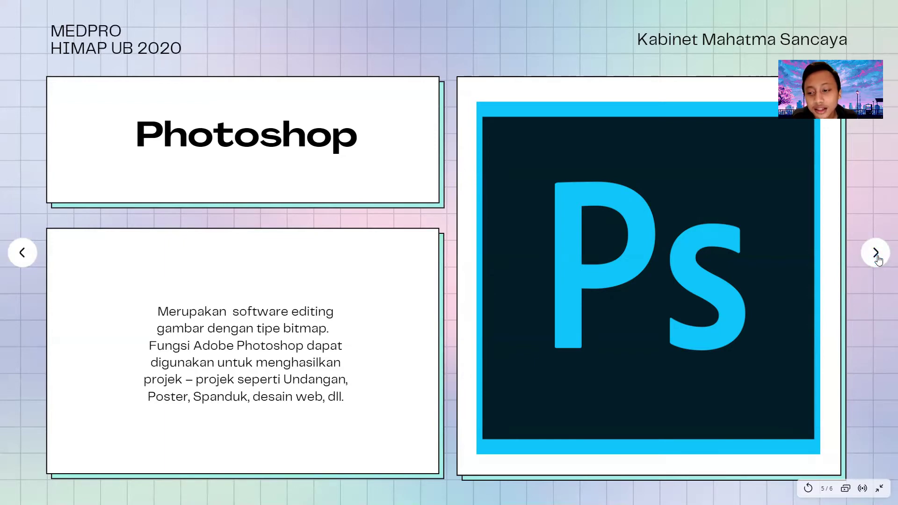
- Advance the Canva presentation to its final slide and exit full-screen presenting
{"action": "left_click", "coordinate": [877, 253]}
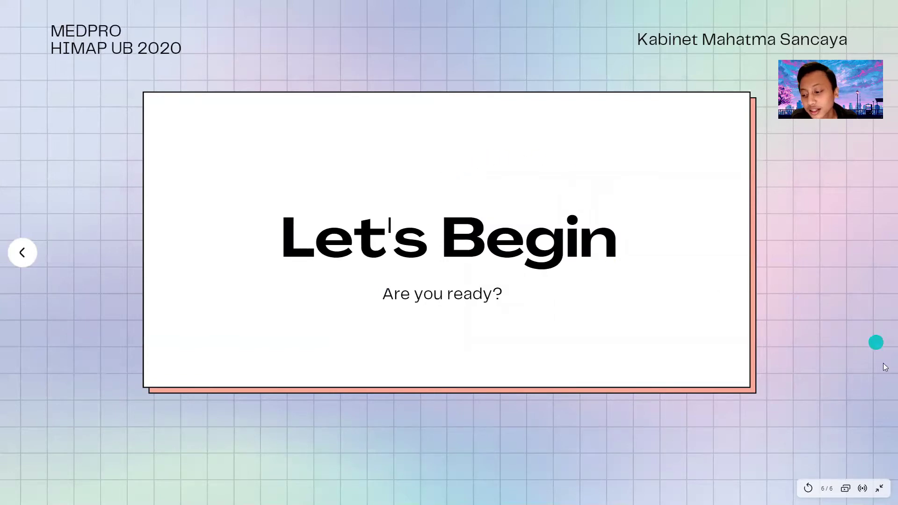
{"action": "left_click", "coordinate": [880, 488]}
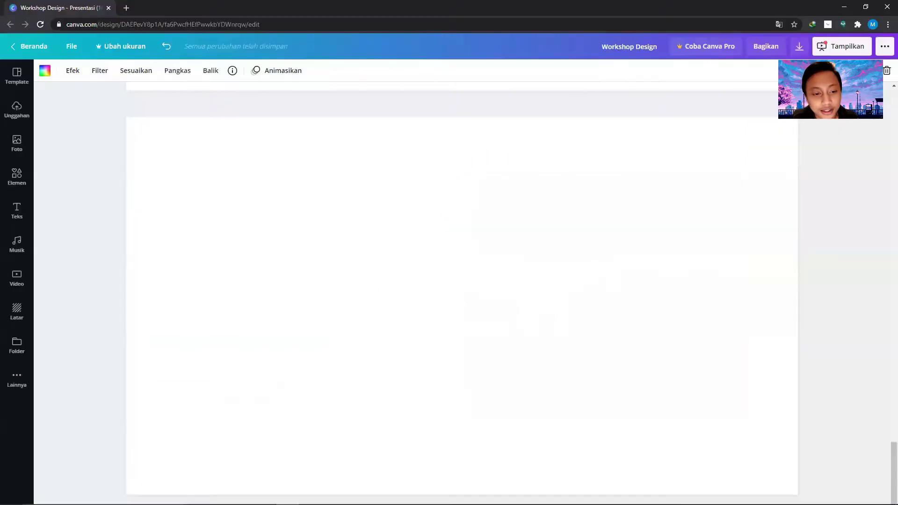
{"action": "scroll", "coordinate": [234, 262], "scroll_direction": "up", "scroll_amount": 5}
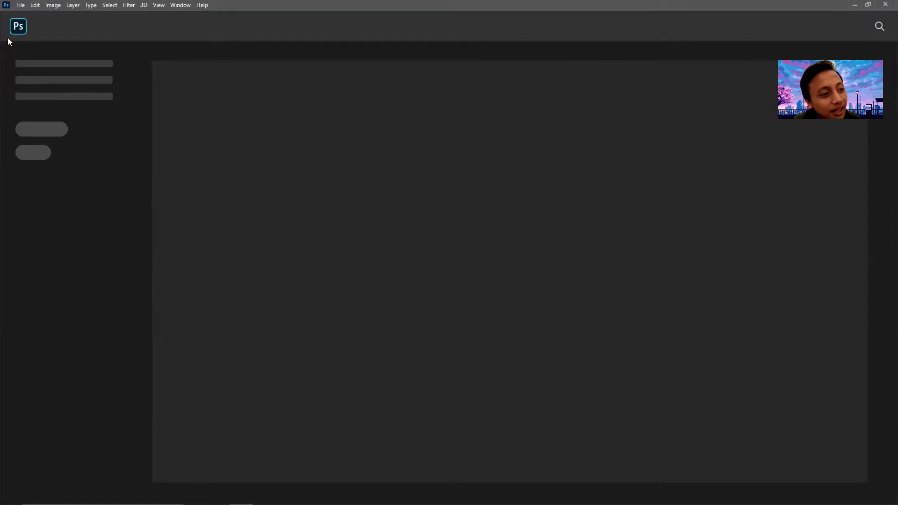
- Start setting up a new document in Photoshop
{"action": "left_click", "coordinate": [19, 7]}
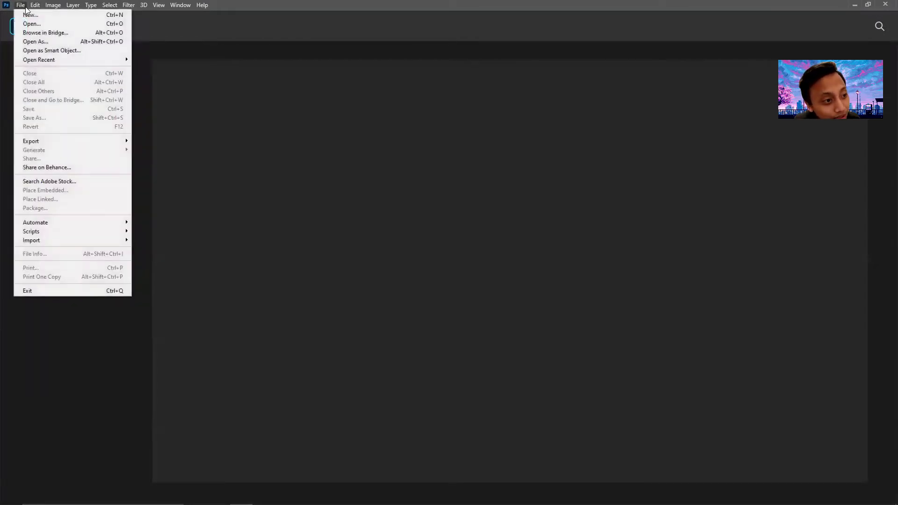
{"action": "left_click", "coordinate": [30, 15]}
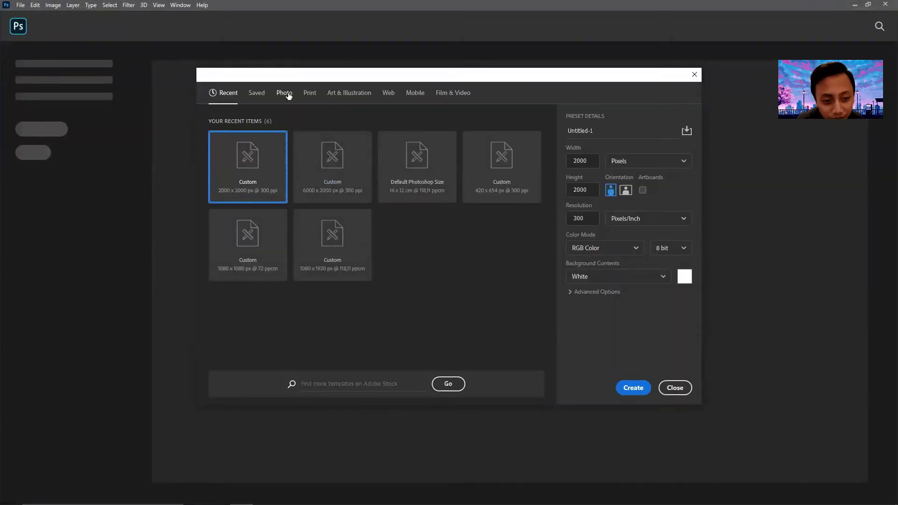
- Look through the Saved, Photo, Print, Art & Illustration, Web, Mobile and Film & Video document presets
{"action": "left_click", "coordinate": [264, 95]}
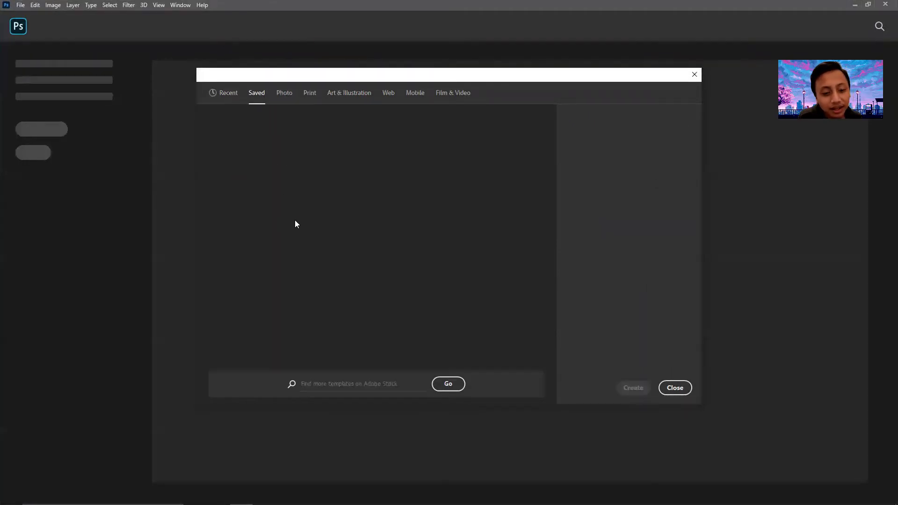
{"action": "left_click", "coordinate": [280, 97]}
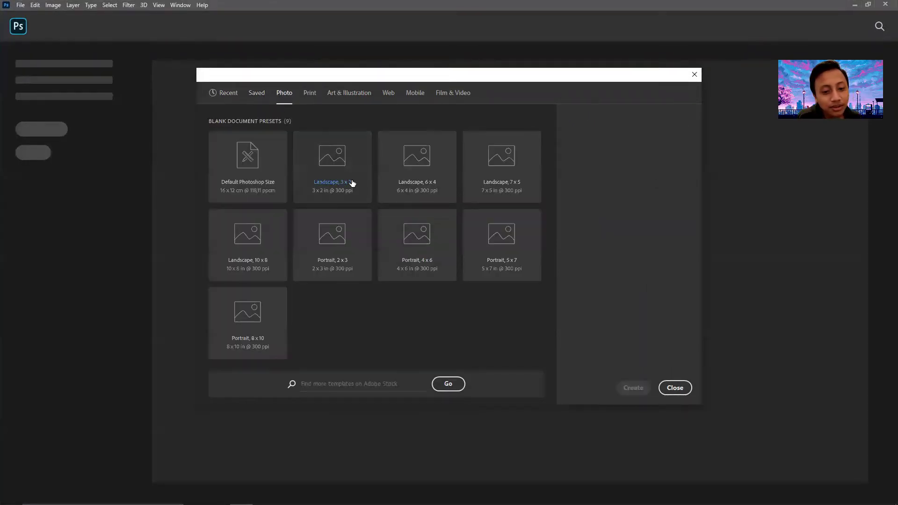
{"action": "left_click", "coordinate": [309, 94]}
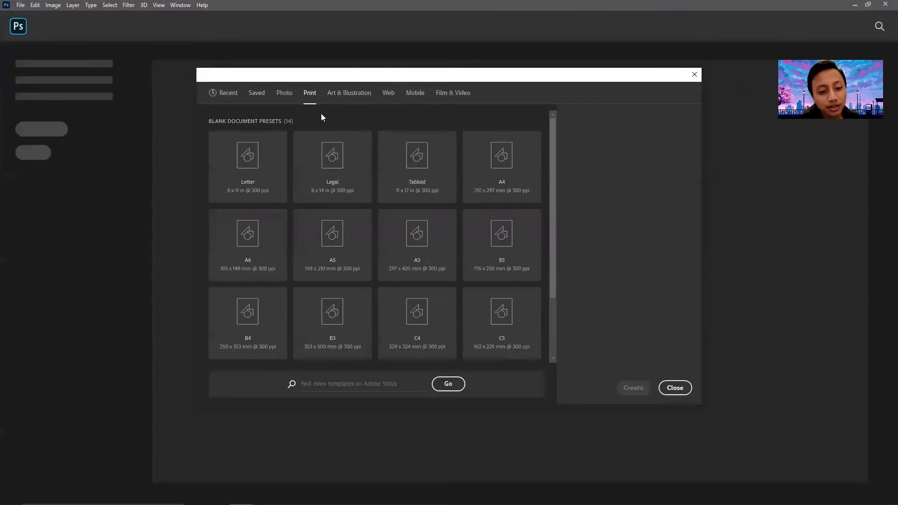
{"action": "left_click", "coordinate": [489, 322]}
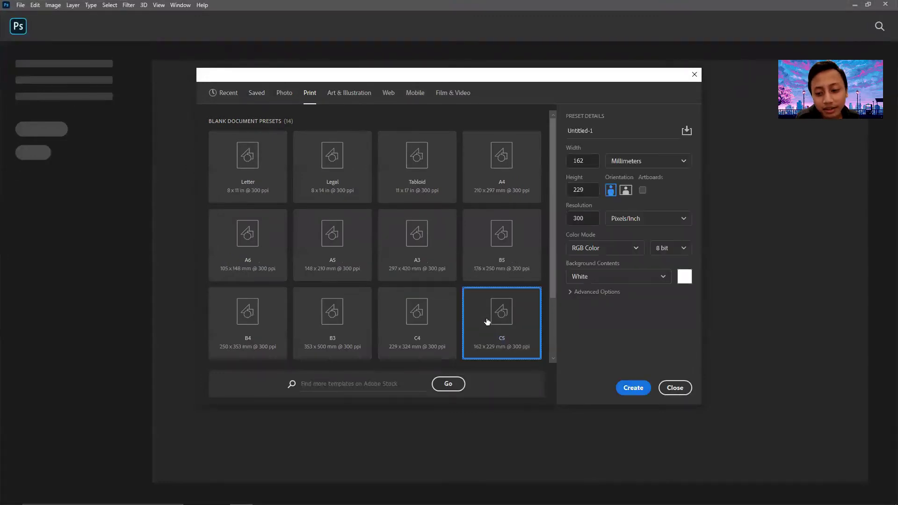
{"action": "left_click", "coordinate": [345, 93]}
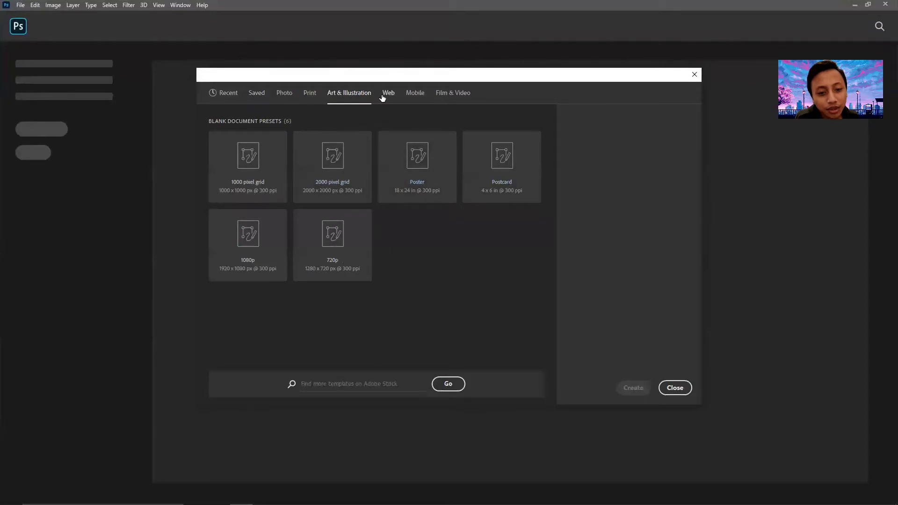
{"action": "left_click", "coordinate": [384, 95]}
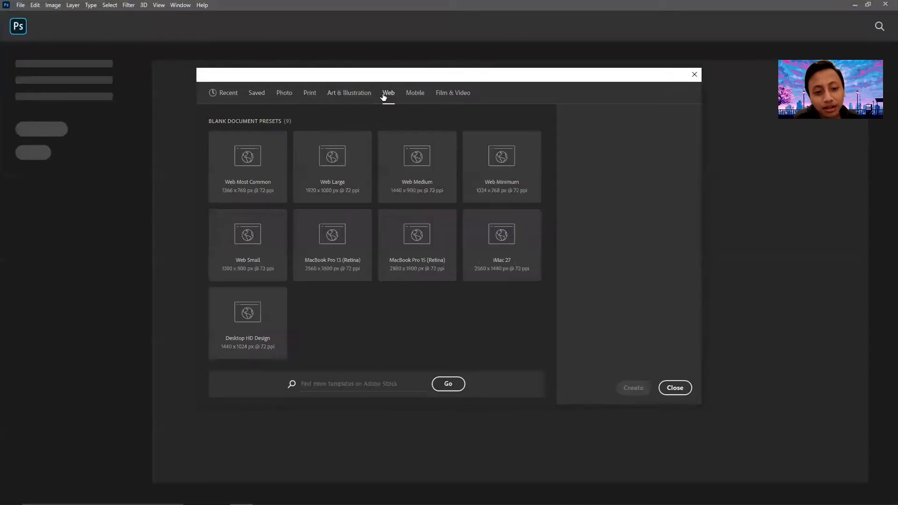
{"action": "left_click", "coordinate": [424, 96]}
{"action": "scroll", "coordinate": [467, 182], "scroll_direction": "down", "scroll_amount": 2}
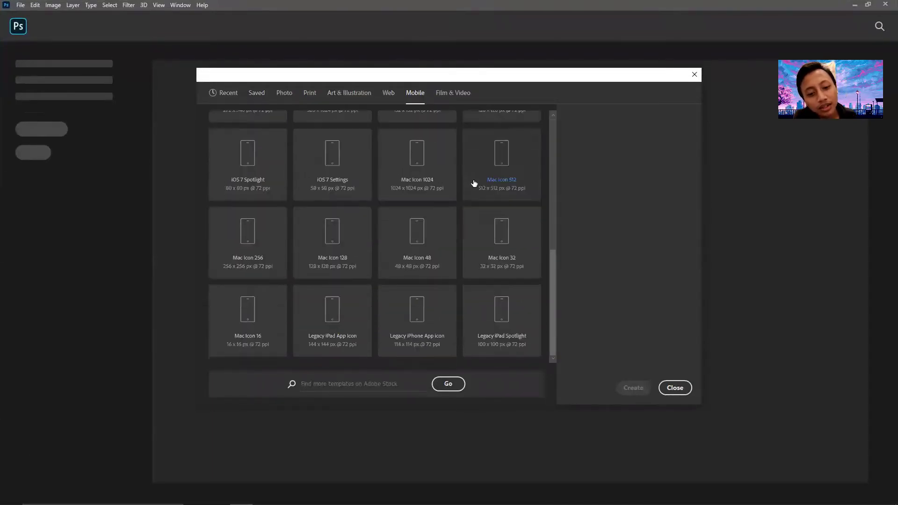
{"action": "scroll", "coordinate": [467, 183], "scroll_direction": "up", "scroll_amount": 2}
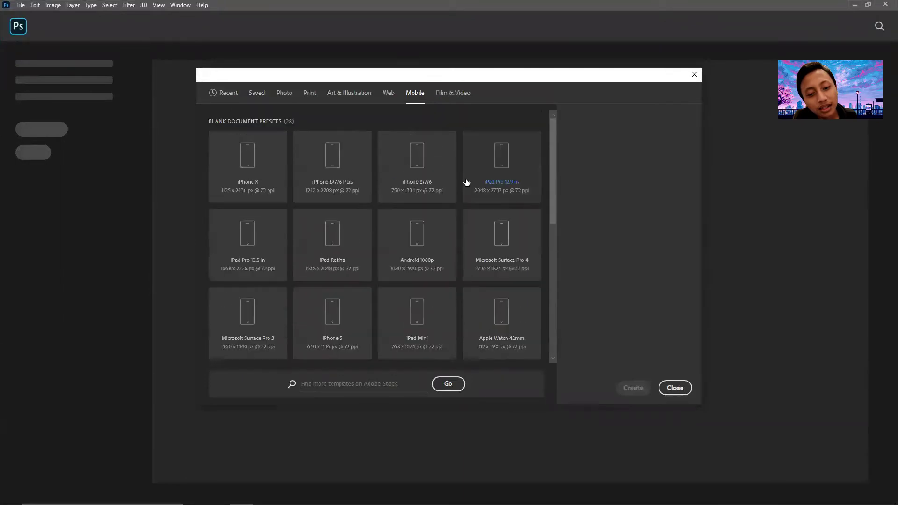
{"action": "left_click", "coordinate": [454, 93]}
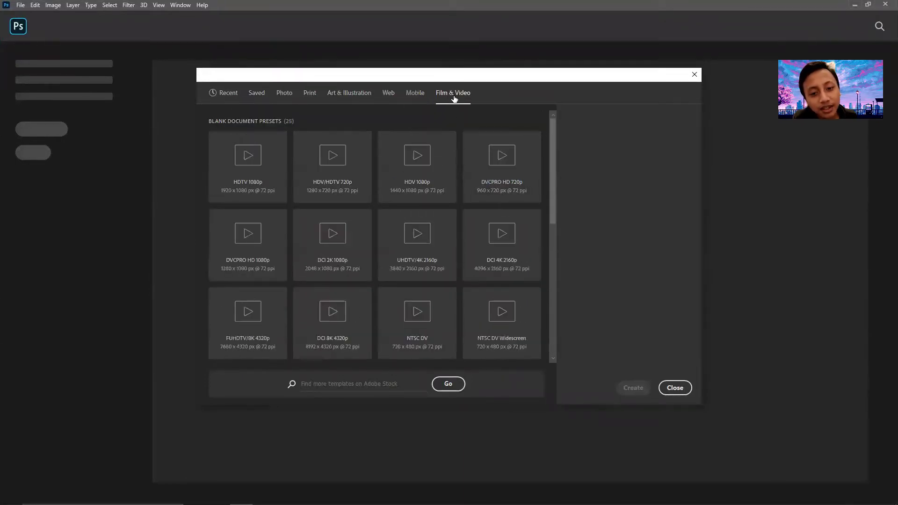
{"action": "scroll", "coordinate": [418, 214], "scroll_direction": "down", "scroll_amount": 4}
{"action": "scroll", "coordinate": [418, 248], "scroll_direction": "up", "scroll_amount": 4}
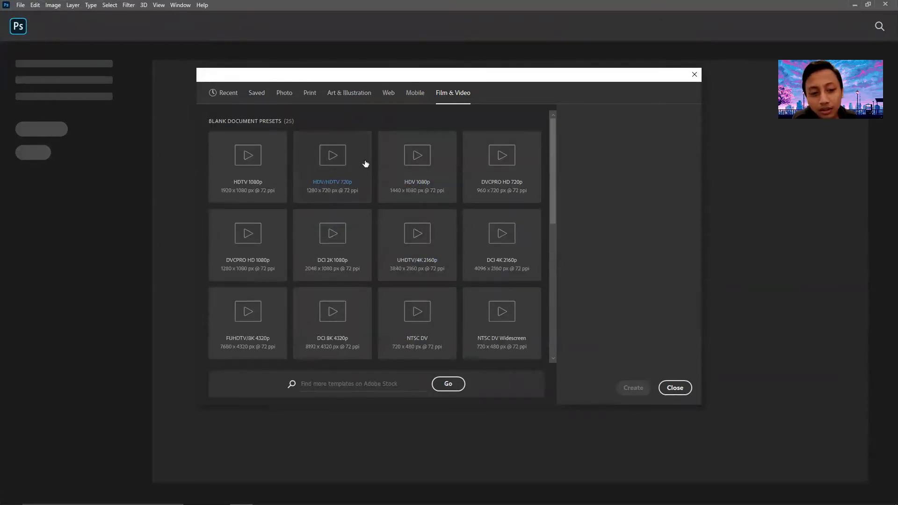
- Choose the recent Default Photoshop Size preset (16 x 12 cm) and name the new document contoh
{"action": "left_click", "coordinate": [226, 93]}
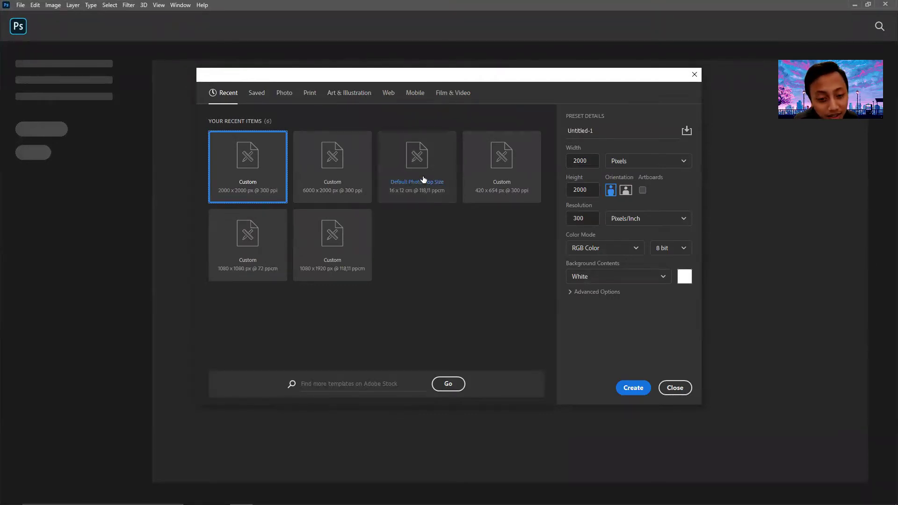
{"action": "left_click", "coordinate": [447, 192]}
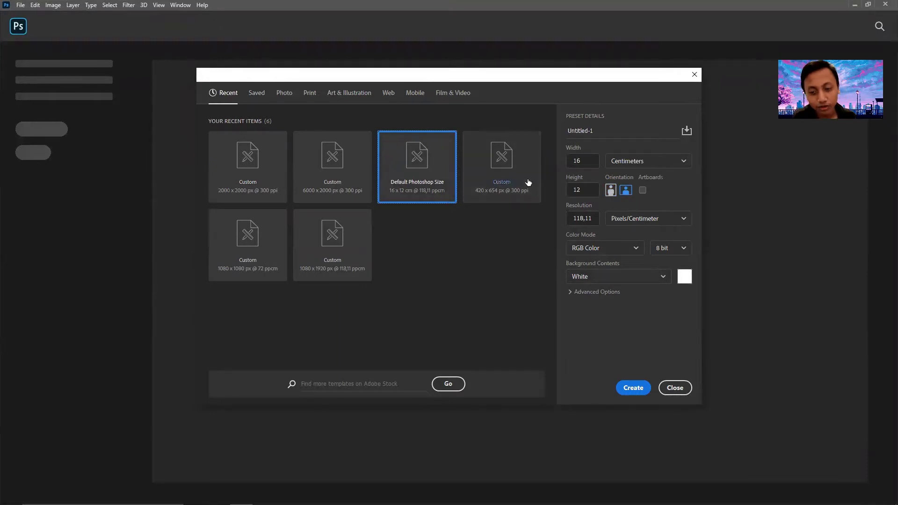
{"action": "left_click", "coordinate": [600, 131]}
{"action": "left_click_drag", "start_coordinate": [600, 131], "coordinate": [586, 132]}
{"action": "type", "text": "d"}
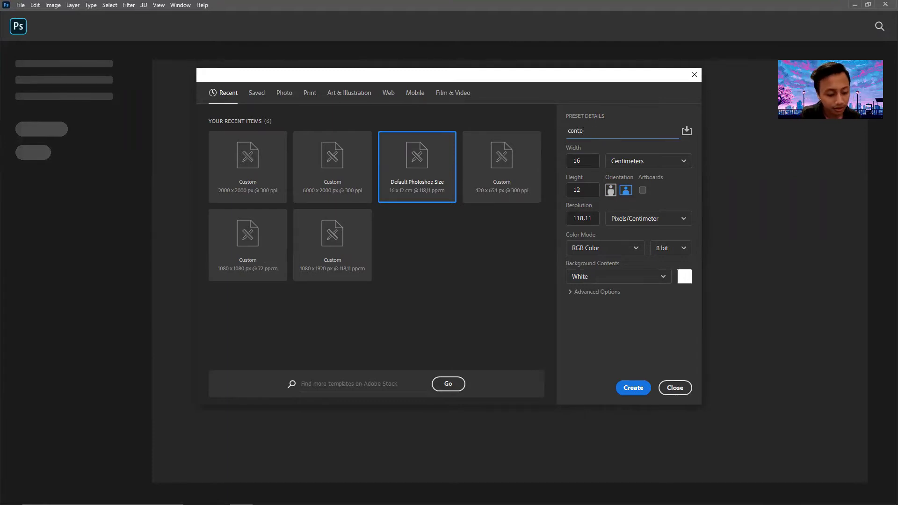
{"action": "left_click", "coordinate": [632, 322]}
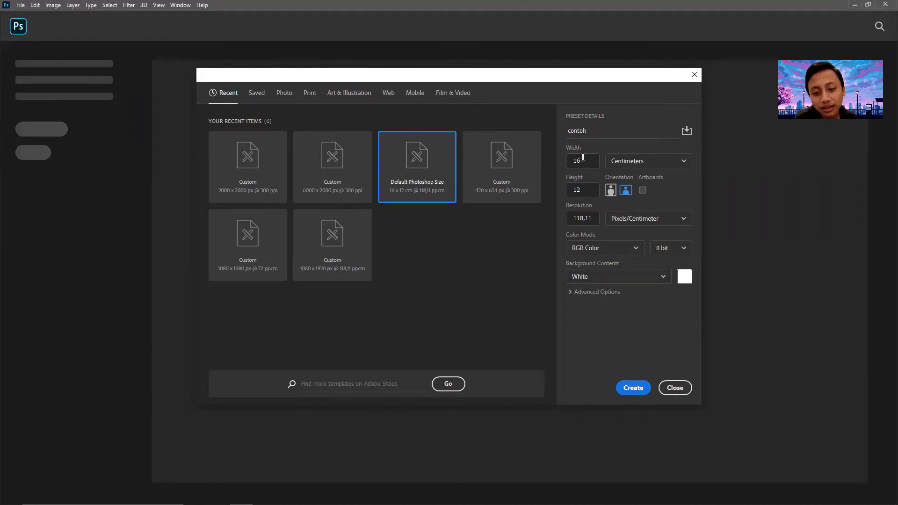
- Examine the new document's width and height settings, the available measurement units and the color mode options
{"action": "left_click_drag", "start_coordinate": [589, 160], "coordinate": [554, 161]}
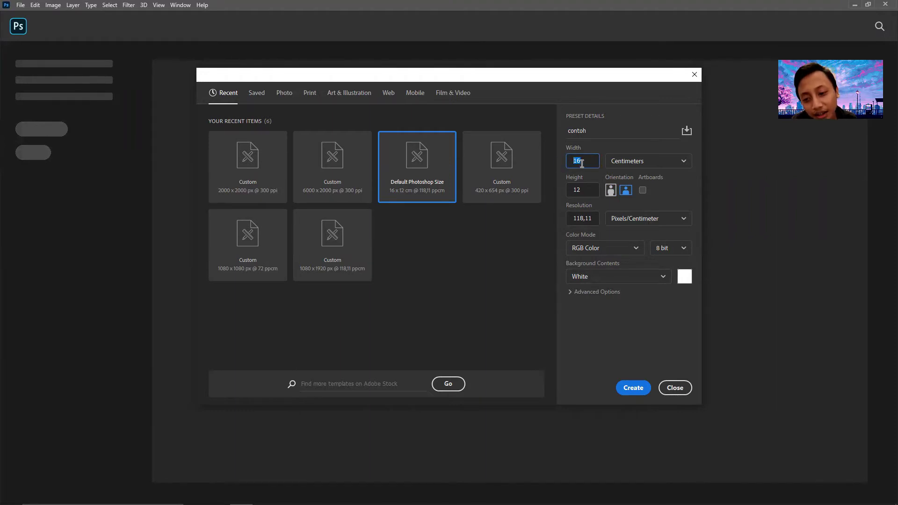
{"action": "key", "text": "Tab"}
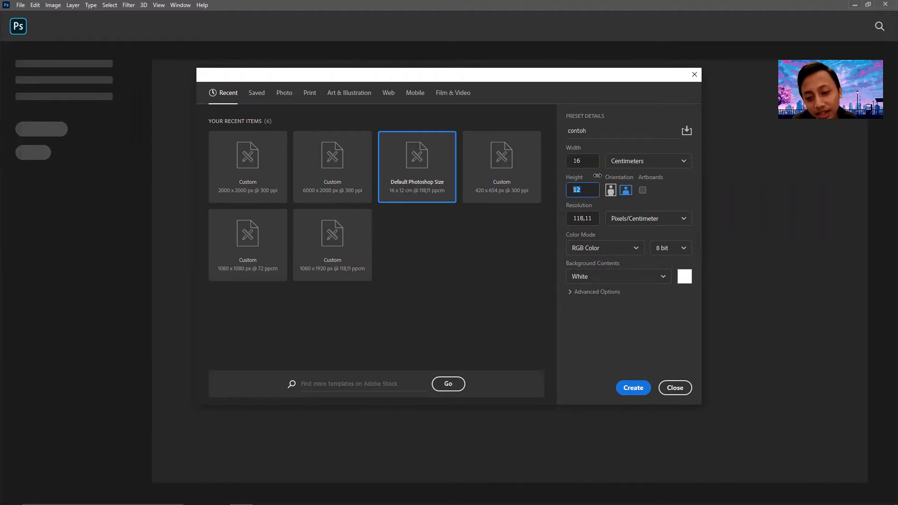
{"action": "left_click", "coordinate": [677, 164]}
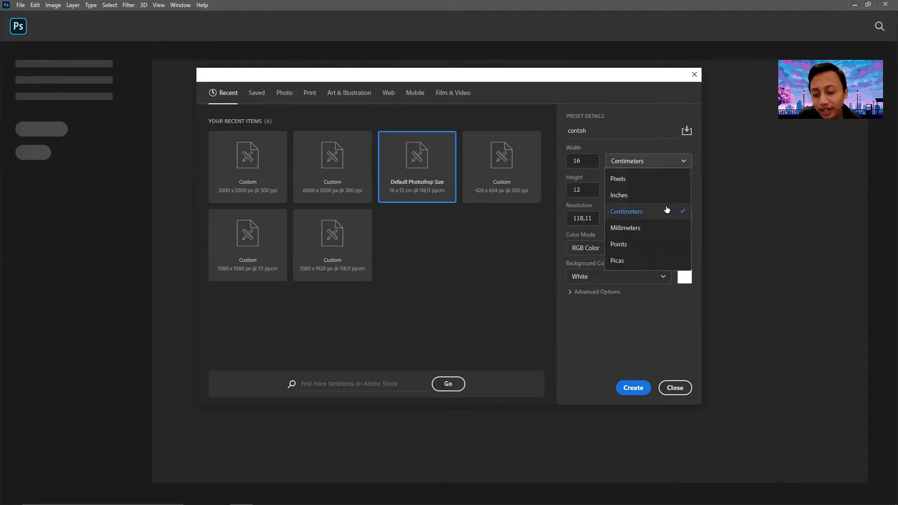
{"action": "left_click", "coordinate": [685, 158]}
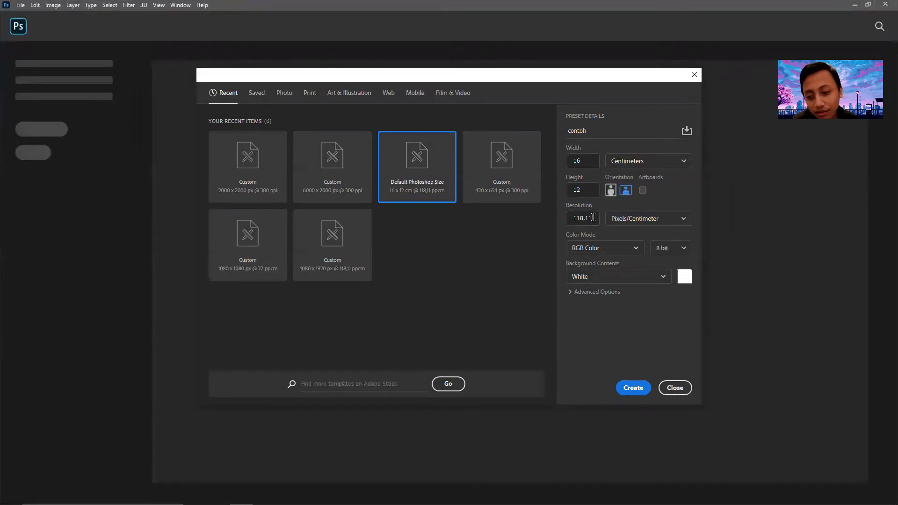
{"action": "left_click", "coordinate": [643, 243]}
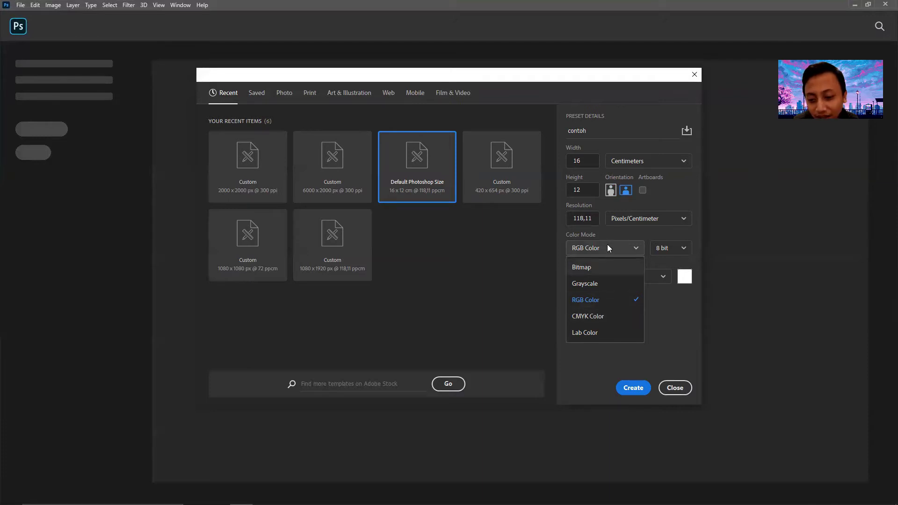
{"action": "left_click", "coordinate": [636, 252]}
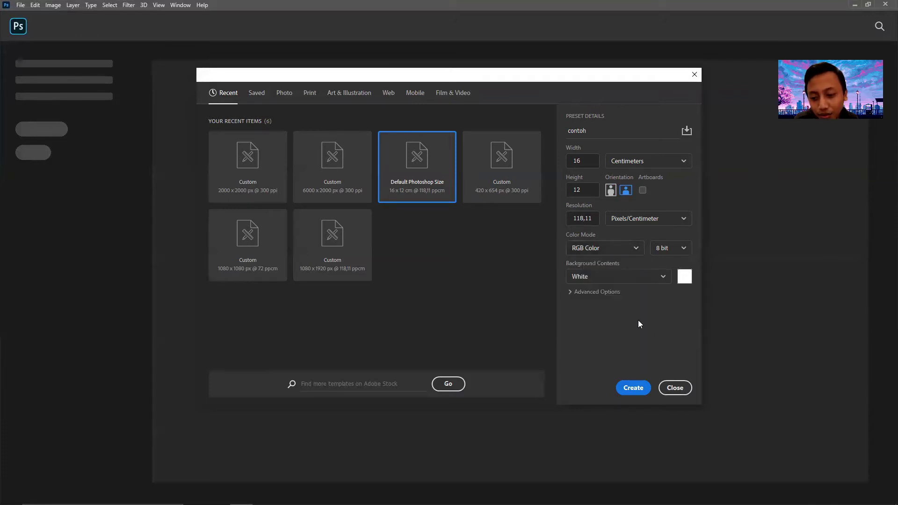
{"action": "left_click", "coordinate": [618, 248]}
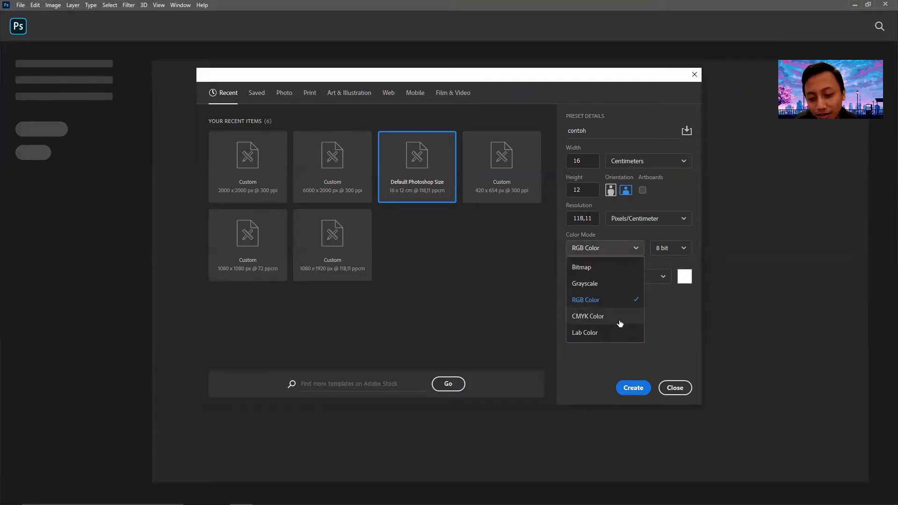
{"action": "left_click", "coordinate": [637, 250]}
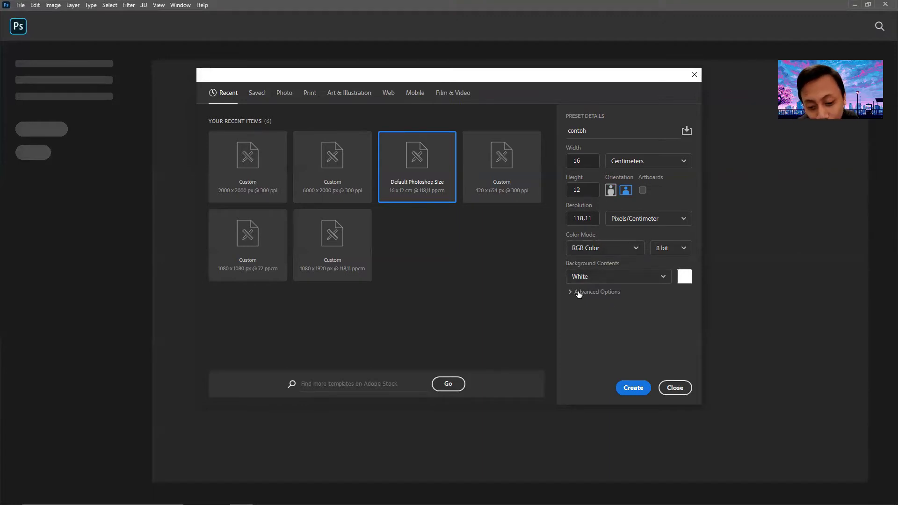
- Create the contoh document at 16 x 12 cm, RGB Color, with a white background
{"action": "left_click", "coordinate": [646, 391]}
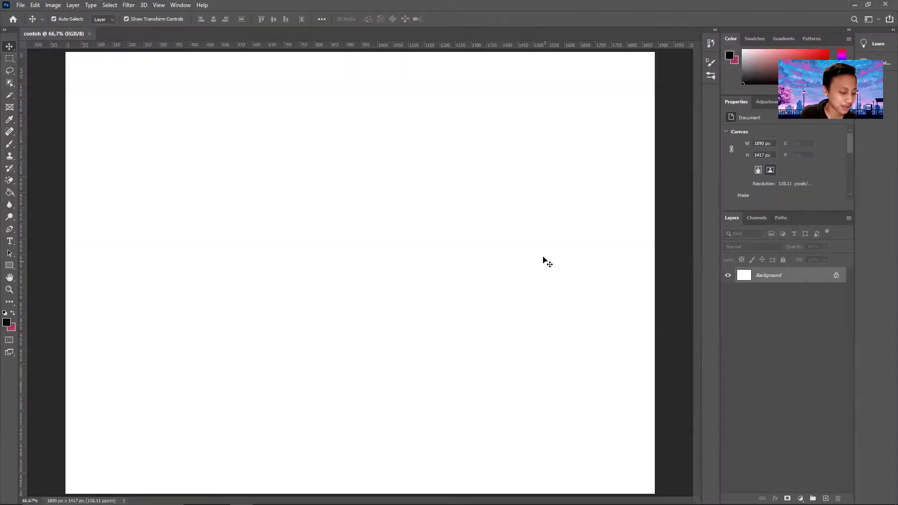
{"action": "scroll", "coordinate": [391, 244], "scroll_direction": "down", "scroll_amount": 3}
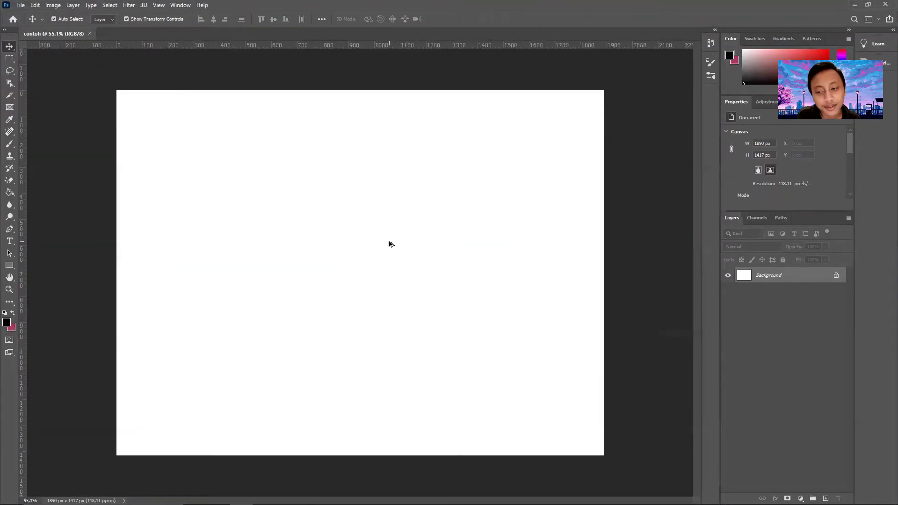
{"action": "scroll", "coordinate": [388, 243], "scroll_direction": "up", "scroll_amount": 1}
{"action": "scroll", "coordinate": [387, 243], "scroll_direction": "down", "scroll_amount": 2}
{"action": "scroll", "coordinate": [291, 245], "scroll_direction": "up", "scroll_amount": 2}
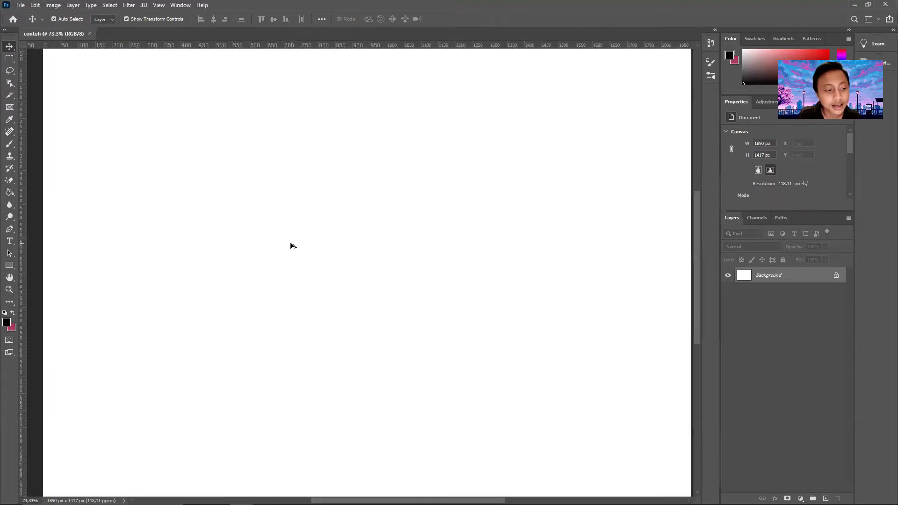
{"action": "scroll", "coordinate": [291, 246], "scroll_direction": "down", "scroll_amount": 2}
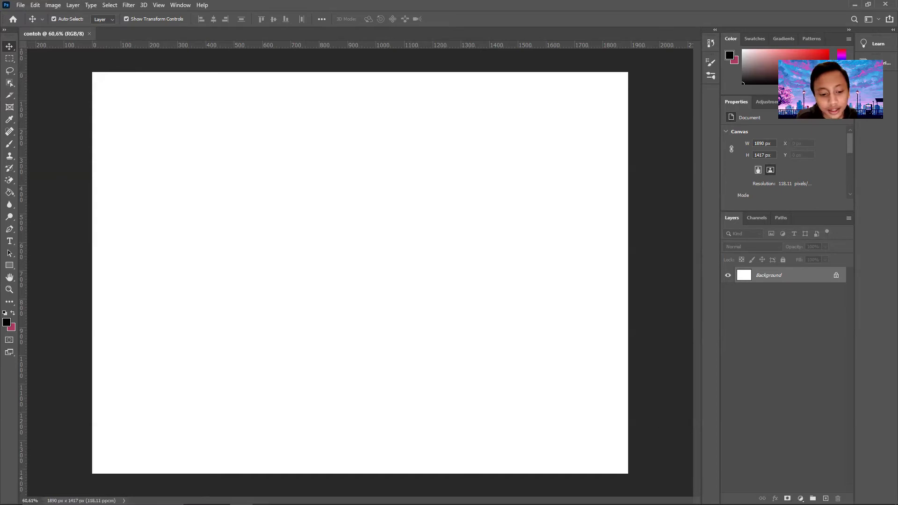
- Switch to the Windows desktop and make the desktop icons visible
{"action": "left_click", "coordinate": [897, 497]}
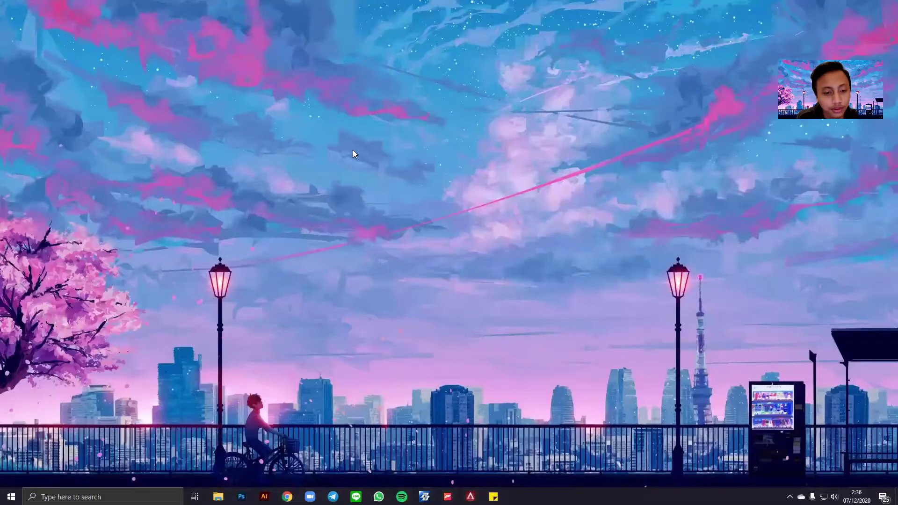
{"action": "right_click", "coordinate": [438, 143]}
{"action": "mouse_move", "coordinate": [496, 151]}
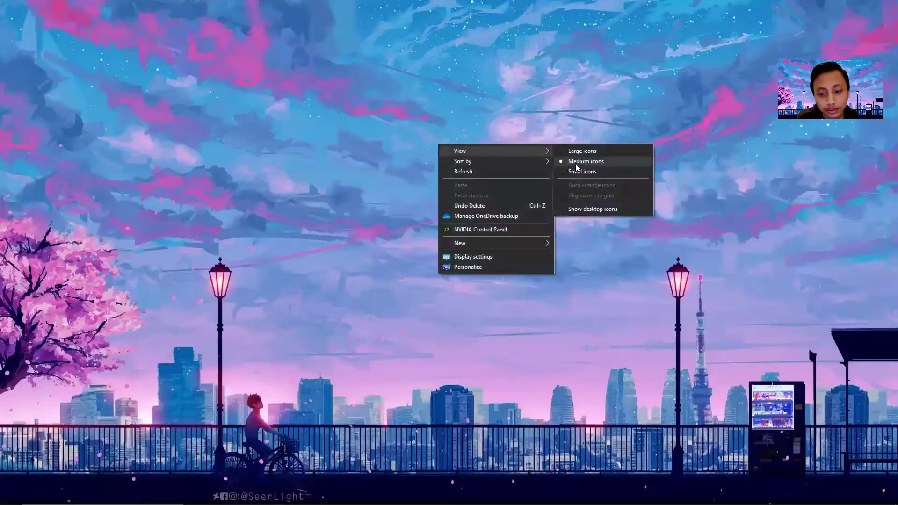
{"action": "left_click", "coordinate": [602, 209]}
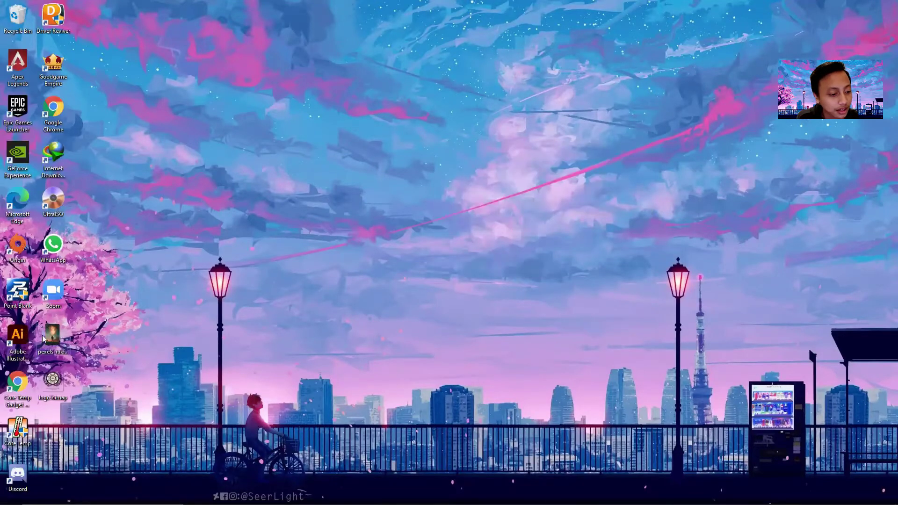
- Place the fireworks photo from the desktop into the contoh document and commit the placement
{"action": "left_click_drag", "start_coordinate": [61, 359], "coordinate": [348, 234]}
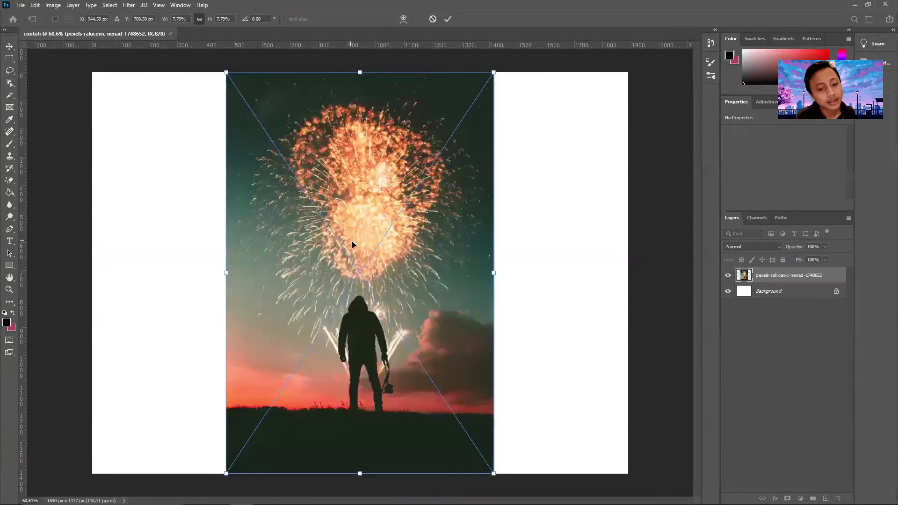
{"action": "left_click", "coordinate": [447, 19]}
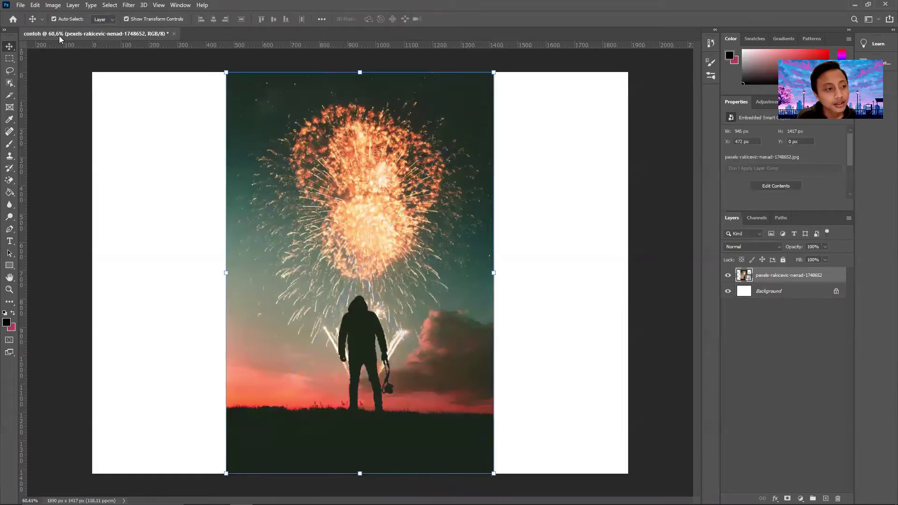
- Shift the placed photo to about X 327 px, Y 25 px, then realign it to the middle of the canvas
{"action": "left_click_drag", "start_coordinate": [387, 200], "coordinate": [277, 177]}
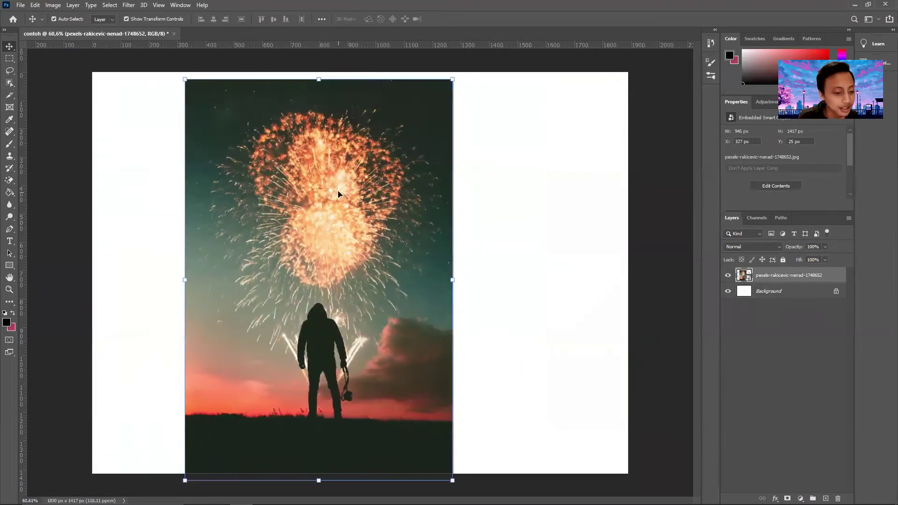
{"action": "key", "text": "ctrl+a"}
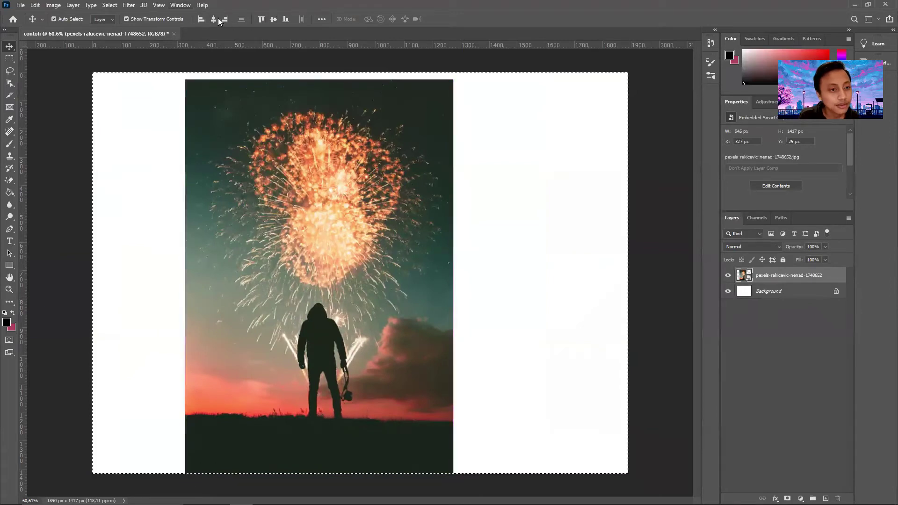
{"action": "left_click", "coordinate": [218, 18]}
{"action": "left_click", "coordinate": [275, 20]}
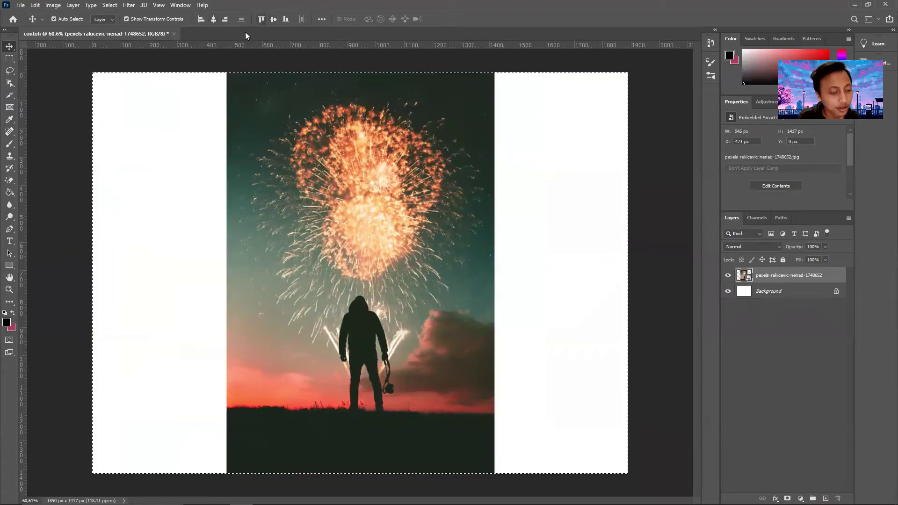
{"action": "key", "text": "ctrl+d"}
- Move the photo partly past the canvas's left edge, then center it horizontally and vertically against the whole canvas and deselect it
{"action": "left_click_drag", "start_coordinate": [491, 207], "coordinate": [214, 203]}
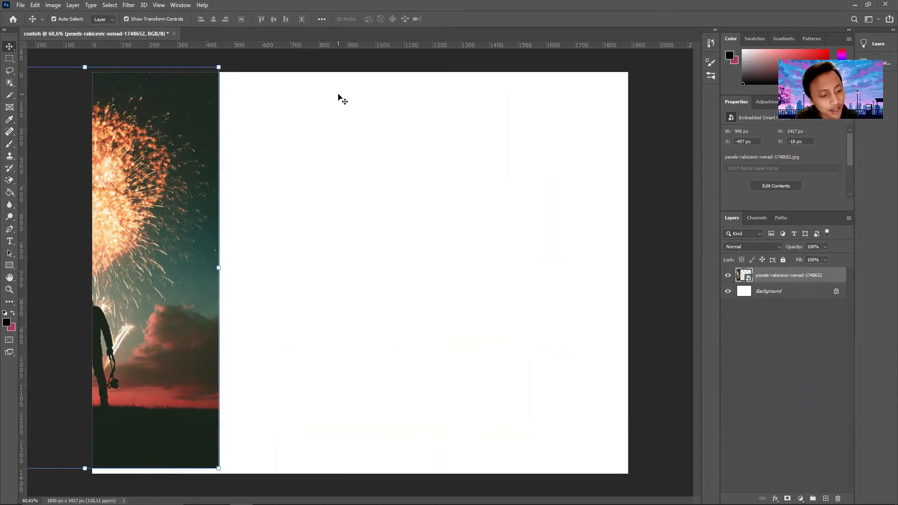
{"action": "key", "text": "ctrl+a"}
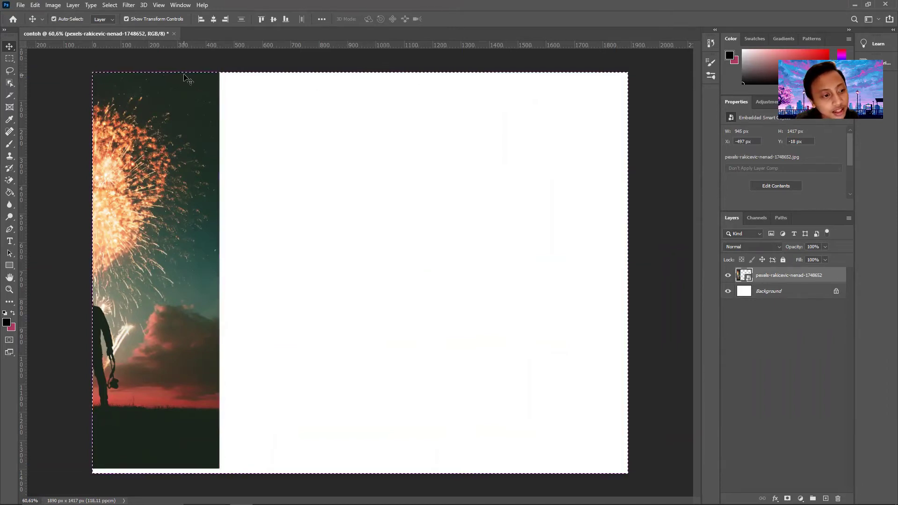
{"action": "left_click", "coordinate": [214, 19]}
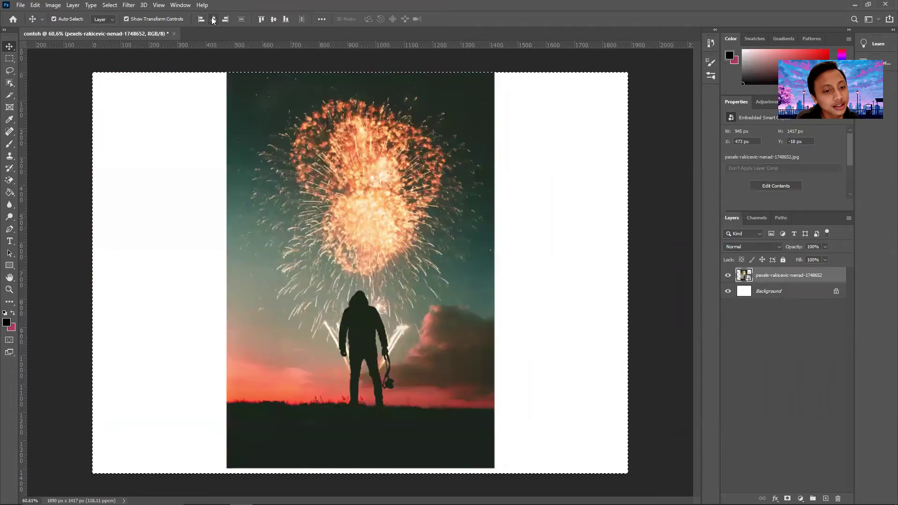
{"action": "left_click", "coordinate": [274, 20]}
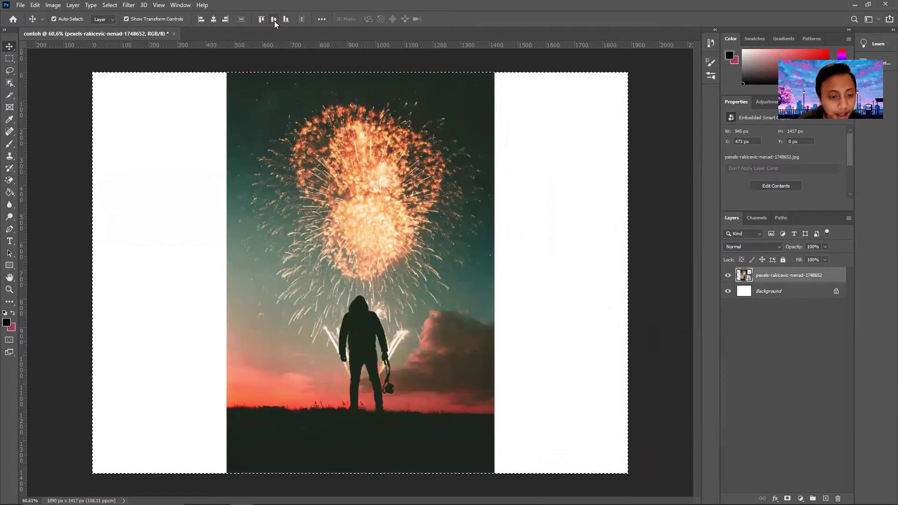
{"action": "key", "text": "ctrl"}
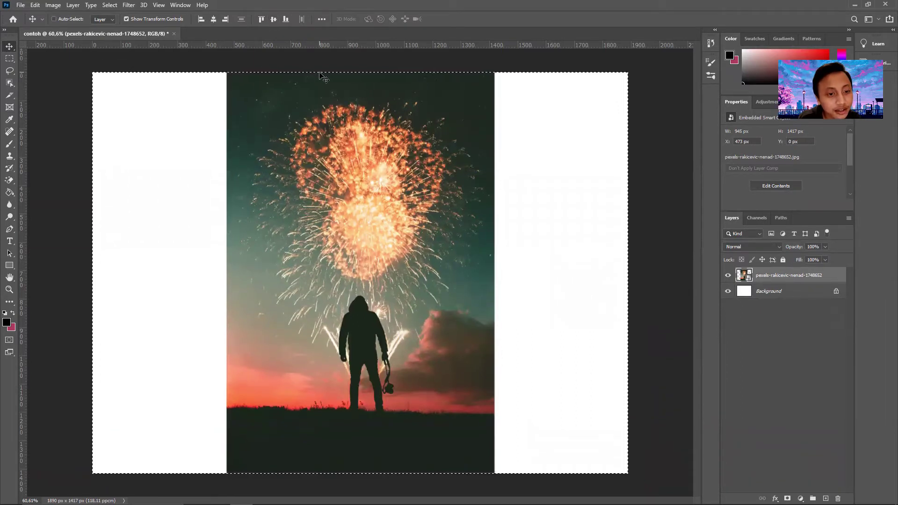
{"action": "key", "text": "ctrl+d"}
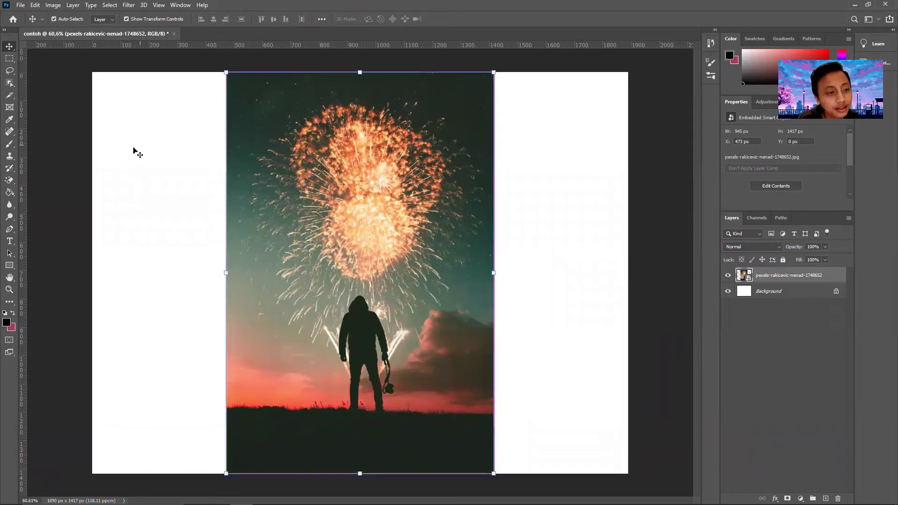
{"action": "left_click", "coordinate": [55, 154]}
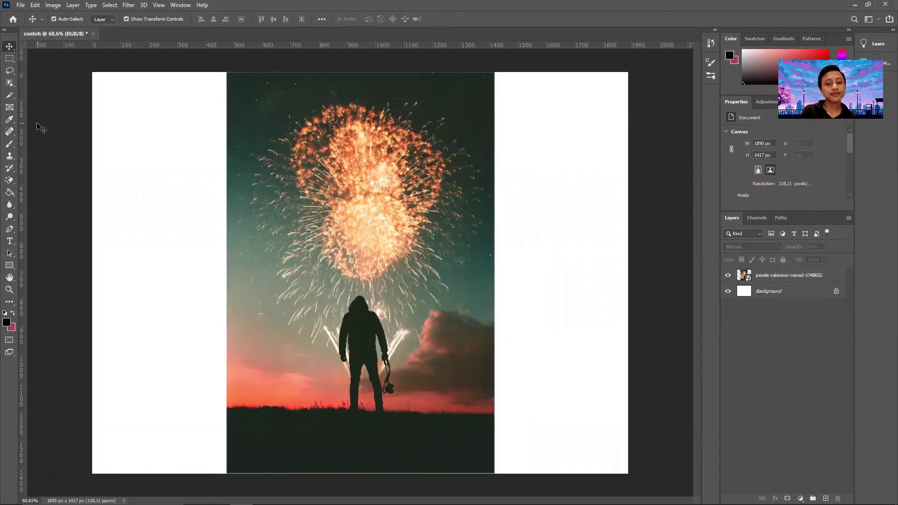
- Select a rectangle of about 619 x 479 px around the standing figure in the photo and copy it to a new layer
{"action": "left_click", "coordinate": [9, 59]}
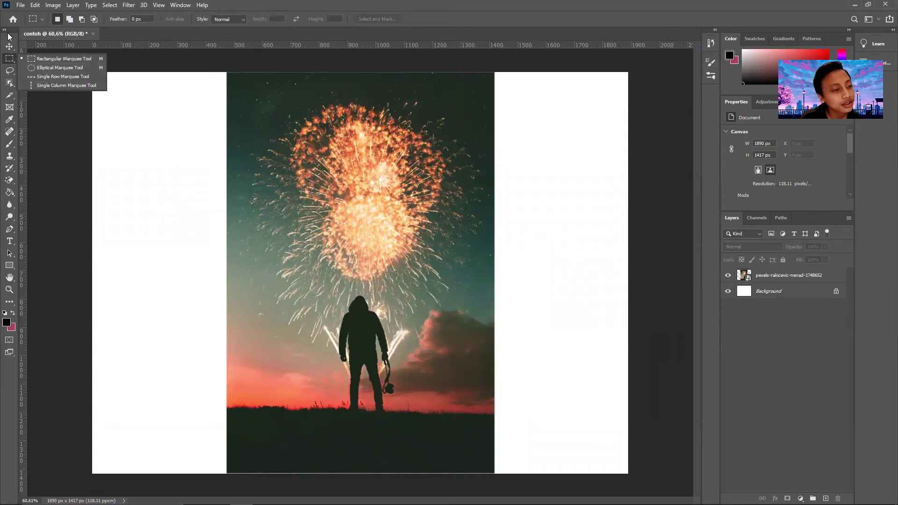
{"action": "left_click", "coordinate": [11, 58]}
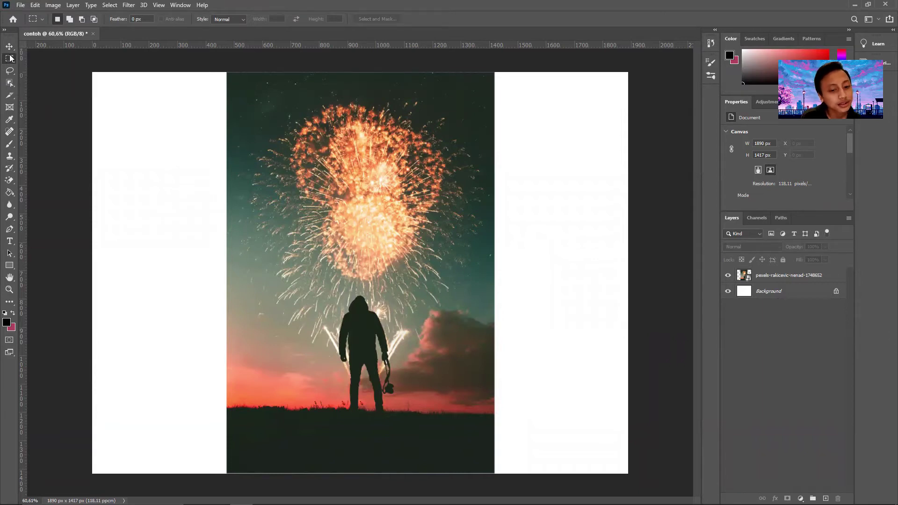
{"action": "left_click", "coordinate": [794, 279]}
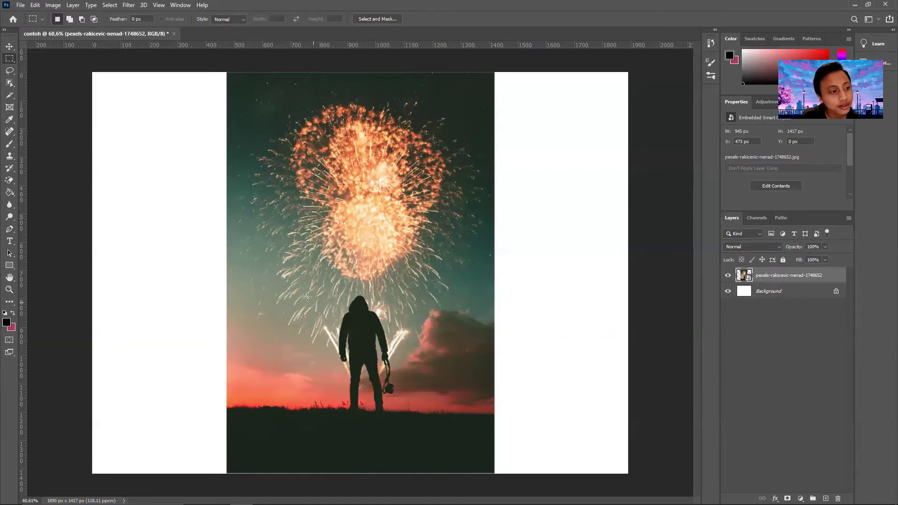
{"action": "left_click_drag", "start_coordinate": [278, 279], "coordinate": [452, 415]}
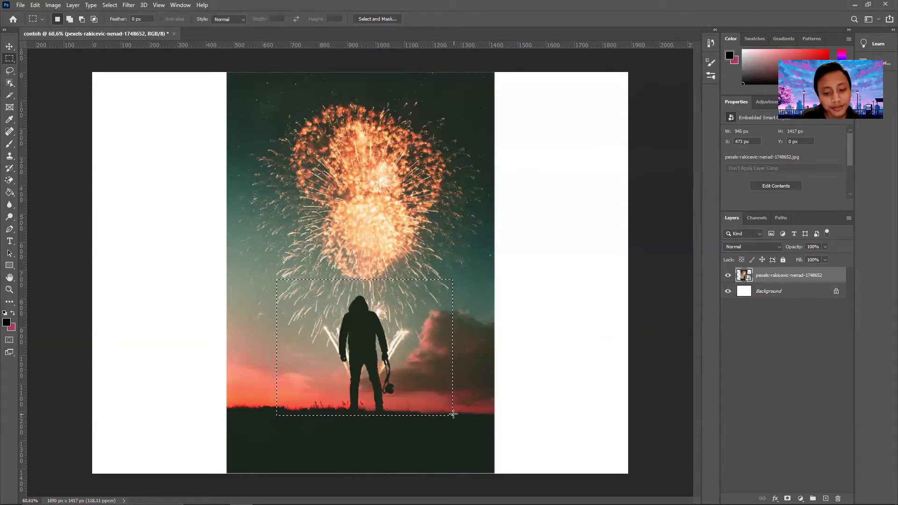
{"action": "right_click", "coordinate": [361, 325]}
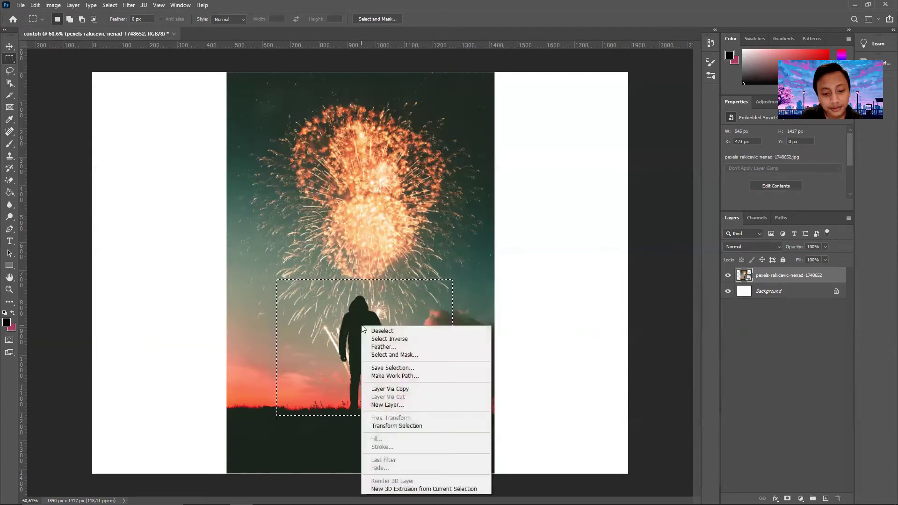
{"action": "left_click", "coordinate": [437, 391]}
- Move the copied figure layer across the photo's upper right edge, then delete that layer
{"action": "left_click", "coordinate": [11, 47]}
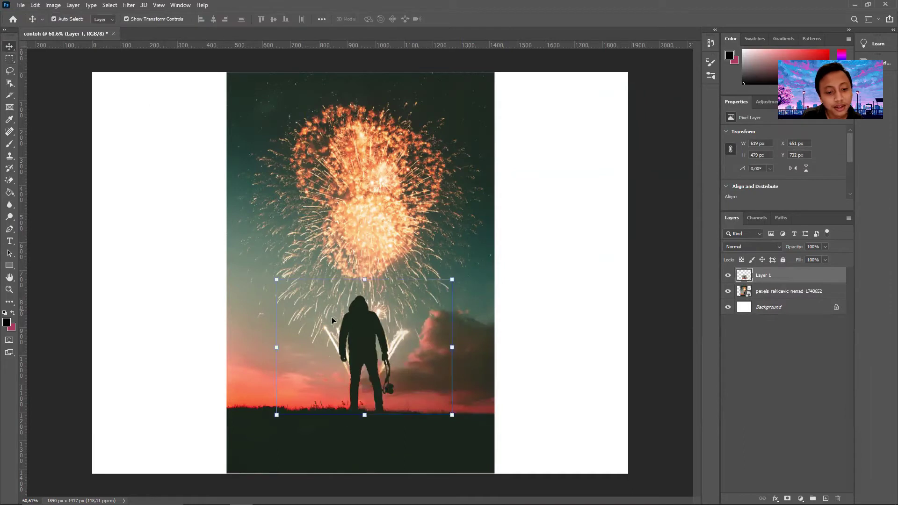
{"action": "left_click_drag", "start_coordinate": [332, 320], "coordinate": [479, 169]}
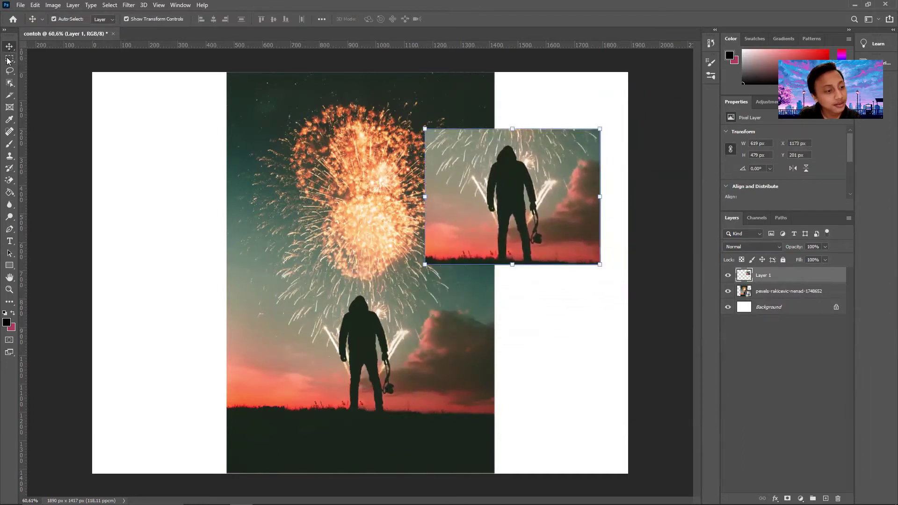
{"action": "key", "text": "Delete"}
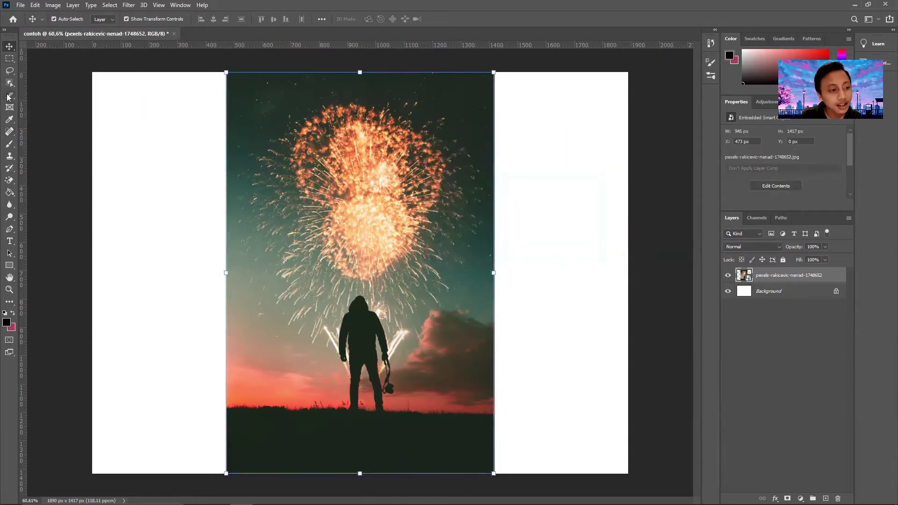
- Draw a rectangular marquee of about 374 x 506 px around the standing figure and try to delete its contents
{"action": "left_click", "coordinate": [9, 59]}
{"action": "left_click_drag", "start_coordinate": [316, 280], "coordinate": [423, 423]}
{"action": "key", "text": "Delete"}
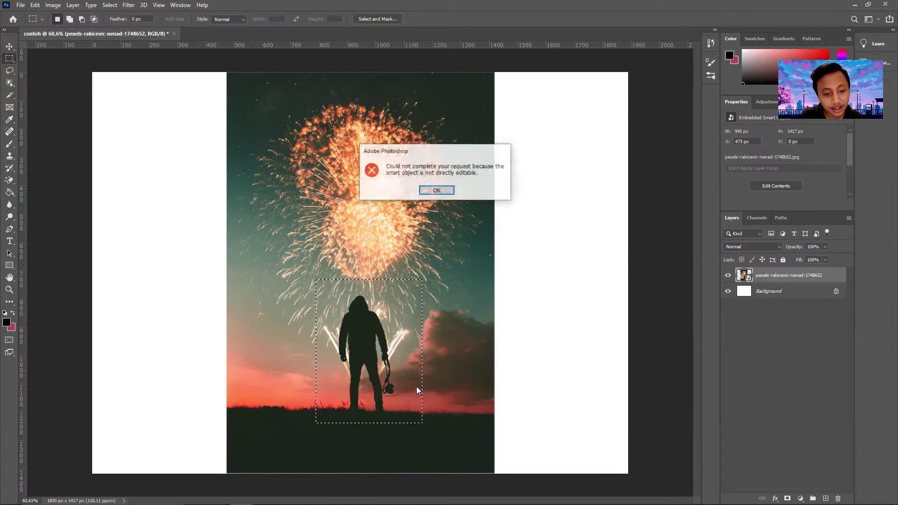
{"action": "left_click", "coordinate": [437, 191]}
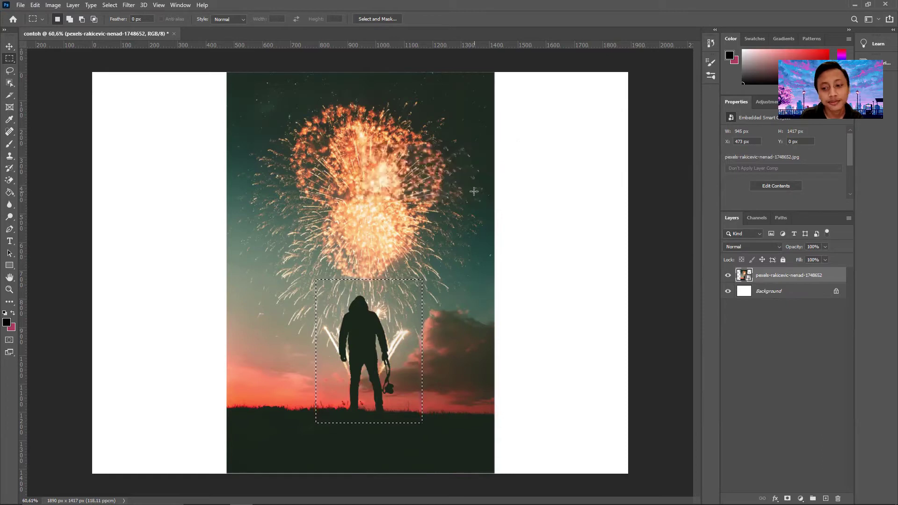
- Rasterize the placed photo's smart object layer
{"action": "right_click", "coordinate": [748, 279]}
{"action": "left_click", "coordinate": [771, 276]}
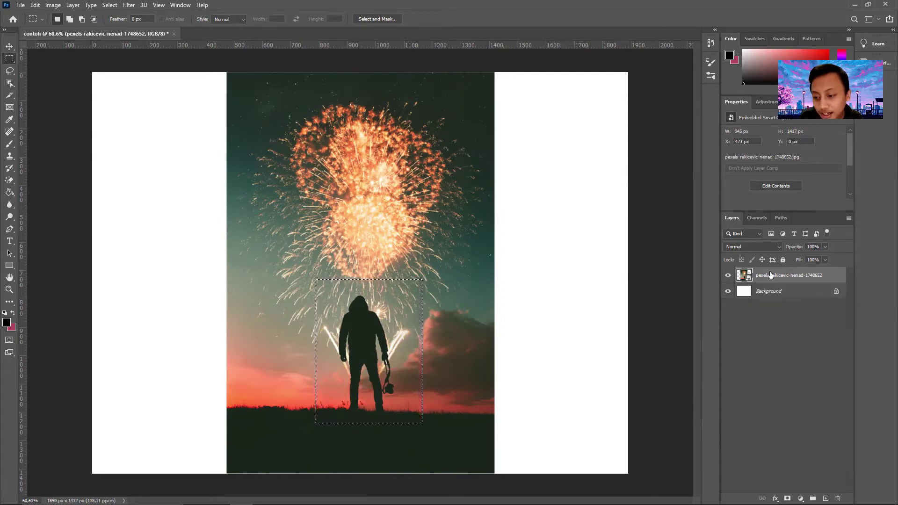
{"action": "right_click", "coordinate": [760, 276]}
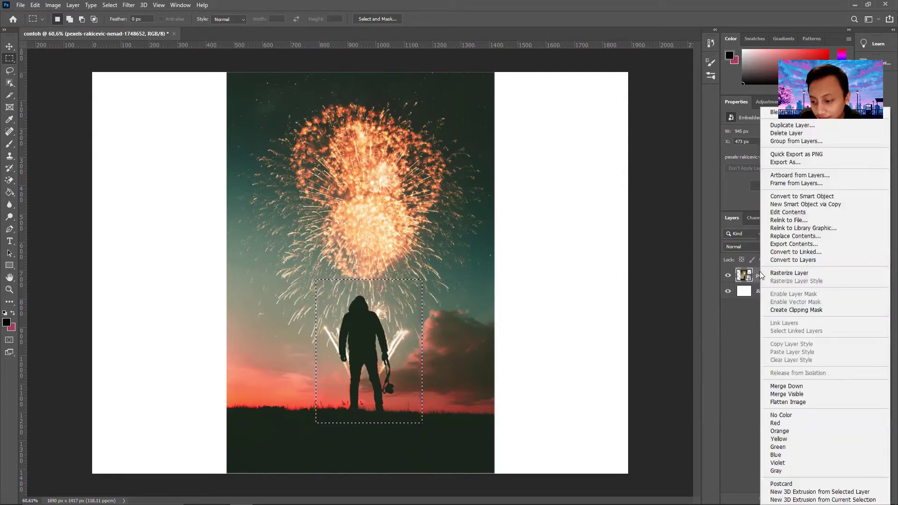
{"action": "left_click", "coordinate": [799, 276]}
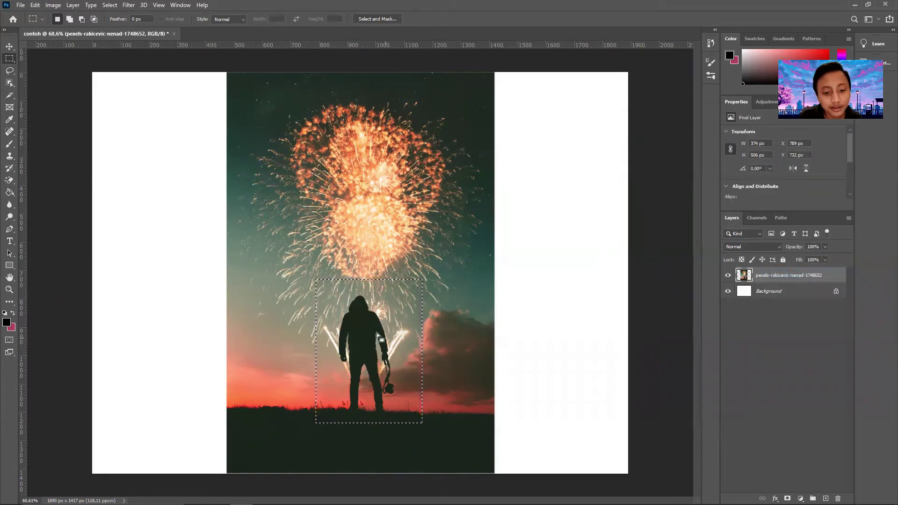
- Delete the selected rectangle from the rasterized photo, then undo the deletion
{"action": "key", "text": "Delete"}
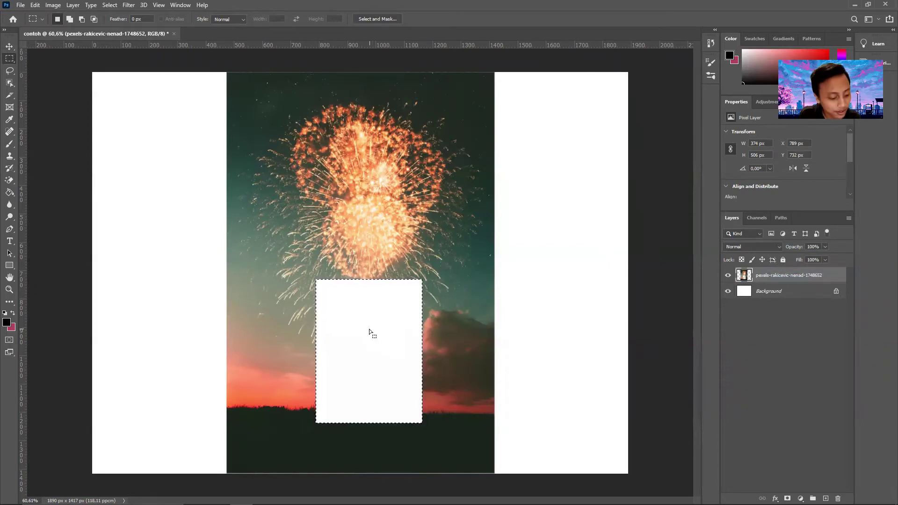
{"action": "key", "text": "ctrl+d"}
{"action": "key", "text": "ctrl+z"}
{"action": "key", "text": "ctrl+z"}
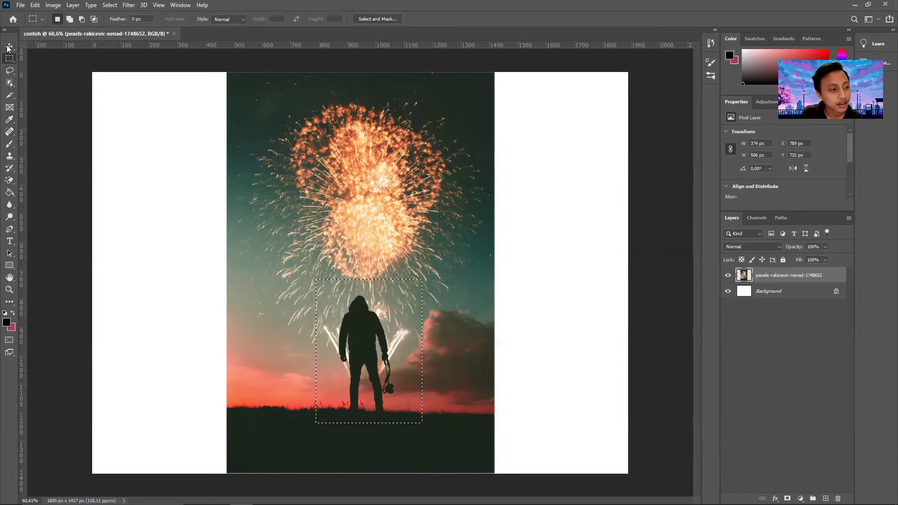
- Clear the rectangular selection and deselect the photo layer with the Move tool
{"action": "key", "text": "v"}
{"action": "key", "text": "ctrl+d"}
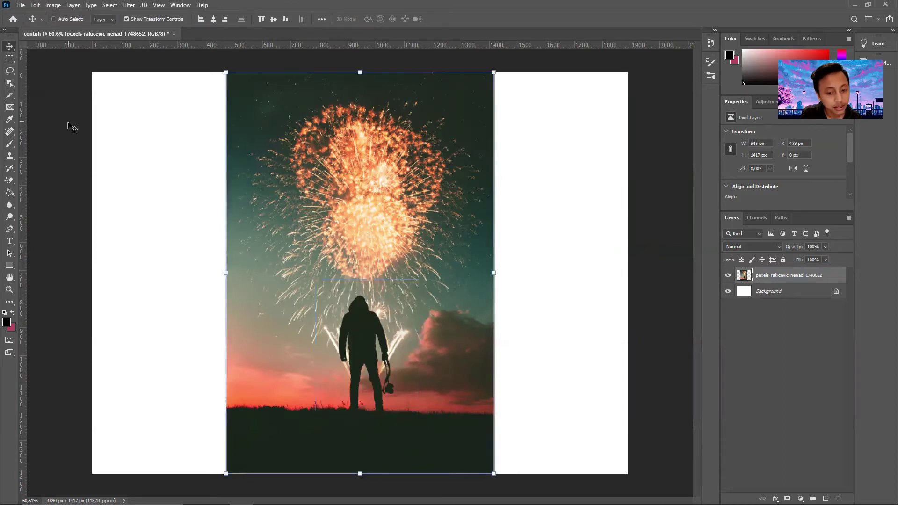
{"action": "left_click", "coordinate": [78, 215], "text": "ctrl"}
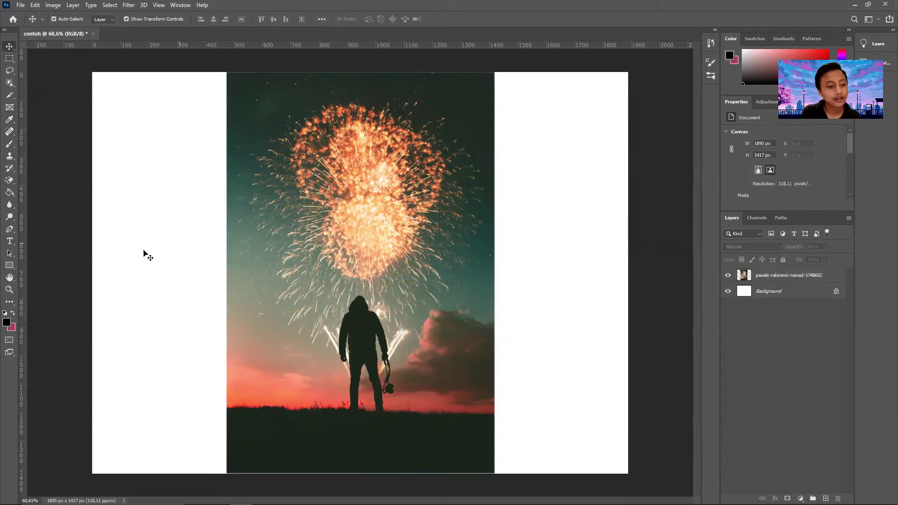
- Select the standing figure on the photo layer with the Quick Selection tool, then clear the selection
{"action": "left_click", "coordinate": [9, 84]}
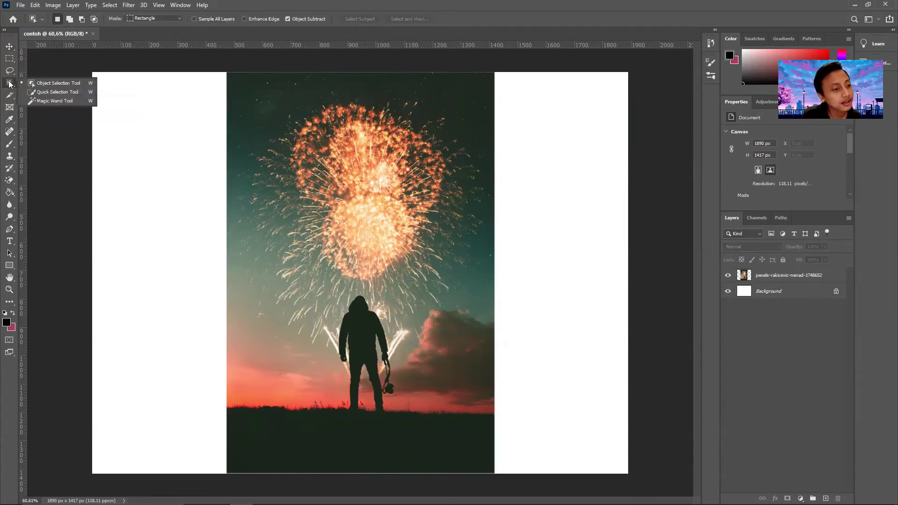
{"action": "left_click", "coordinate": [54, 92]}
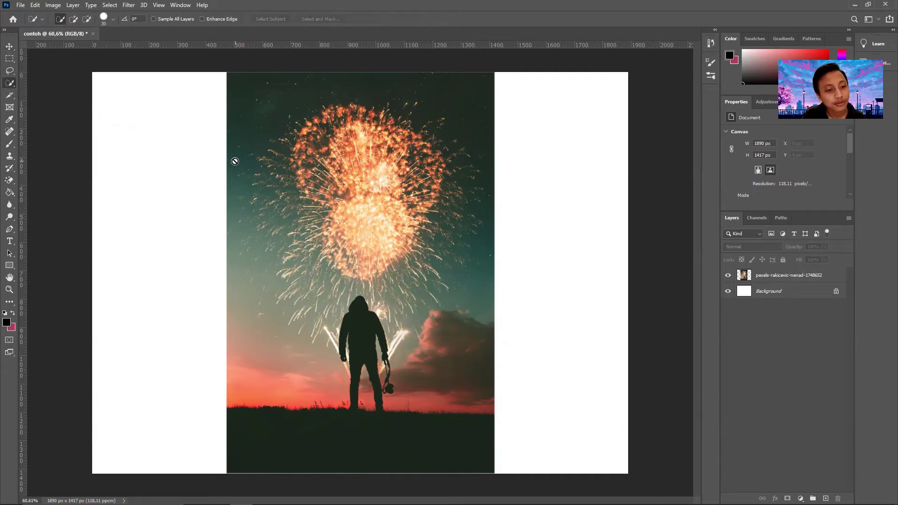
{"action": "left_click", "coordinate": [789, 281]}
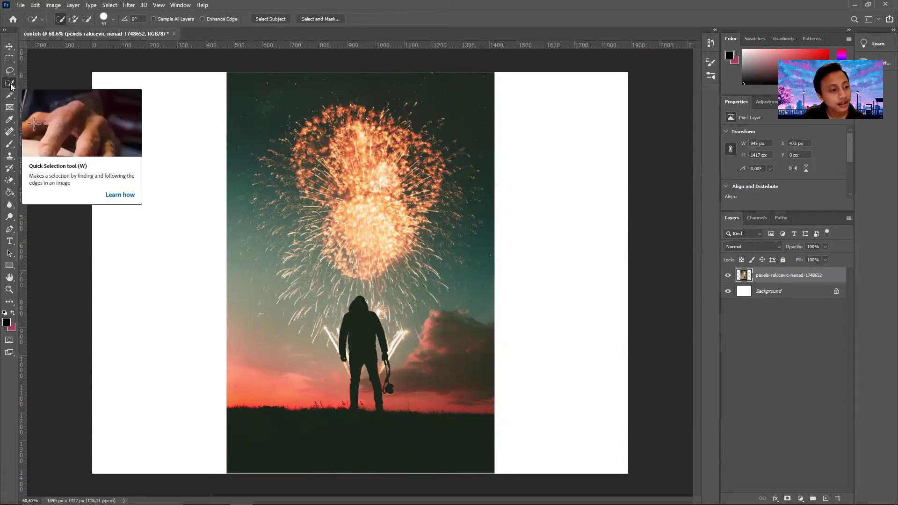
{"action": "mouse_move", "coordinate": [359, 302]}
{"action": "left_mouse_down"}
{"action": "mouse_move", "coordinate": [346, 327]}
{"action": "mouse_move", "coordinate": [374, 402]}
{"action": "left_mouse_up"}
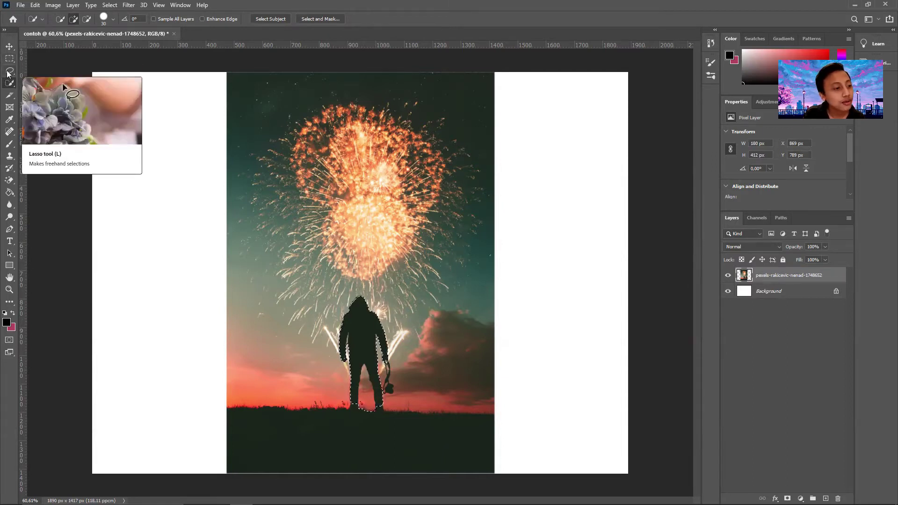
{"action": "key", "text": "ctrl+d"}
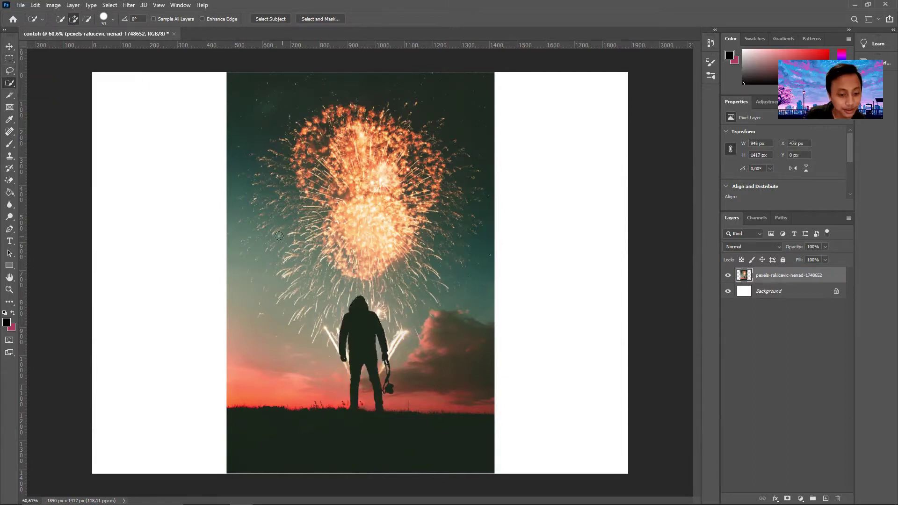
- Draw a freehand Lasso selection around the standing figure and copy it to a new layer
{"action": "left_click", "coordinate": [10, 72]}
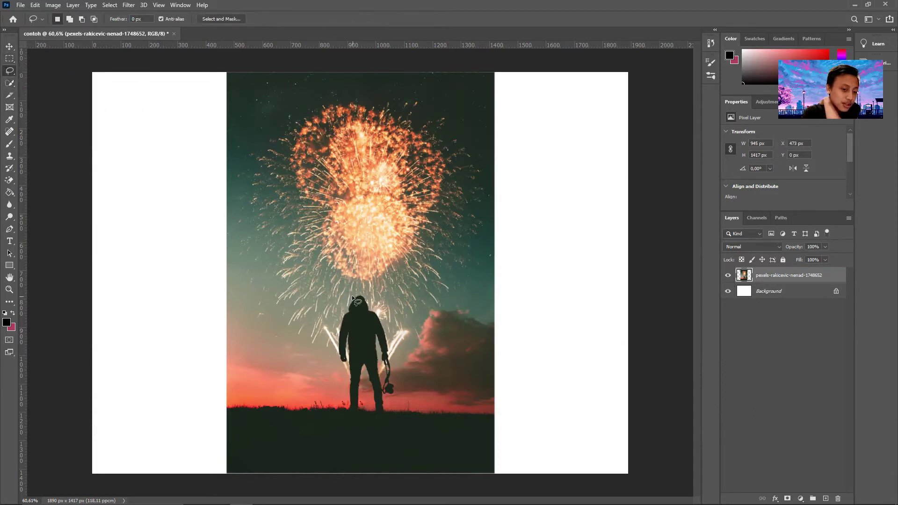
{"action": "mouse_move", "coordinate": [352, 295]}
{"action": "left_mouse_down"}
{"action": "mouse_move", "coordinate": [329, 352]}
{"action": "mouse_move", "coordinate": [337, 407]}
{"action": "mouse_move", "coordinate": [354, 418]}
{"action": "mouse_move", "coordinate": [393, 421]}
{"action": "mouse_move", "coordinate": [404, 413]}
{"action": "mouse_move", "coordinate": [402, 335]}
{"action": "mouse_move", "coordinate": [386, 292]}
{"action": "mouse_move", "coordinate": [370, 281]}
{"action": "mouse_move", "coordinate": [350, 295]}
{"action": "left_mouse_up"}
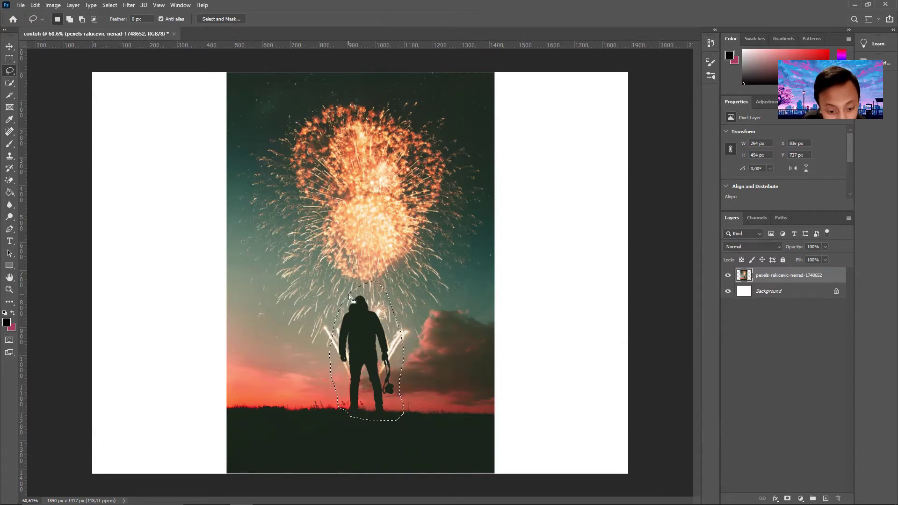
{"action": "right_click", "coordinate": [358, 335]}
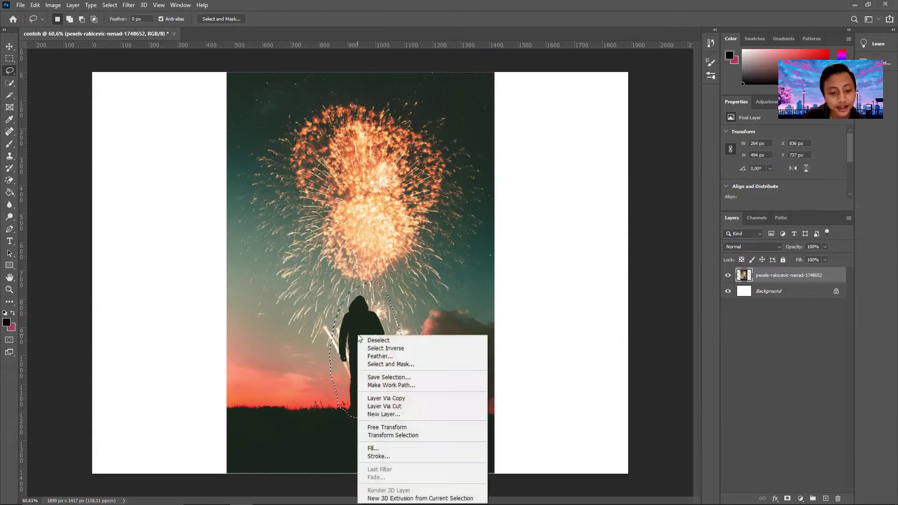
{"action": "left_click", "coordinate": [406, 399]}
- Move the lassoed figure copy onto the white area right of the photo, undo the move, and deselect the layer
{"action": "key", "text": "v"}
{"action": "left_click_drag", "start_coordinate": [373, 330], "coordinate": [565, 237]}
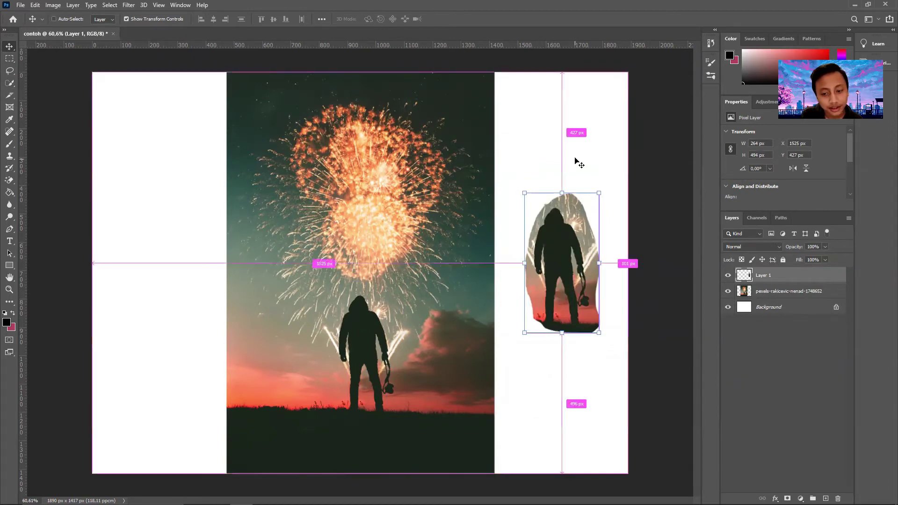
{"action": "key", "text": "ctrl+z"}
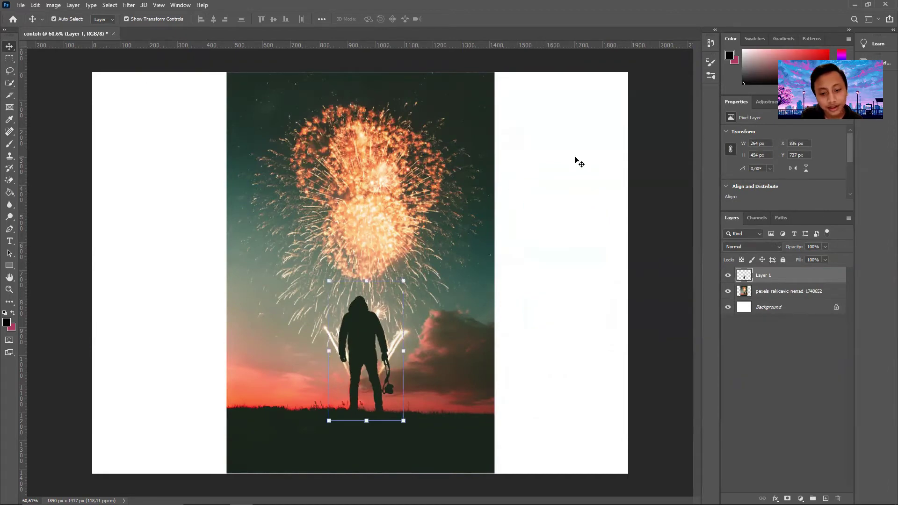
{"action": "left_click", "coordinate": [651, 176]}
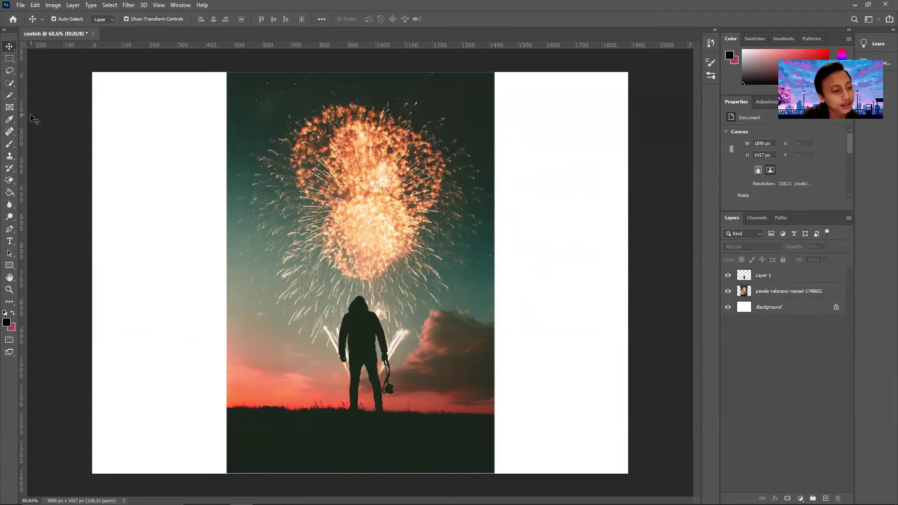
{"action": "left_click", "coordinate": [10, 72]}
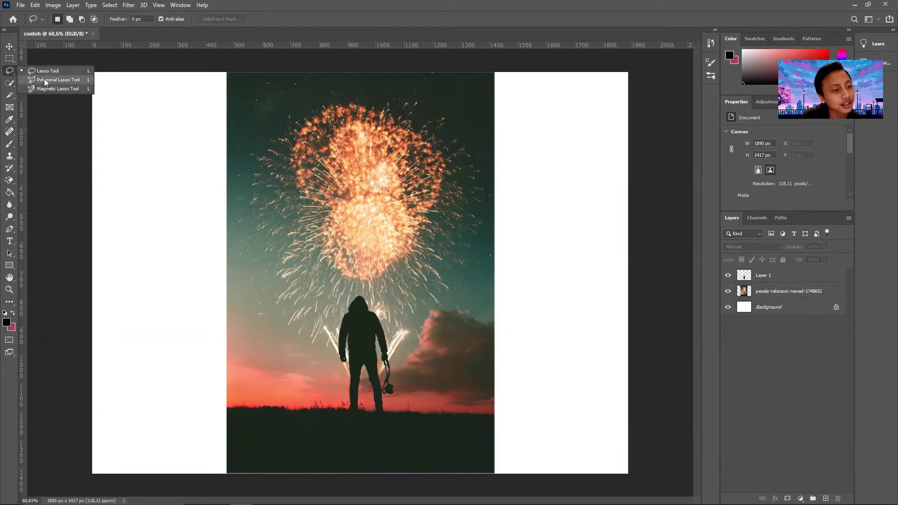
{"action": "left_click", "coordinate": [10, 73]}
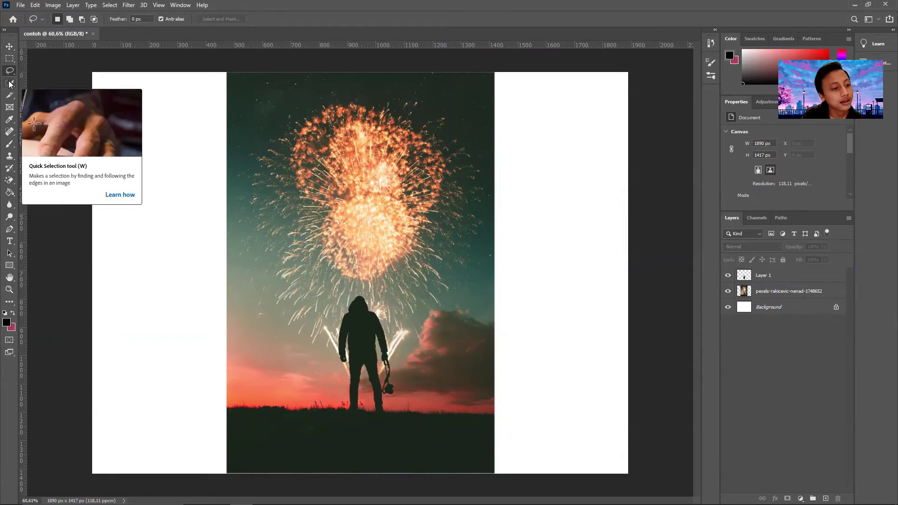
- Activate the Quick Selection tool and delete Layer 1, the lassoed copy of the figure
{"action": "left_click", "coordinate": [9, 84]}
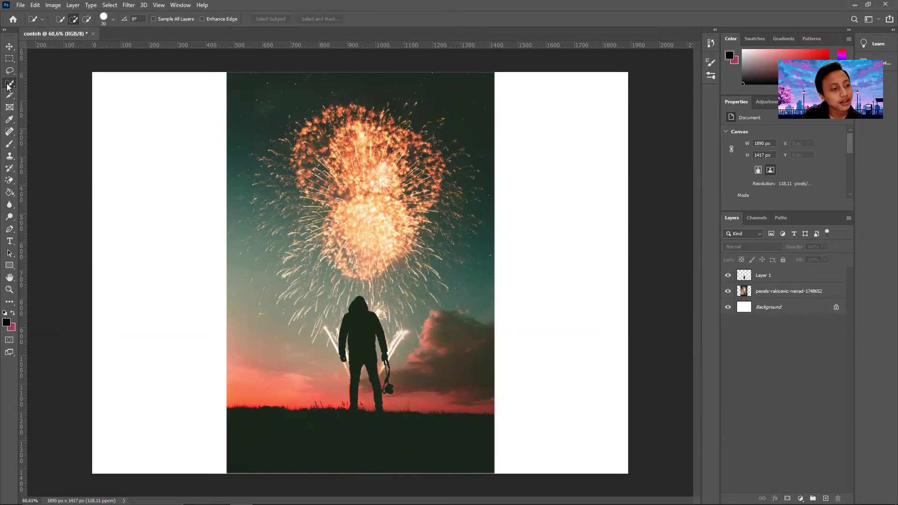
{"action": "left_click", "coordinate": [772, 276]}
{"action": "key", "text": "Delete"}
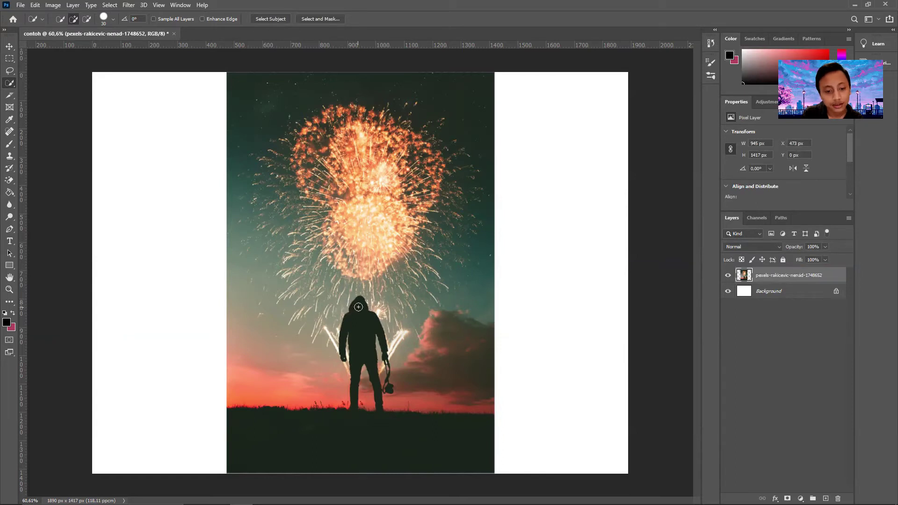
- Brush a Quick Selection over the standing figure on the photo layer and copy it to a new layer
{"action": "left_click_drag", "start_coordinate": [360, 306], "coordinate": [375, 370]}
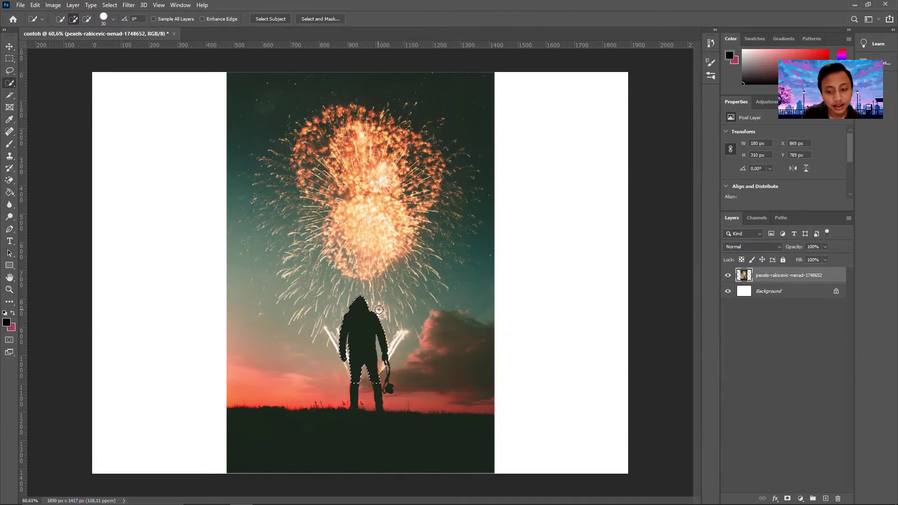
{"action": "right_click", "coordinate": [362, 322]}
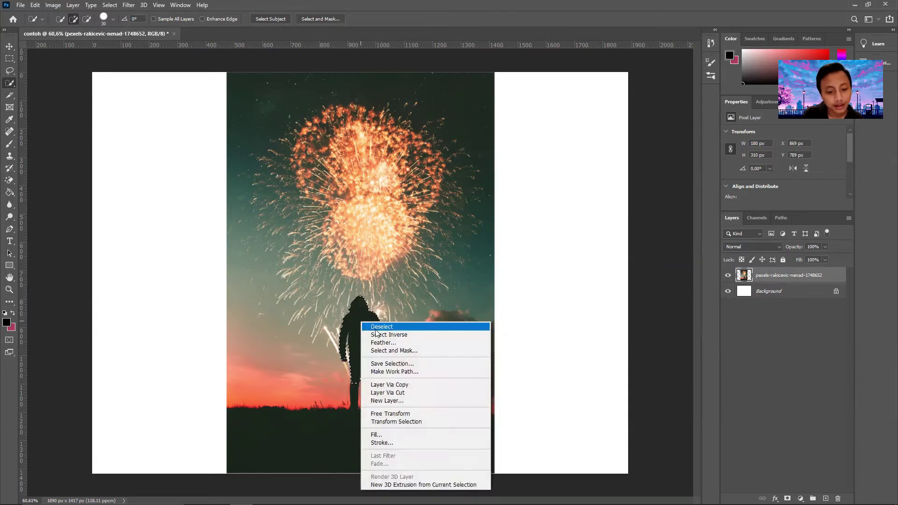
{"action": "left_click", "coordinate": [412, 385]}
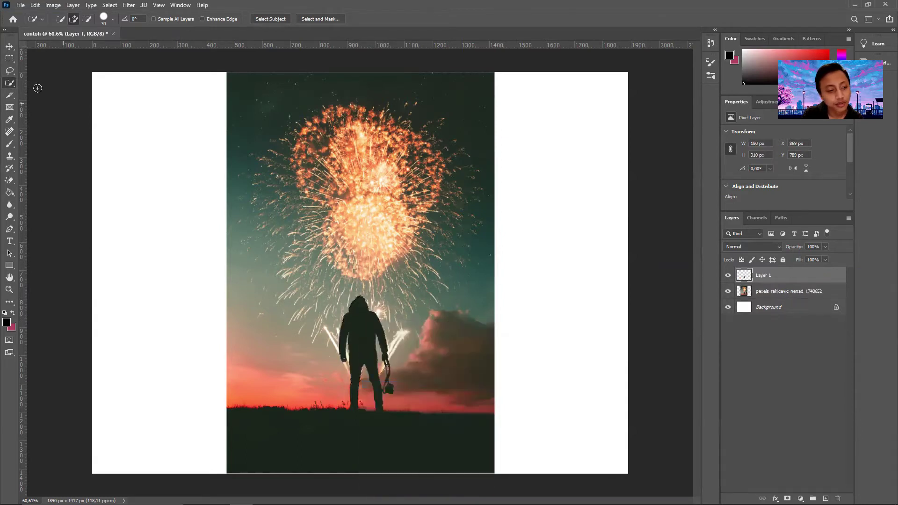
- Move the figure cut-out onto the white area right of the photo, then delete its layer and deselect everything
{"action": "left_click", "coordinate": [8, 46]}
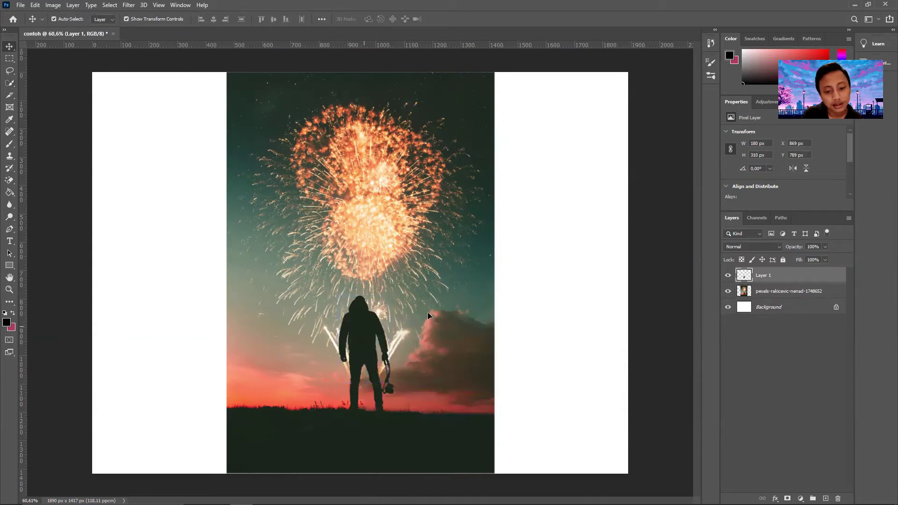
{"action": "left_click_drag", "start_coordinate": [364, 329], "coordinate": [562, 263]}
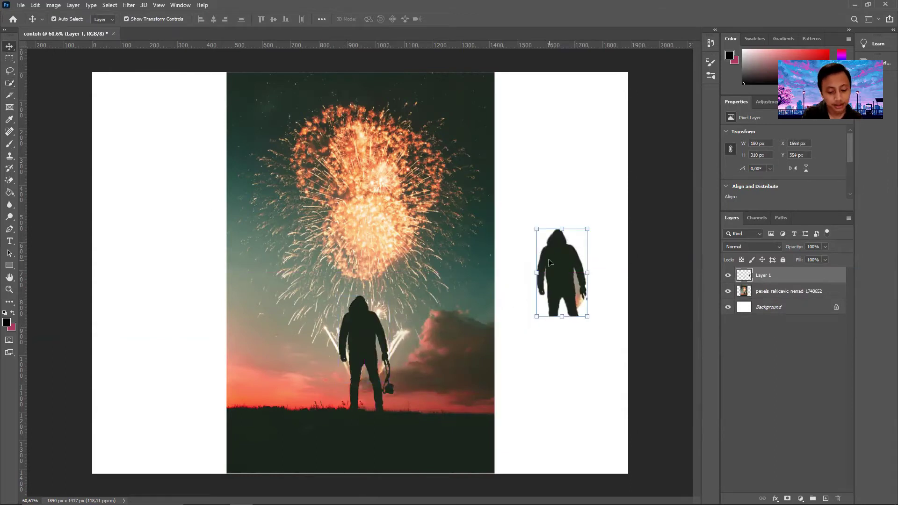
{"action": "key", "text": "Delete"}
{"action": "left_click", "coordinate": [527, 229]}
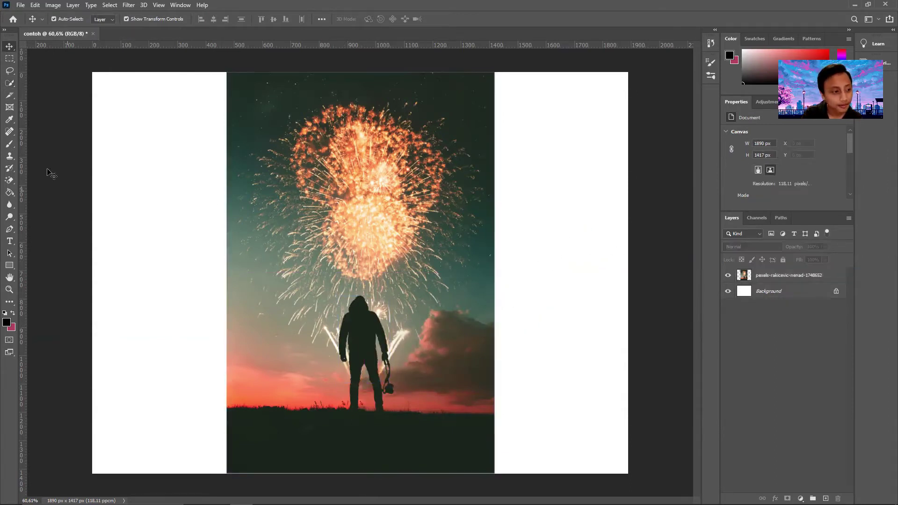
- Select the standing figure on the photo layer with the Object Selection Tool in Rectangle mode
{"action": "left_click", "coordinate": [12, 86]}
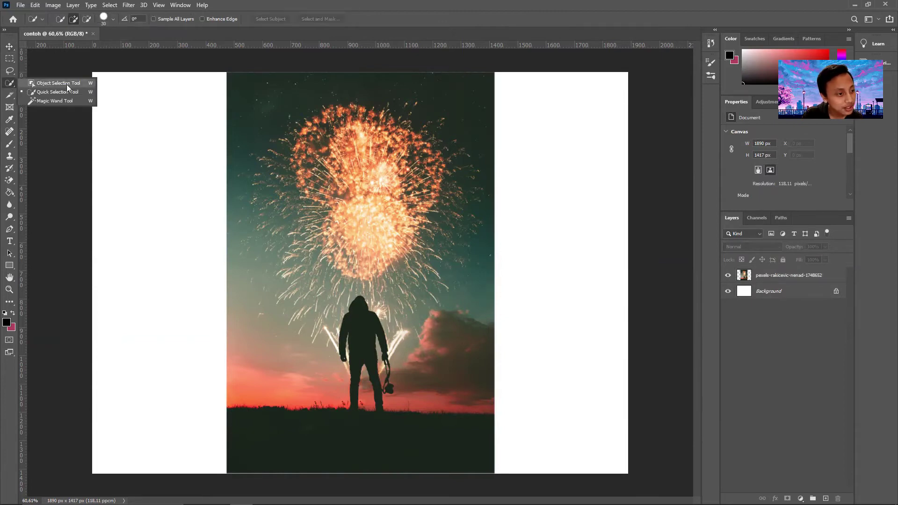
{"action": "left_click", "coordinate": [58, 84]}
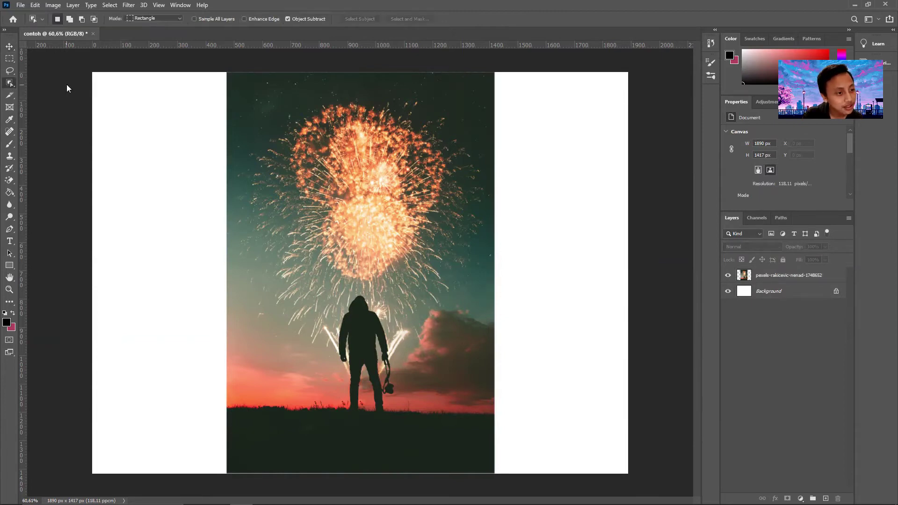
{"action": "left_click", "coordinate": [750, 275]}
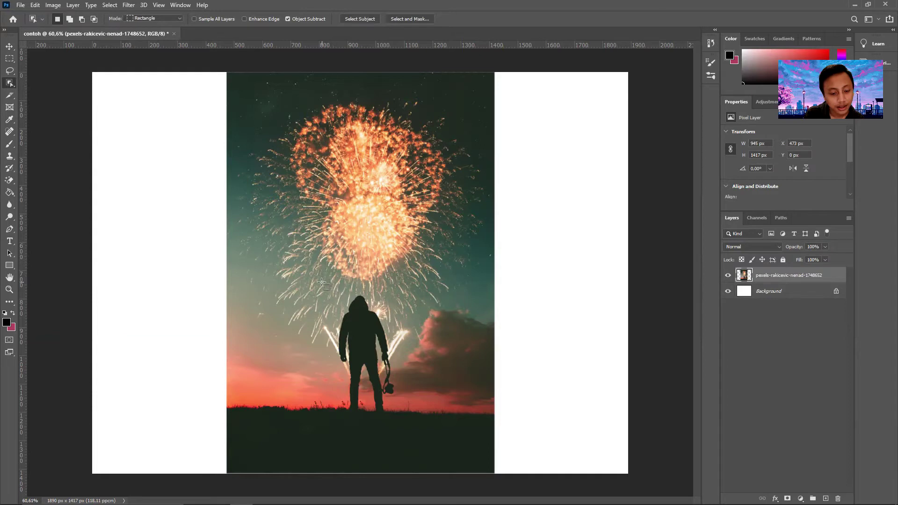
{"action": "left_click_drag", "start_coordinate": [322, 282], "coordinate": [420, 410]}
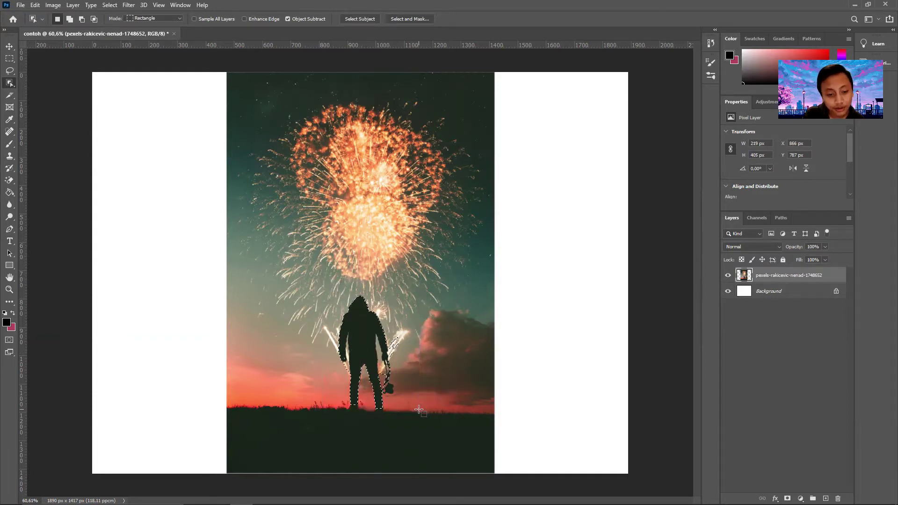
- Examine the selection edges around the figure's body and hanging camera up close, then clear the selection
{"action": "scroll", "coordinate": [394, 345], "scroll_direction": "up", "scroll_amount": 10}
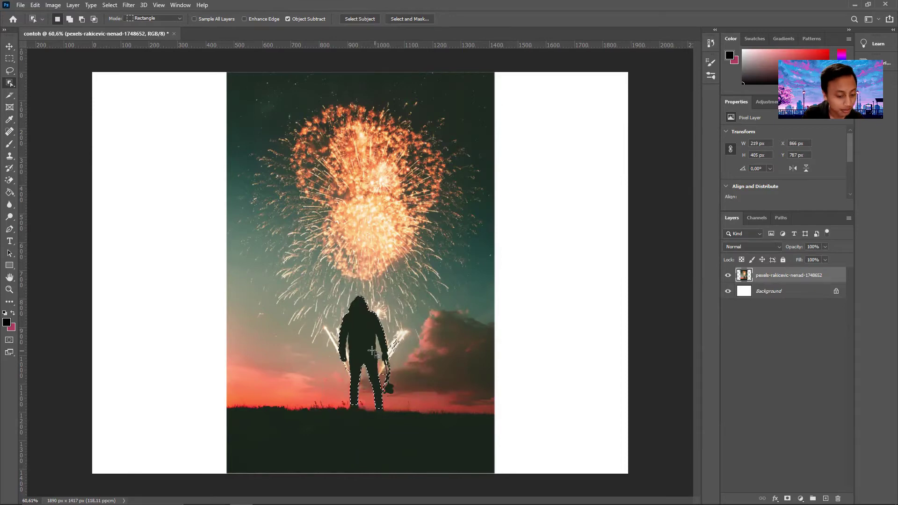
{"action": "scroll", "coordinate": [389, 361], "scroll_direction": "down", "scroll_amount": 5}
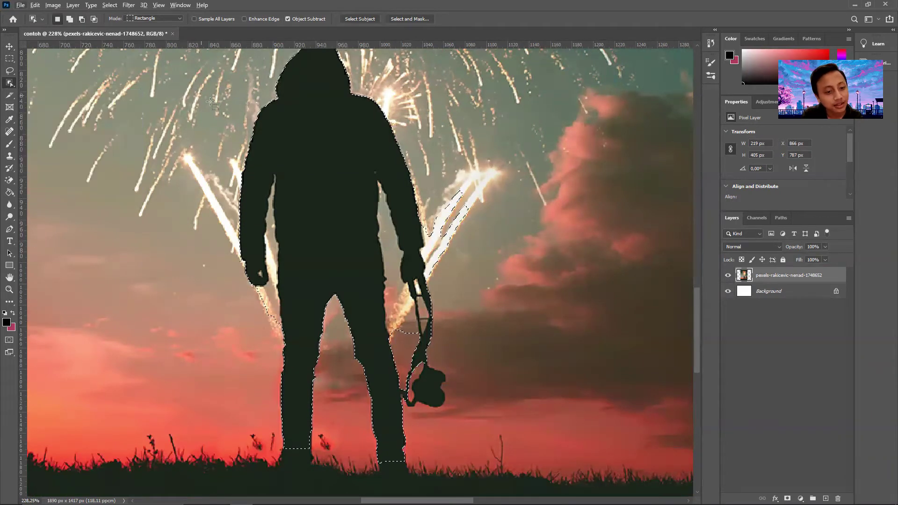
{"action": "scroll", "coordinate": [302, 197], "scroll_direction": "down", "scroll_amount": 5}
{"action": "scroll", "coordinate": [301, 196], "scroll_direction": "down", "scroll_amount": 1}
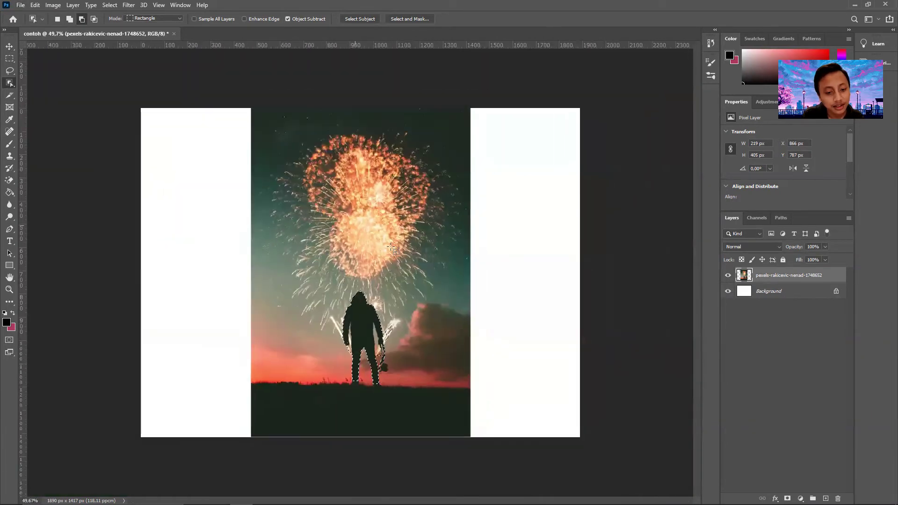
{"action": "scroll", "coordinate": [367, 340], "scroll_direction": "up", "scroll_amount": 2}
{"action": "scroll", "coordinate": [369, 341], "scroll_direction": "down", "scroll_amount": 1}
{"action": "key", "text": "ctrl+d"}
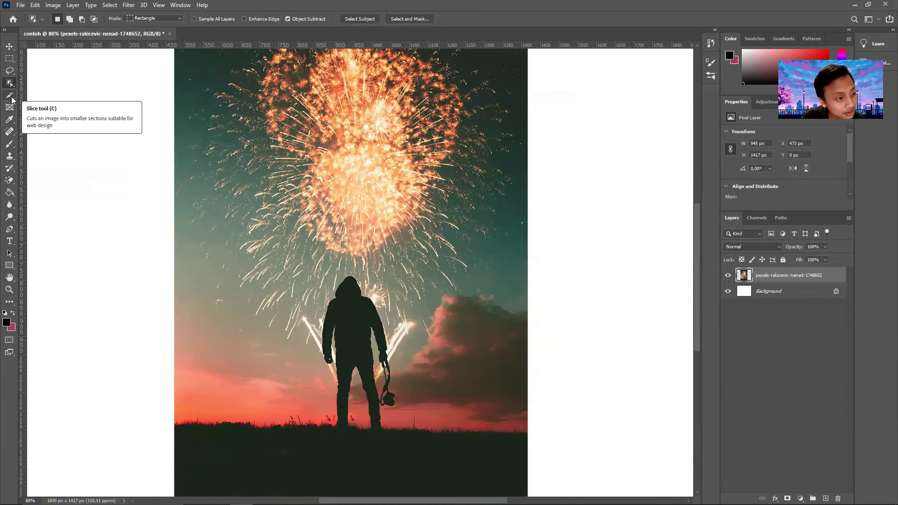
- Activate the Slice tool and create a 6000 x 2000 px document at 300 pixels/inch from the recent custom preset
{"action": "left_click", "coordinate": [12, 100]}
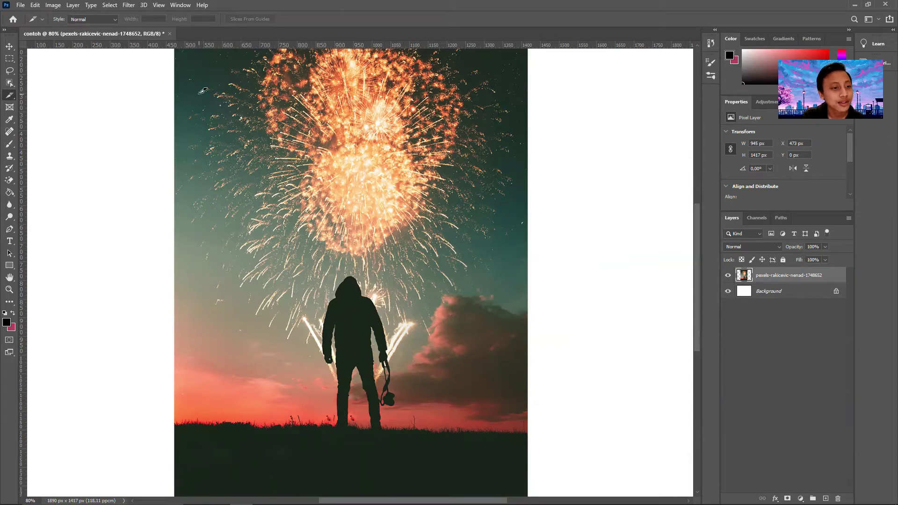
{"action": "left_click", "coordinate": [22, 5]}
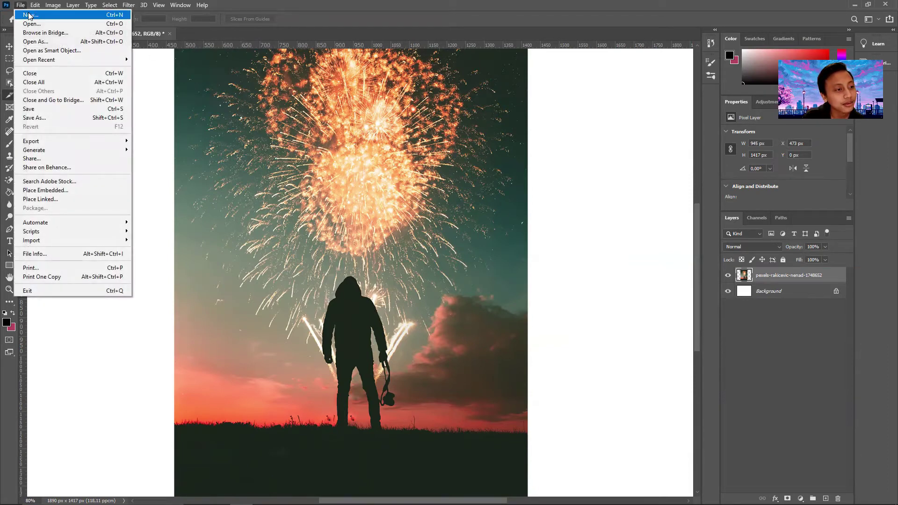
{"action": "left_click", "coordinate": [29, 15]}
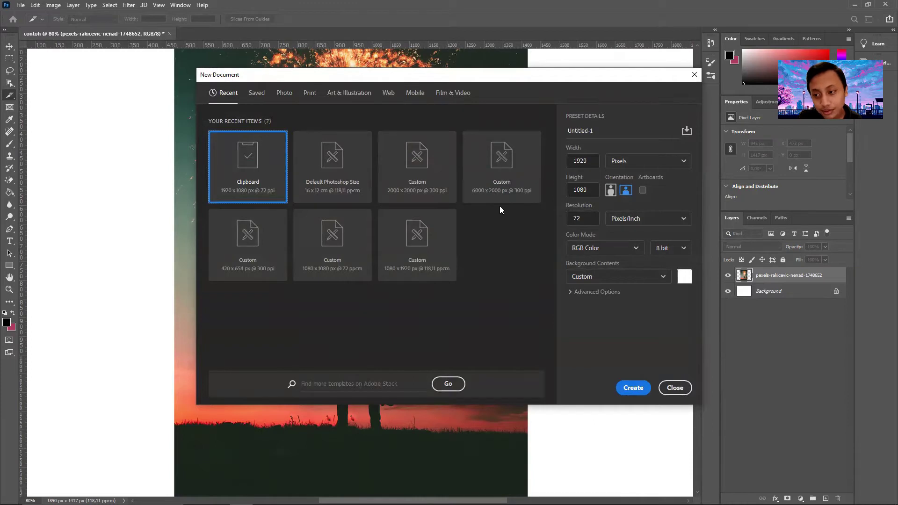
{"action": "left_click", "coordinate": [314, 278]}
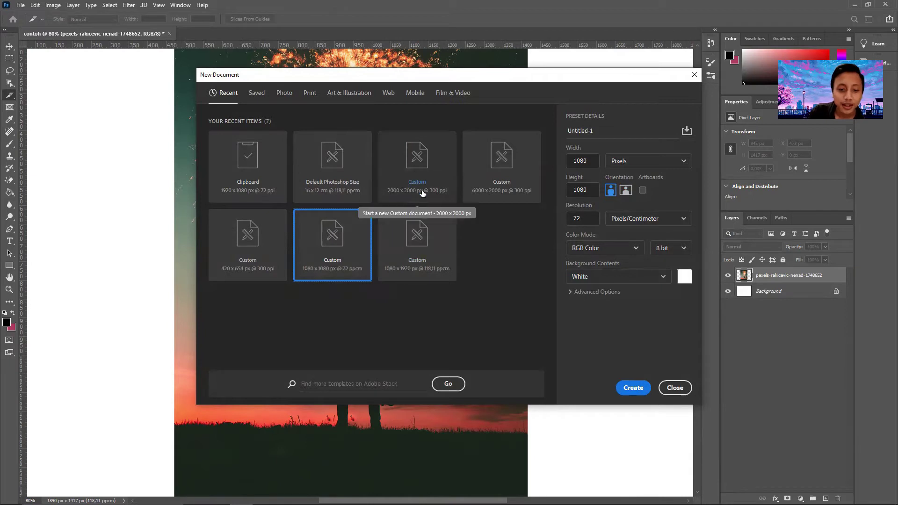
{"action": "left_click", "coordinate": [401, 199]}
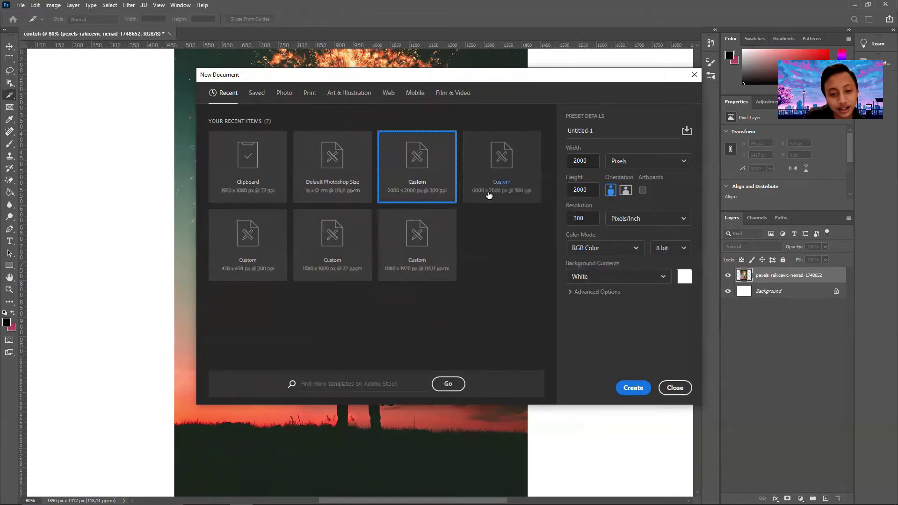
{"action": "left_click", "coordinate": [502, 154]}
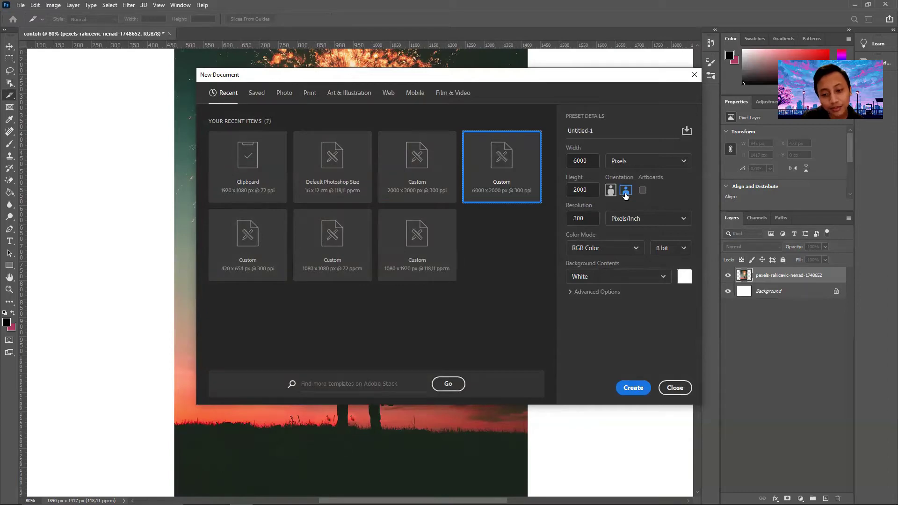
{"action": "left_click", "coordinate": [648, 391]}
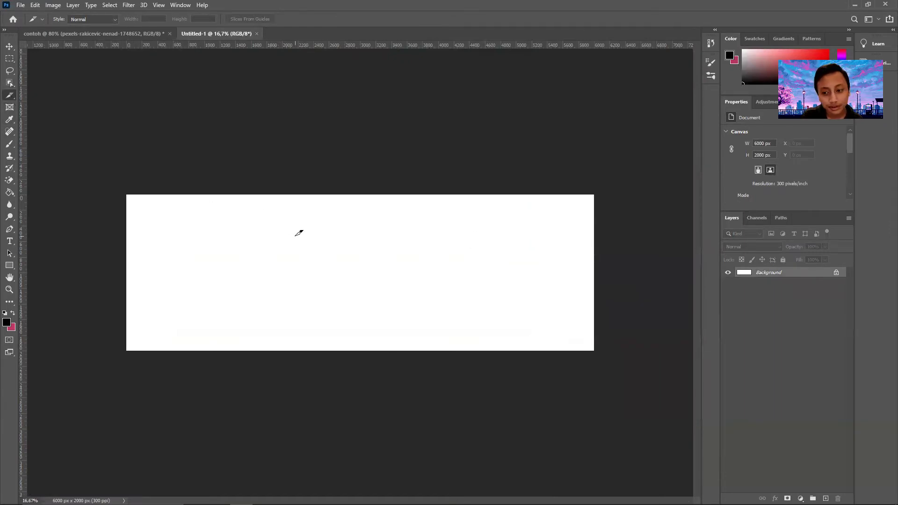
- Divide the blank canvas slice vertically into 3 evenly spaced slices across, keeping 1 slice down
{"action": "right_click", "coordinate": [295, 237]}
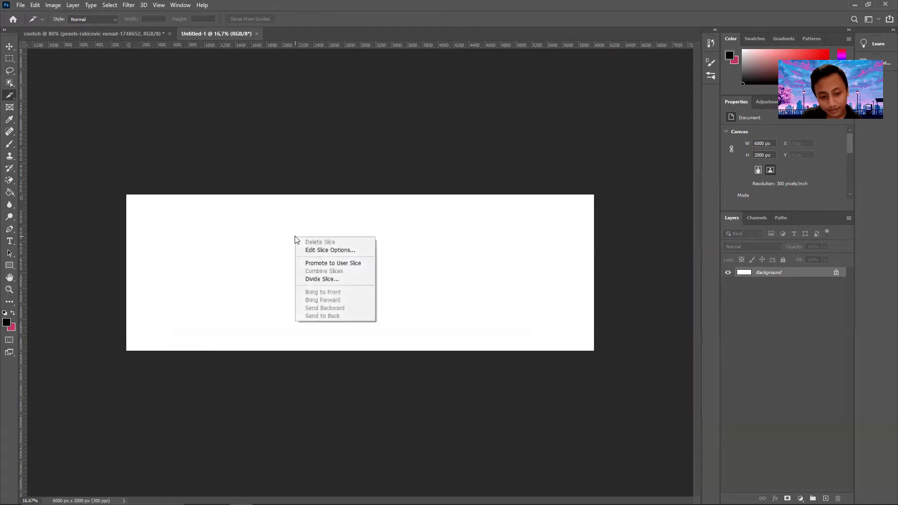
{"action": "left_click", "coordinate": [347, 278]}
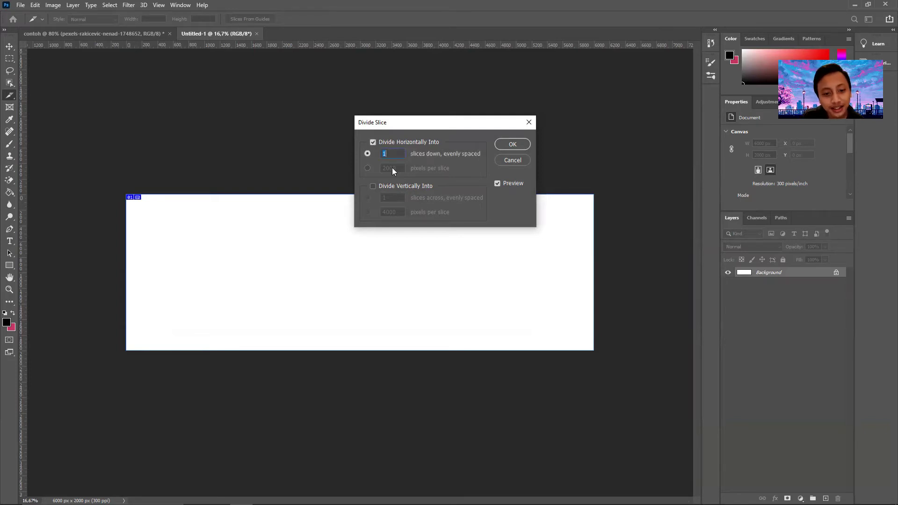
{"action": "left_click", "coordinate": [370, 186]}
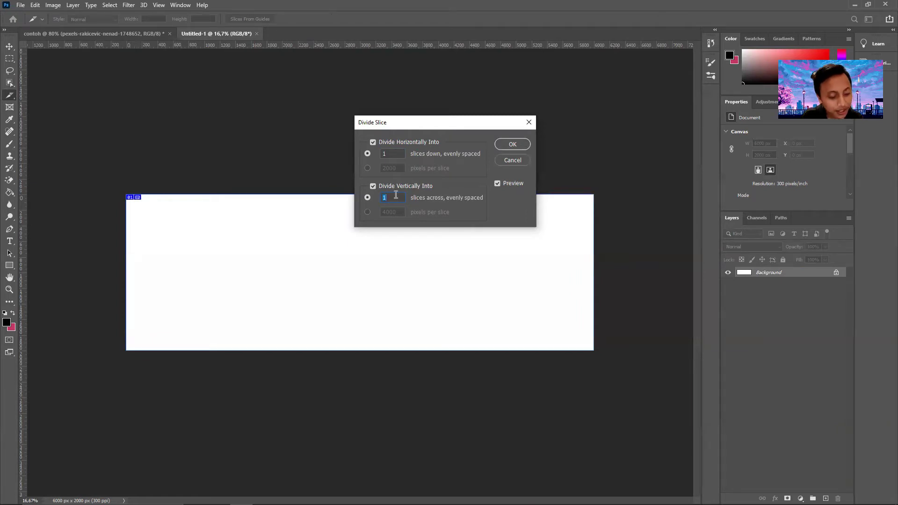
{"action": "type", "text": "3"}
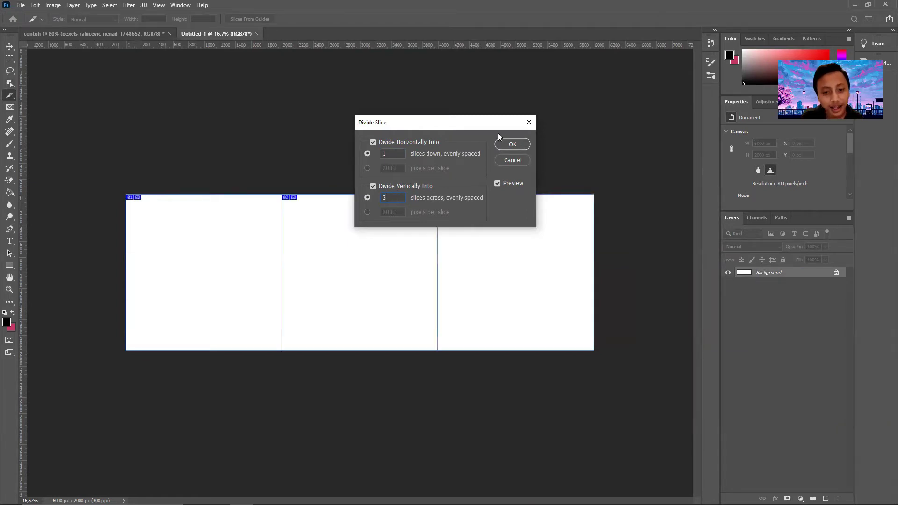
{"action": "left_click", "coordinate": [513, 145]}
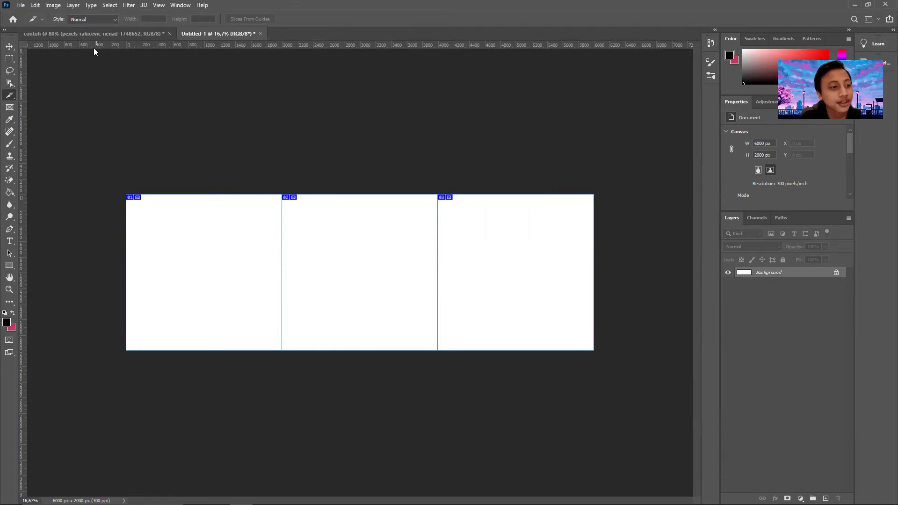
- Copy the fireworks photo layer from the contoh document into the sliced 6000 x 2000 px document with the Move tool
{"action": "left_click", "coordinate": [92, 35]}
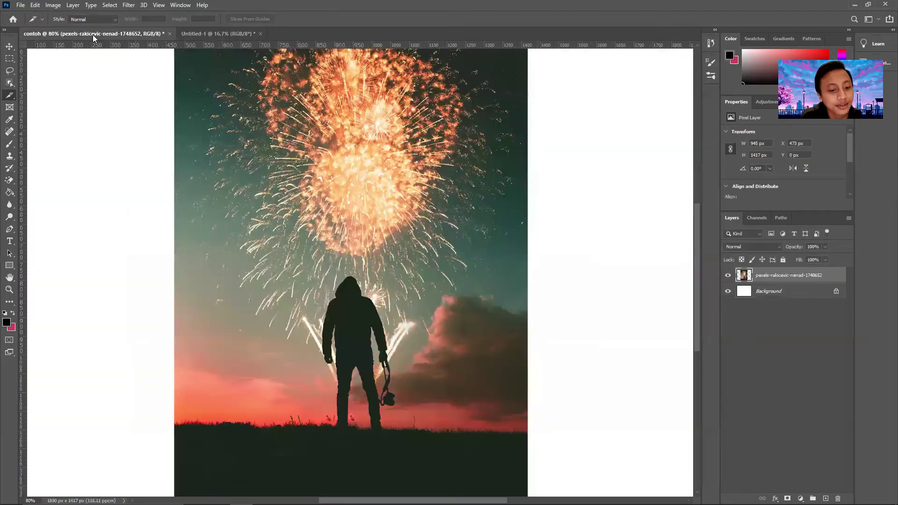
{"action": "left_click", "coordinate": [9, 46]}
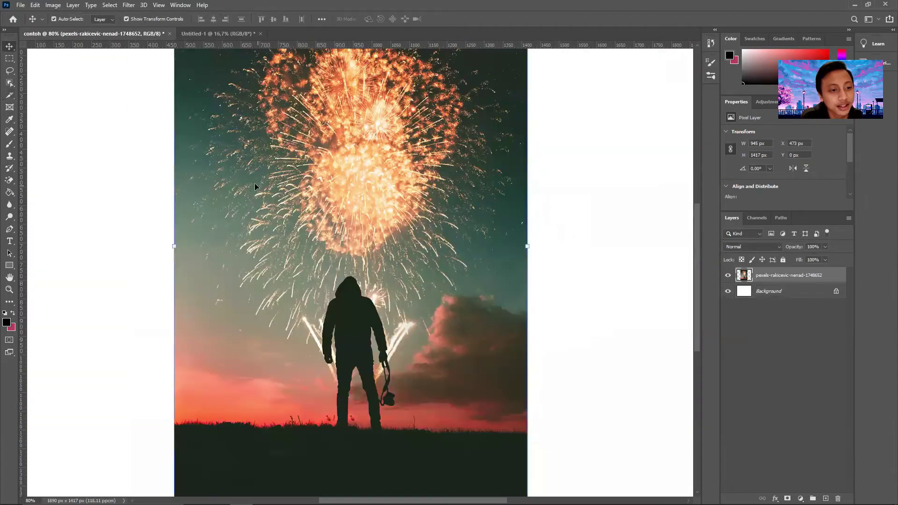
{"action": "left_click_drag", "start_coordinate": [255, 183], "coordinate": [347, 231]}
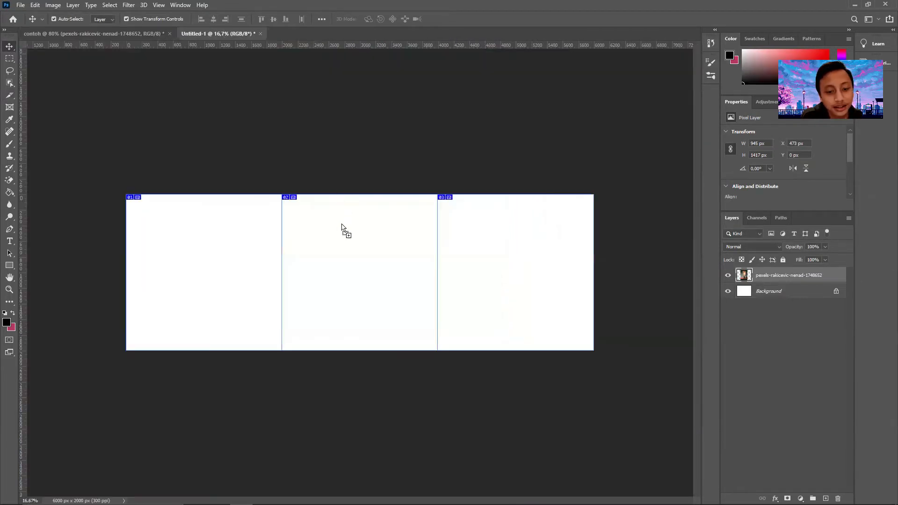
{"action": "left_click", "coordinate": [493, 205]}
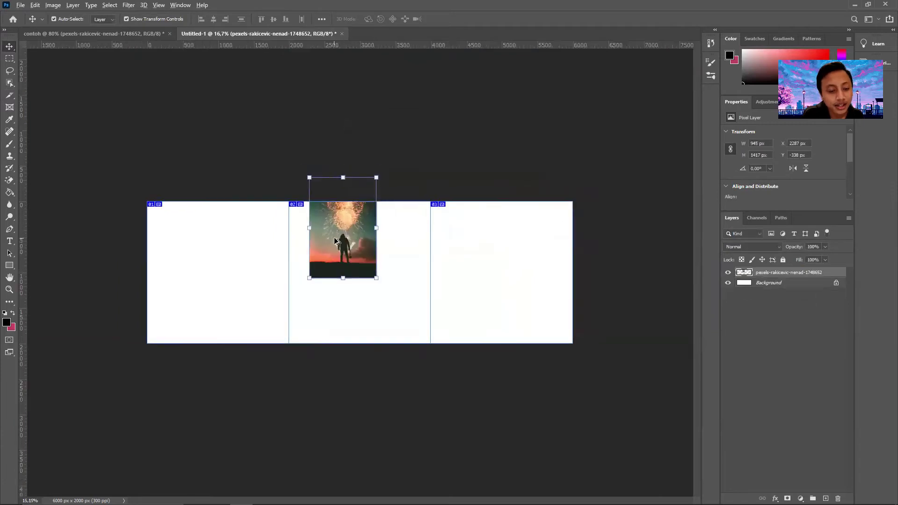
- Rotate the photo 90°, enlarge it to about 6040 x 4028 px, centre it on the canvas and deselect it
{"action": "left_click_drag", "start_coordinate": [407, 210], "coordinate": [554, 343]}
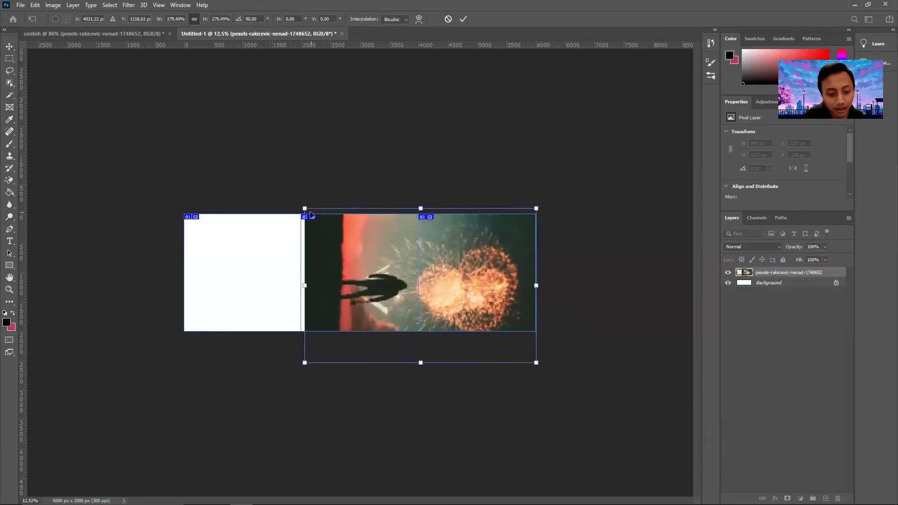
{"action": "left_click_drag", "start_coordinate": [307, 207], "coordinate": [147, 181]}
{"action": "left_click", "coordinate": [463, 19]}
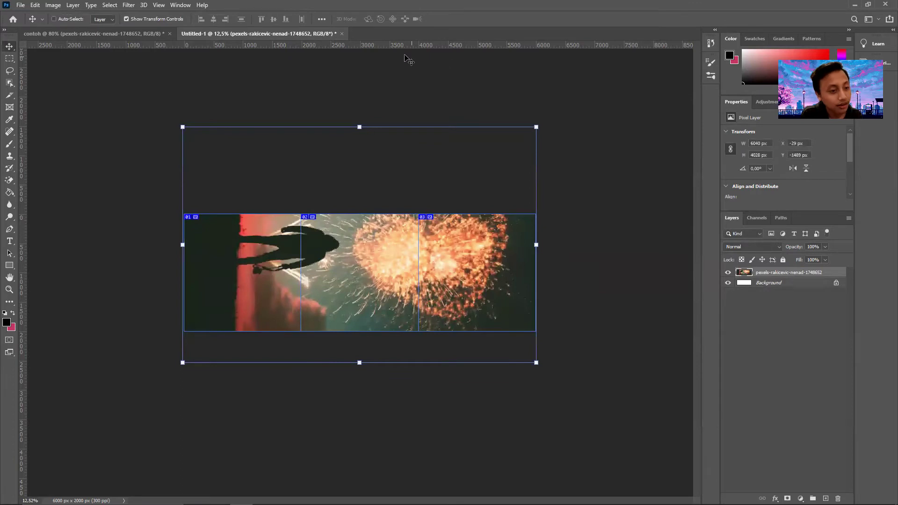
{"action": "left_click", "coordinate": [271, 21]}
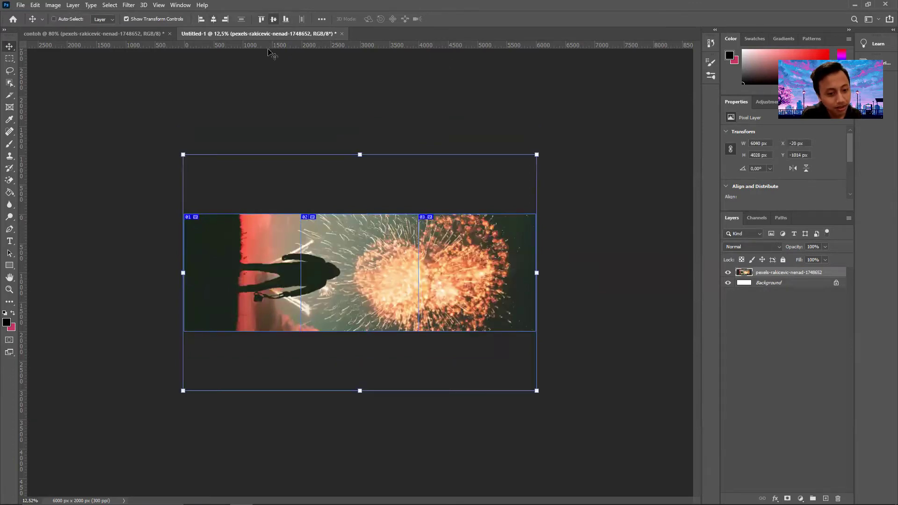
{"action": "left_click", "coordinate": [209, 85]}
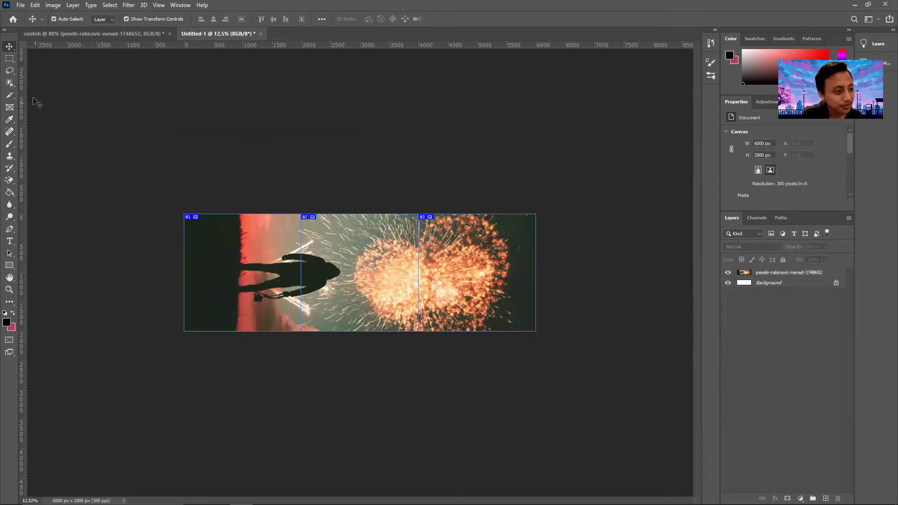
{"action": "left_click", "coordinate": [9, 96]}
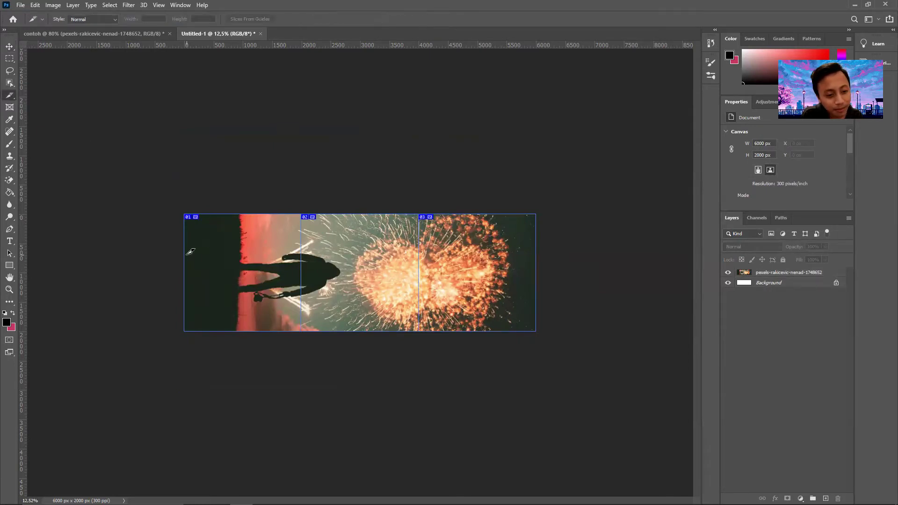
{"action": "right_click", "coordinate": [208, 253]}
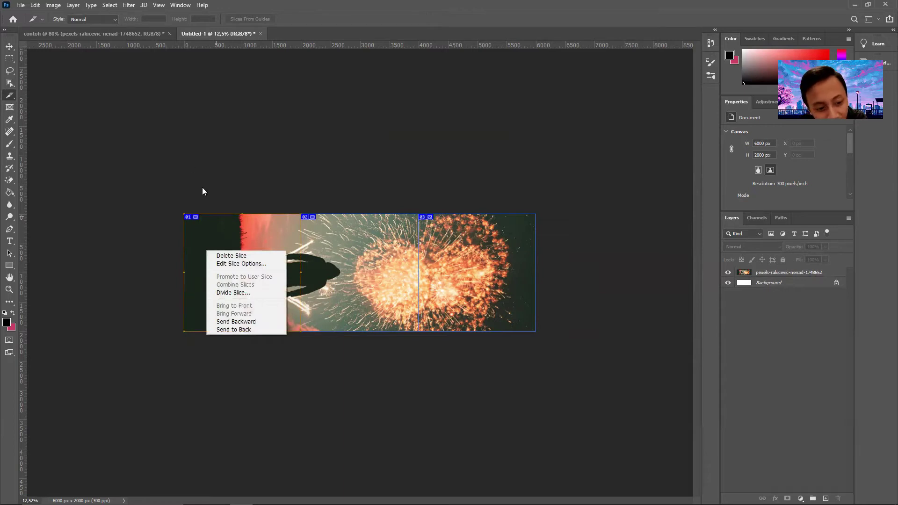
{"action": "left_click", "coordinate": [92, 113]}
{"action": "key", "text": "v"}
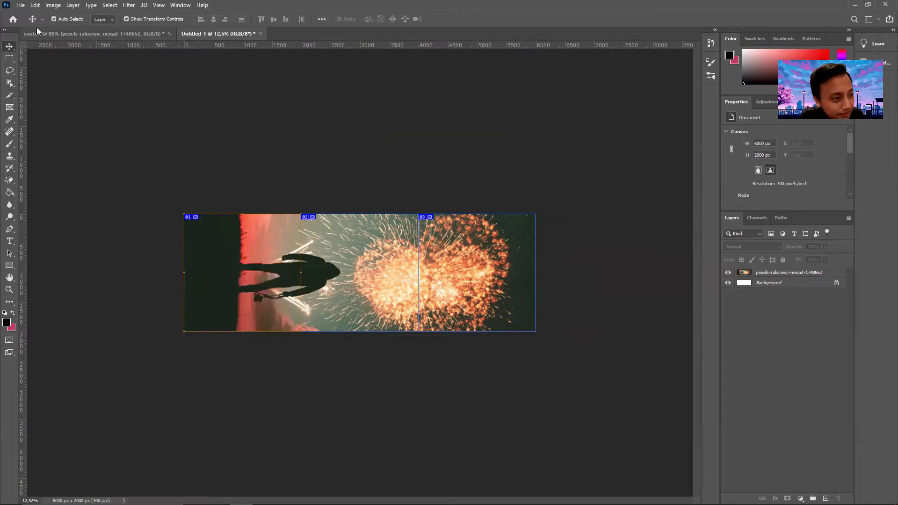
- Export all slices as GIF images with Save for Web (Legacy) to the desktop, using the file name contoh
{"action": "left_click", "coordinate": [20, 6]}
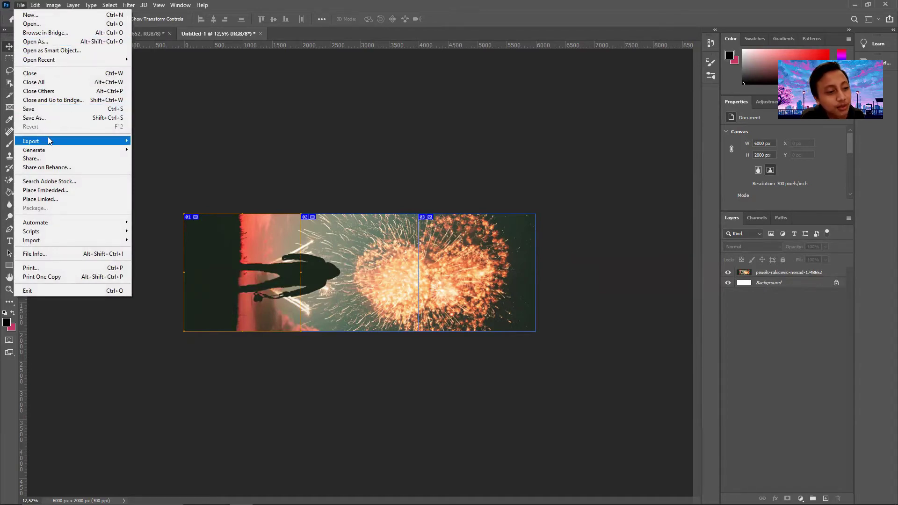
{"action": "mouse_move", "coordinate": [48, 138]}
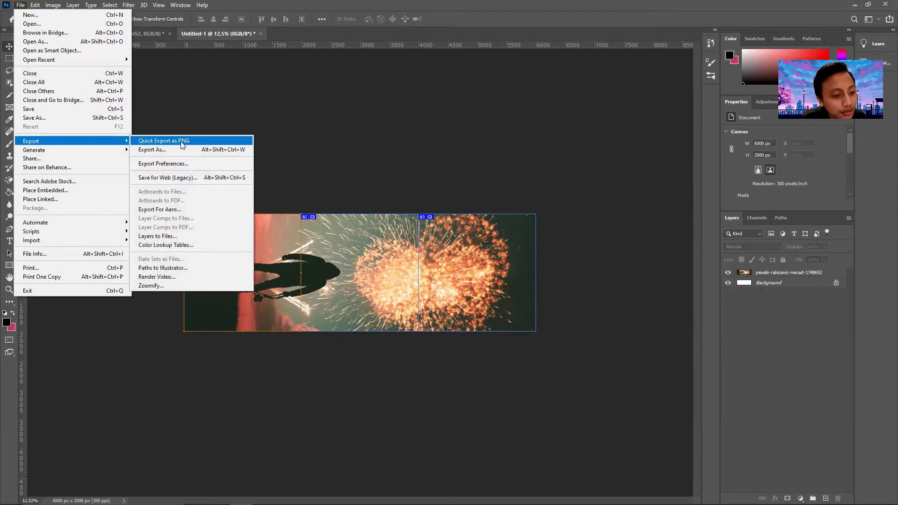
{"action": "left_click", "coordinate": [205, 178]}
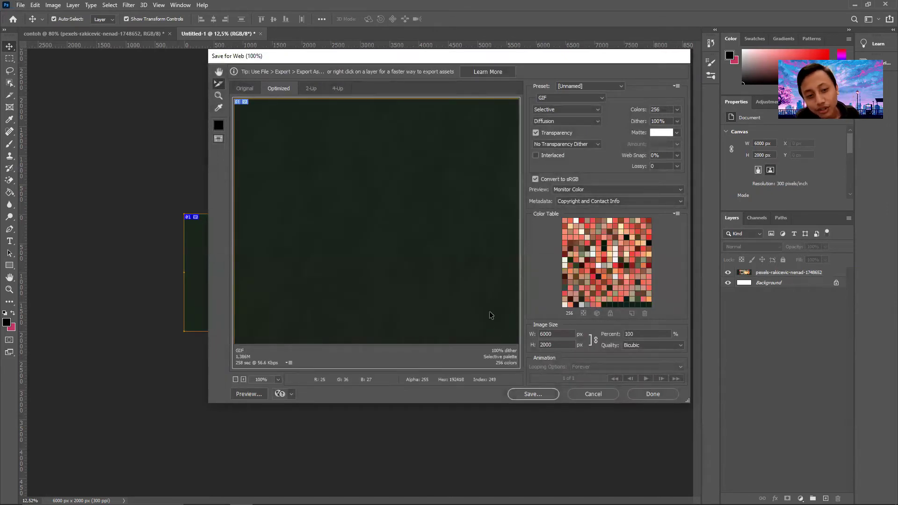
{"action": "left_click", "coordinate": [544, 395]}
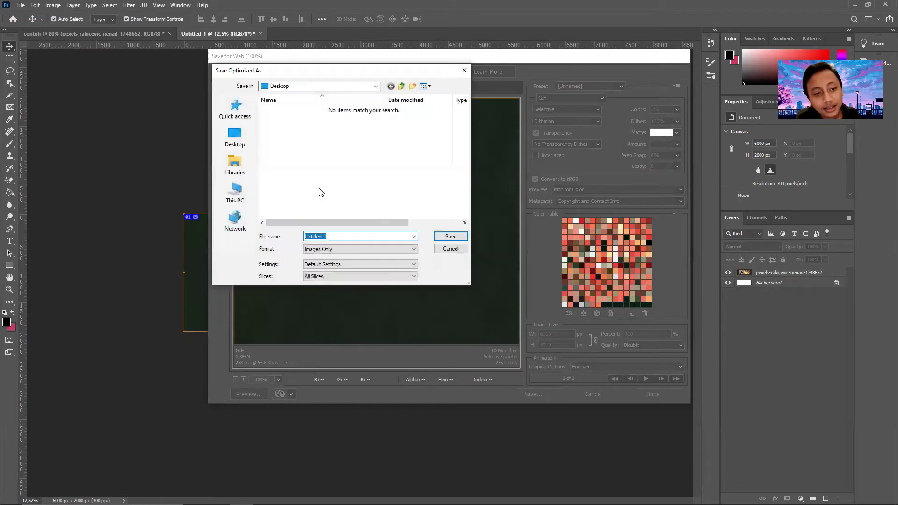
{"action": "left_click", "coordinate": [247, 140]}
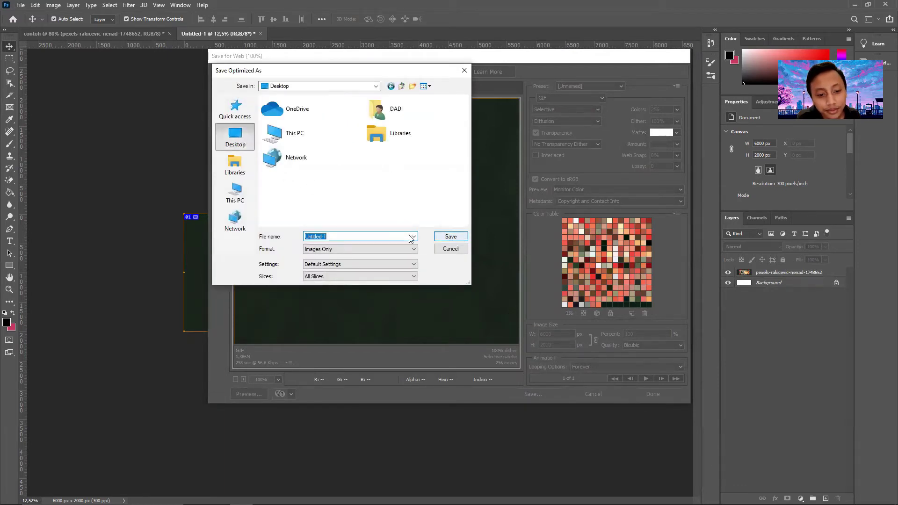
{"action": "type", "text": "contoh"}
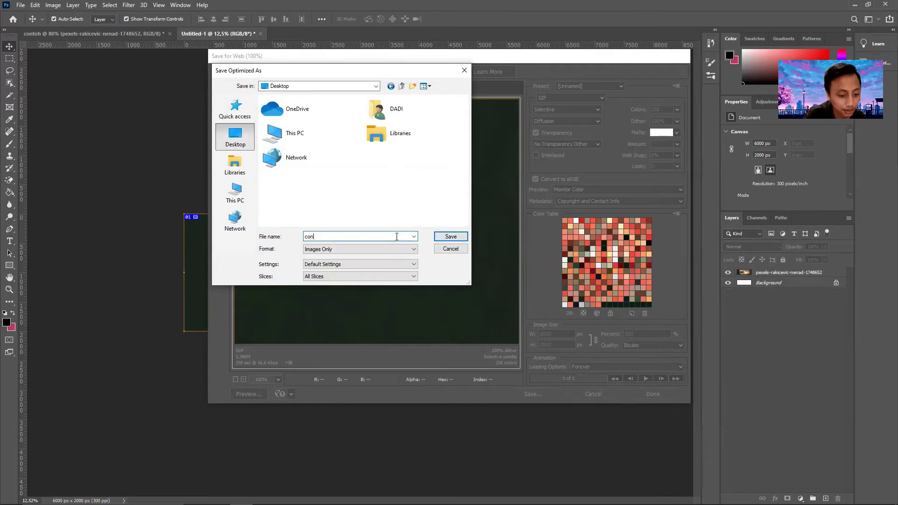
{"action": "left_click", "coordinate": [450, 236]}
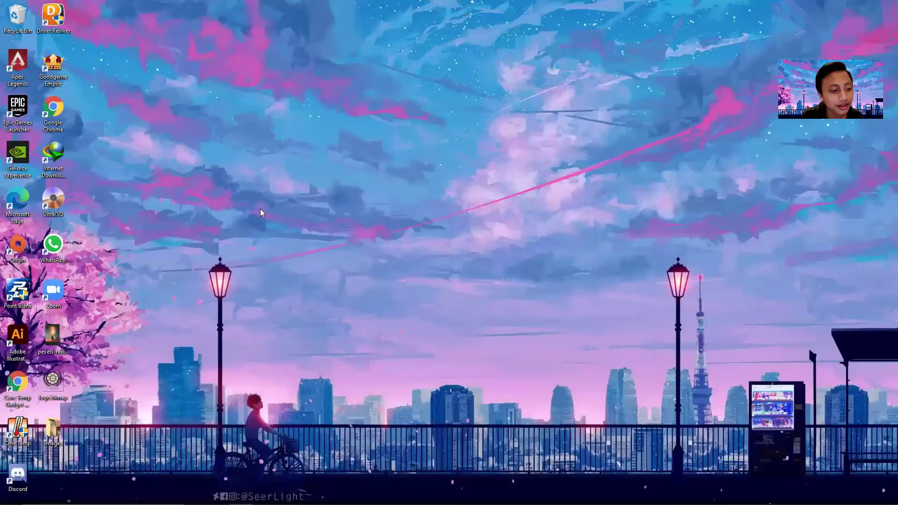
- Switch to the desktop, check the exported slices in the images folder, then delete that folder
{"action": "left_click", "coordinate": [855, 4]}
{"action": "double_click", "coordinate": [53, 430]}
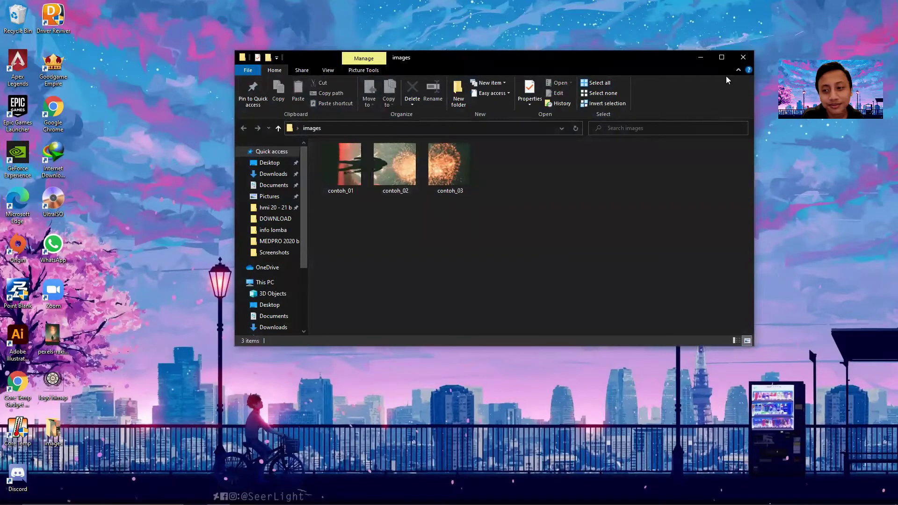
{"action": "left_click", "coordinate": [743, 58]}
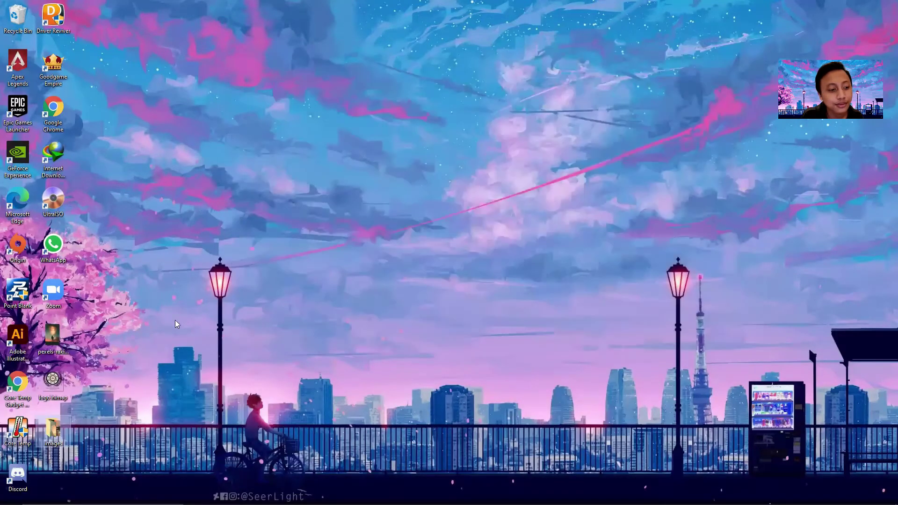
{"action": "left_click", "coordinate": [54, 433]}
{"action": "key", "text": "Delete"}
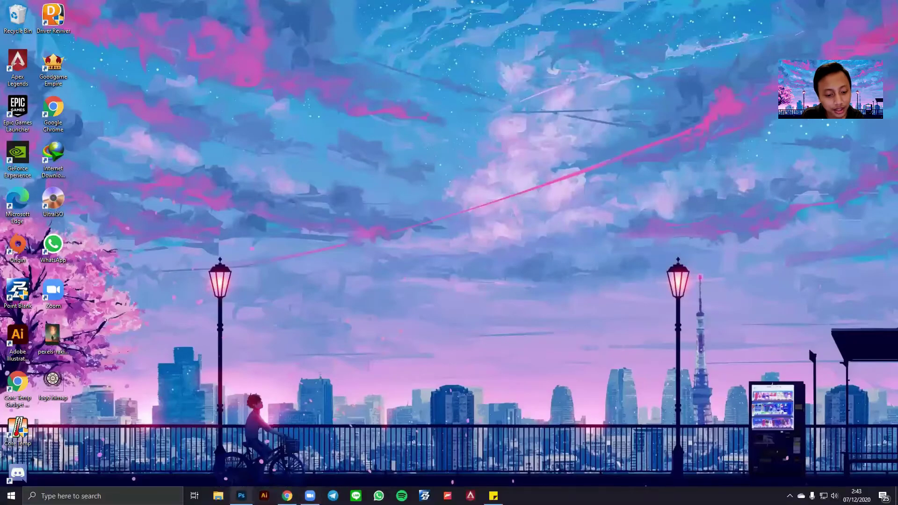
- Return to Photoshop, close the sliced Untitled-1 document without saving, and delete the photo layer from the contoh document
{"action": "left_click", "coordinate": [242, 496]}
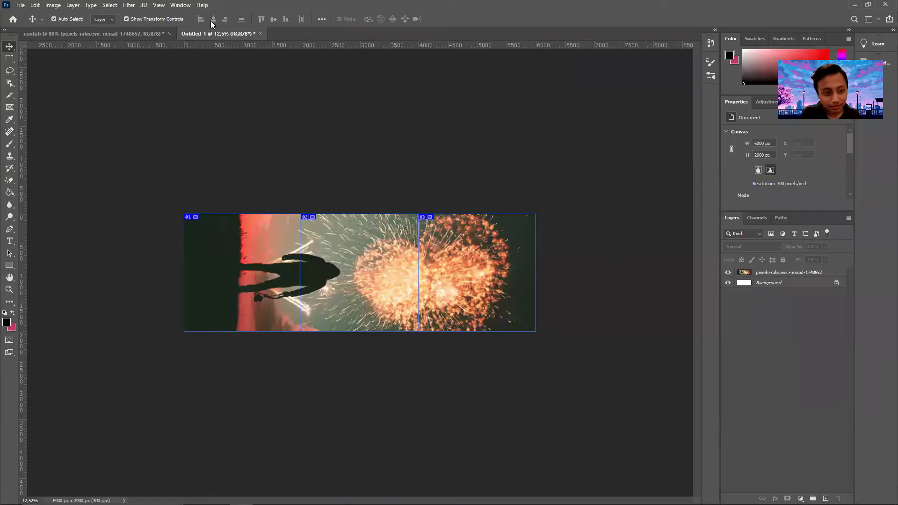
{"action": "left_click", "coordinate": [260, 33]}
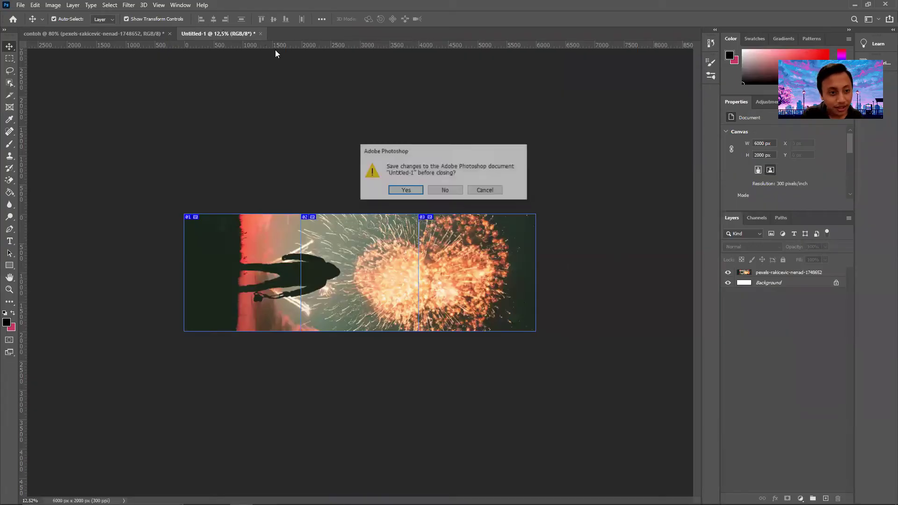
{"action": "left_click", "coordinate": [445, 189]}
{"action": "scroll", "coordinate": [563, 201], "scroll_direction": "down", "scroll_amount": 4}
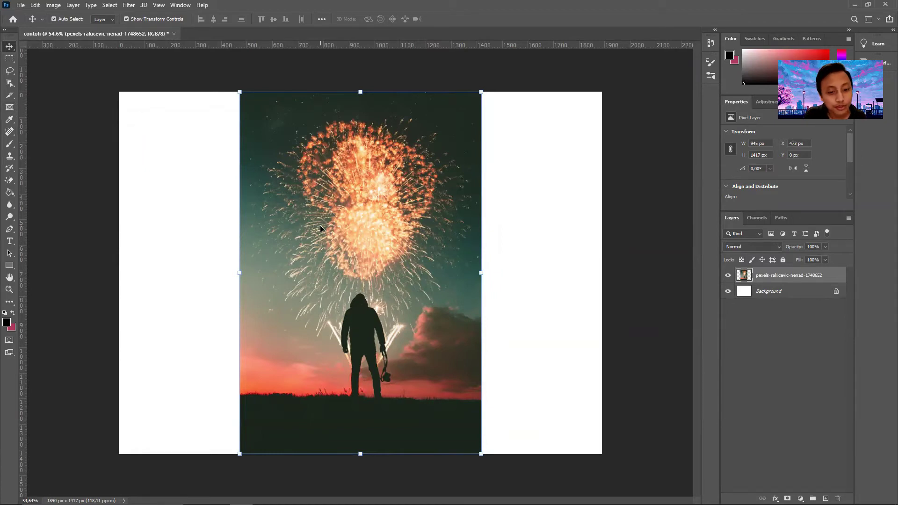
{"action": "key", "text": "Delete"}
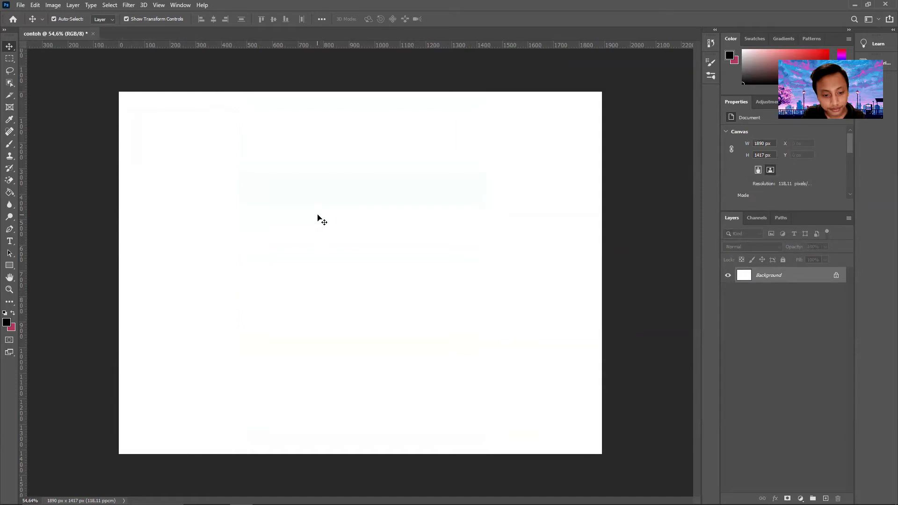
- Draw a rectangular frame about 1092 x 733 px on the white page and place the fireworks photo from the desktop inside it
{"action": "left_click", "coordinate": [10, 107]}
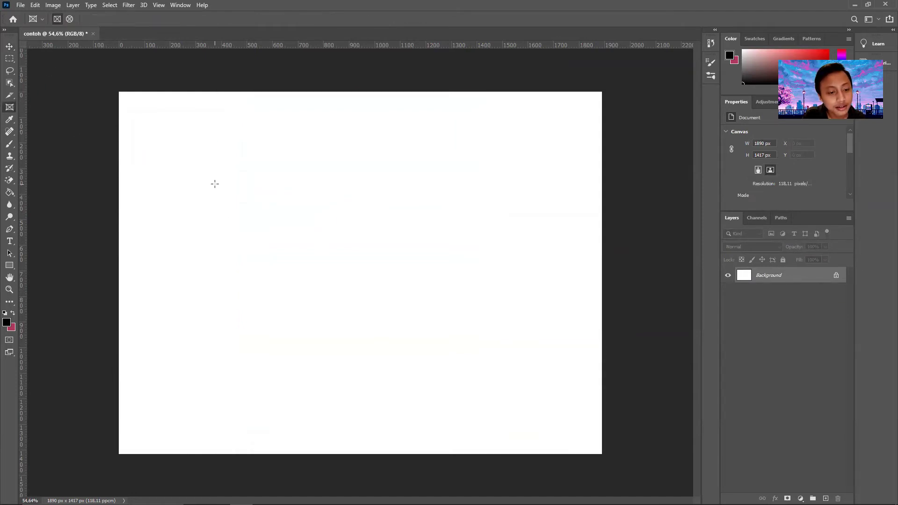
{"action": "left_click_drag", "start_coordinate": [221, 153], "coordinate": [500, 341]}
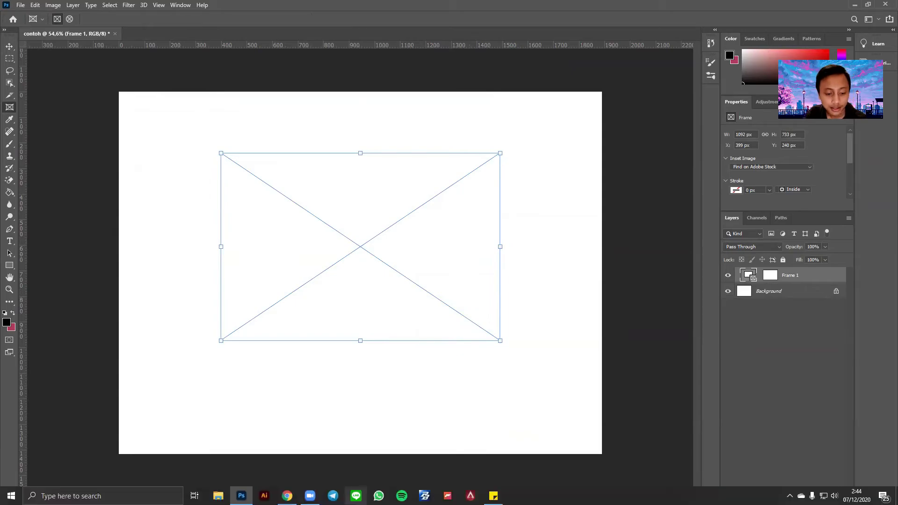
{"action": "left_click", "coordinate": [242, 498]}
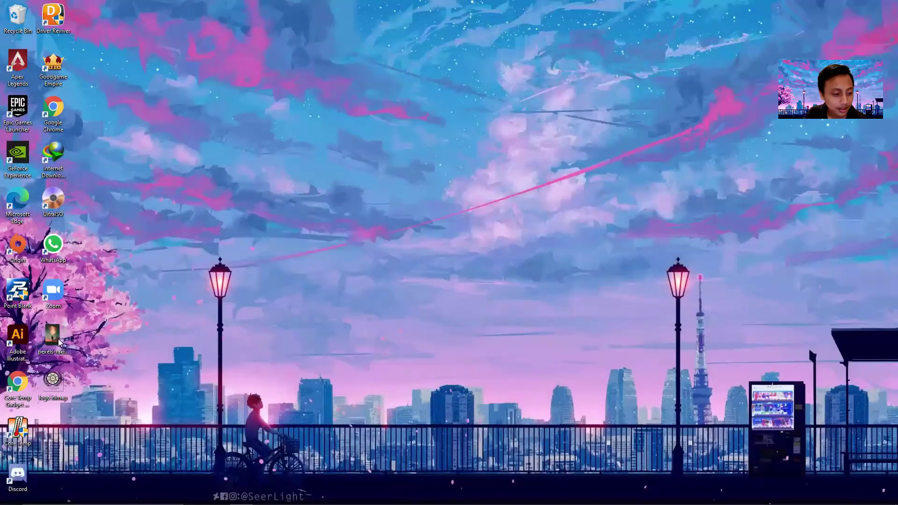
{"action": "left_click_drag", "start_coordinate": [52, 337], "coordinate": [323, 206]}
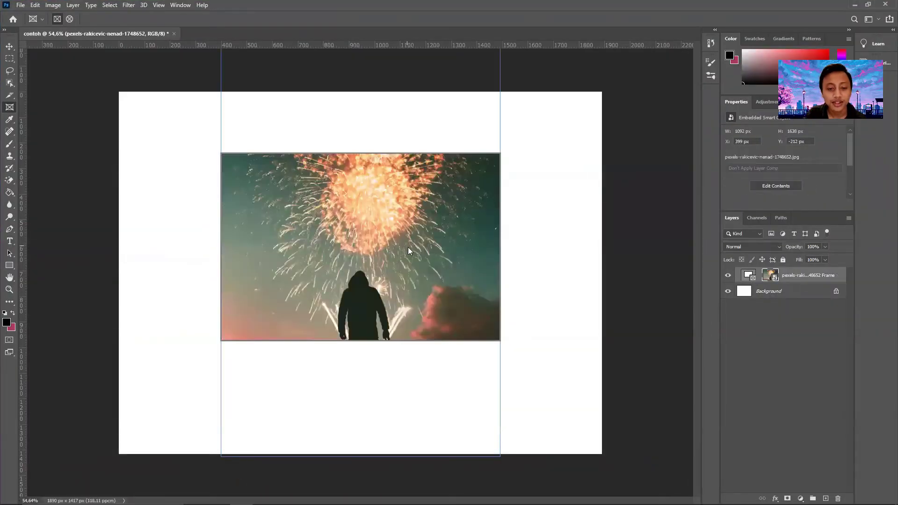
{"action": "mouse_move", "coordinate": [413, 255]}
{"action": "left_mouse_down"}
{"action": "mouse_move", "coordinate": [414, 206]}
{"action": "mouse_move", "coordinate": [397, 223]}
{"action": "mouse_move", "coordinate": [413, 346]}
{"action": "mouse_move", "coordinate": [399, 395]}
{"action": "mouse_move", "coordinate": [410, 369]}
{"action": "mouse_move", "coordinate": [406, 201]}
{"action": "mouse_move", "coordinate": [413, 263]}
{"action": "left_mouse_up"}
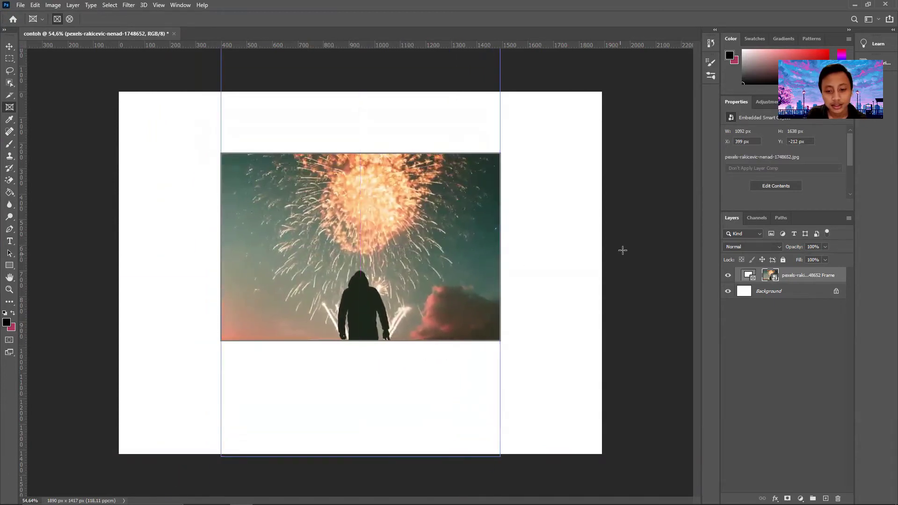
- Delete the placed photo and the empty frame from the page
{"action": "left_click", "coordinate": [9, 46]}
{"action": "key", "text": "Delete"}
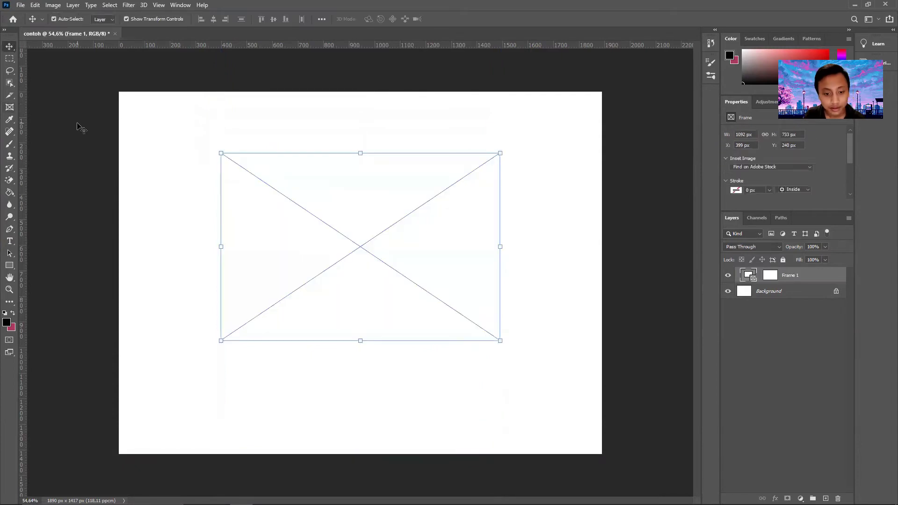
{"action": "key", "text": "Delete"}
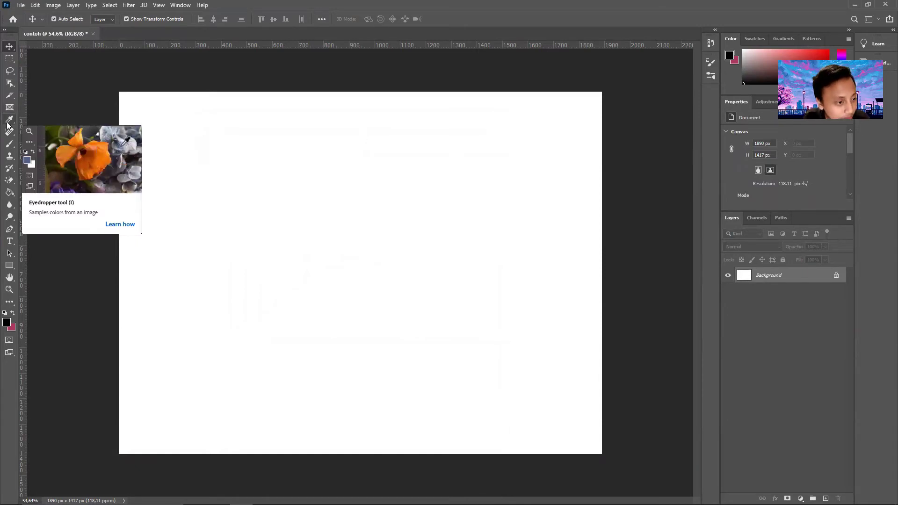
- Place the fireworks photo from the desktop on the white page at its full-height fit
{"action": "mouse_move", "coordinate": [299, 503]}
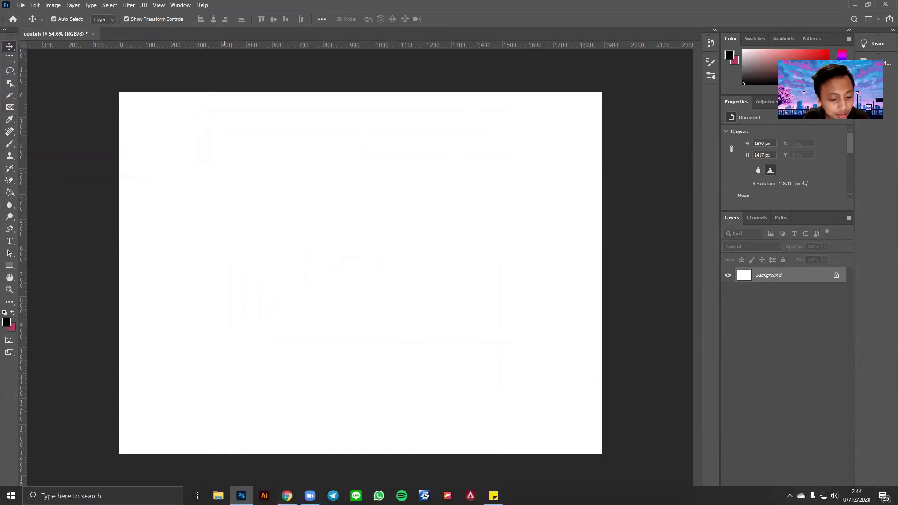
{"action": "left_click", "coordinate": [242, 496]}
{"action": "left_click_drag", "start_coordinate": [66, 341], "coordinate": [344, 265]}
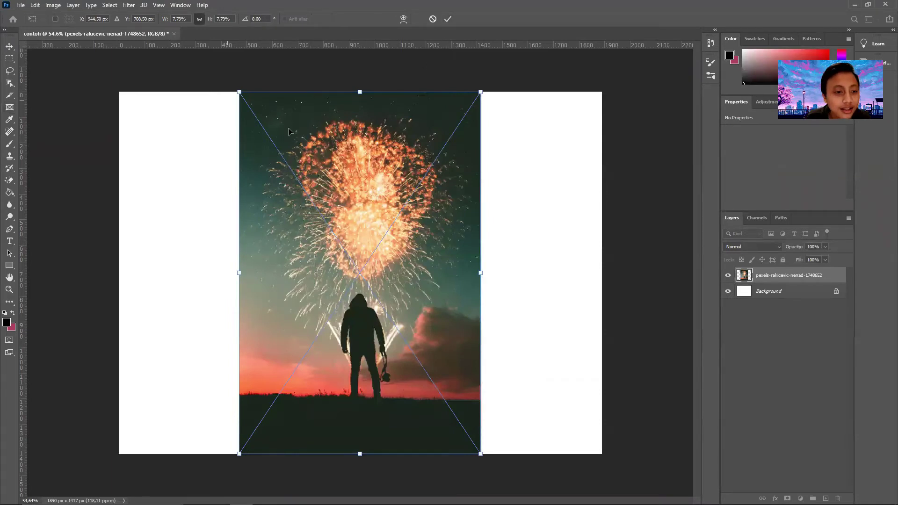
{"action": "key", "text": "Return"}
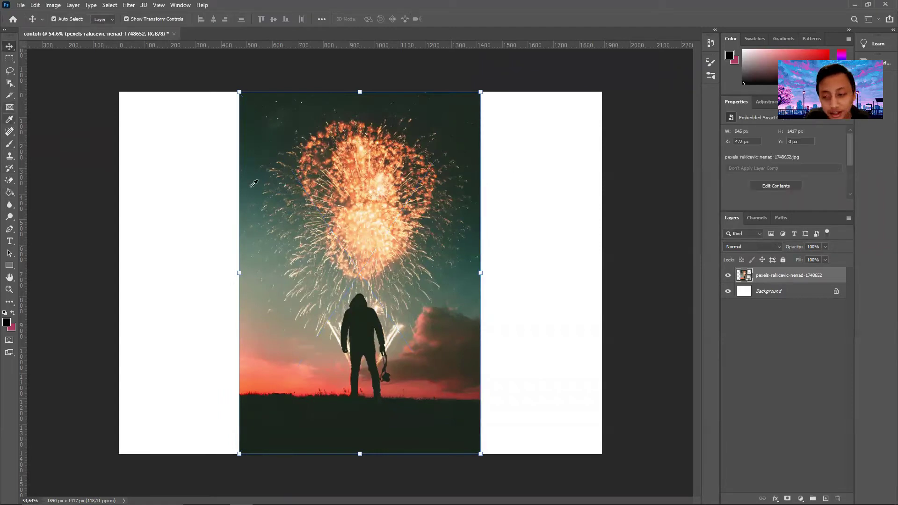
- Sample the orange of the sunset sky with the Eyedropper as foreground color and check its hex code in the Color Picker
{"action": "key", "text": "i"}
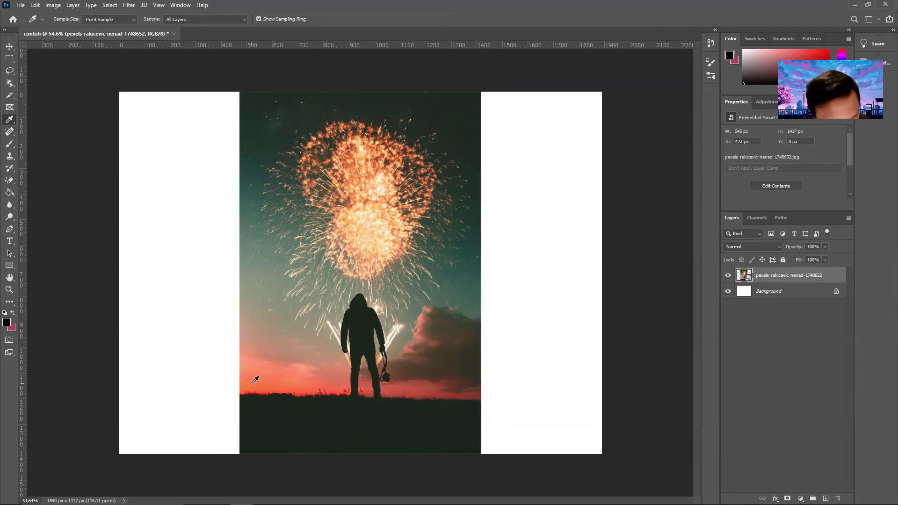
{"action": "left_click", "coordinate": [255, 379]}
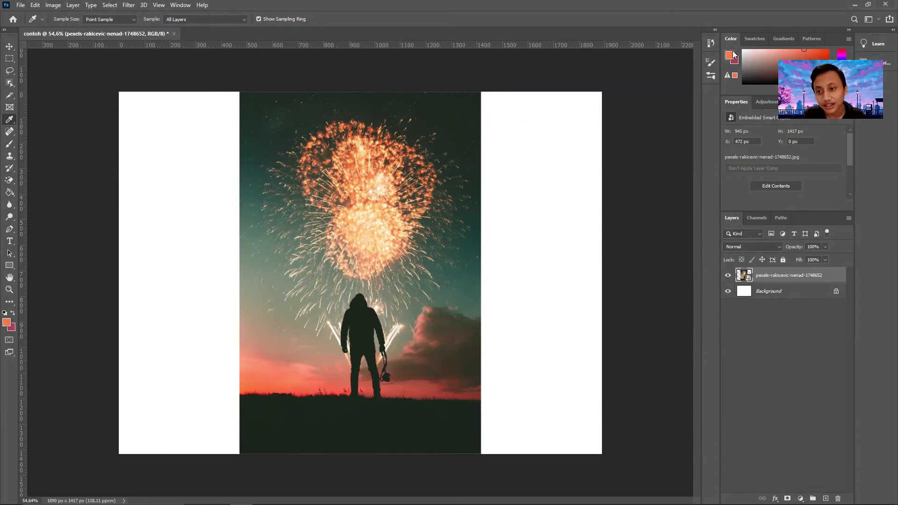
{"action": "left_click", "coordinate": [6, 322]}
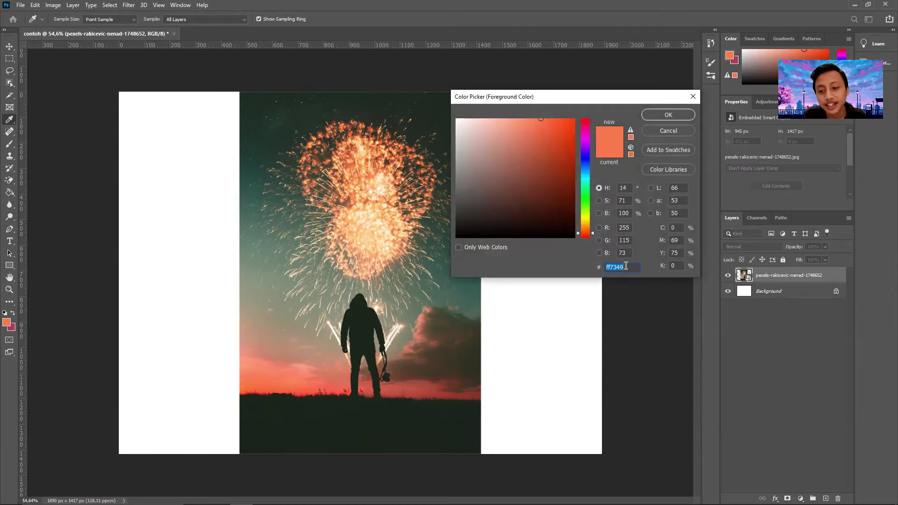
{"action": "left_click", "coordinate": [693, 97]}
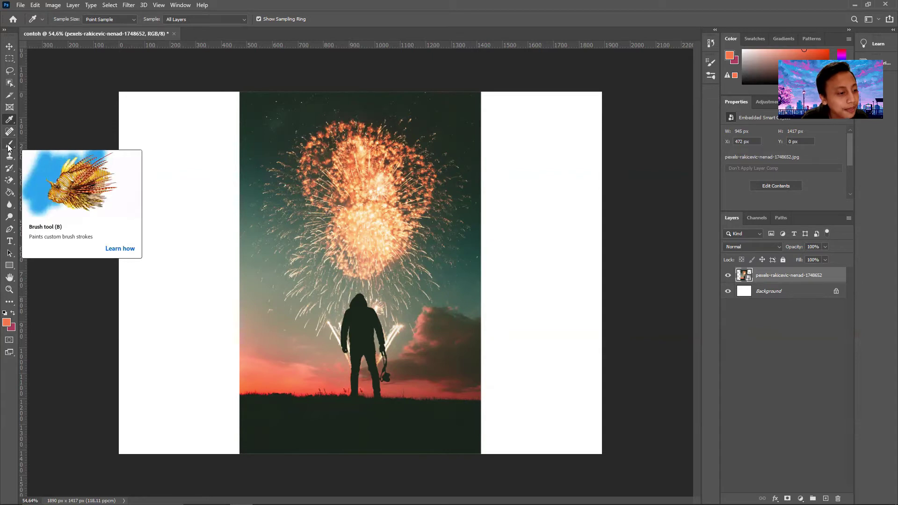
- Rasterize the photo for the Brush tool, paint freehand orange strokes across it, and undo the painting
{"action": "left_click", "coordinate": [9, 145]}
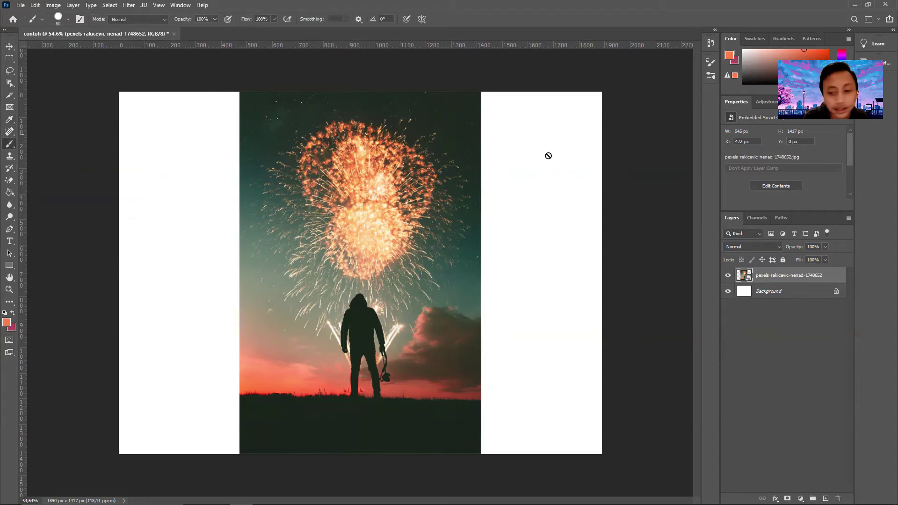
{"action": "left_click", "coordinate": [324, 162]}
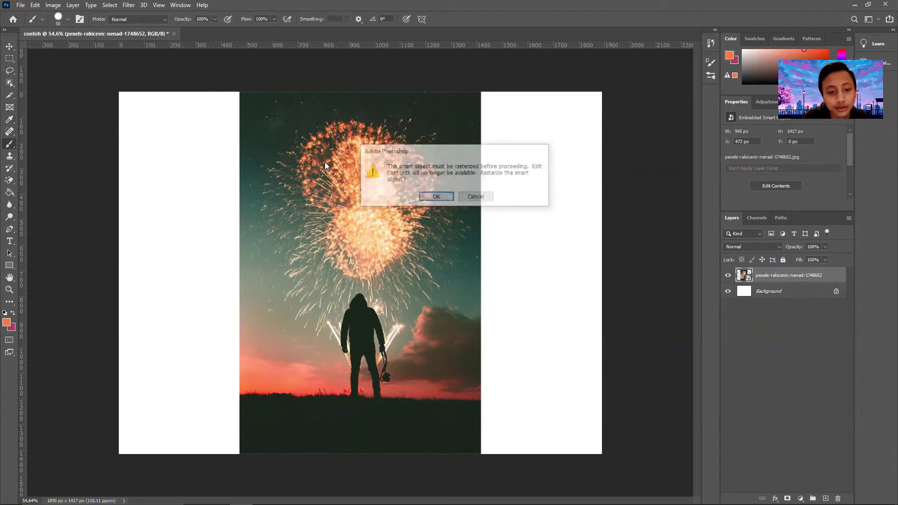
{"action": "left_click", "coordinate": [445, 198]}
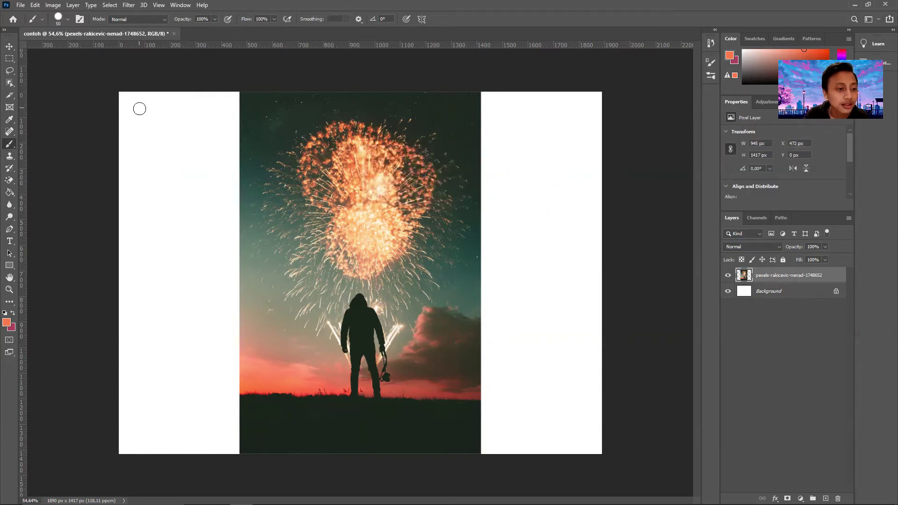
{"action": "mouse_move", "coordinate": [140, 109]}
{"action": "left_mouse_down"}
{"action": "mouse_move", "coordinate": [250, 300]}
{"action": "mouse_move", "coordinate": [447, 423]}
{"action": "mouse_move", "coordinate": [308, 206]}
{"action": "mouse_move", "coordinate": [356, 134]}
{"action": "left_mouse_up"}
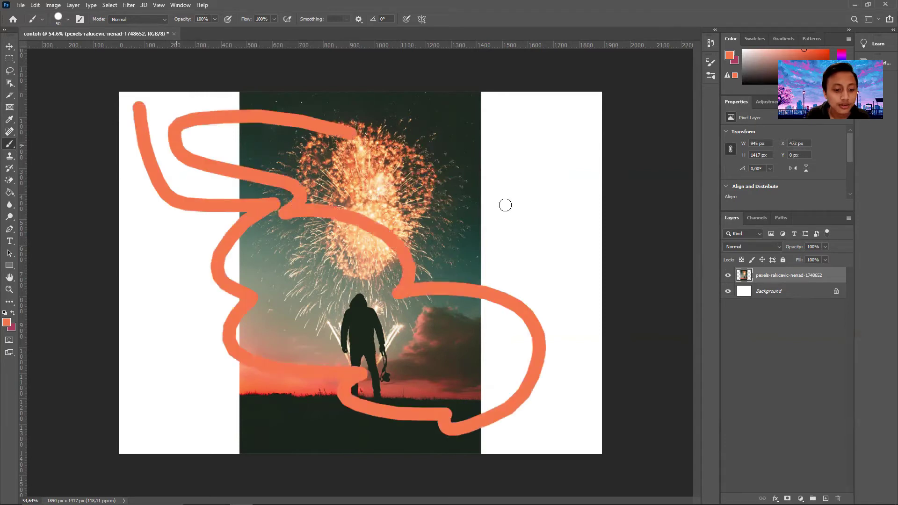
{"action": "mouse_move", "coordinate": [505, 205]}
{"action": "left_mouse_down"}
{"action": "mouse_move", "coordinate": [436, 350]}
{"action": "mouse_move", "coordinate": [514, 290]}
{"action": "mouse_move", "coordinate": [355, 284]}
{"action": "mouse_move", "coordinate": [293, 143]}
{"action": "left_mouse_up"}
{"action": "key", "text": "ctrl+z"}
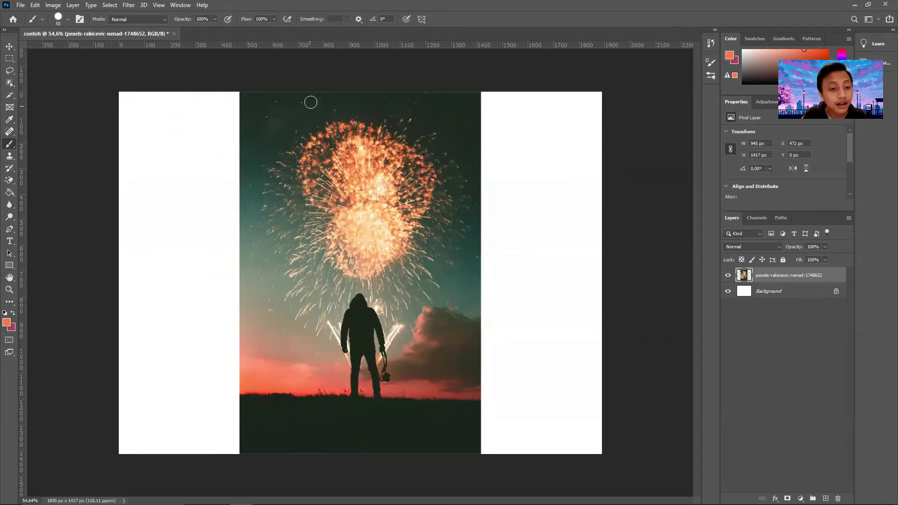
- Try to paint out the camera hanging from the man's hand with the Clone Stamp tool, using the neighbouring clouds as source
{"action": "left_click", "coordinate": [12, 160]}
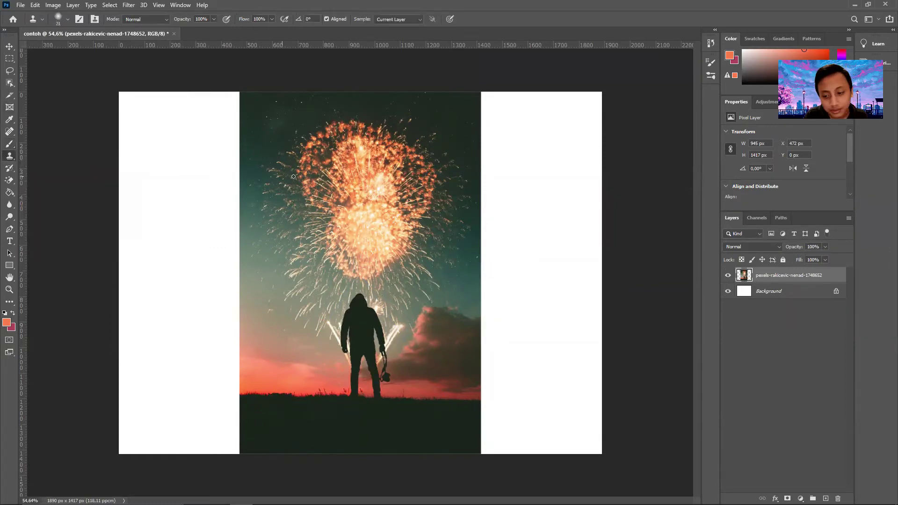
{"action": "scroll", "coordinate": [367, 283], "scroll_direction": "up", "scroll_amount": 7}
{"action": "scroll", "coordinate": [394, 299], "scroll_direction": "down", "scroll_amount": 1}
{"action": "scroll", "coordinate": [423, 366], "scroll_direction": "up", "scroll_amount": 6}
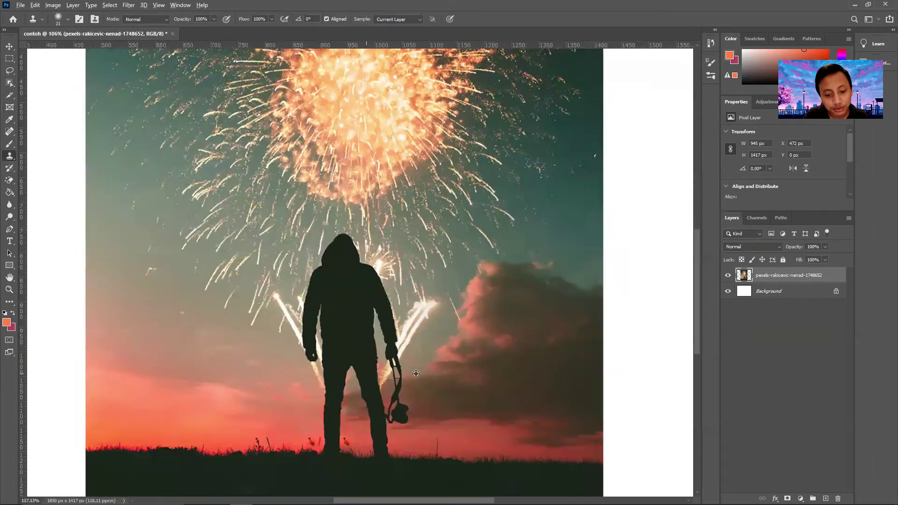
{"action": "scroll", "coordinate": [412, 377], "scroll_direction": "down", "scroll_amount": 1}
{"action": "scroll", "coordinate": [412, 377], "scroll_direction": "up", "scroll_amount": 4}
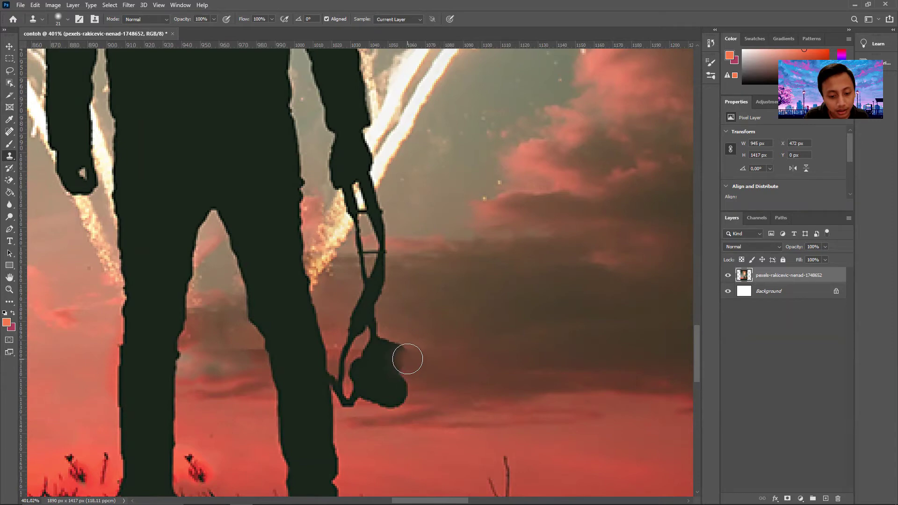
{"action": "mouse_move", "coordinate": [407, 360]}
{"action": "left_mouse_down"}
{"action": "mouse_move", "coordinate": [393, 392]}
{"action": "mouse_move", "coordinate": [403, 363]}
{"action": "mouse_move", "coordinate": [382, 355]}
{"action": "mouse_move", "coordinate": [397, 347]}
{"action": "mouse_move", "coordinate": [379, 349]}
{"action": "mouse_move", "coordinate": [412, 350]}
{"action": "mouse_move", "coordinate": [373, 345]}
{"action": "mouse_move", "coordinate": [361, 357]}
{"action": "mouse_move", "coordinate": [367, 369]}
{"action": "mouse_move", "coordinate": [375, 355]}
{"action": "left_mouse_up"}
{"action": "left_click", "coordinate": [415, 360], "text": "alt"}
{"action": "scroll", "coordinate": [376, 354], "scroll_direction": "down", "scroll_amount": 4}
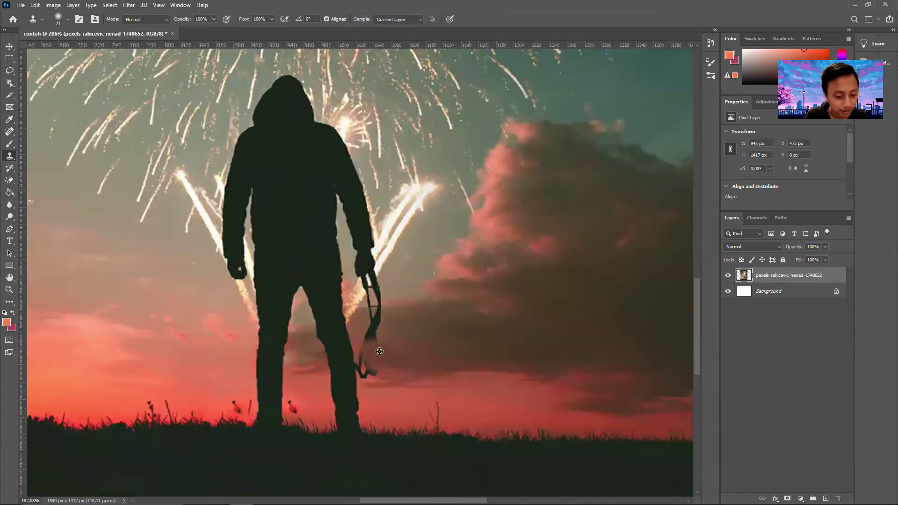
- Undo the Clone Stamp retouching of the camera
{"action": "key", "text": "ctrl+z"}
{"action": "key", "text": "ctrl+z"}
{"action": "key", "text": "ctrl+z"}
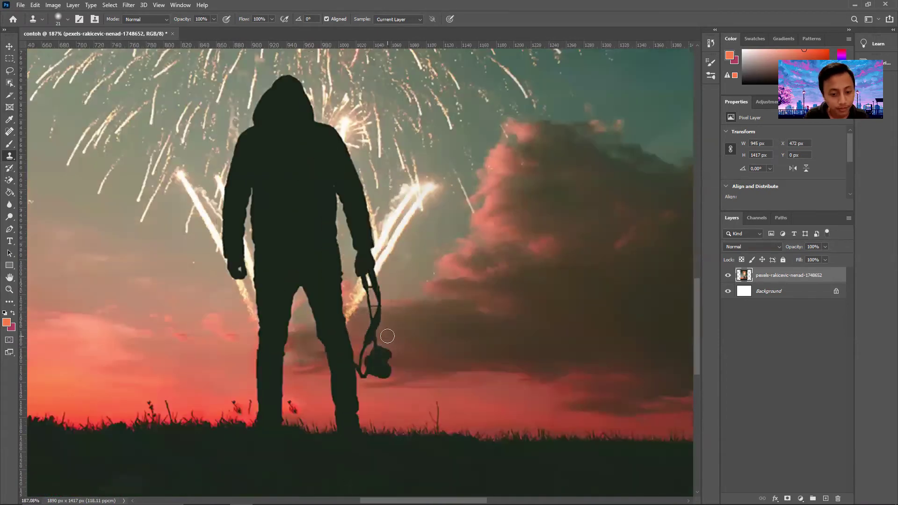
{"action": "scroll", "coordinate": [387, 338], "scroll_direction": "down", "scroll_amount": 5}
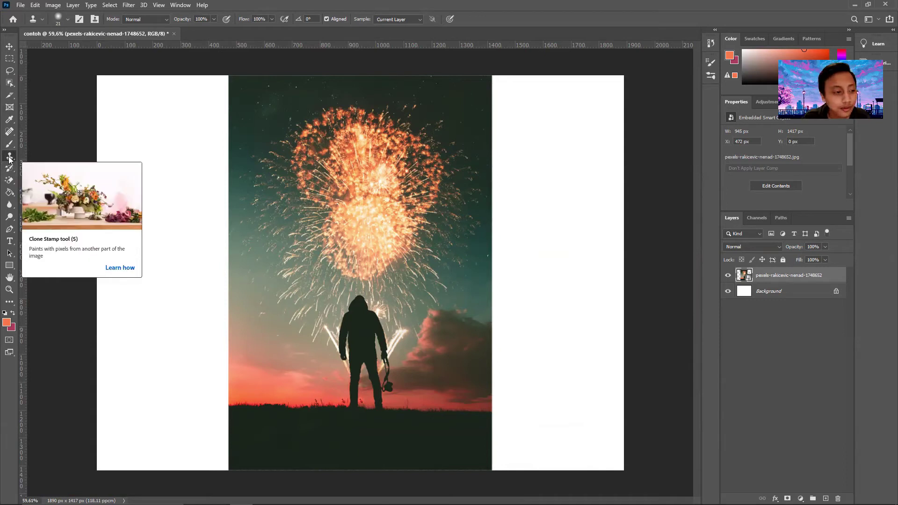
- Rasterize the photo layer, try a short Eraser tool stroke on the photo's right edge, and undo the stroke
{"action": "left_click", "coordinate": [11, 181]}
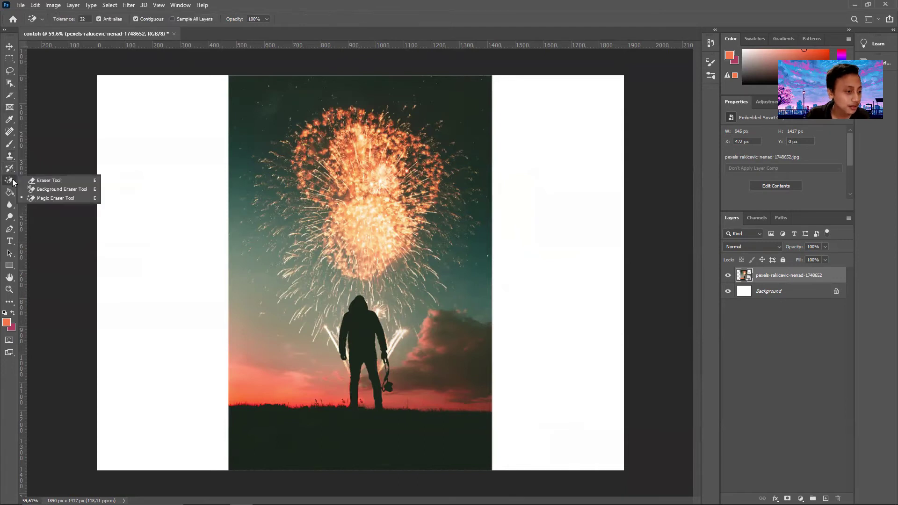
{"action": "left_click", "coordinate": [50, 181]}
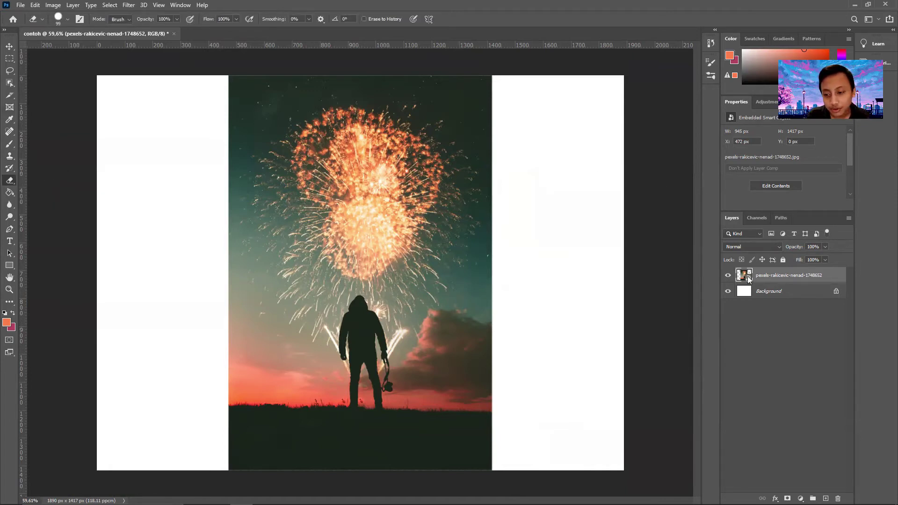
{"action": "right_click", "coordinate": [749, 278]}
{"action": "left_click", "coordinate": [765, 271]}
{"action": "right_click", "coordinate": [765, 270]}
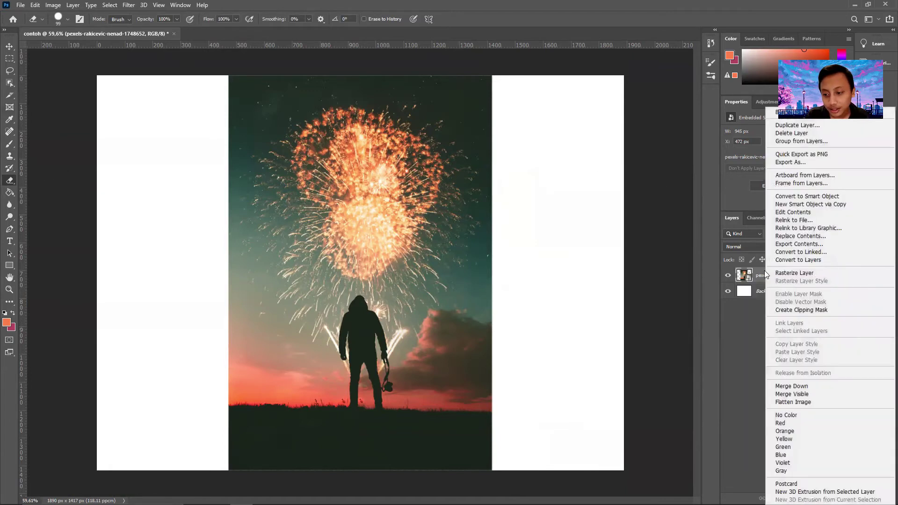
{"action": "left_click", "coordinate": [794, 274]}
{"action": "mouse_move", "coordinate": [491, 224]}
{"action": "left_mouse_down"}
{"action": "mouse_move", "coordinate": [387, 230]}
{"action": "mouse_move", "coordinate": [364, 299]}
{"action": "mouse_move", "coordinate": [398, 272]}
{"action": "mouse_move", "coordinate": [398, 345]}
{"action": "mouse_move", "coordinate": [411, 183]}
{"action": "mouse_move", "coordinate": [491, 181]}
{"action": "left_mouse_up"}
{"action": "key", "text": "ctrl+z"}
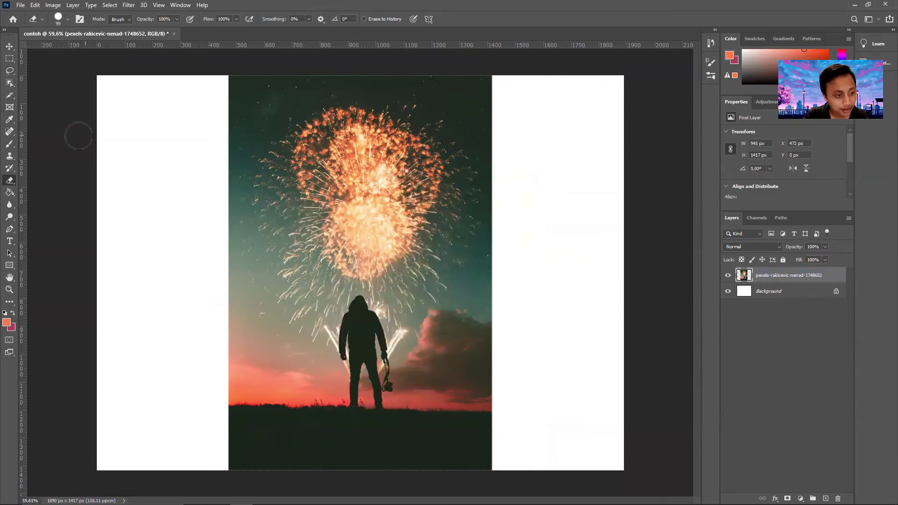
- Try removing areas of the sky with the Magic Eraser Tool at tolerance 32, and undo the erasures
{"action": "right_click", "coordinate": [9, 180]}
{"action": "left_click", "coordinate": [49, 200]}
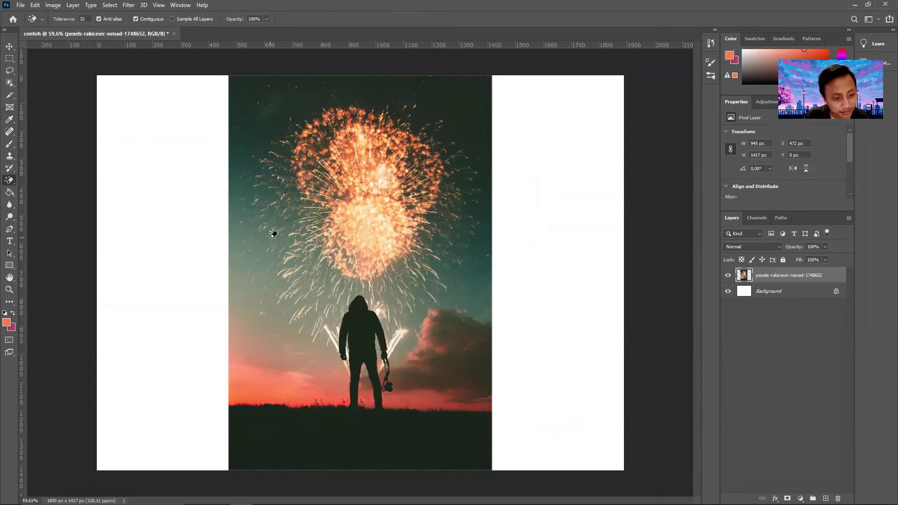
{"action": "left_click", "coordinate": [247, 103]}
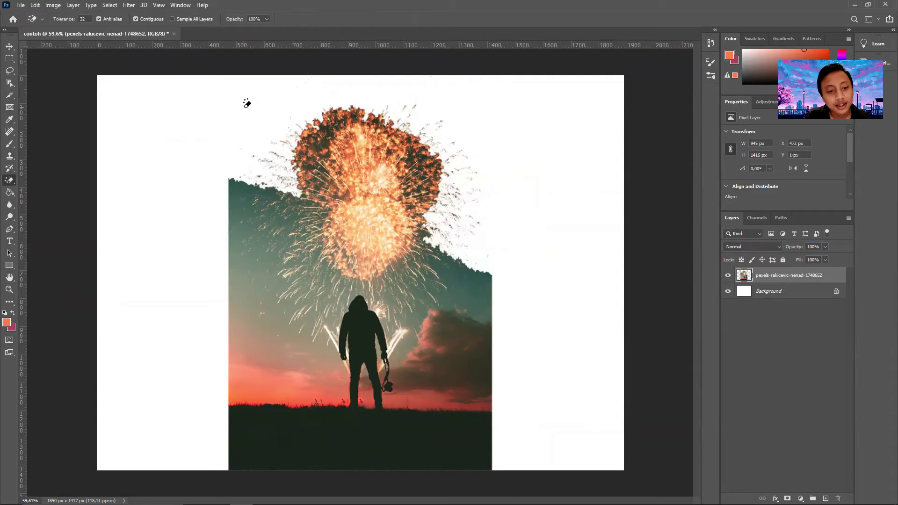
{"action": "left_click", "coordinate": [477, 293]}
{"action": "left_click", "coordinate": [277, 352]}
{"action": "key", "text": "ctrl+z"}
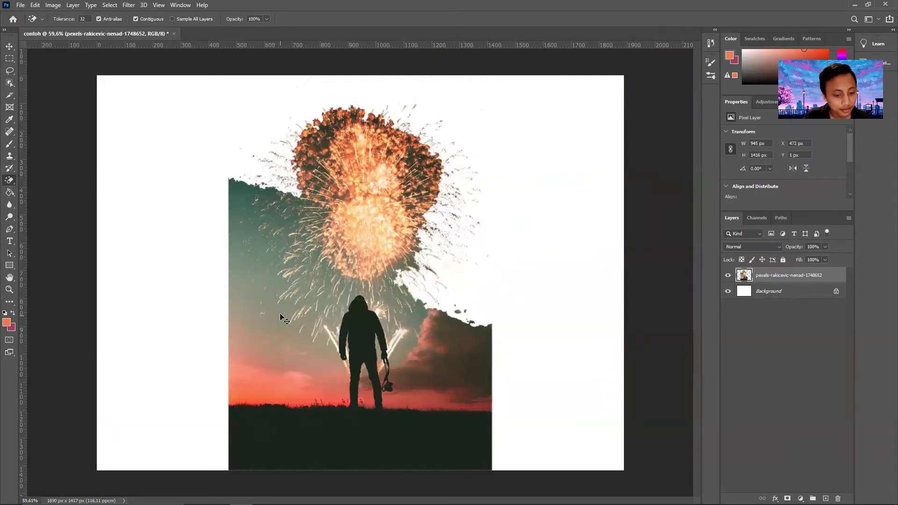
{"action": "key", "text": "ctrl+z"}
{"action": "key", "text": "ctrl+z"}
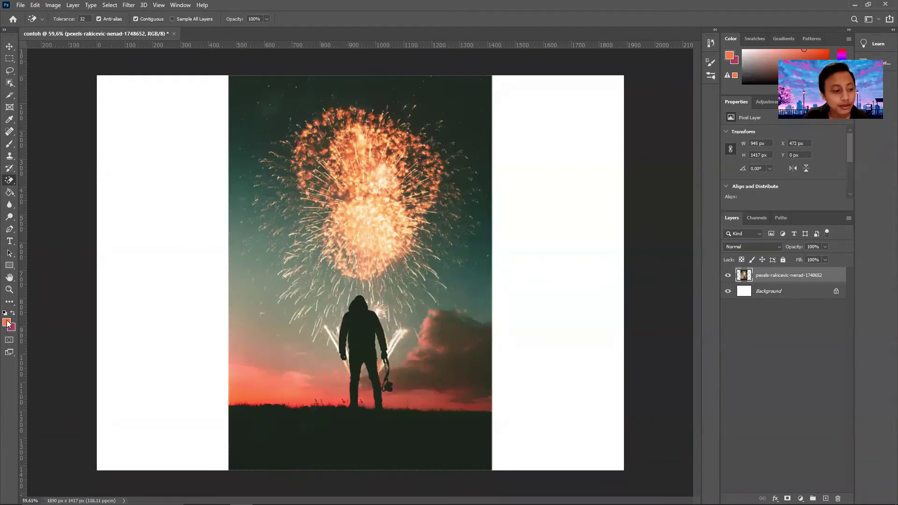
- Add a new layer and draw an orange rectangle about 330 x 411 px on the white area beside the photo
{"action": "left_click", "coordinate": [825, 499]}
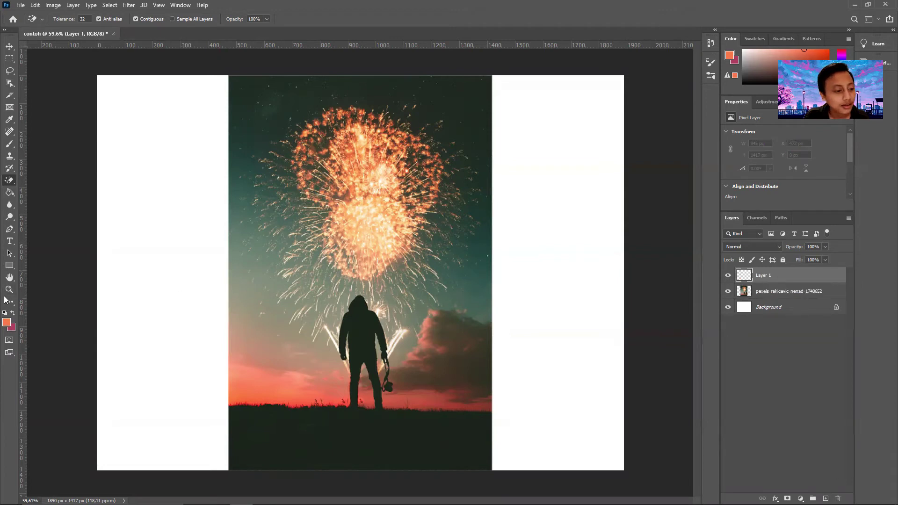
{"action": "left_click", "coordinate": [10, 266]}
{"action": "left_click_drag", "start_coordinate": [123, 152], "coordinate": [215, 266]}
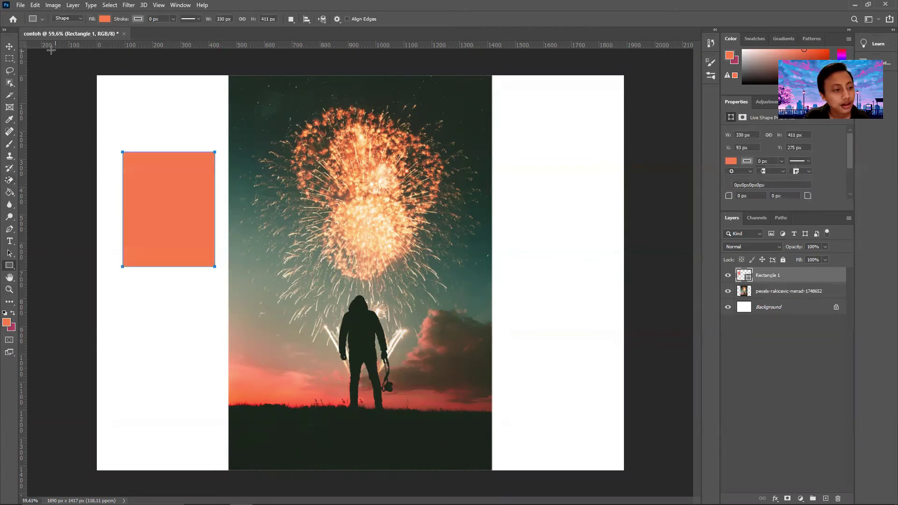
- Rasterize the orange rectangle for the Magic Eraser Tool, erase its solid fill, and delete its layer
{"action": "left_click", "coordinate": [9, 181]}
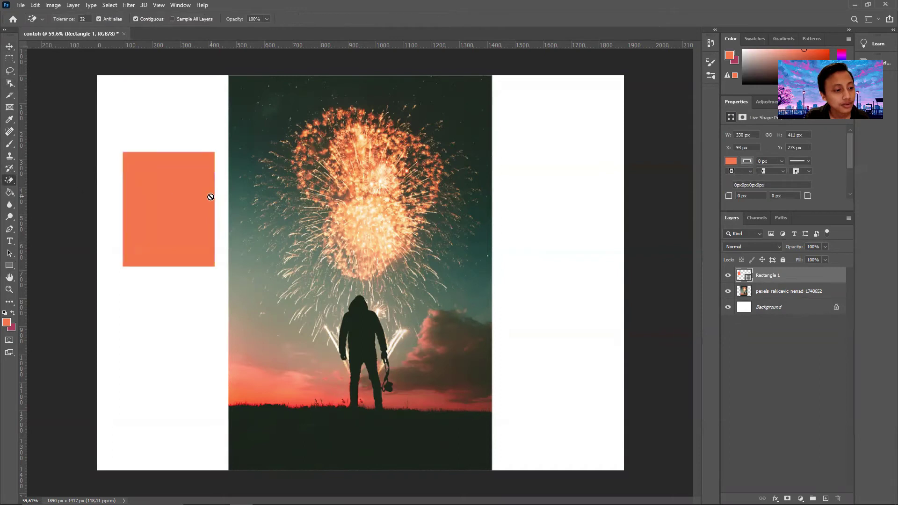
{"action": "left_click", "coordinate": [183, 217]}
{"action": "left_click", "coordinate": [412, 191]}
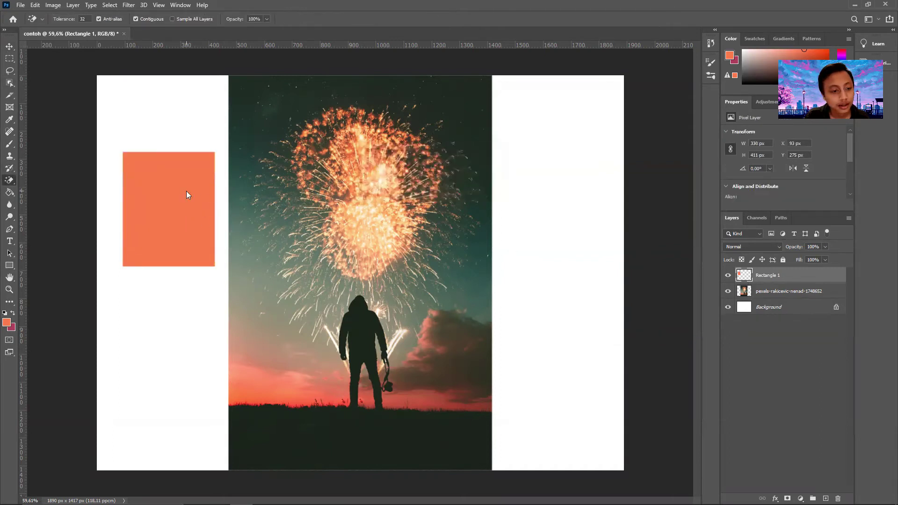
{"action": "left_click", "coordinate": [186, 192]}
{"action": "key", "text": "Delete"}
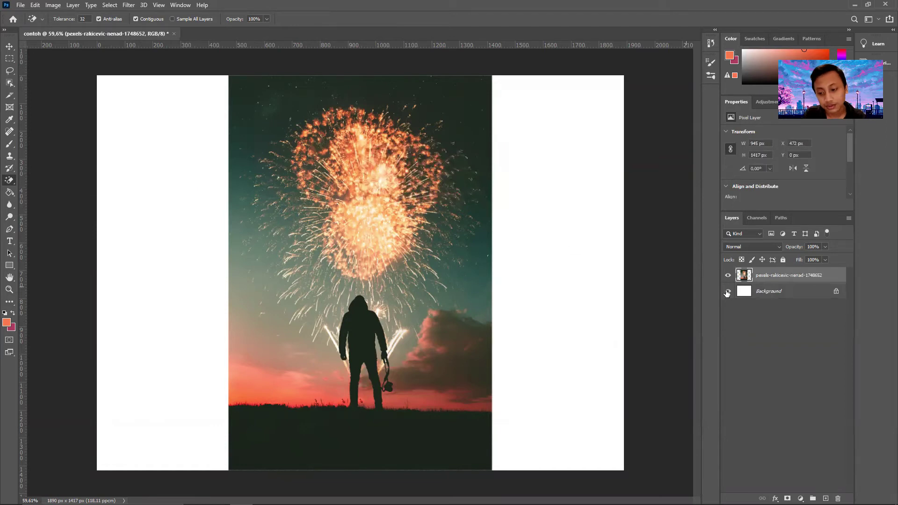
- Erase the dark upper sky of the photo with the Magic Eraser Tool, and try the teal sky below before undoing that erasure
{"action": "left_click", "coordinate": [260, 123]}
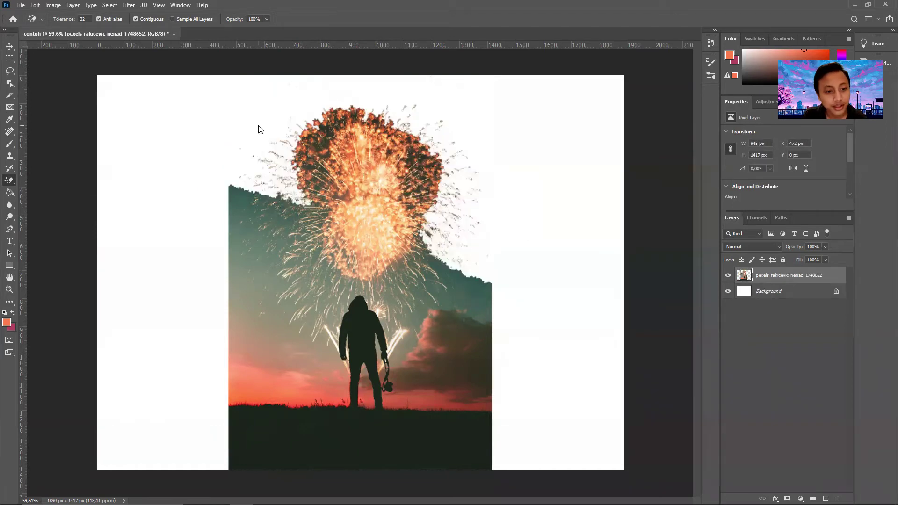
{"action": "left_click", "coordinate": [244, 267]}
{"action": "key", "text": "ctrl+z"}
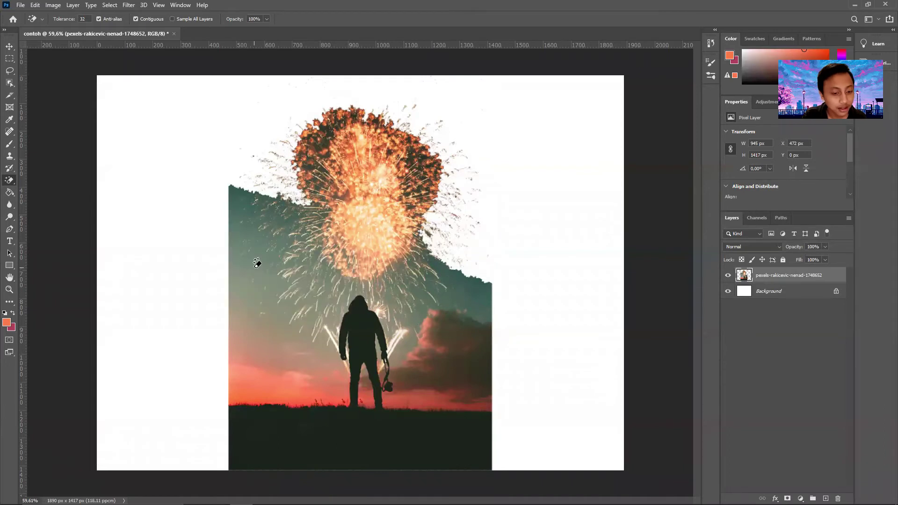
- Undo the Magic Eraser erasure of the upper sky, and try filling parts of the sky with orange using the Paint Bucket Tool before undoing the fills
{"action": "key", "text": "ctrl+z"}
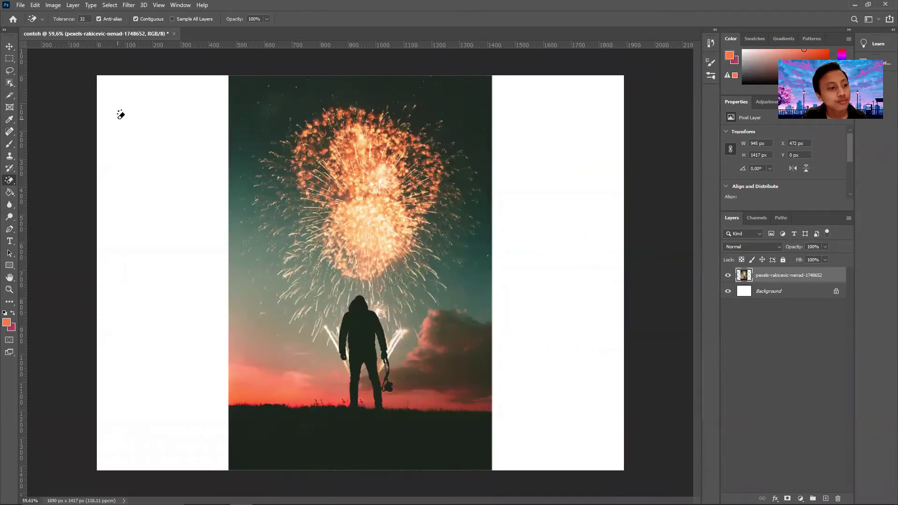
{"action": "left_click", "coordinate": [10, 197]}
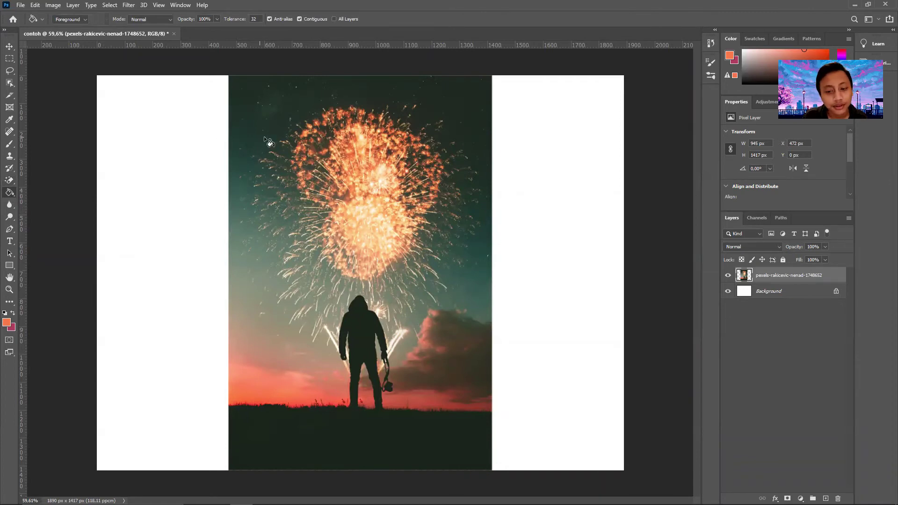
{"action": "left_click", "coordinate": [433, 266]}
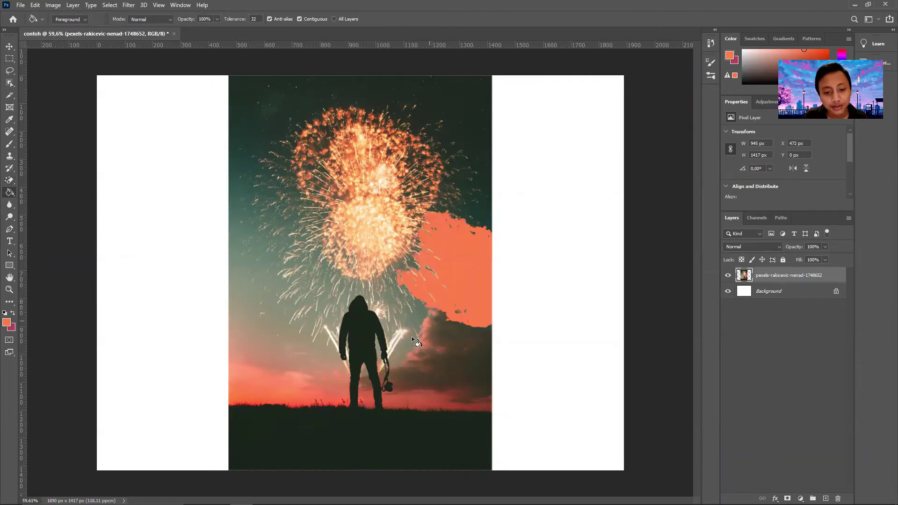
{"action": "left_click", "coordinate": [406, 328]}
{"action": "key", "text": "ctrl+z"}
{"action": "key", "text": "ctrl+z"}
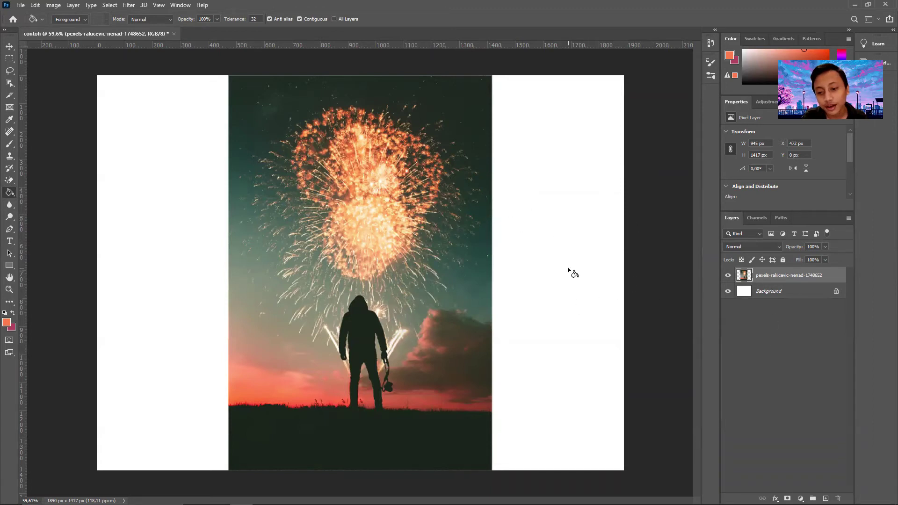
- Fill the Background layer with the orange foreground color, and refill it with dark red-orange #a02f0d using the Paint Bucket Tool
{"action": "left_click", "coordinate": [801, 292]}
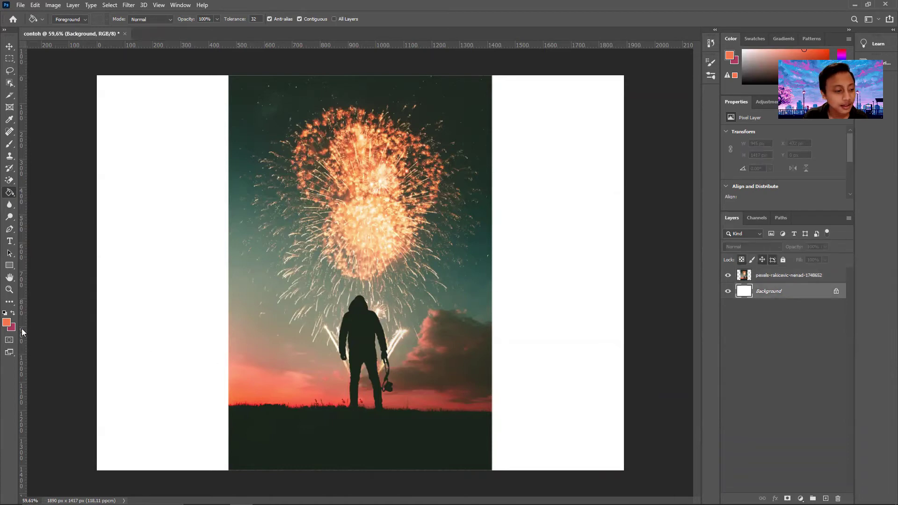
{"action": "left_click", "coordinate": [132, 309]}
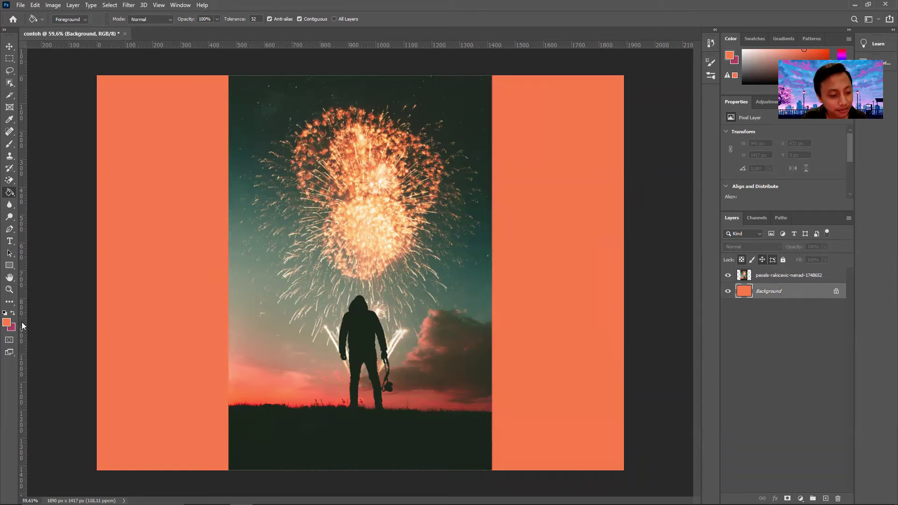
{"action": "left_click", "coordinate": [7, 323]}
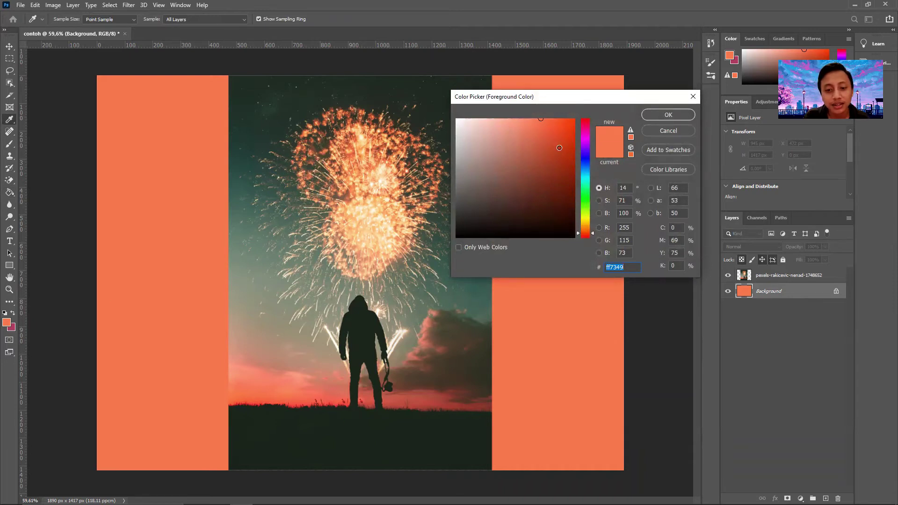
{"action": "left_click_drag", "start_coordinate": [559, 148], "coordinate": [566, 163]}
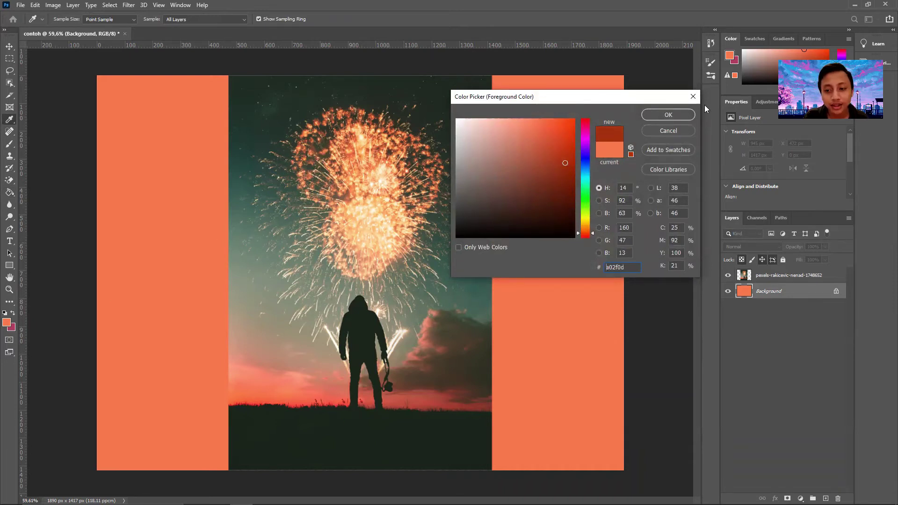
{"action": "left_click", "coordinate": [668, 115]}
{"action": "key", "text": "g"}
{"action": "left_click", "coordinate": [182, 182]}
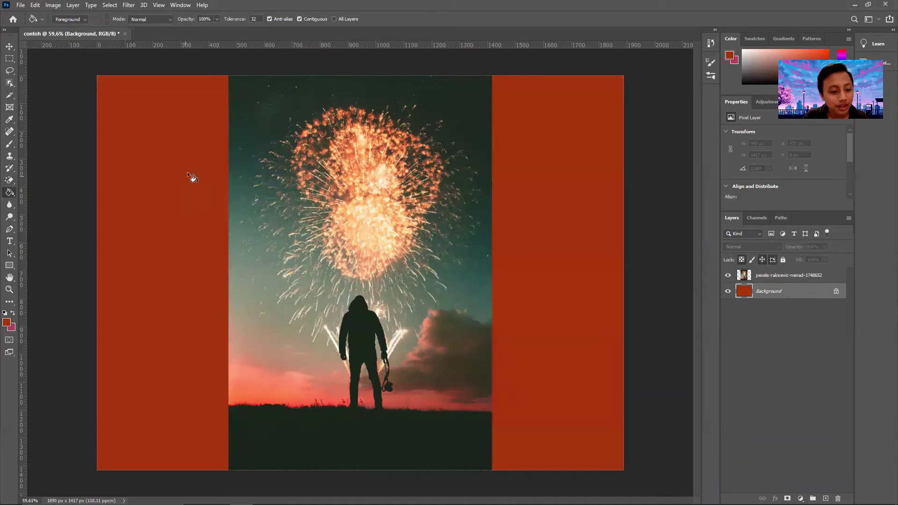
- Sample the dark green #19261c from the photo's ground as foreground color and fill the Background layer with it
{"action": "left_click", "coordinate": [8, 322]}
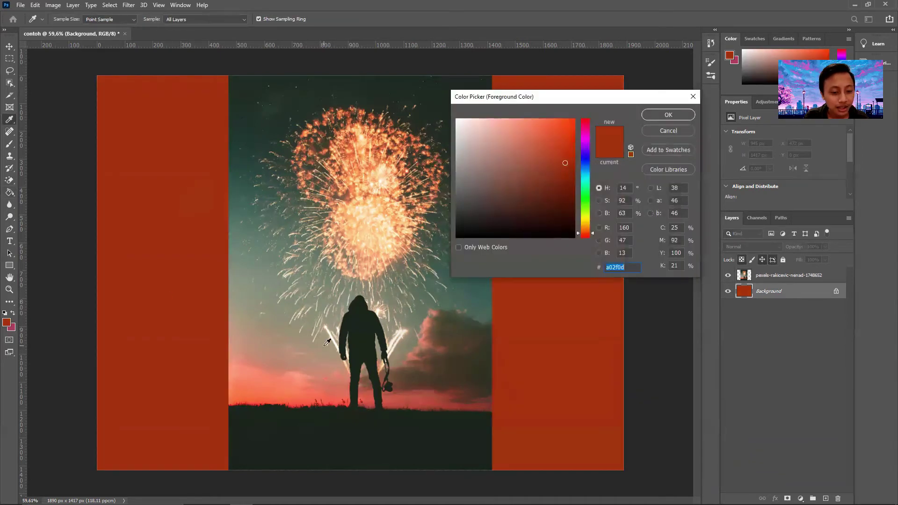
{"action": "left_click", "coordinate": [259, 422]}
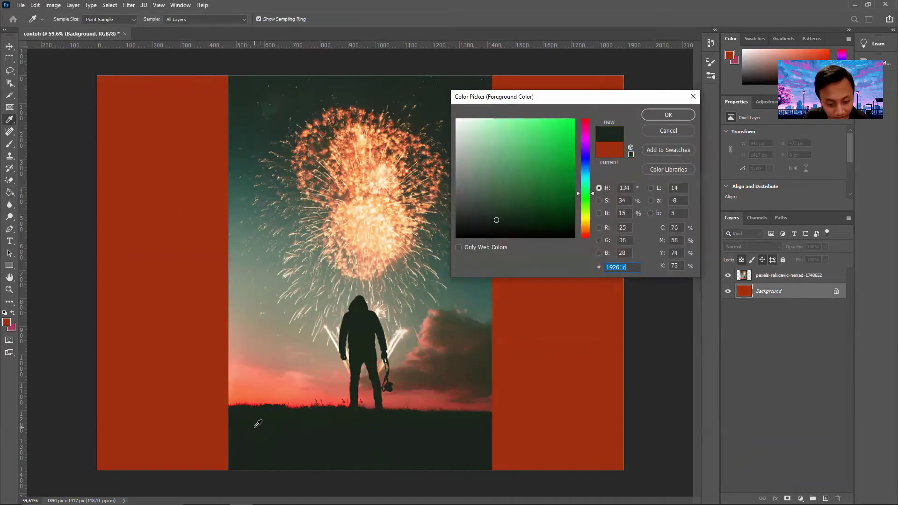
{"action": "left_click", "coordinate": [675, 114]}
{"action": "left_click", "coordinate": [196, 224]}
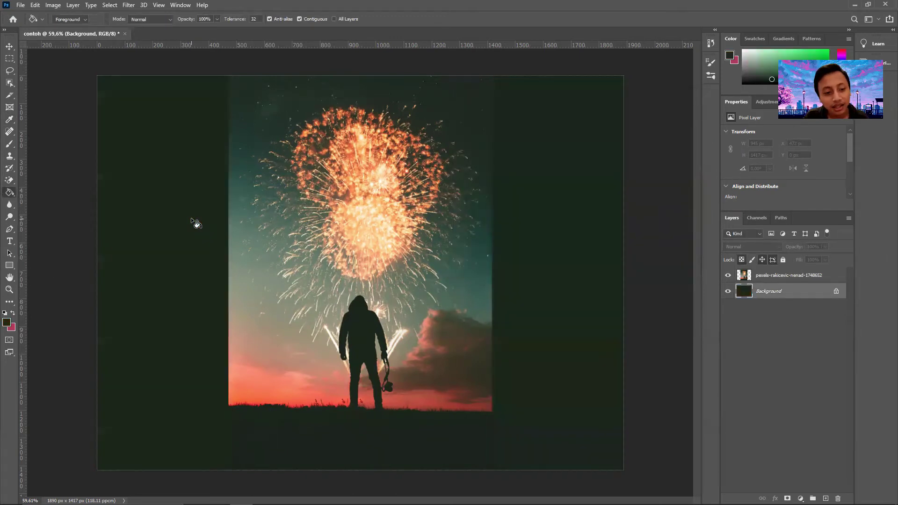
{"action": "left_click", "coordinate": [9, 46]}
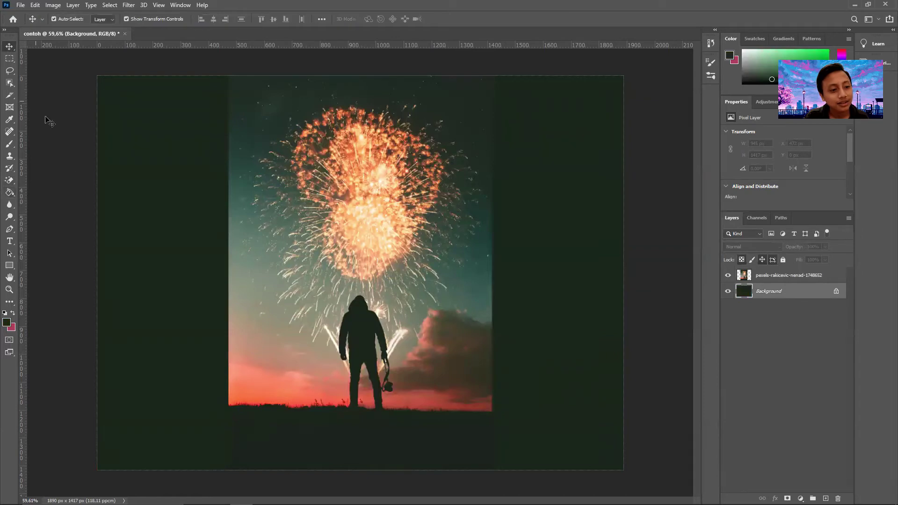
{"action": "left_click", "coordinate": [8, 194]}
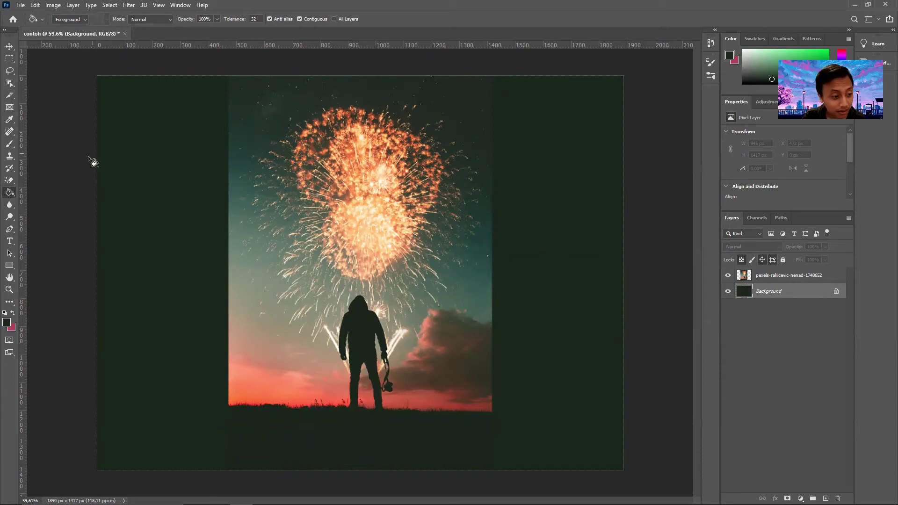
- Apply a light-blue-to-pink Iridescent preset with the Gradient Tool vertically across the Background layer, with blue at the upper edge
{"action": "right_click", "coordinate": [12, 195]}
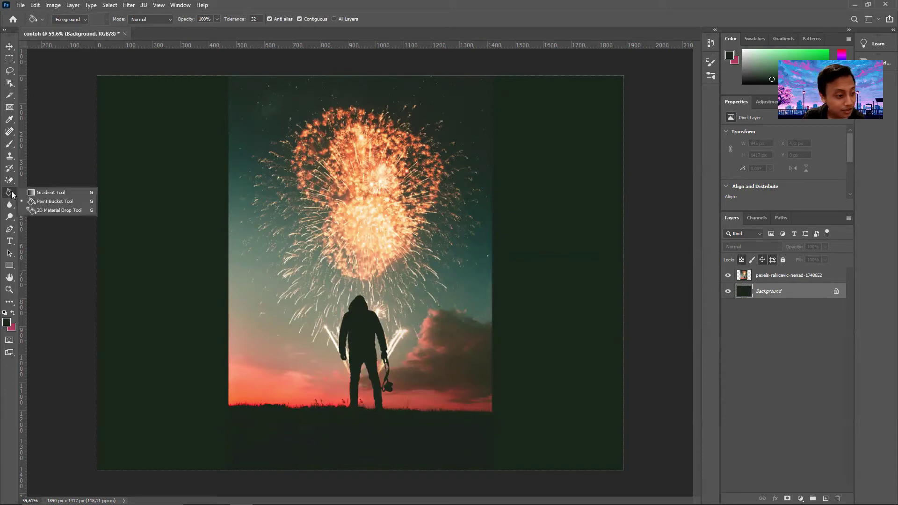
{"action": "left_click", "coordinate": [53, 193]}
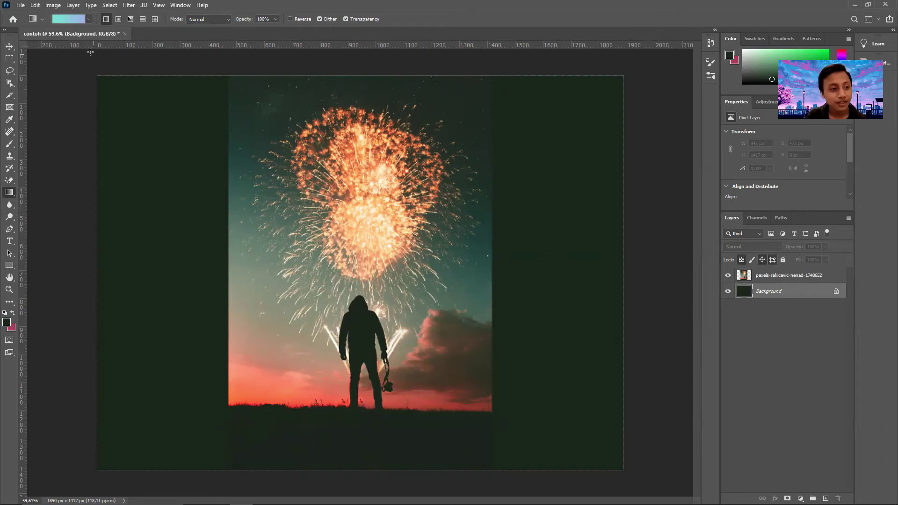
{"action": "left_click", "coordinate": [89, 19]}
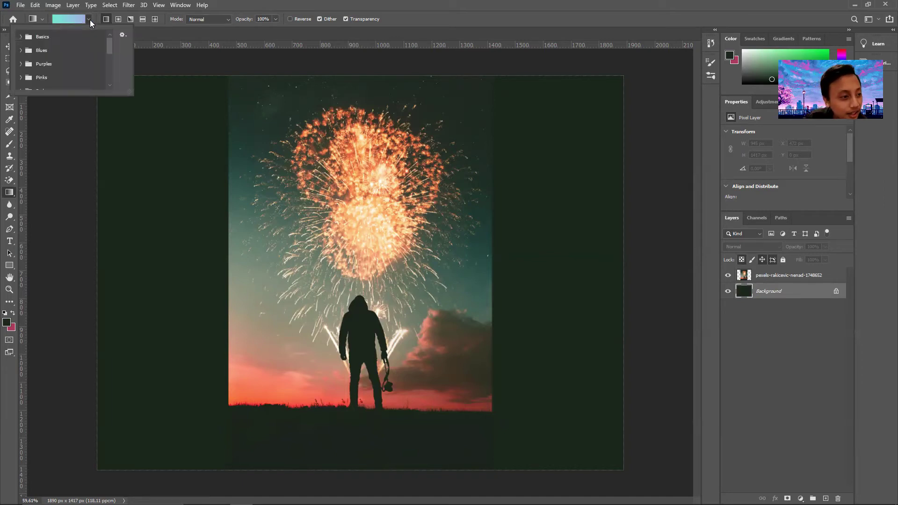
{"action": "scroll", "coordinate": [92, 60], "scroll_direction": "down", "scroll_amount": 4}
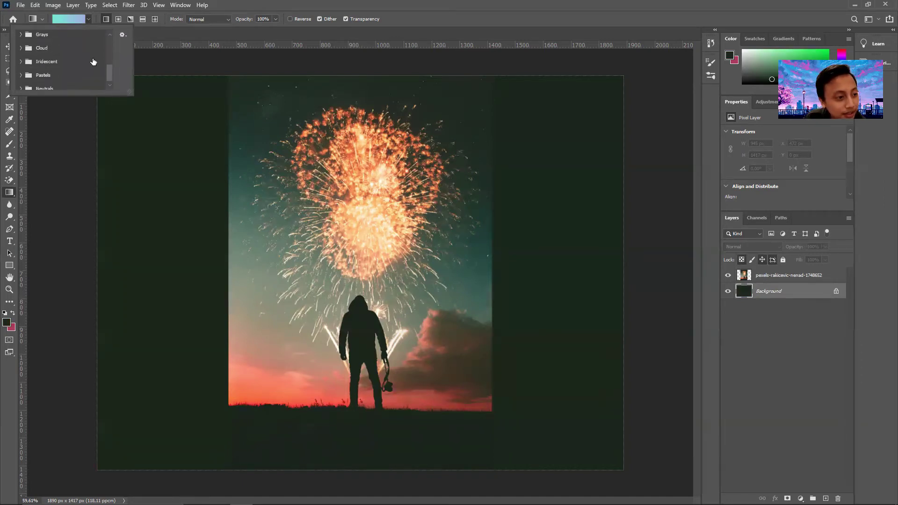
{"action": "left_click", "coordinate": [21, 56]}
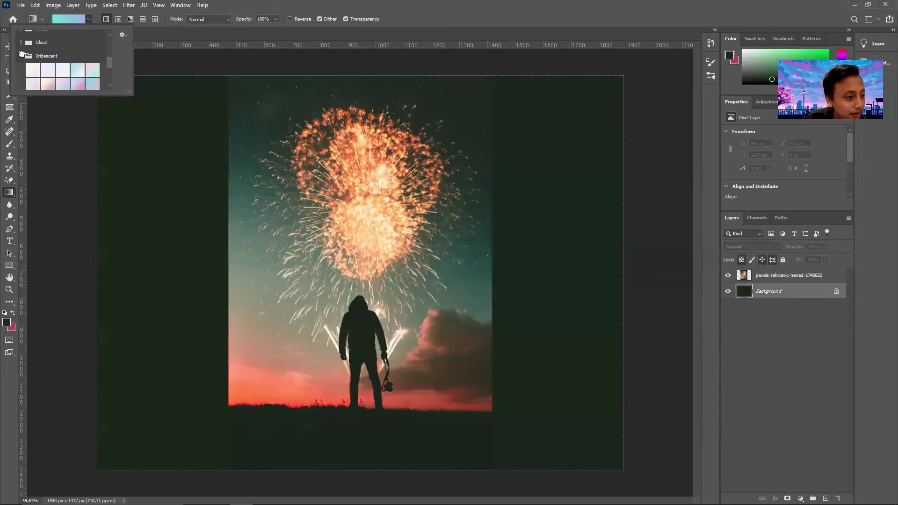
{"action": "left_click", "coordinate": [81, 81]}
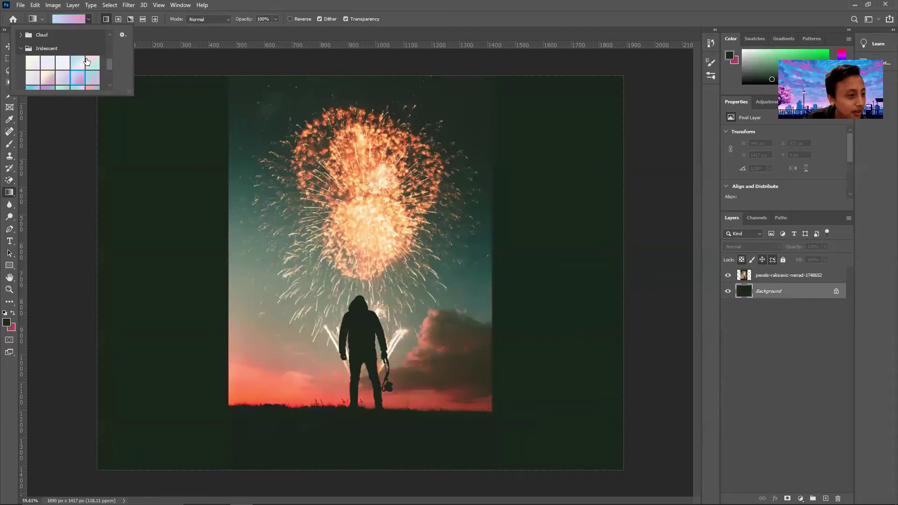
{"action": "left_click", "coordinate": [87, 19]}
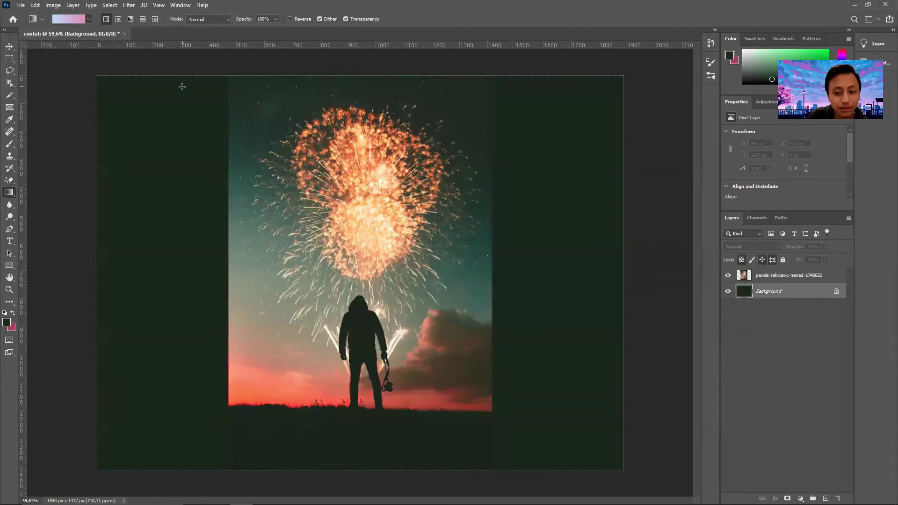
{"action": "left_click_drag", "start_coordinate": [178, 95], "coordinate": [173, 461]}
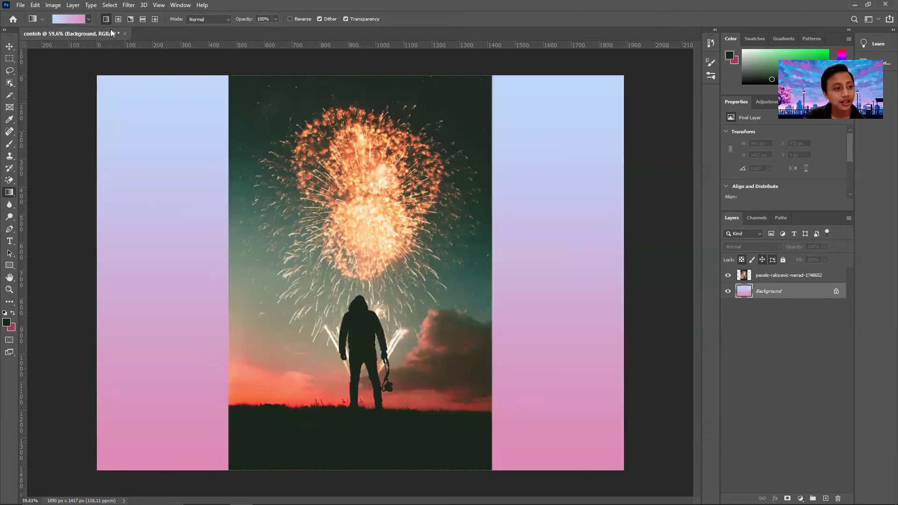
- Try redrawing the Background's blue-to-pink gradient in diagonal, upward and sideways directions, ending with a slightly tilted upward one
{"action": "left_click_drag", "start_coordinate": [123, 87], "coordinate": [600, 432]}
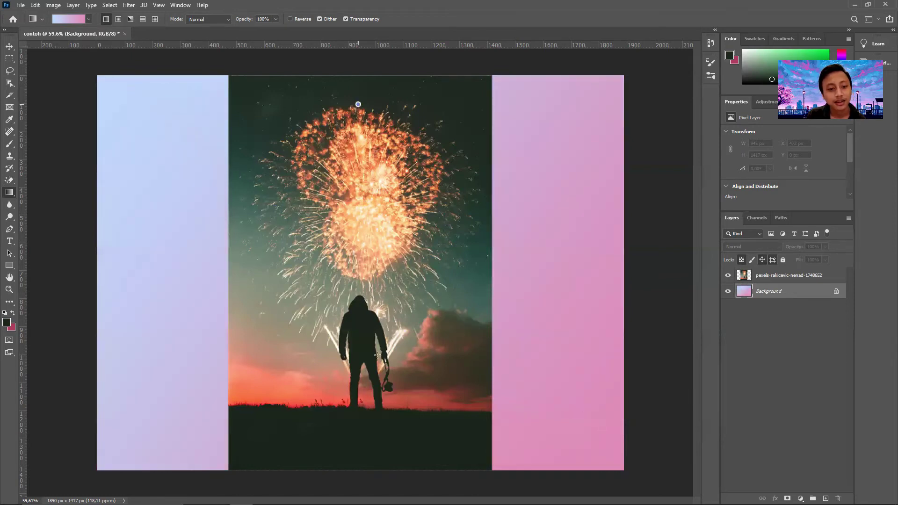
{"action": "left_click_drag", "start_coordinate": [378, 355], "coordinate": [361, 377]}
{"action": "left_click_drag", "start_coordinate": [180, 429], "coordinate": [214, 161]}
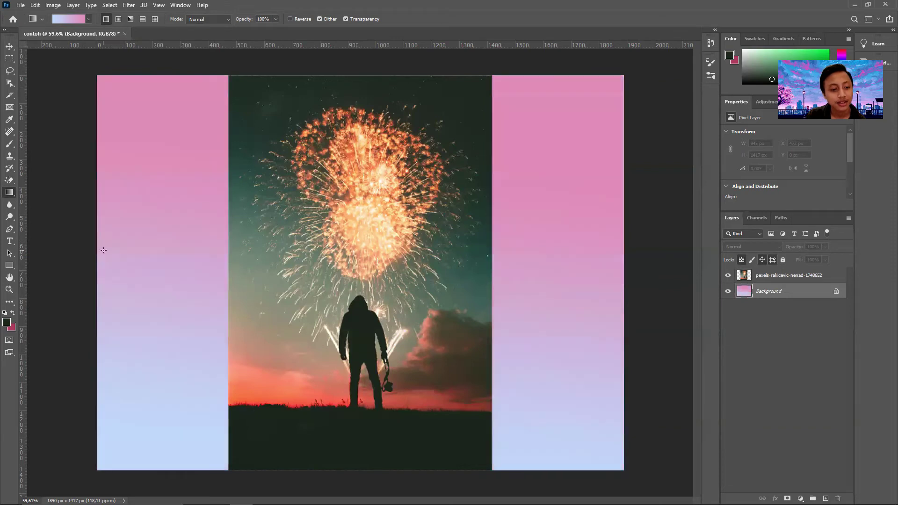
{"action": "left_click_drag", "start_coordinate": [104, 250], "coordinate": [223, 283]}
{"action": "left_click_drag", "start_coordinate": [146, 414], "coordinate": [211, 129]}
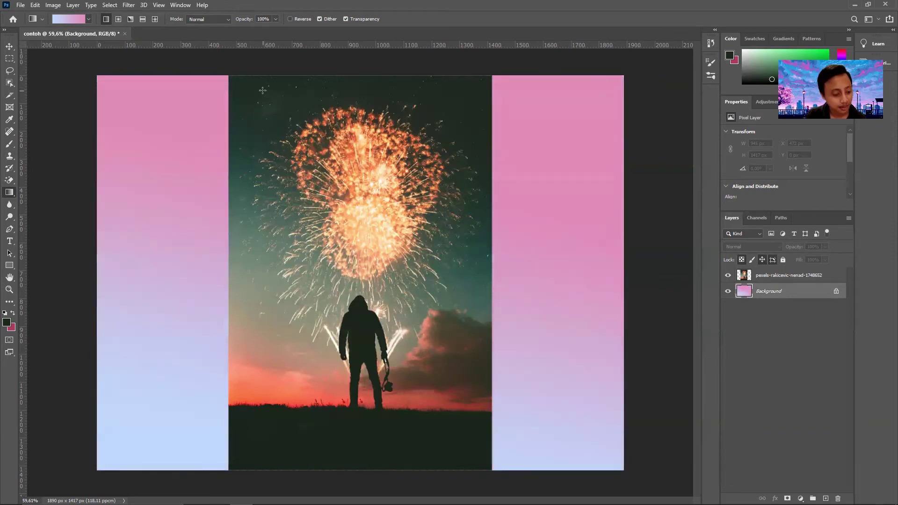
- Undo all gradient and Paint Bucket fills on the Background layer back to plain white
{"action": "key", "text": "ctrl+z"}
{"action": "key", "text": "ctrl+z"}
{"action": "key", "text": "ctrl+z"}
{"action": "key", "text": "ctrl+z"}
{"action": "key", "text": "ctrl+z"}
{"action": "key", "text": "ctrl+z"}
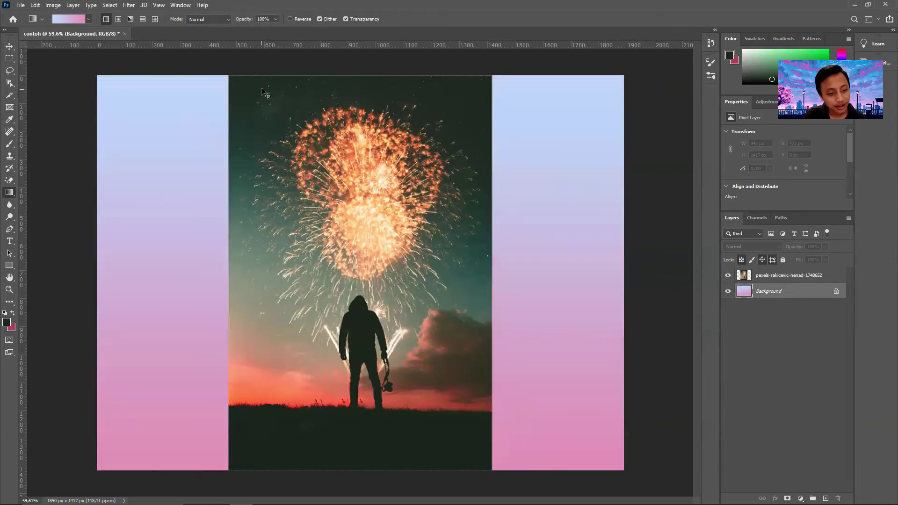
{"action": "key", "text": "ctrl+z"}
{"action": "key", "text": "ctrl+z"}
{"action": "key", "text": "ctrl+z"}
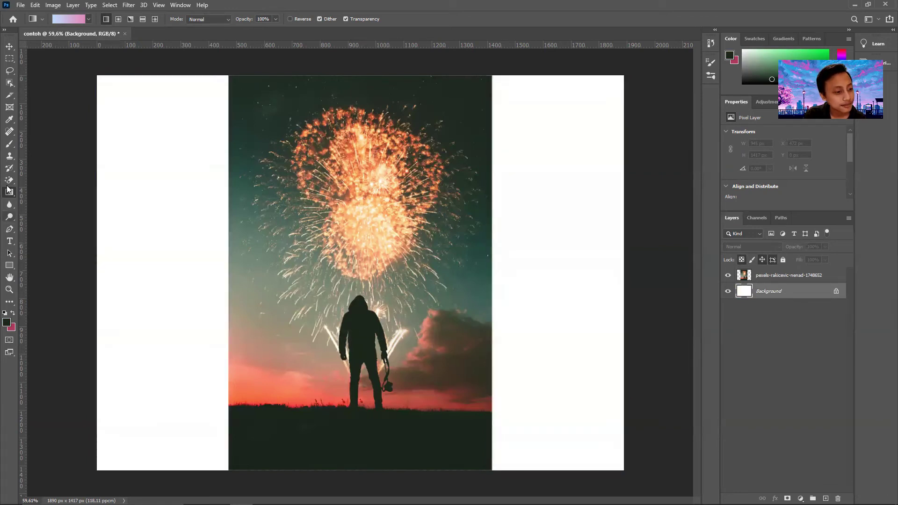
- Try softening the clouds and the standing figure on the photo layer with the Blur Tool, and undo the blurring
{"action": "right_click", "coordinate": [20, 200]}
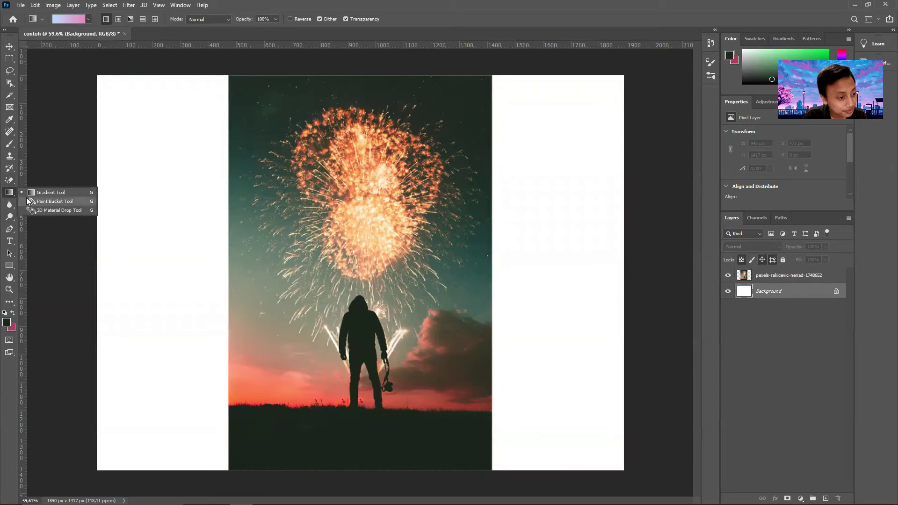
{"action": "left_click", "coordinate": [27, 201]}
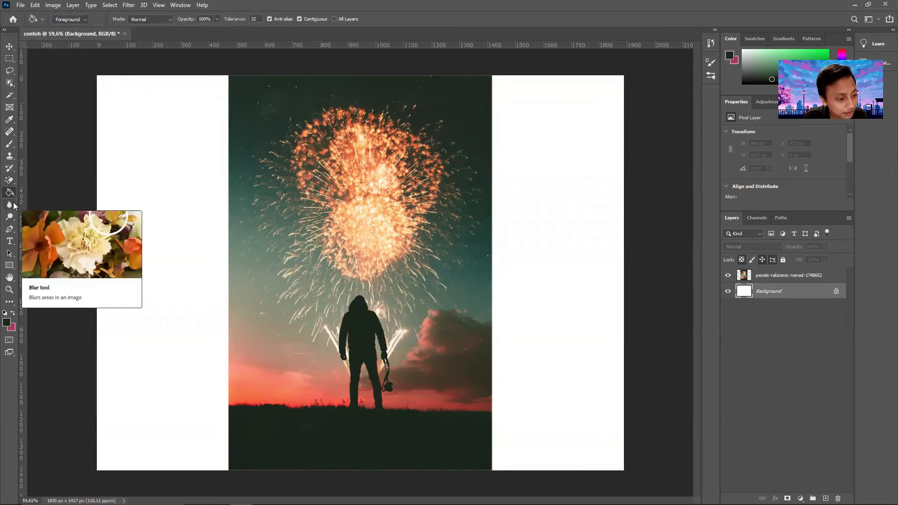
{"action": "left_click", "coordinate": [13, 204]}
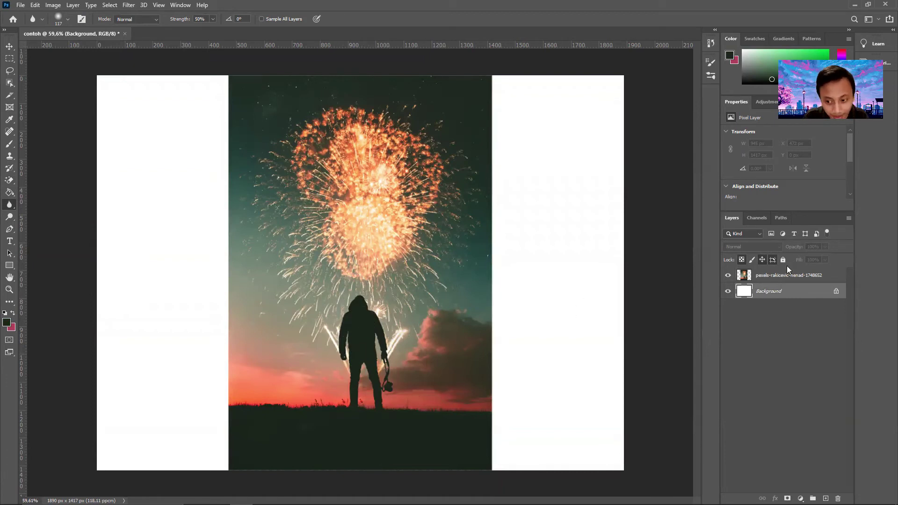
{"action": "left_click", "coordinate": [770, 279]}
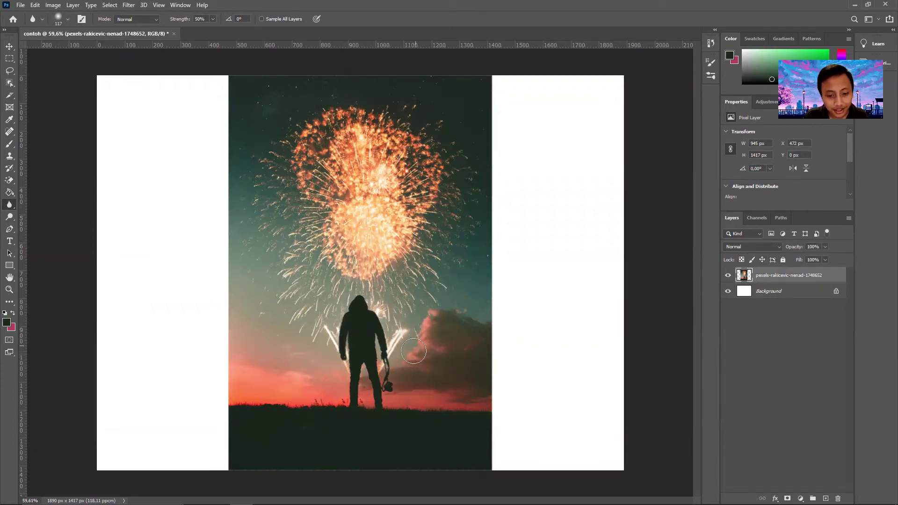
{"action": "left_click_drag", "start_coordinate": [431, 358], "coordinate": [470, 324]}
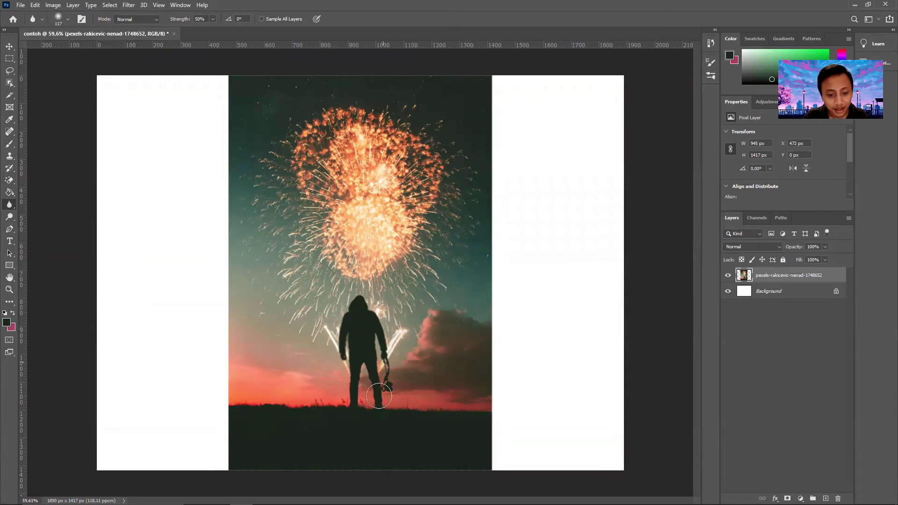
{"action": "key", "text": "ctrl+z"}
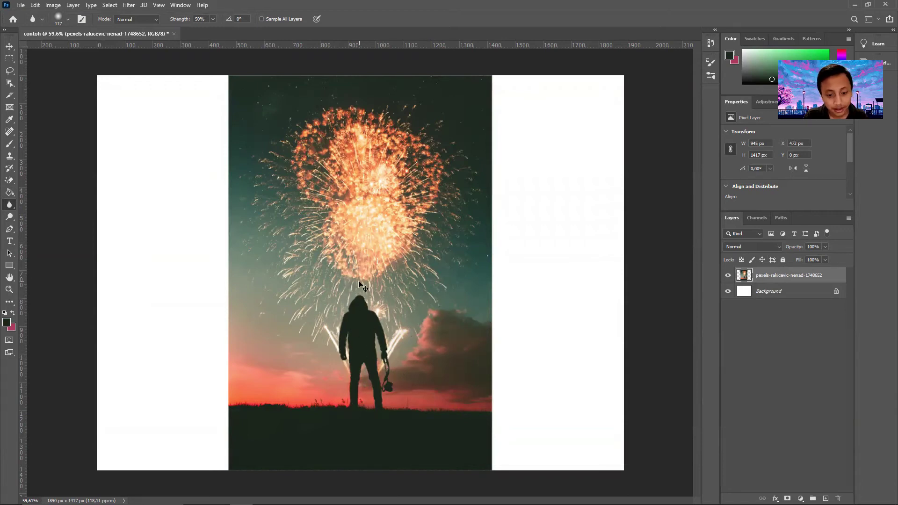
{"action": "key", "text": "ctrl+shift+alt+n"}
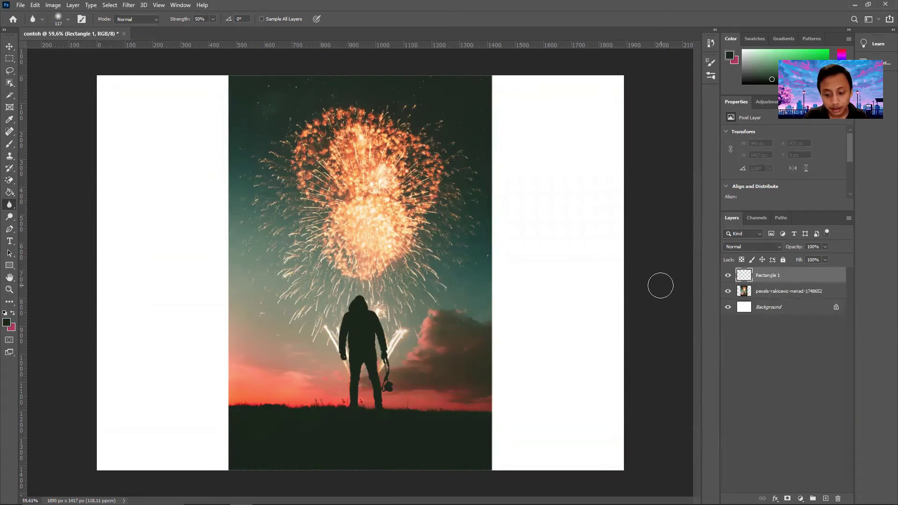
{"action": "key", "text": "ctrl+z"}
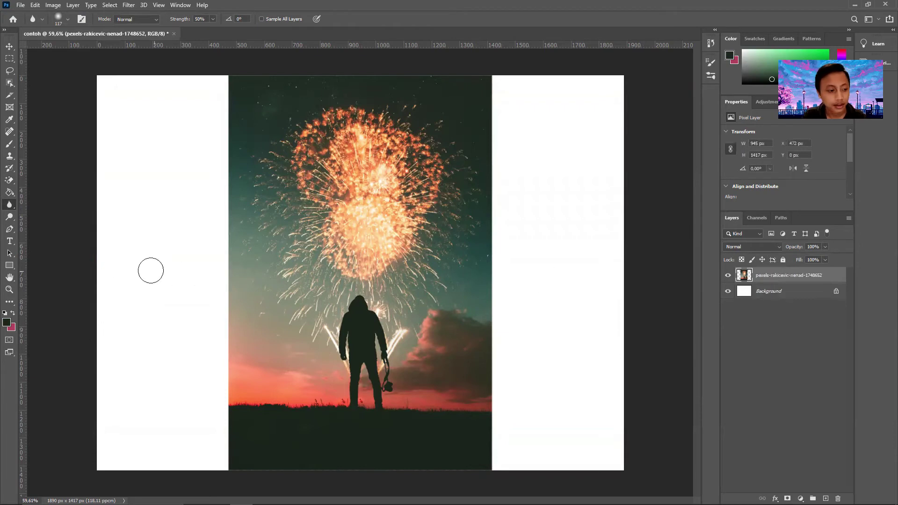
- Try lightening the sky and the fireworks on the photo layer with the Dodge Tool at 50% exposure, and undo the lightening
{"action": "left_click", "coordinate": [10, 216]}
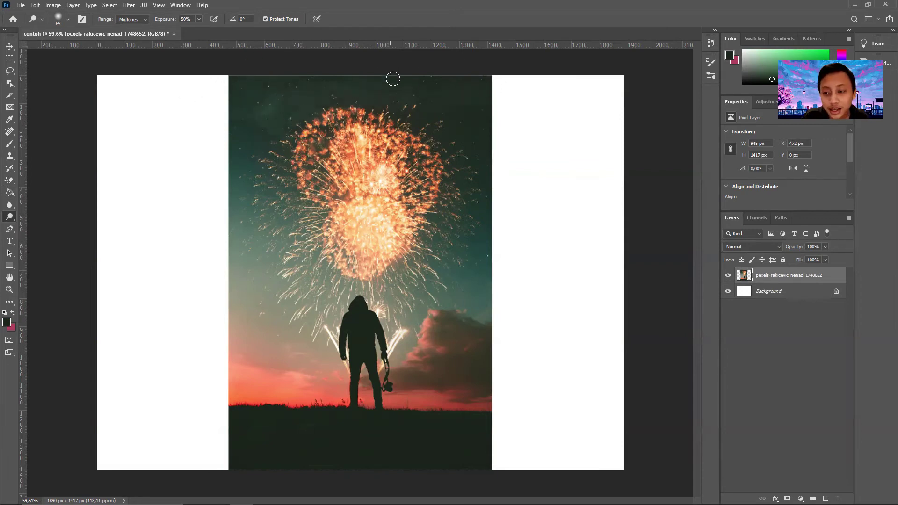
{"action": "mouse_move", "coordinate": [341, 190]}
{"action": "left_mouse_down"}
{"action": "mouse_move", "coordinate": [217, 179]}
{"action": "mouse_move", "coordinate": [255, 137]}
{"action": "left_mouse_up"}
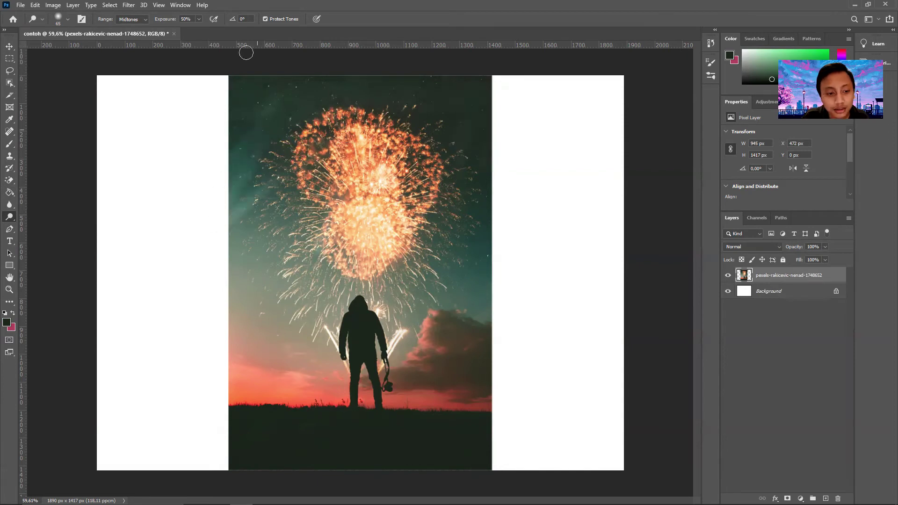
{"action": "mouse_move", "coordinate": [272, 243]}
{"action": "left_mouse_down"}
{"action": "mouse_move", "coordinate": [304, 370]}
{"action": "mouse_move", "coordinate": [346, 335]}
{"action": "mouse_move", "coordinate": [366, 355]}
{"action": "mouse_move", "coordinate": [309, 386]}
{"action": "mouse_move", "coordinate": [226, 374]}
{"action": "mouse_move", "coordinate": [414, 403]}
{"action": "mouse_move", "coordinate": [501, 317]}
{"action": "mouse_move", "coordinate": [441, 381]}
{"action": "mouse_move", "coordinate": [433, 258]}
{"action": "mouse_move", "coordinate": [477, 354]}
{"action": "mouse_move", "coordinate": [474, 275]}
{"action": "mouse_move", "coordinate": [357, 354]}
{"action": "mouse_move", "coordinate": [291, 281]}
{"action": "mouse_move", "coordinate": [373, 234]}
{"action": "left_mouse_up"}
{"action": "key", "text": "ctrl+z"}
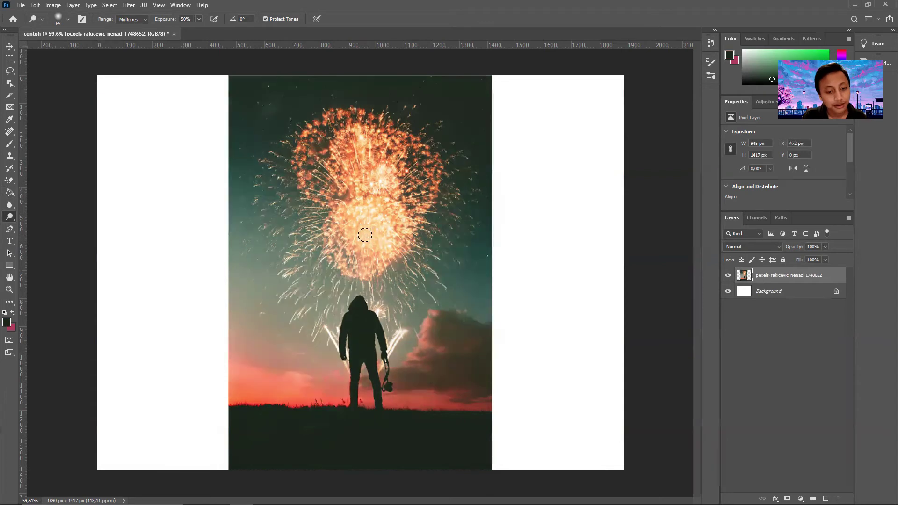
- Draw a closed four-sided shape about 165 px wide and 110 px high in the sky beside the fireworks, using the Pen Tool in Shape mode
{"action": "left_click", "coordinate": [9, 230]}
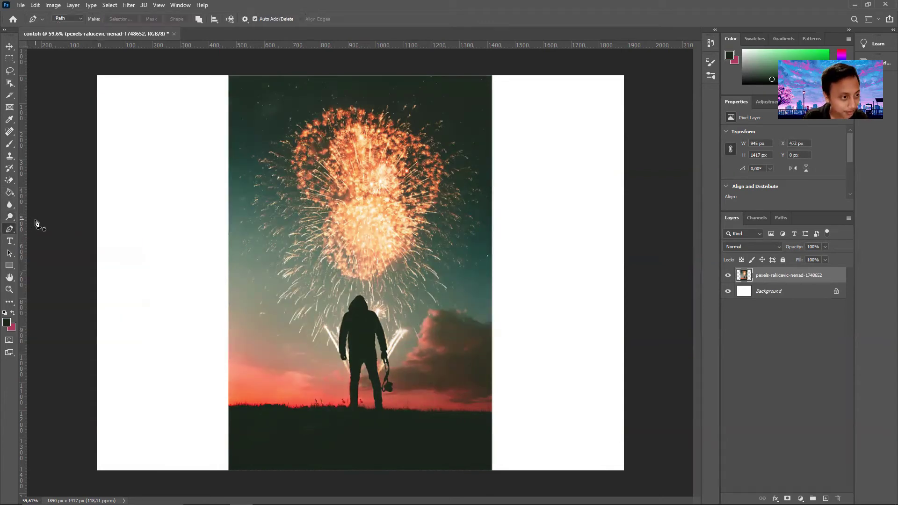
{"action": "scroll", "coordinate": [358, 302], "scroll_direction": "up", "scroll_amount": 3}
{"action": "scroll", "coordinate": [358, 303], "scroll_direction": "up", "scroll_amount": 2}
{"action": "scroll", "coordinate": [359, 286], "scroll_direction": "down", "scroll_amount": 2}
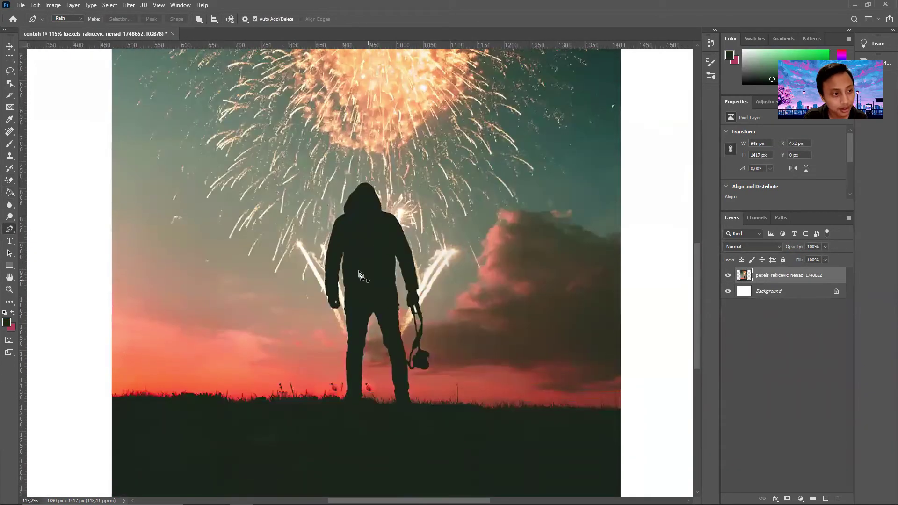
{"action": "left_click", "coordinate": [81, 26]}
{"action": "left_click", "coordinate": [163, 145]}
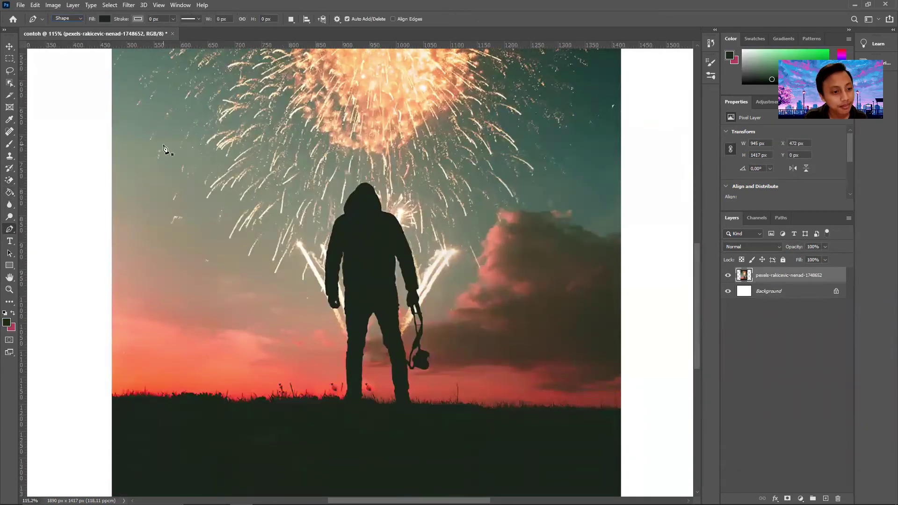
{"action": "left_click", "coordinate": [173, 200]}
{"action": "left_click", "coordinate": [244, 203]}
{"action": "left_click", "coordinate": [252, 152]}
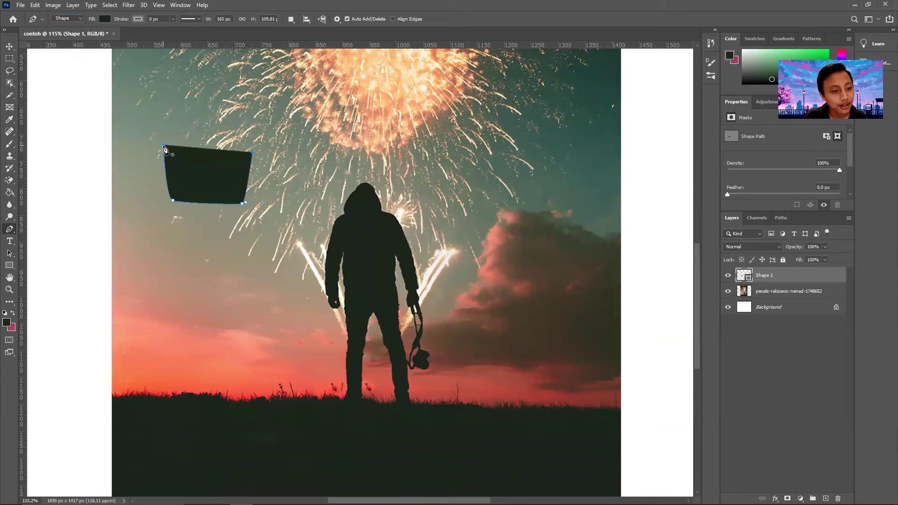
{"action": "left_click", "coordinate": [166, 149]}
- Draw a second four-sided Pen shape about 203 px wide and 82 px high over the fireworks above the figure's head
{"action": "left_click", "coordinate": [331, 95]}
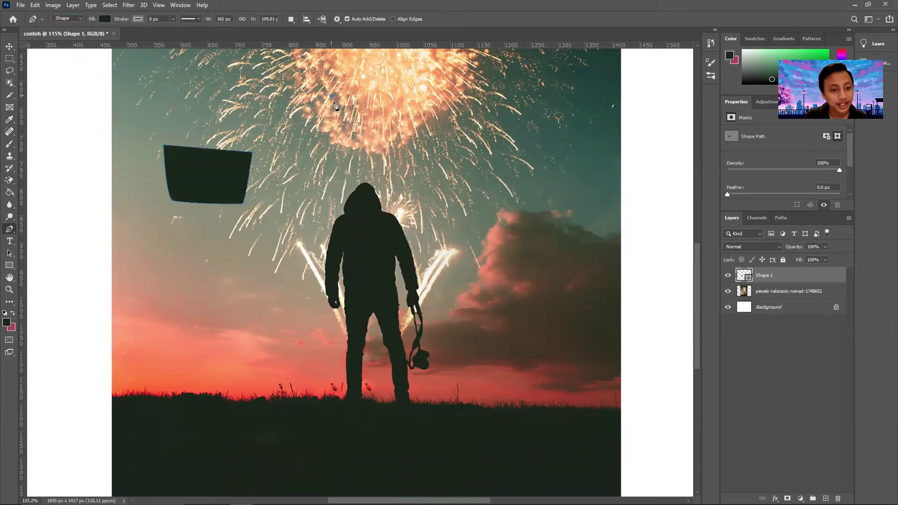
{"action": "left_click", "coordinate": [364, 128]}
{"action": "left_click", "coordinate": [440, 118]}
{"action": "left_click", "coordinate": [415, 85]}
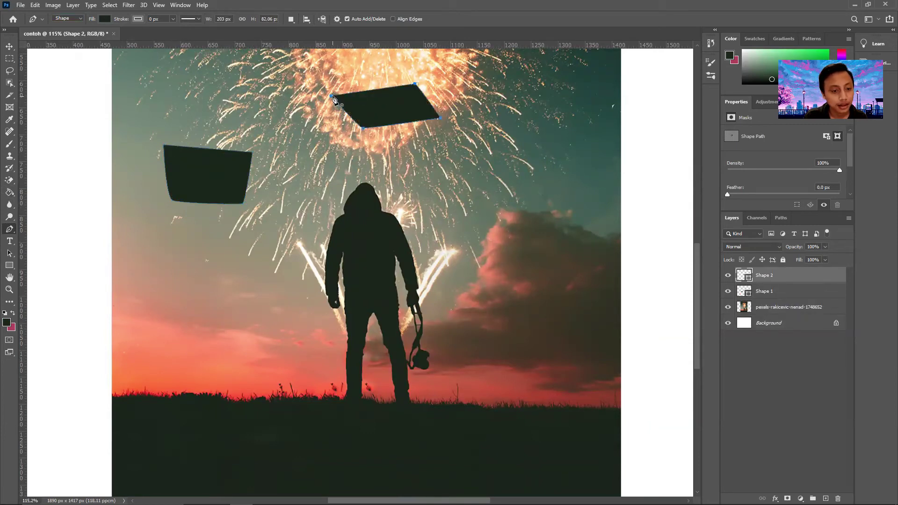
- Undo both Pen Tool shapes, leaving only the photo and Background layers
{"action": "key", "text": "ctrl+z"}
{"action": "key", "text": "ctrl+z"}
{"action": "key", "text": "ctrl+z"}
{"action": "key", "text": "ctrl+z"}
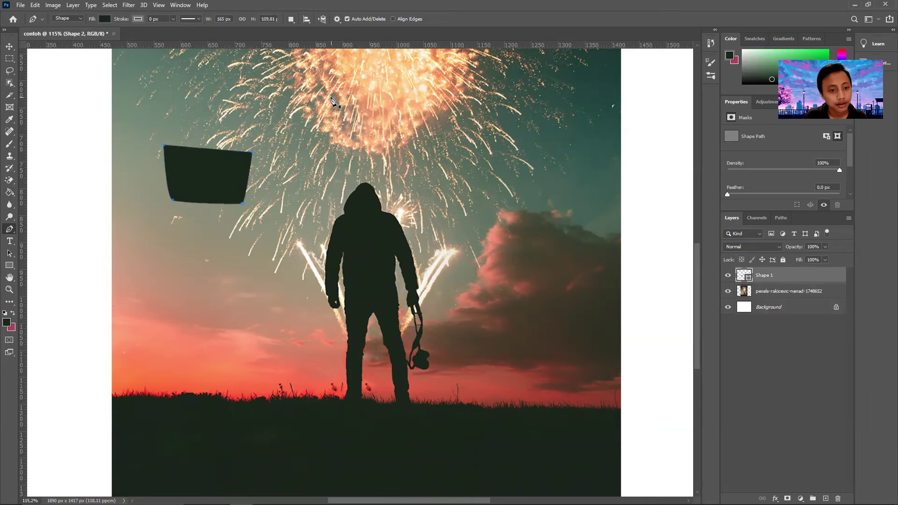
{"action": "key", "text": "ctrl+z"}
{"action": "key", "text": "ctrl+z"}
{"action": "key", "text": "ctrl+z"}
{"action": "key", "text": "ctrl+z"}
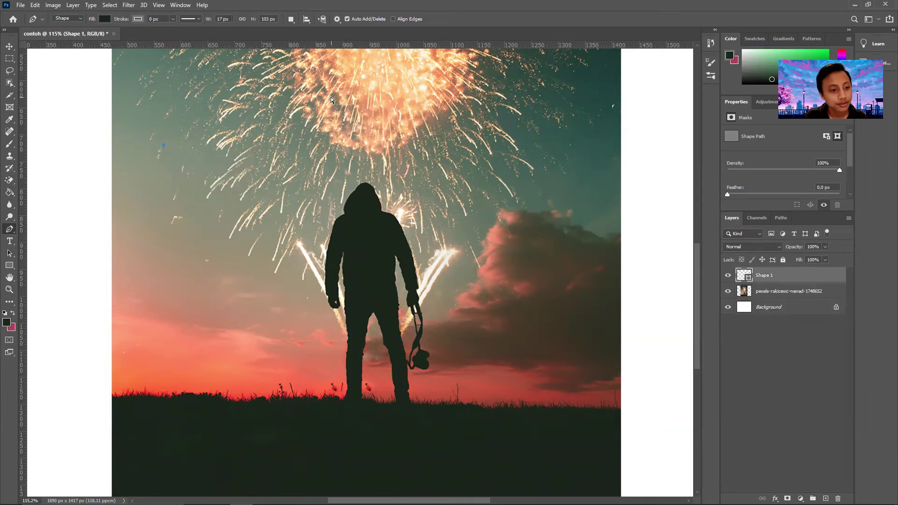
- Set the Pen Tool to Path mode and trace loosely from beside the camera-side arm, down past the camera, under the feet and up the opposite leg
{"action": "left_click", "coordinate": [76, 21]}
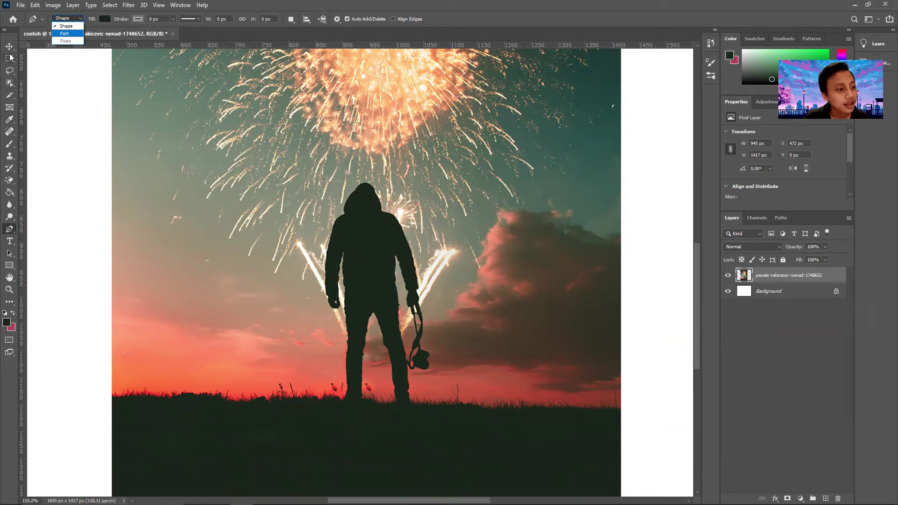
{"action": "left_click", "coordinate": [61, 34]}
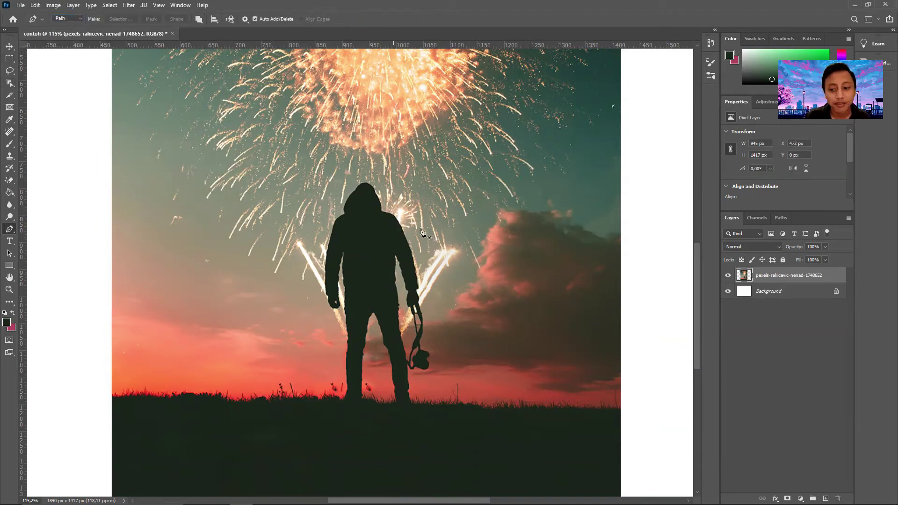
{"action": "scroll", "coordinate": [456, 243], "scroll_direction": "down", "scroll_amount": 2}
{"action": "scroll", "coordinate": [397, 246], "scroll_direction": "up", "scroll_amount": 2}
{"action": "scroll", "coordinate": [386, 267], "scroll_direction": "down", "scroll_amount": 1}
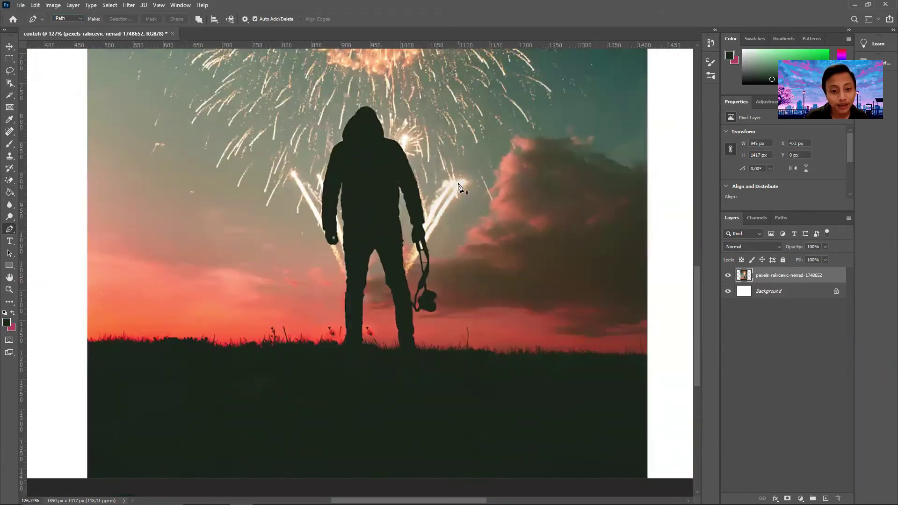
{"action": "left_click", "coordinate": [438, 202]}
{"action": "left_click", "coordinate": [441, 257]}
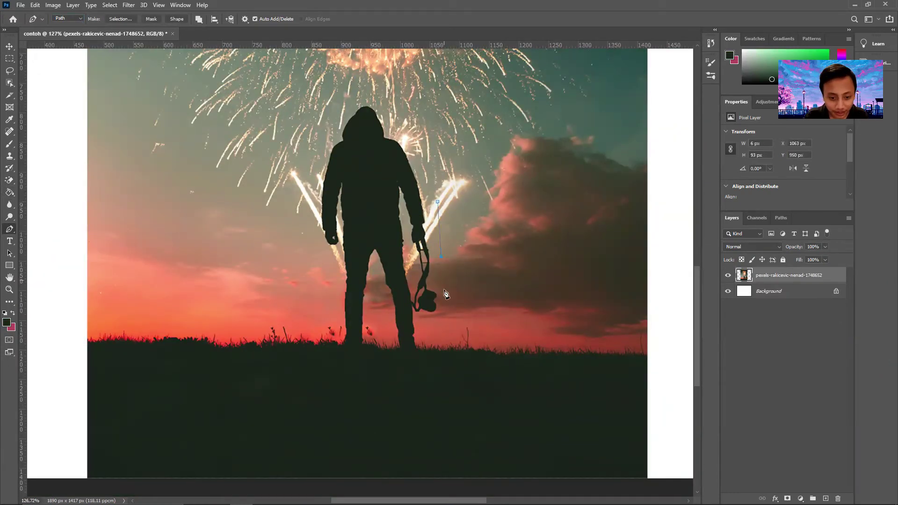
{"action": "left_click", "coordinate": [439, 325]}
{"action": "left_click", "coordinate": [431, 364]}
{"action": "left_click_drag", "start_coordinate": [366, 369], "coordinate": [353, 368]}
{"action": "left_click", "coordinate": [316, 354]}
{"action": "left_click", "coordinate": [320, 285]}
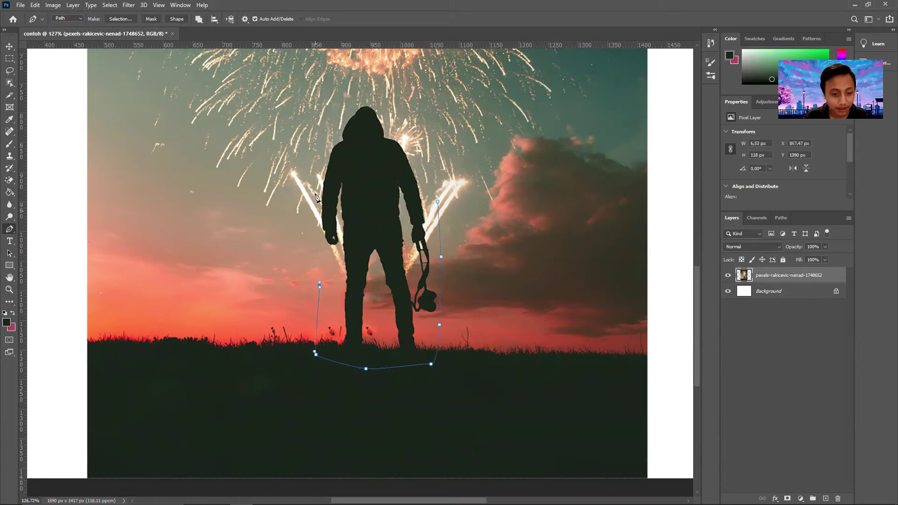
- Continue the path up past the free arm and over the hood, closing it at the starting anchor beside the camera-side arm
{"action": "left_click", "coordinate": [313, 184]}
{"action": "left_click", "coordinate": [320, 119]}
{"action": "left_click", "coordinate": [364, 89]}
{"action": "left_click", "coordinate": [405, 89]}
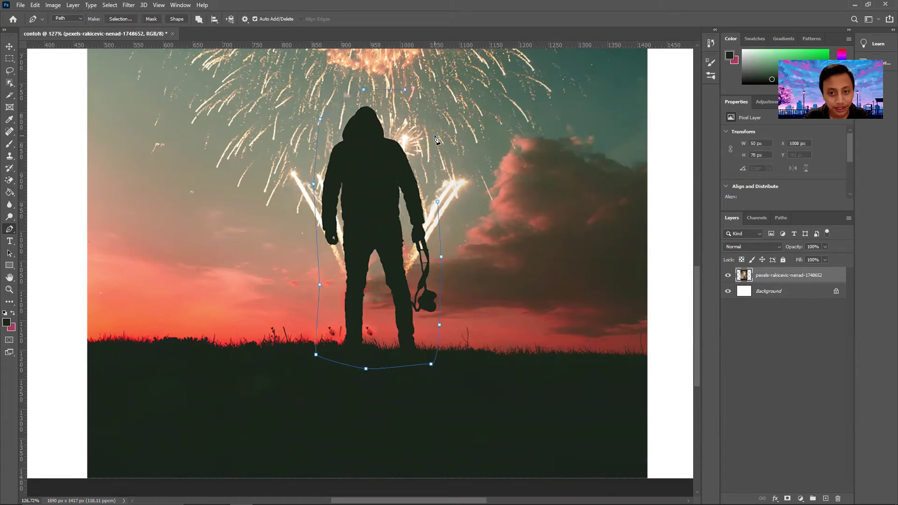
{"action": "left_click", "coordinate": [437, 201]}
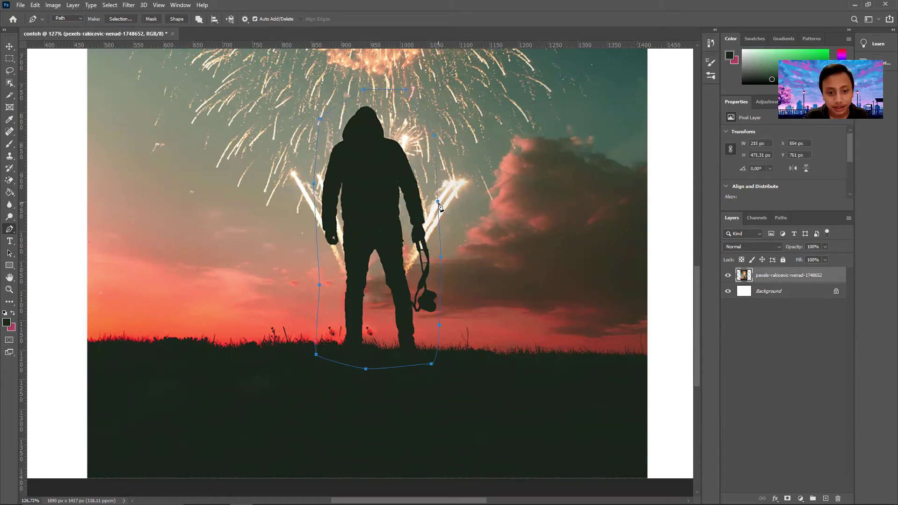
- Start making a selection from the closed path around the standing figure
{"action": "right_click", "coordinate": [392, 211]}
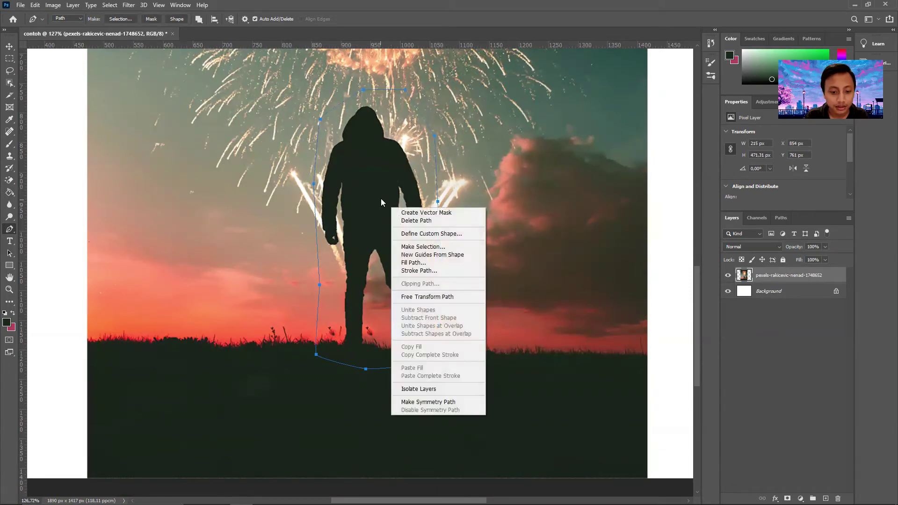
{"action": "left_click", "coordinate": [423, 248]}
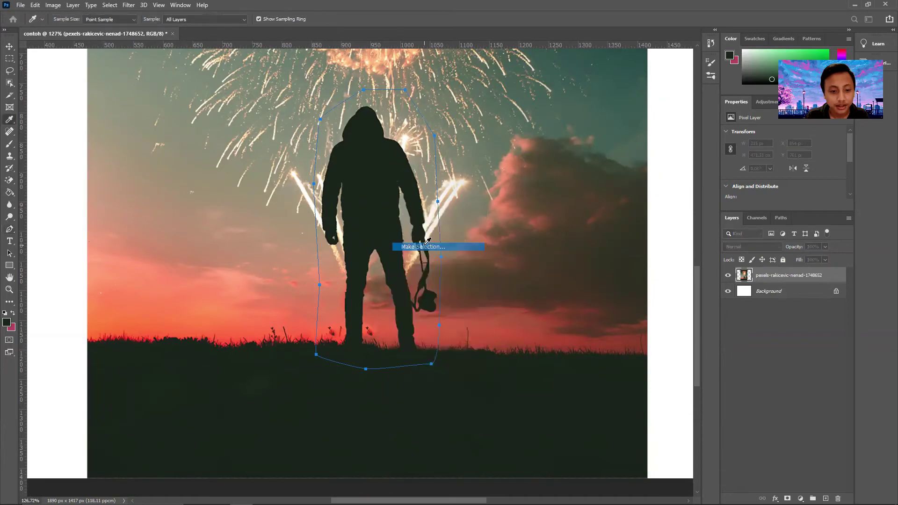
- Convert the closed path around the hooded figure into a selection
{"action": "left_click", "coordinate": [499, 139]}
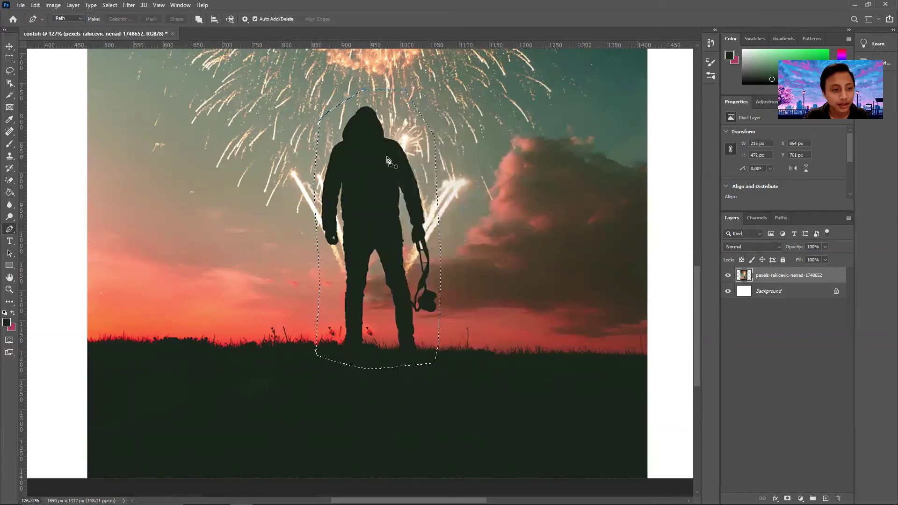
{"action": "right_click", "coordinate": [383, 163]}
{"action": "left_click", "coordinate": [379, 155]}
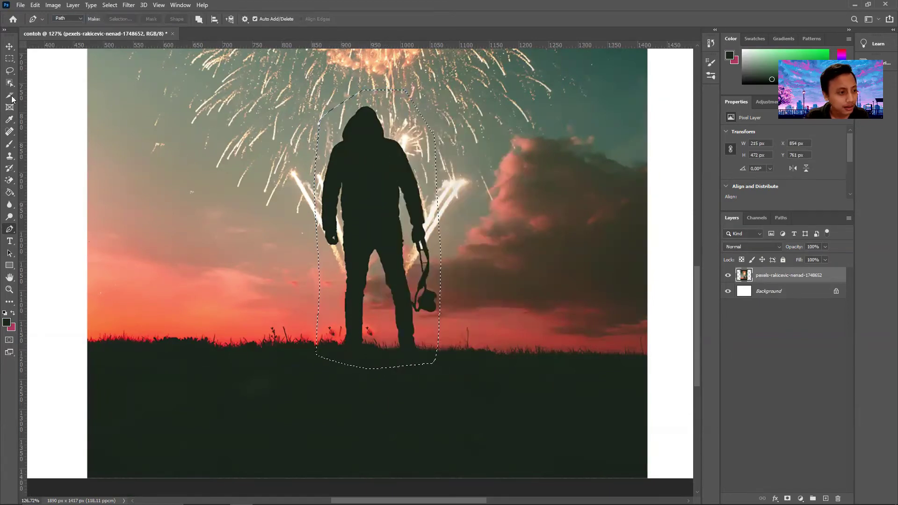
- Try cutting the selected figure onto its own layer and moving it over to the cloud side of the photo
{"action": "left_click", "coordinate": [11, 61]}
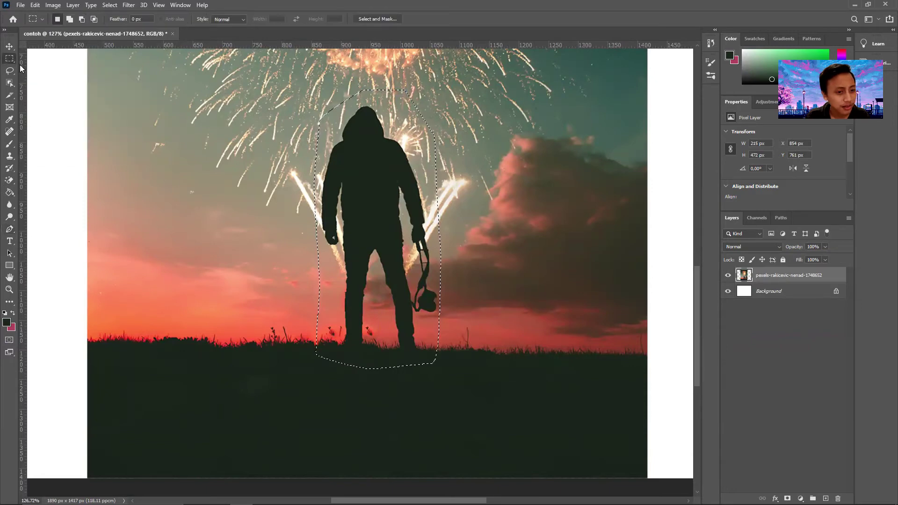
{"action": "right_click", "coordinate": [365, 198]}
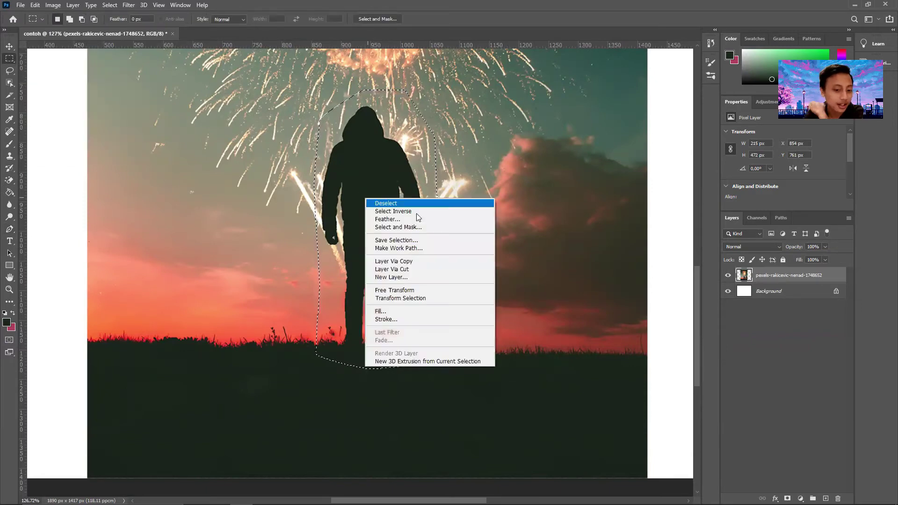
{"action": "left_click", "coordinate": [425, 269]}
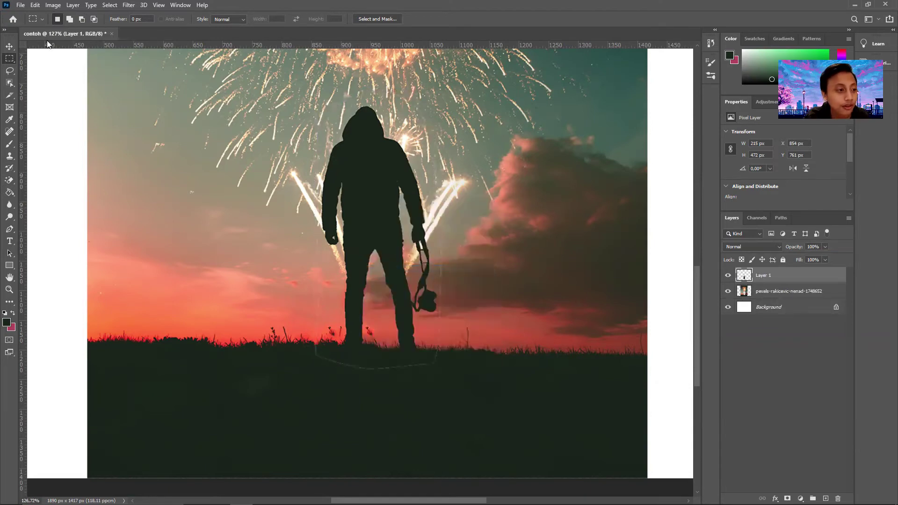
{"action": "left_click", "coordinate": [10, 46]}
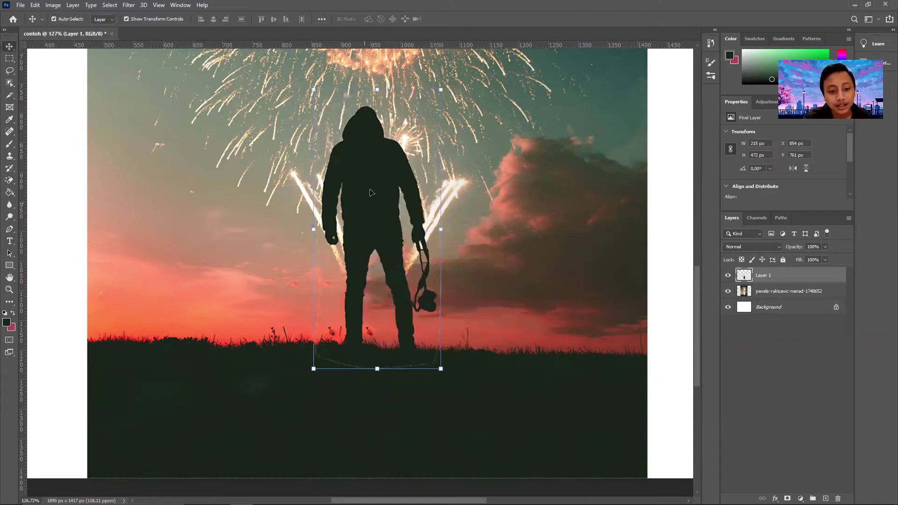
{"action": "left_click_drag", "start_coordinate": [371, 192], "coordinate": [570, 167]}
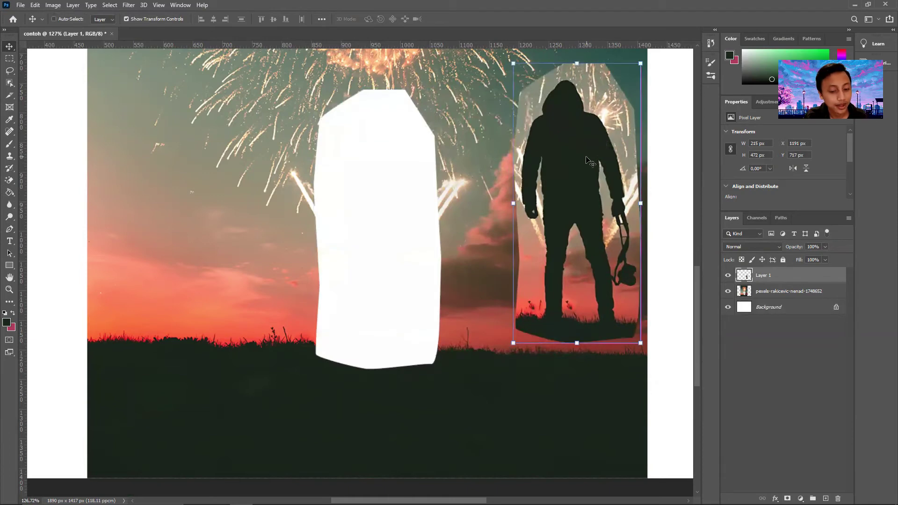
{"action": "key", "text": "ctrl+z"}
{"action": "key", "text": "ctrl+z"}
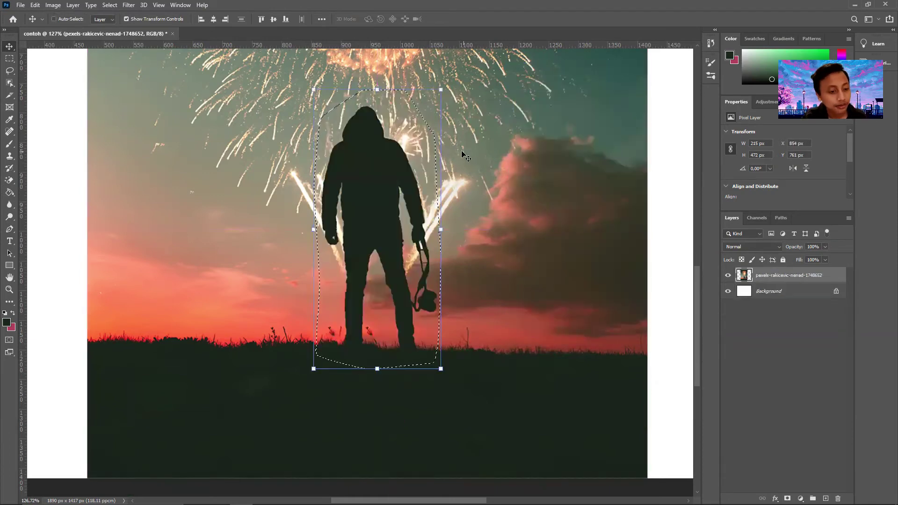
- Clear the selection around the figure and leave no layer selected
{"action": "key", "text": "ctrl+d"}
{"action": "left_click", "coordinate": [46, 181]}
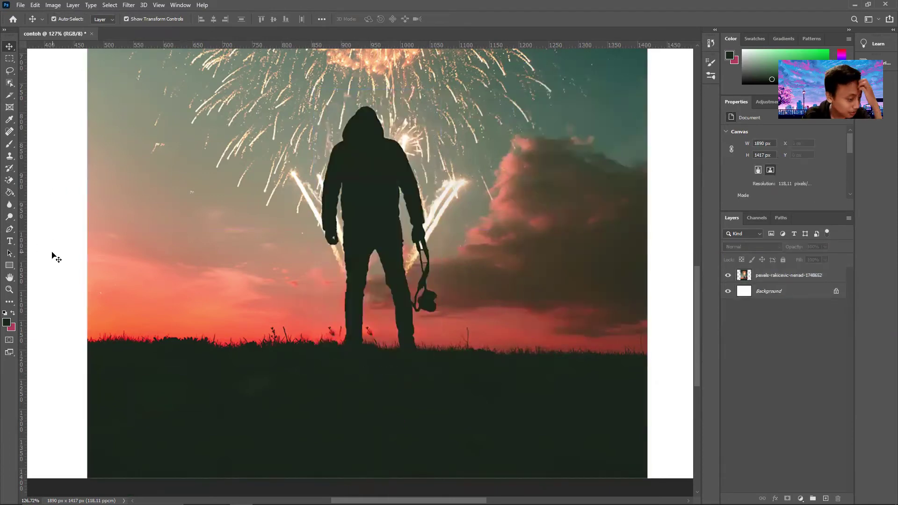
{"action": "left_click", "coordinate": [16, 242]}
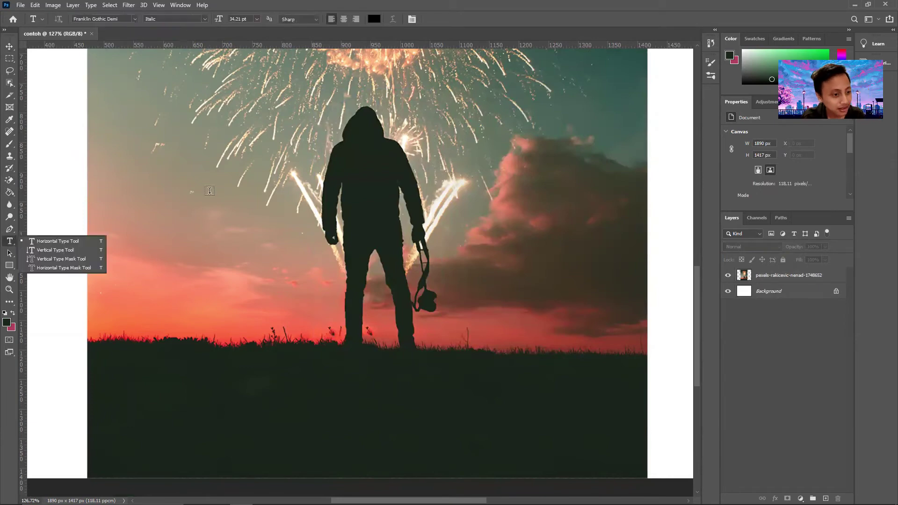
{"action": "scroll", "coordinate": [218, 192], "scroll_direction": "down", "scroll_amount": 9}
{"action": "scroll", "coordinate": [281, 187], "scroll_direction": "up", "scroll_amount": 2}
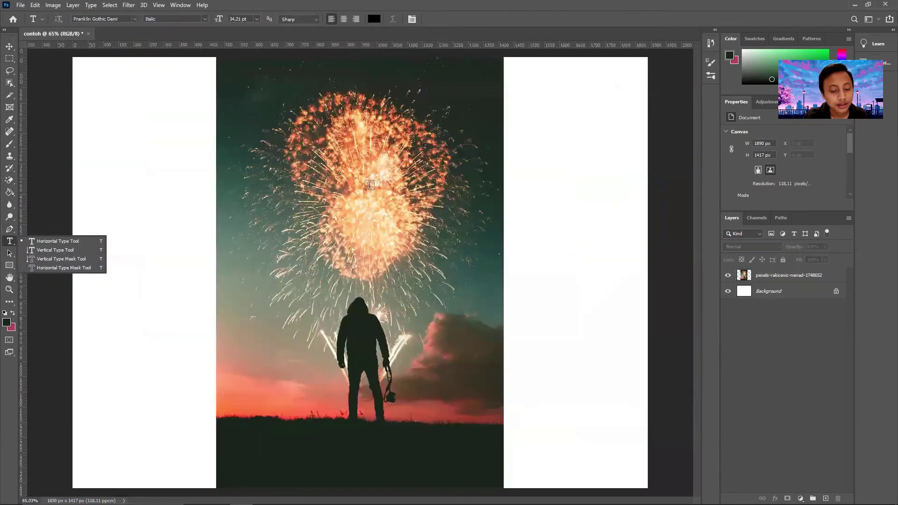
{"action": "left_click", "coordinate": [294, 207]}
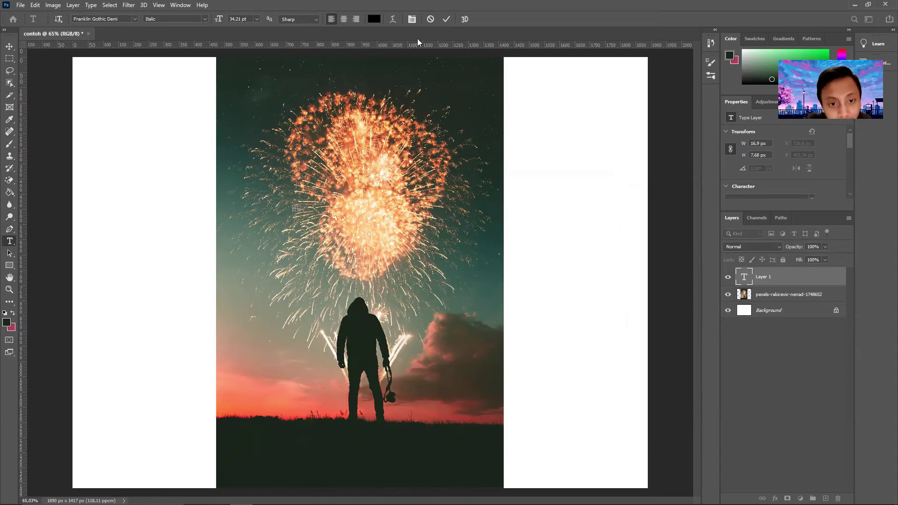
{"action": "left_click", "coordinate": [431, 19]}
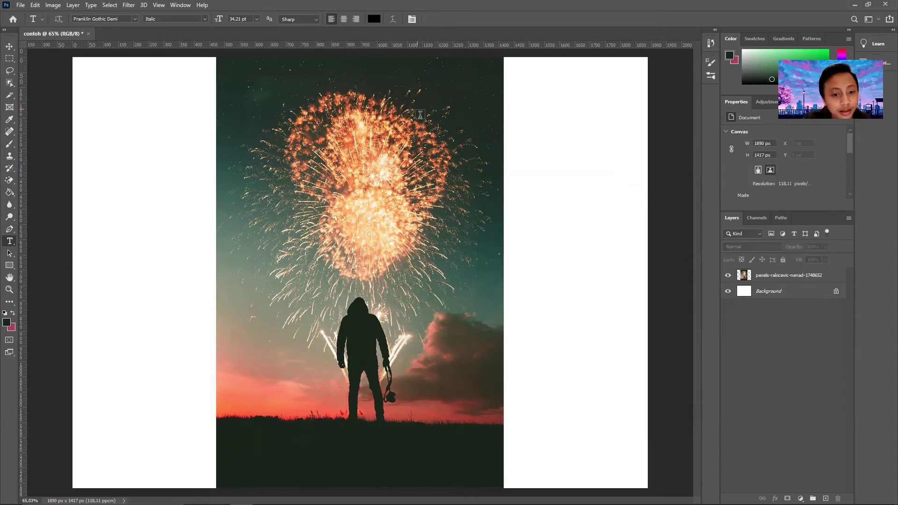
- Add a new layer above the photo and place the horizontal text "SDHDFGNGF" across the fireworks
{"action": "left_click", "coordinate": [791, 278]}
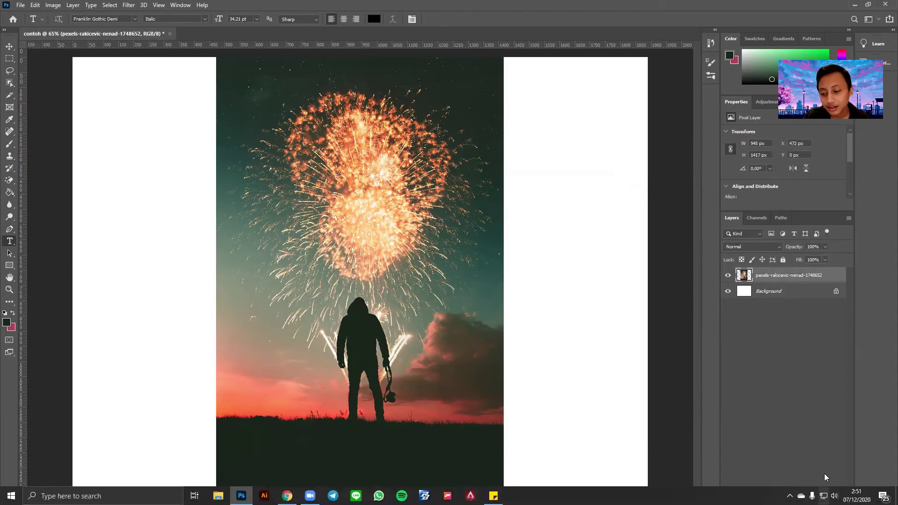
{"action": "left_click", "coordinate": [826, 499]}
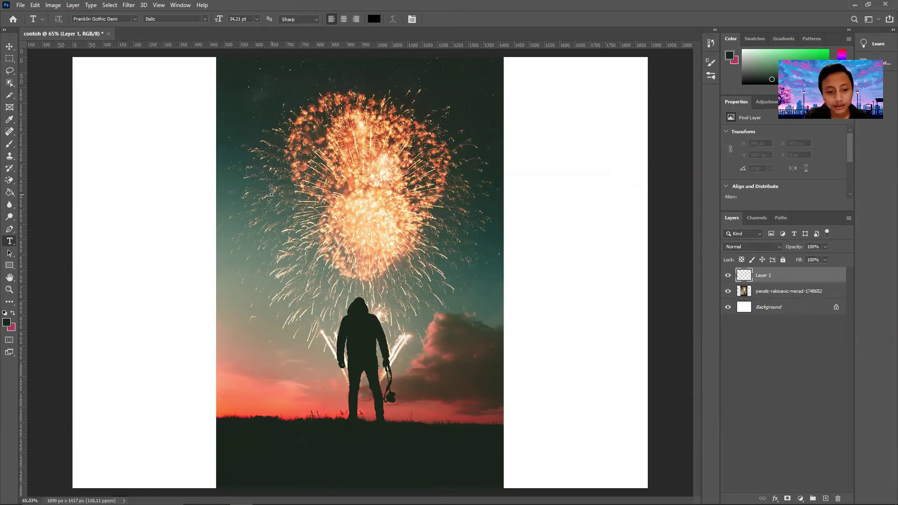
{"action": "left_click", "coordinate": [295, 187]}
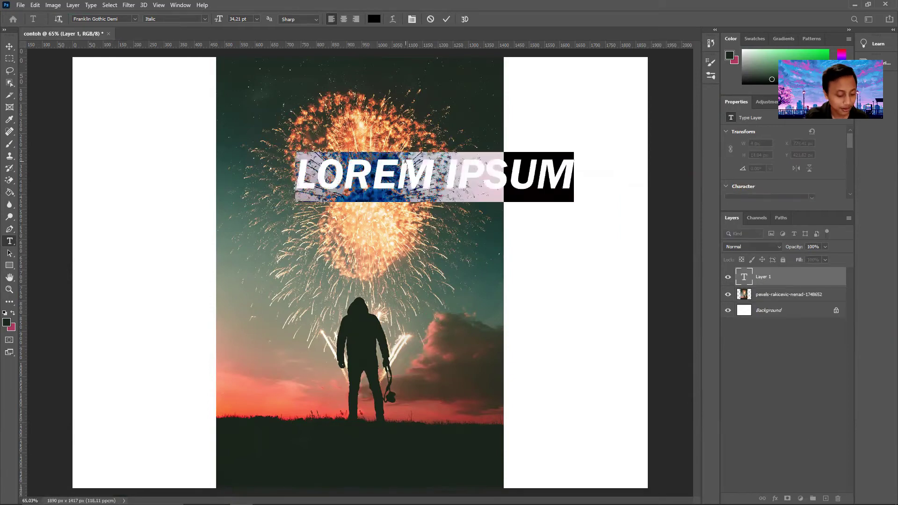
{"action": "type", "text": "SDHDFGNGF"}
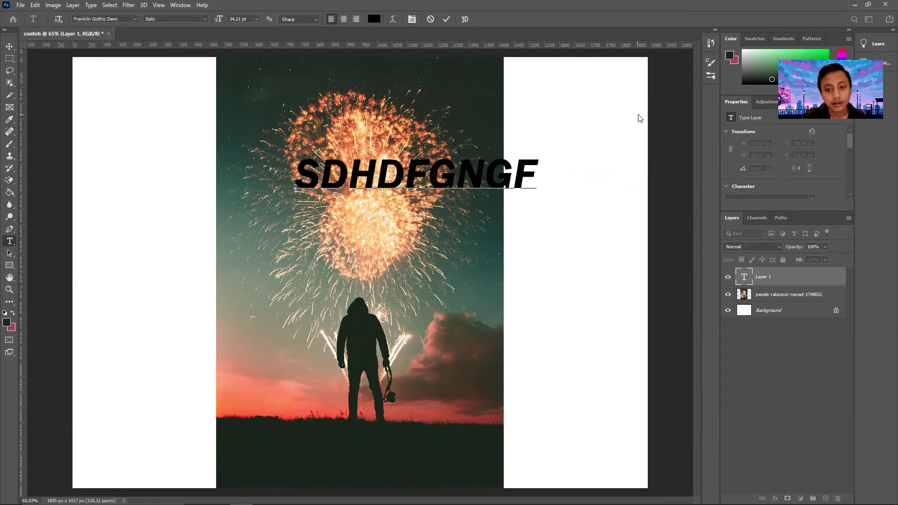
{"action": "left_click", "coordinate": [446, 20]}
- Move the "SDHDFGNGF" text up to the top of the fireworks and delete its layer
{"action": "left_click", "coordinate": [9, 47]}
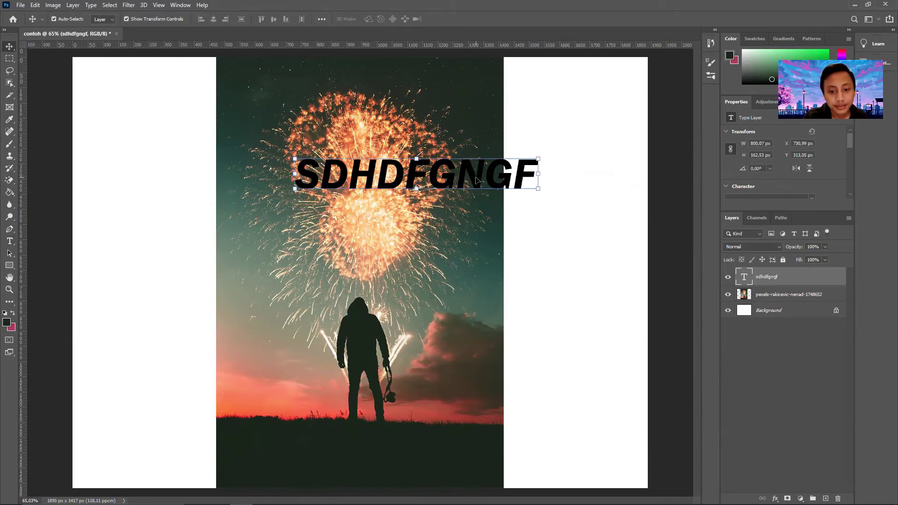
{"action": "left_click_drag", "start_coordinate": [476, 180], "coordinate": [419, 124]}
{"action": "key", "text": "ctrl+e"}
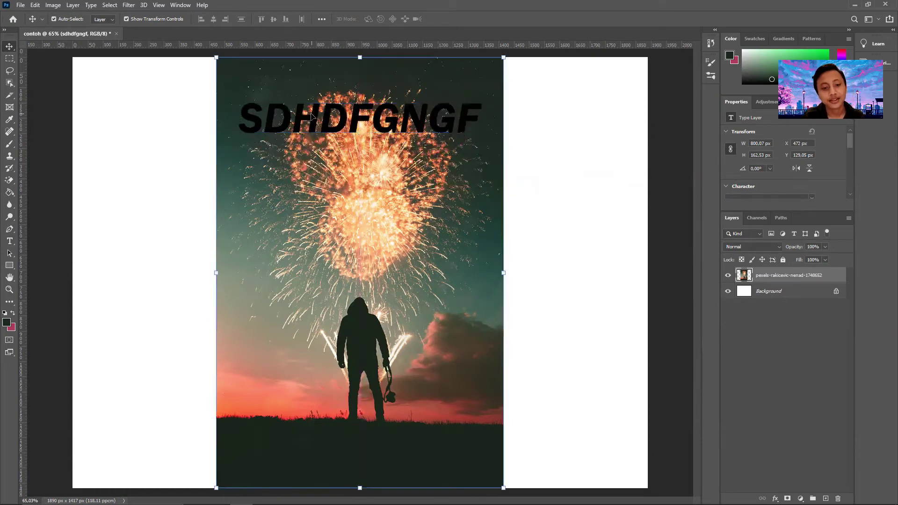
{"action": "left_click", "coordinate": [642, 208]}
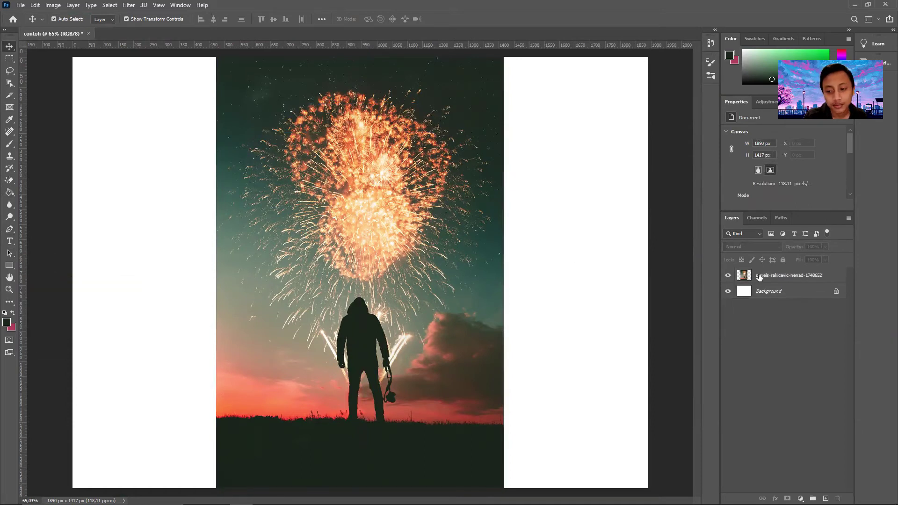
- Undo the deletion of the text layer and remove that layer again
{"action": "left_click", "coordinate": [759, 277]}
{"action": "left_click", "coordinate": [9, 255]}
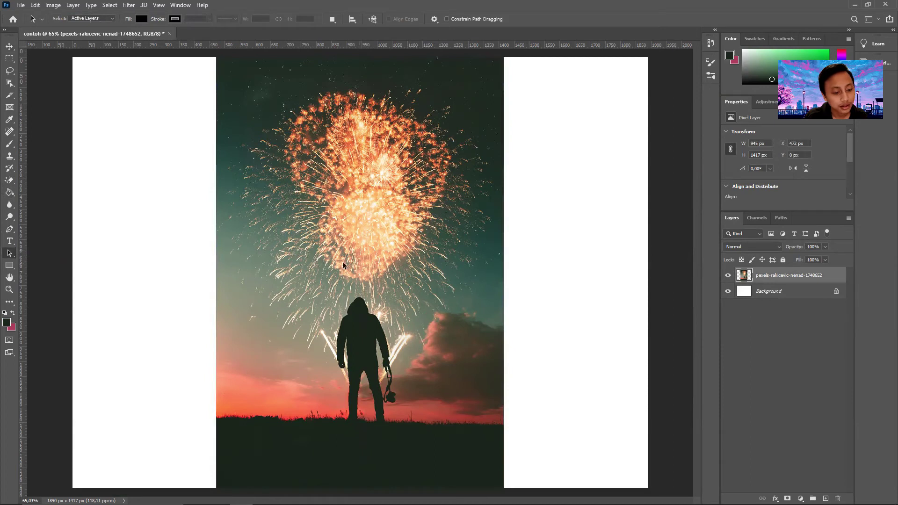
{"action": "key", "text": "ctrl+z"}
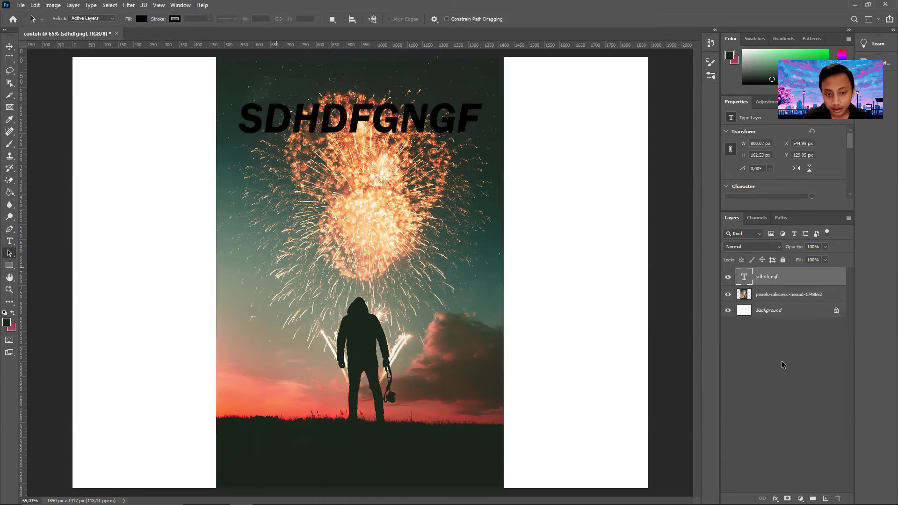
{"action": "left_click_drag", "start_coordinate": [770, 278], "coordinate": [838, 499]}
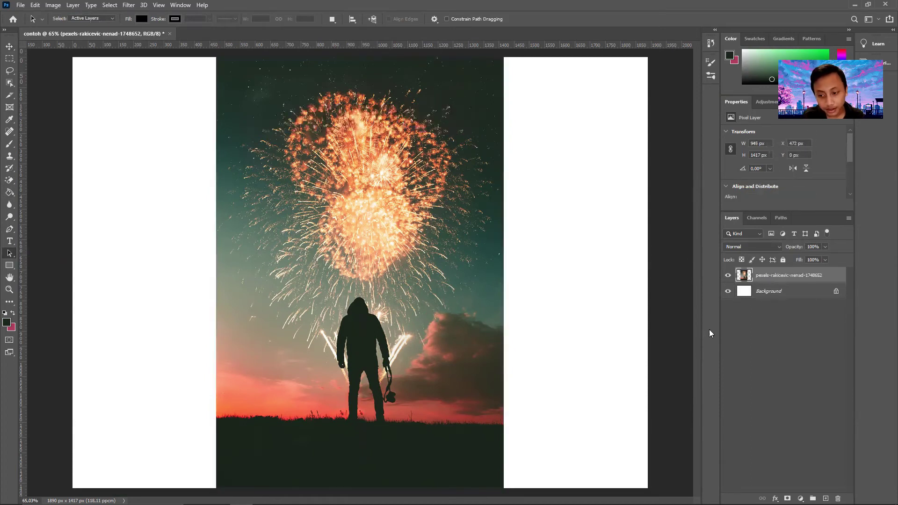
- Draw the camel custom shape from the Wild Animals set, about 749 by 622 px, over the fireworks and the figure
{"action": "left_click", "coordinate": [6, 267]}
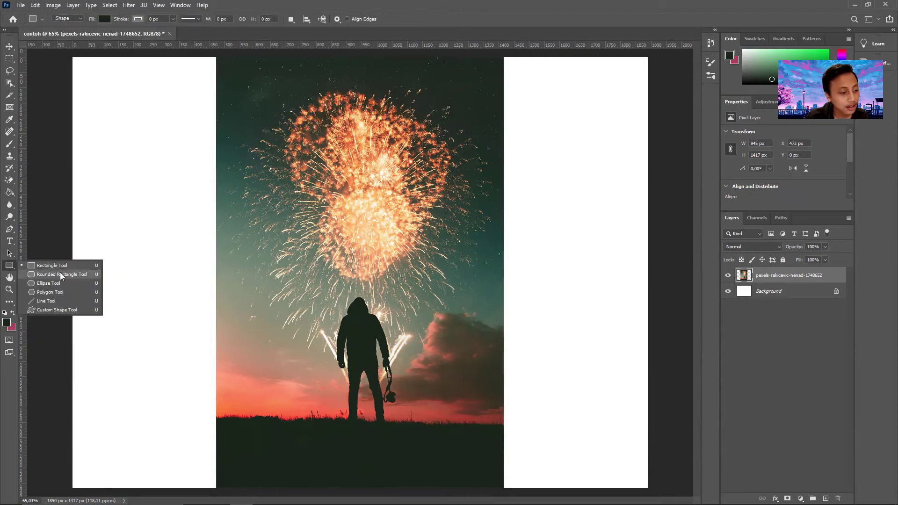
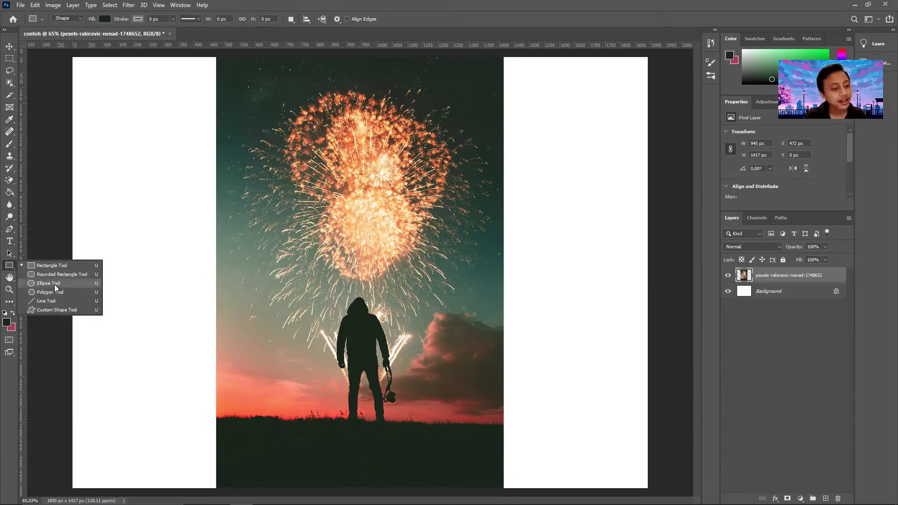
{"action": "left_click", "coordinate": [67, 310]}
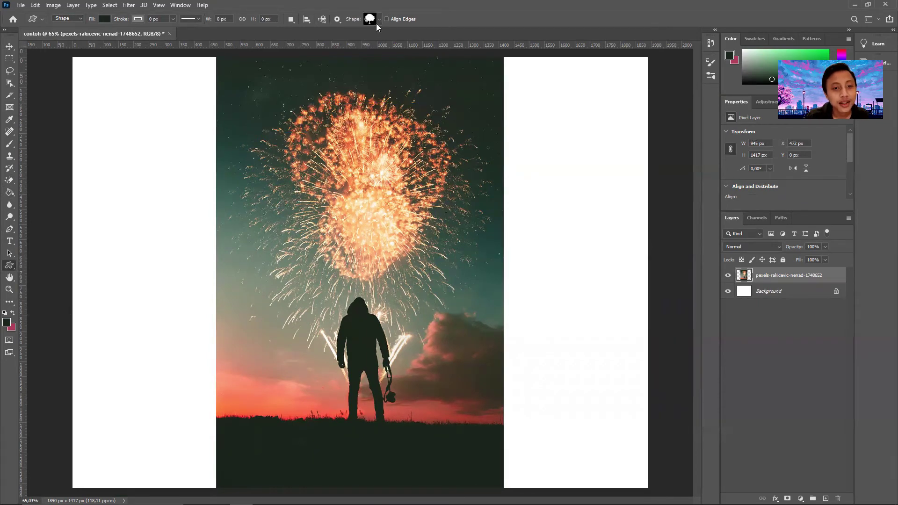
{"action": "left_click", "coordinate": [377, 21]}
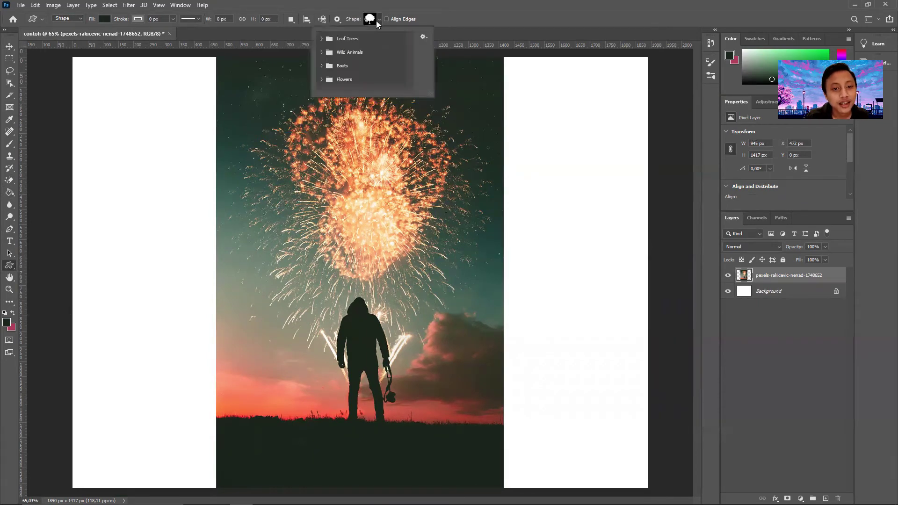
{"action": "left_click", "coordinate": [321, 39]}
{"action": "left_click", "coordinate": [322, 40]}
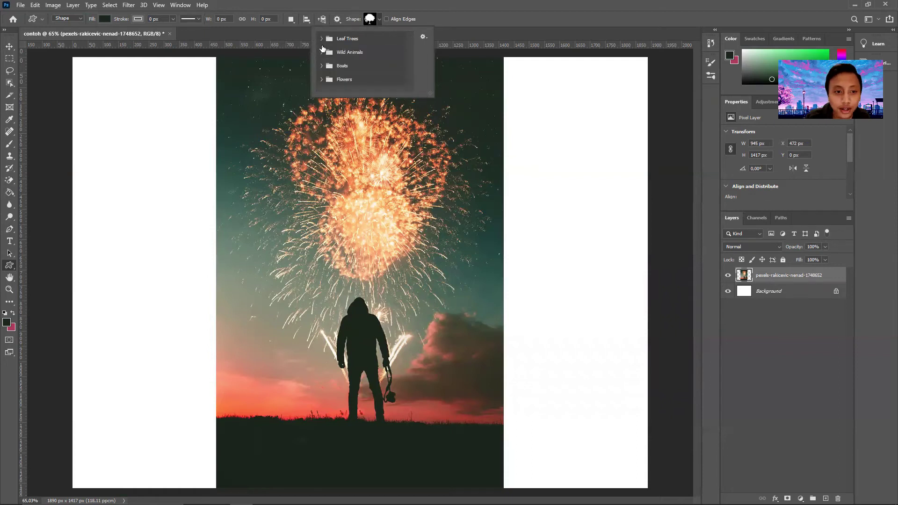
{"action": "left_click", "coordinate": [321, 52]}
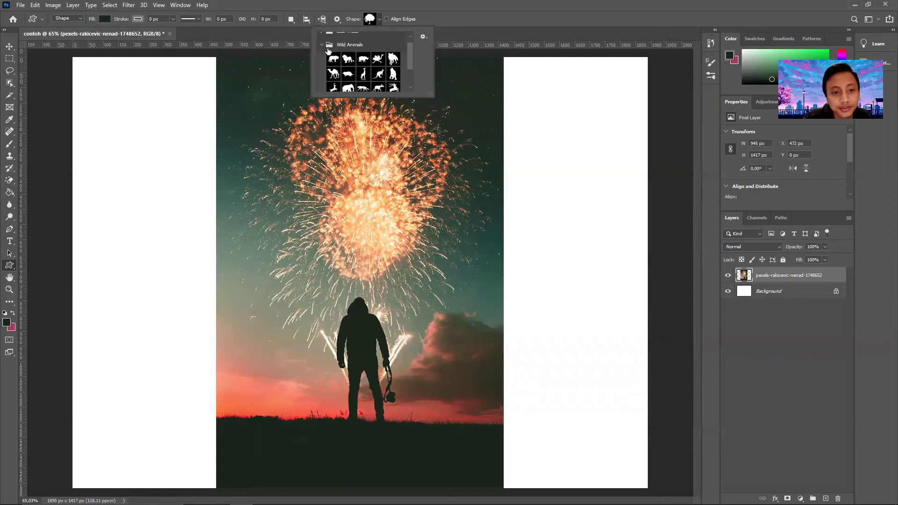
{"action": "left_click", "coordinate": [332, 75]}
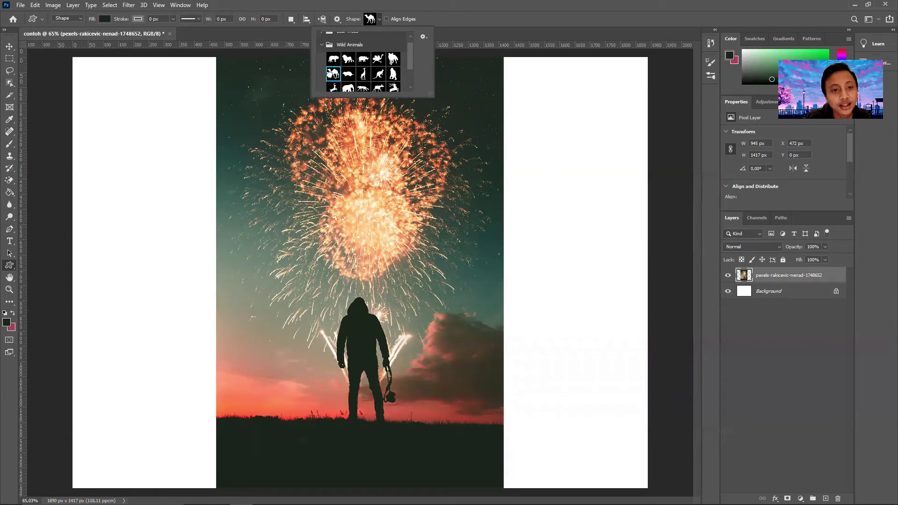
{"action": "left_click", "coordinate": [379, 20]}
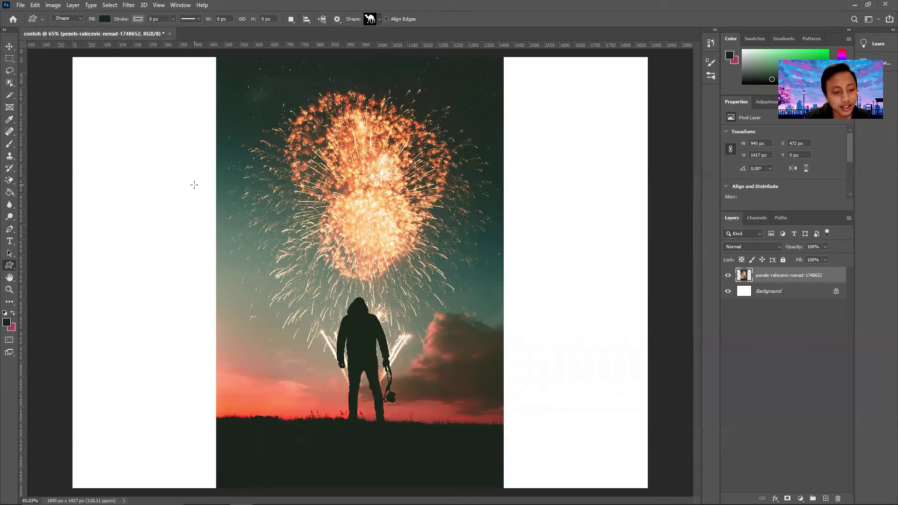
{"action": "left_click_drag", "start_coordinate": [195, 185], "coordinate": [422, 381]}
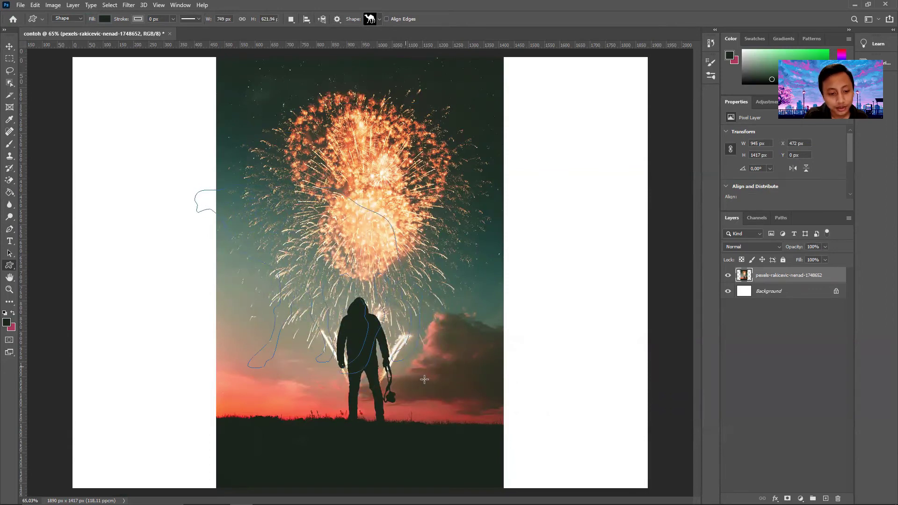
- Move the camel shape down toward the photo's right edge and delete it
{"action": "left_click", "coordinate": [10, 47]}
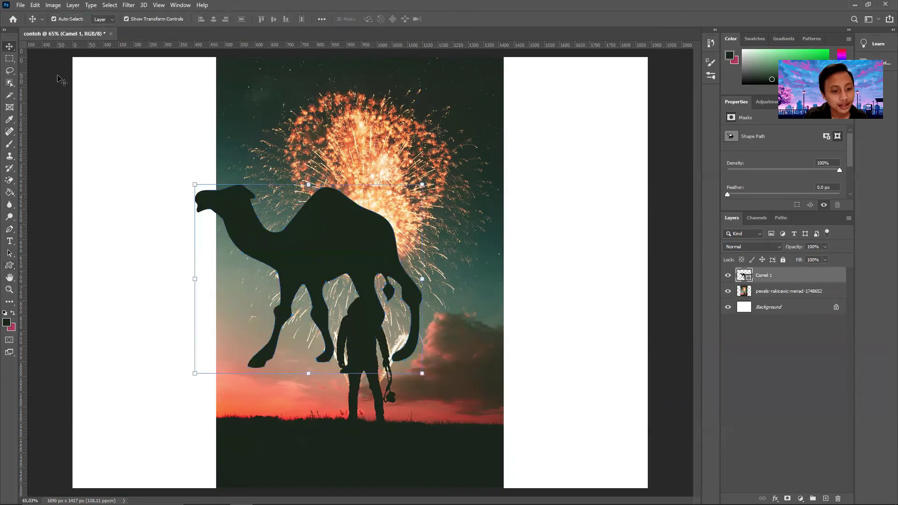
{"action": "left_click_drag", "start_coordinate": [364, 239], "coordinate": [517, 302]}
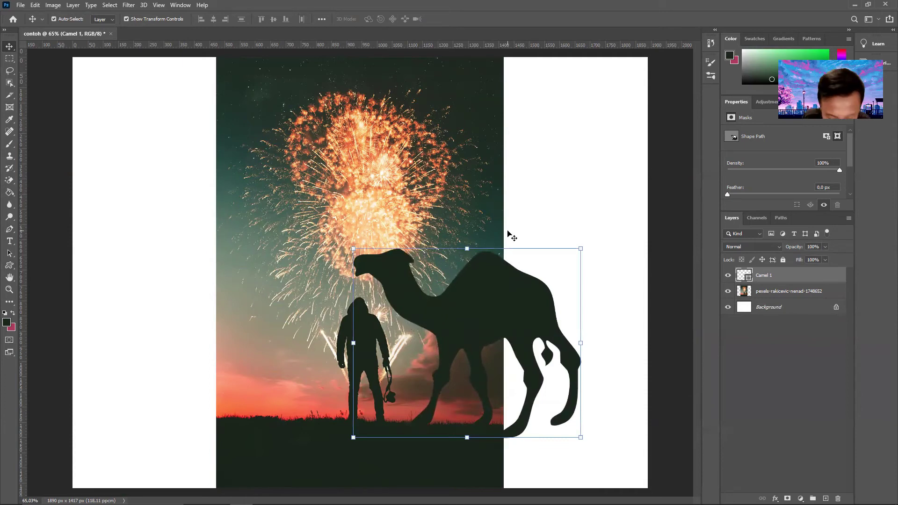
{"action": "key", "text": "Delete"}
{"action": "left_click", "coordinate": [49, 204]}
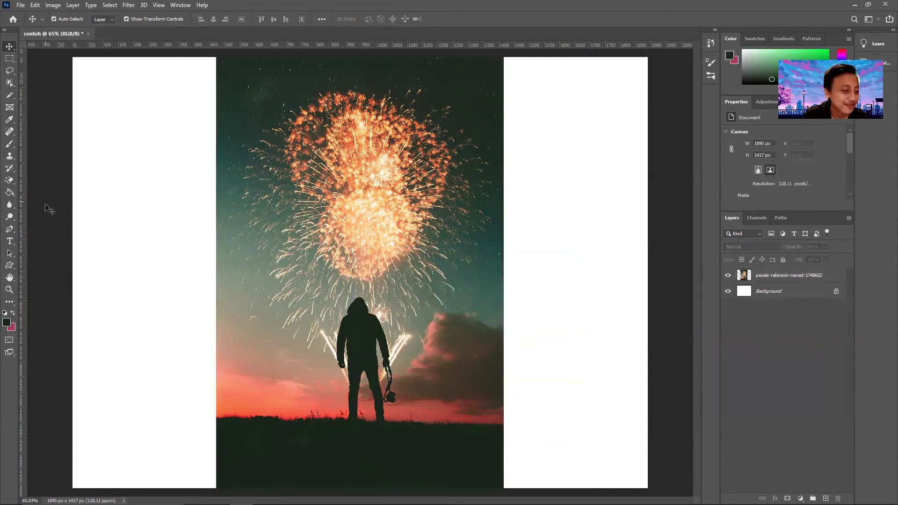
- With the Zoom tool, magnify the fireworks above the figure to 400% and zoom back out to 50%
{"action": "left_click", "coordinate": [10, 290]}
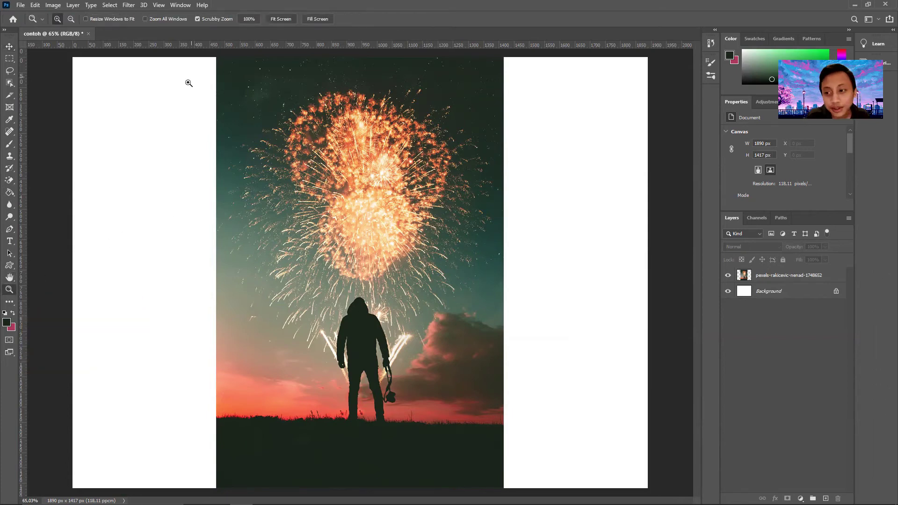
{"action": "left_click_drag", "start_coordinate": [363, 272], "coordinate": [363, 272]}
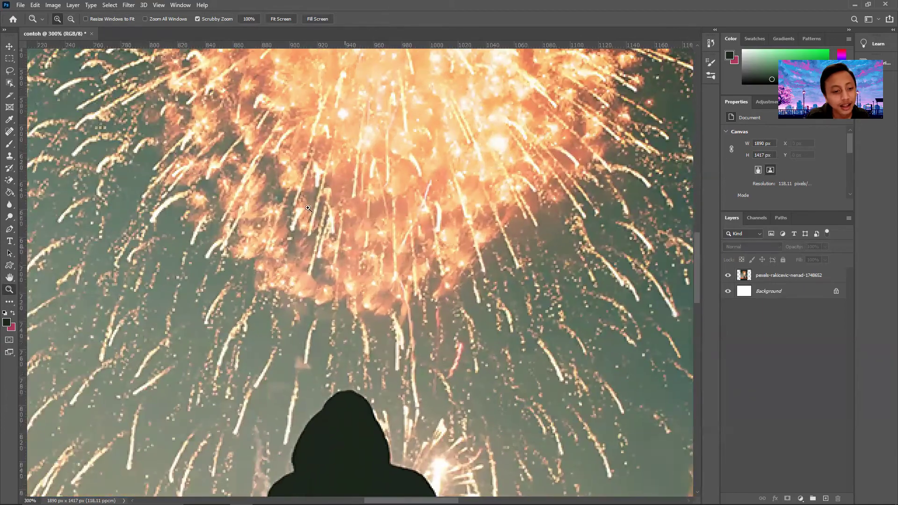
{"action": "left_click", "coordinate": [246, 215]}
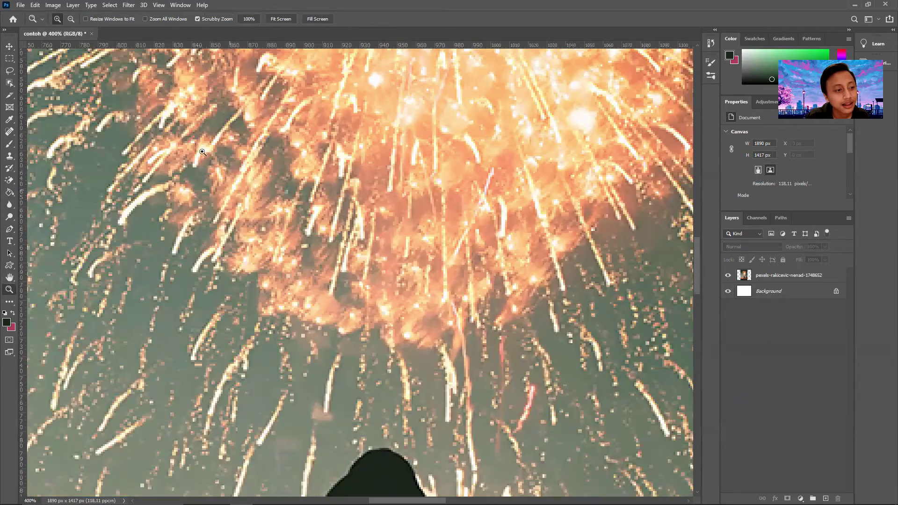
{"action": "left_click", "coordinate": [70, 19]}
{"action": "left_click_drag", "start_coordinate": [427, 211], "coordinate": [327, 219]}
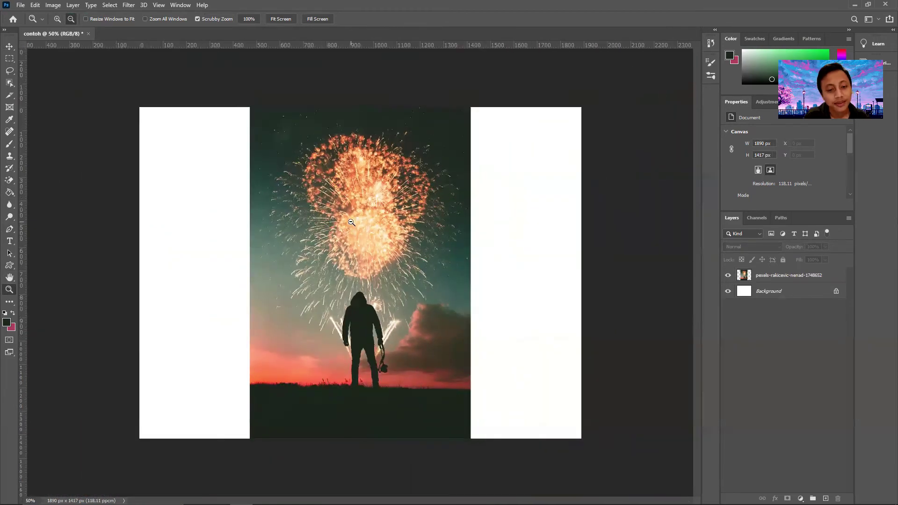
- With the Move tool active, zoom in on the lower fireworks to pixel level, about 9520%, and back out to the whole canvas
{"action": "left_click", "coordinate": [9, 46]}
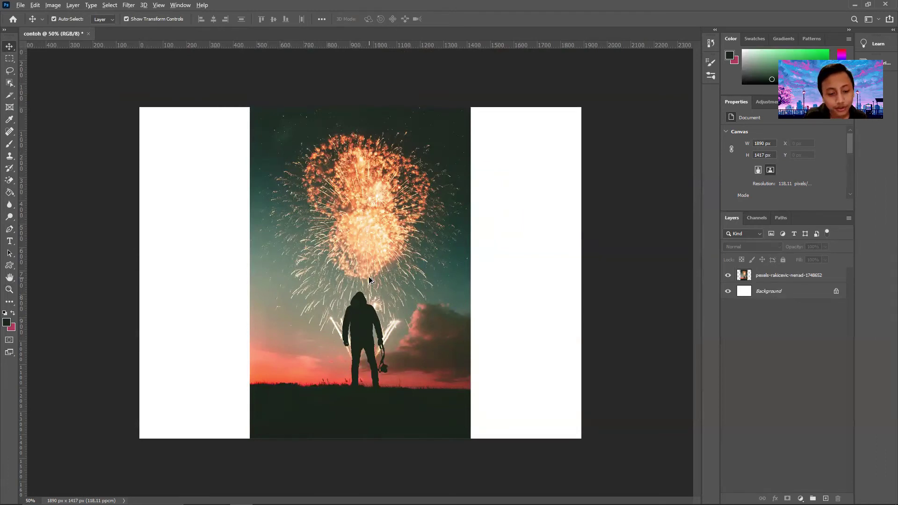
{"action": "scroll", "coordinate": [369, 280], "scroll_direction": "up", "scroll_amount": 10}
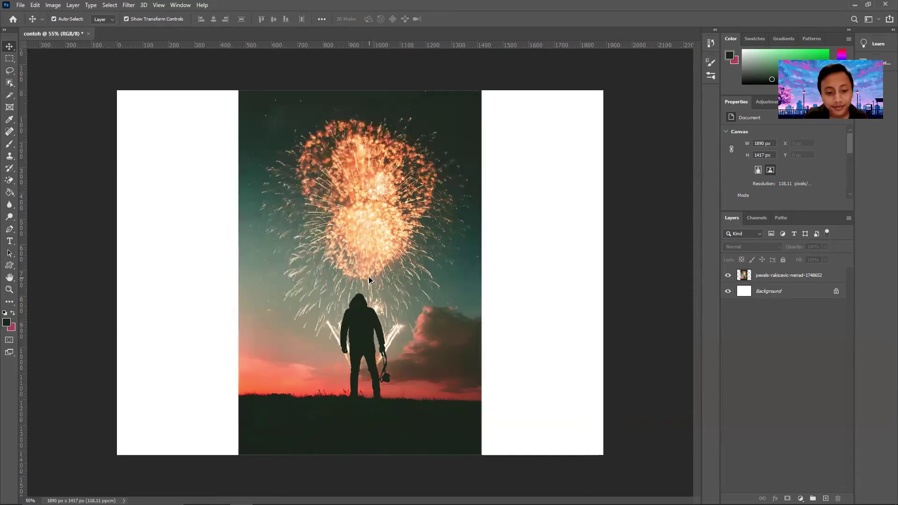
{"action": "scroll", "coordinate": [369, 279], "scroll_direction": "down", "scroll_amount": 12}
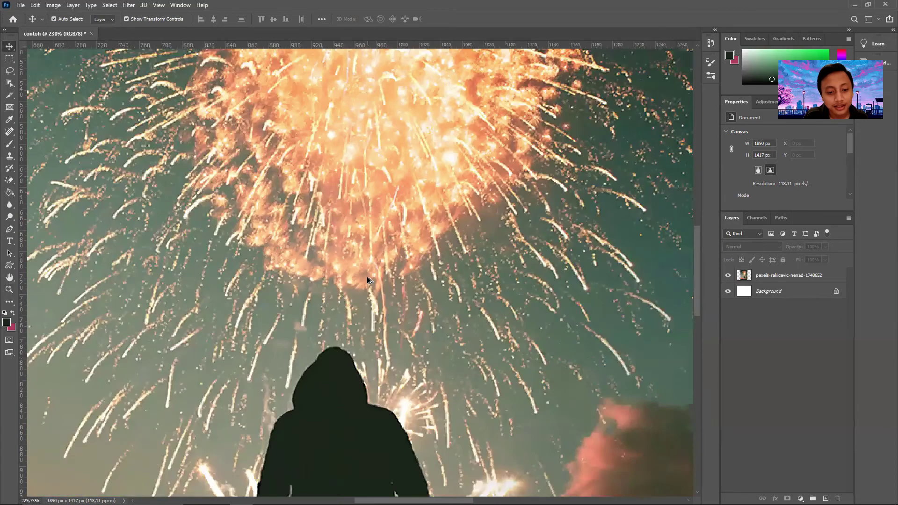
{"action": "scroll", "coordinate": [368, 280], "scroll_direction": "up", "scroll_amount": 5}
{"action": "scroll", "coordinate": [368, 280], "scroll_direction": "up", "scroll_amount": 16}
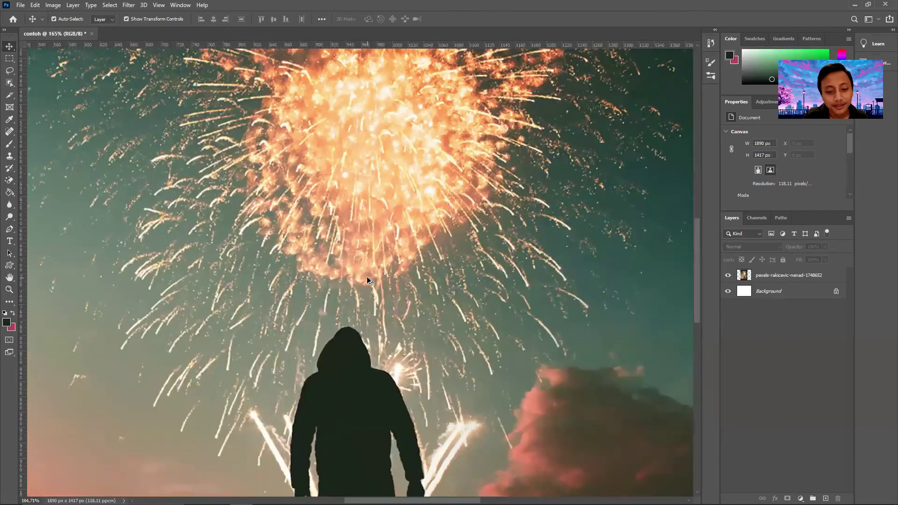
{"action": "scroll", "coordinate": [366, 277], "scroll_direction": "up", "scroll_amount": 3}
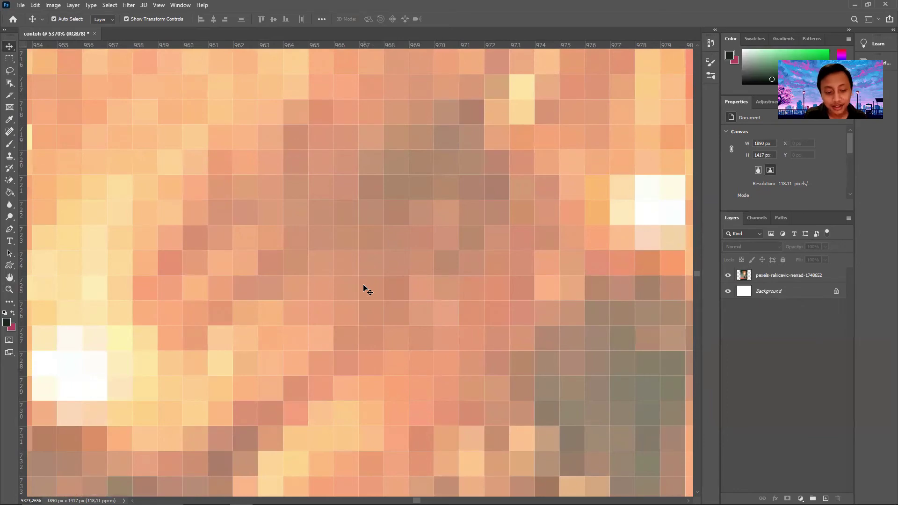
{"action": "scroll", "coordinate": [372, 290], "scroll_direction": "up", "scroll_amount": 4}
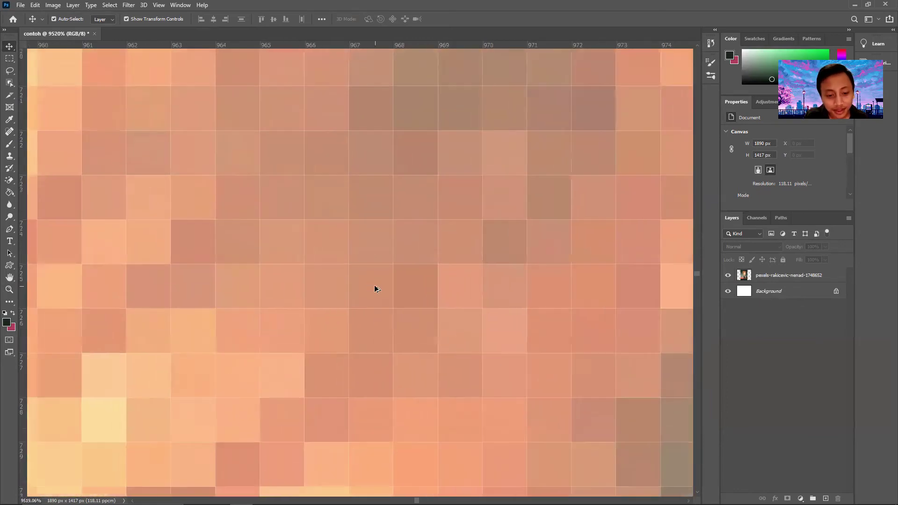
{"action": "scroll", "coordinate": [367, 288], "scroll_direction": "down", "scroll_amount": 5}
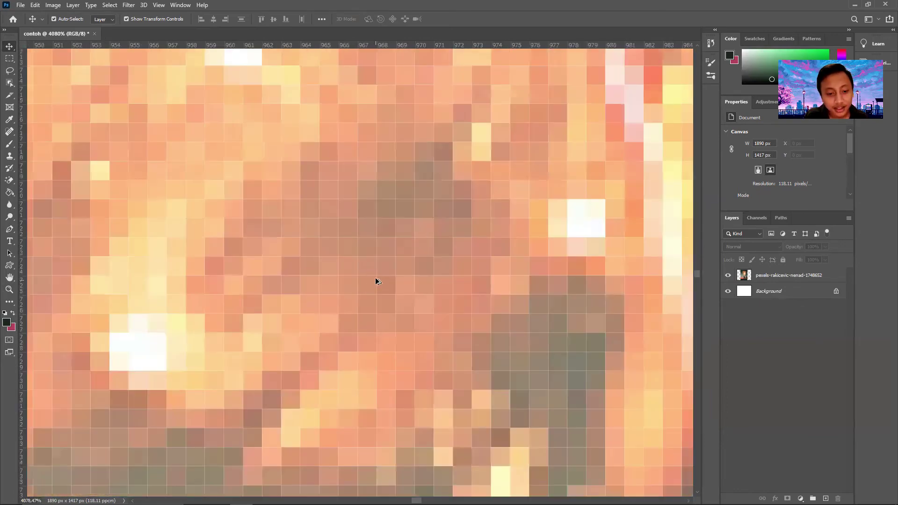
{"action": "scroll", "coordinate": [376, 279], "scroll_direction": "down", "scroll_amount": 10}
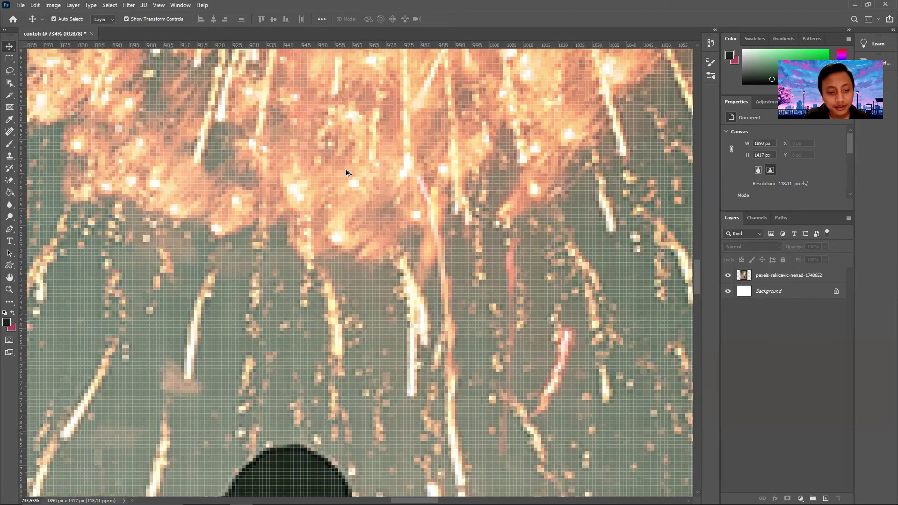
{"action": "scroll", "coordinate": [324, 192], "scroll_direction": "down", "scroll_amount": 2}
{"action": "scroll", "coordinate": [328, 217], "scroll_direction": "up", "scroll_amount": 1}
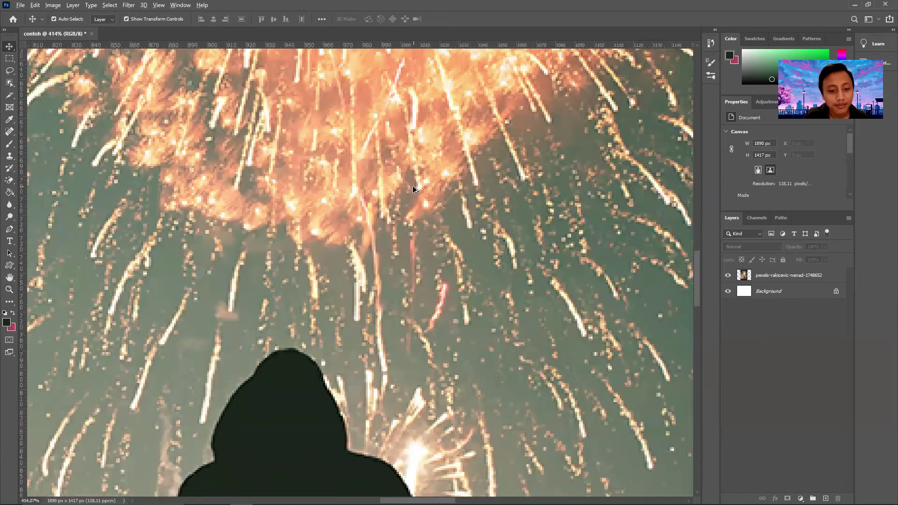
{"action": "scroll", "coordinate": [413, 187], "scroll_direction": "up", "scroll_amount": 1}
{"action": "scroll", "coordinate": [413, 186], "scroll_direction": "down", "scroll_amount": 5}
{"action": "scroll", "coordinate": [411, 187], "scroll_direction": "up", "scroll_amount": 1}
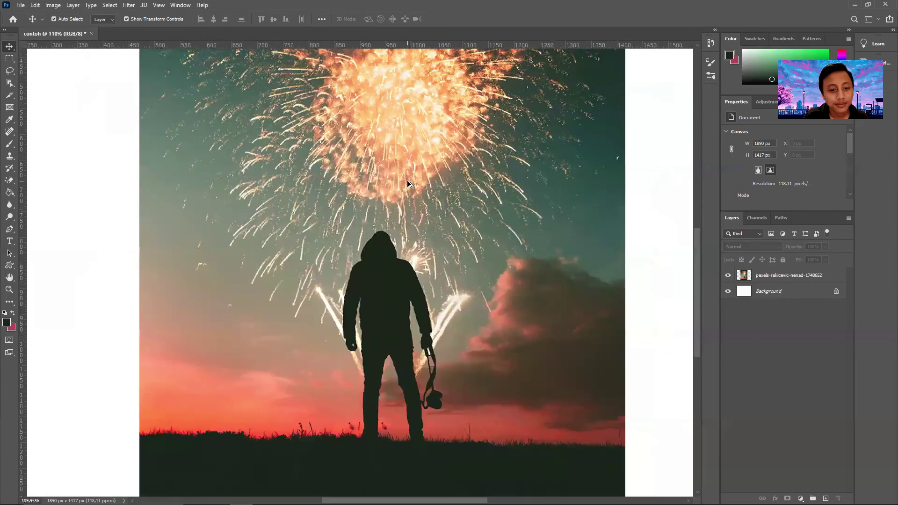
{"action": "scroll", "coordinate": [408, 183], "scroll_direction": "down", "scroll_amount": 2}
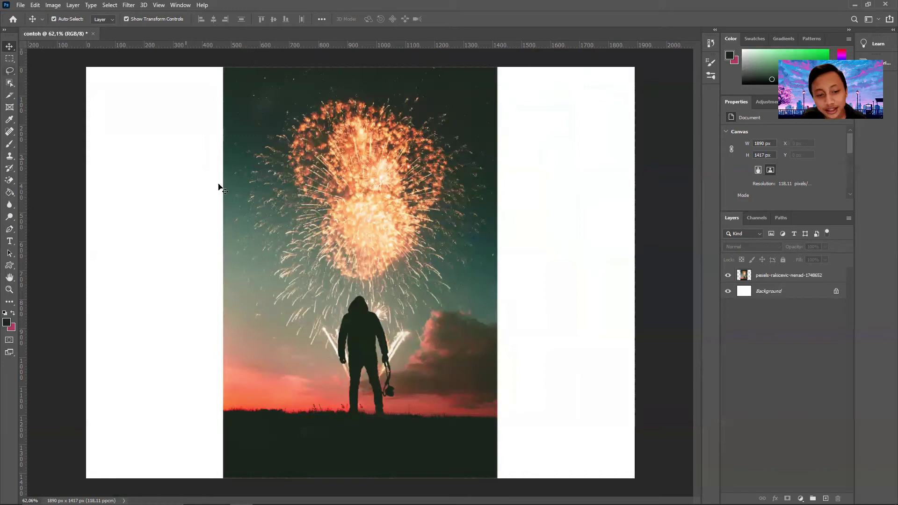
- Delete the fireworks photo layer so only the Background layer remains
{"action": "left_click", "coordinate": [307, 213]}
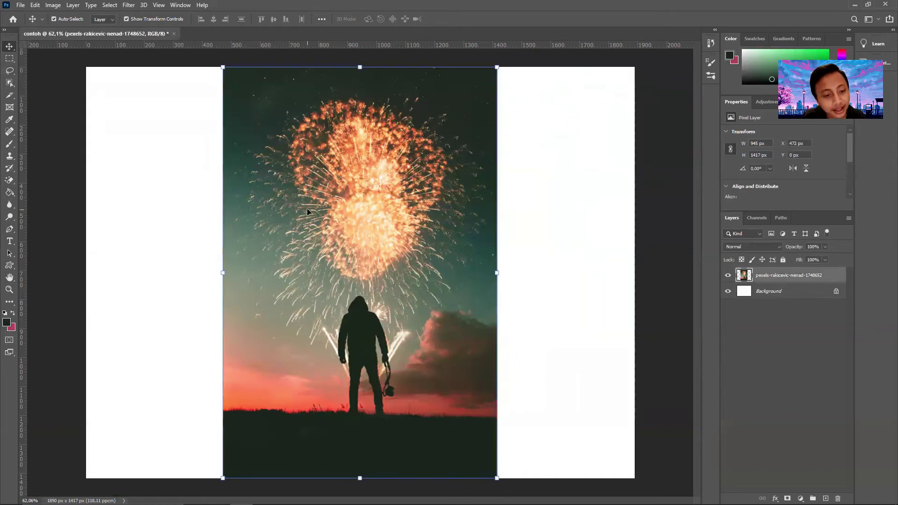
{"action": "key", "text": "Delete"}
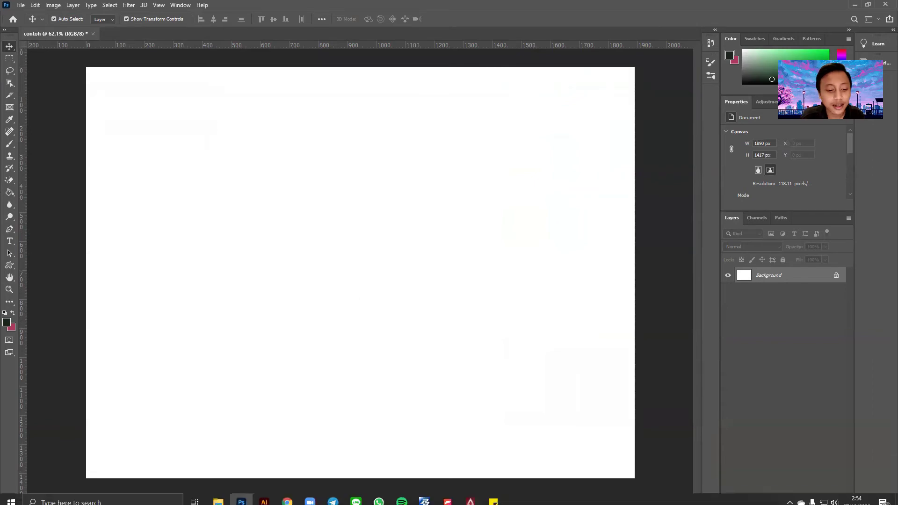
- Switch to Chrome and open freepik.com in a new browser tab
{"action": "left_click", "coordinate": [288, 489]}
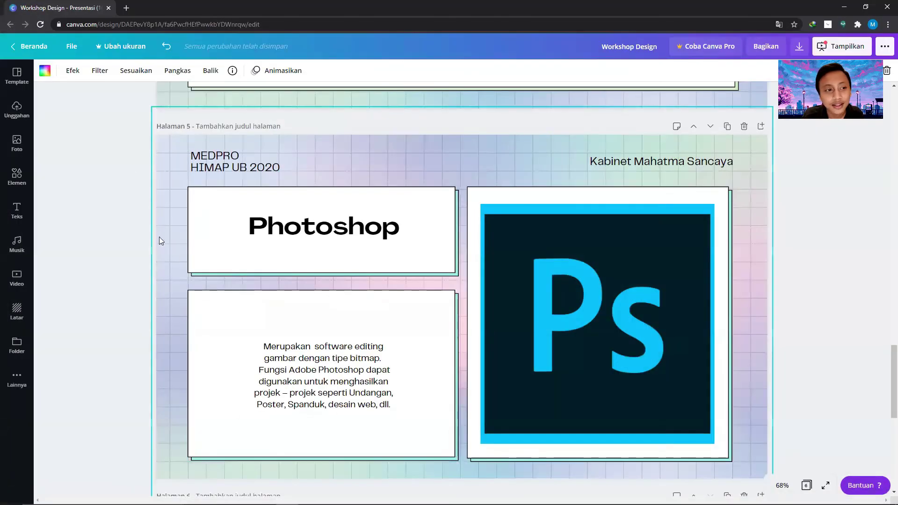
{"action": "left_click", "coordinate": [125, 8]}
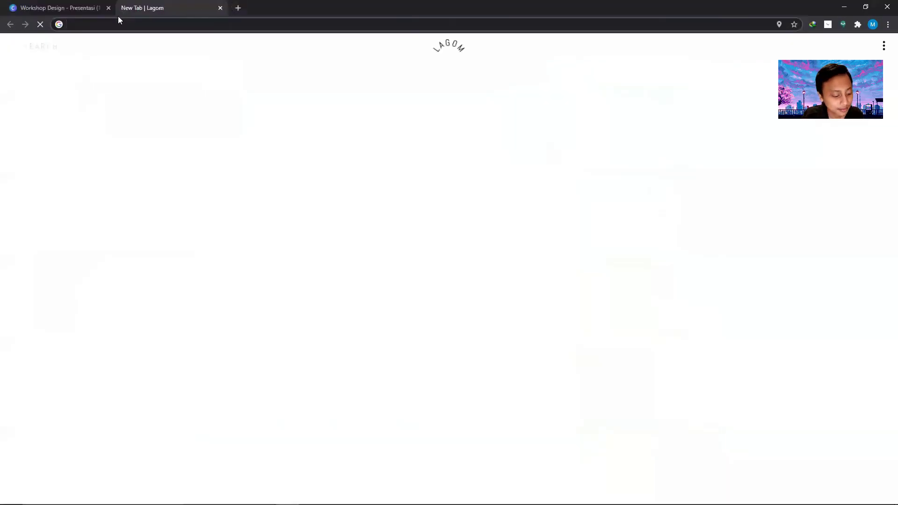
{"action": "type", "text": "fr"}
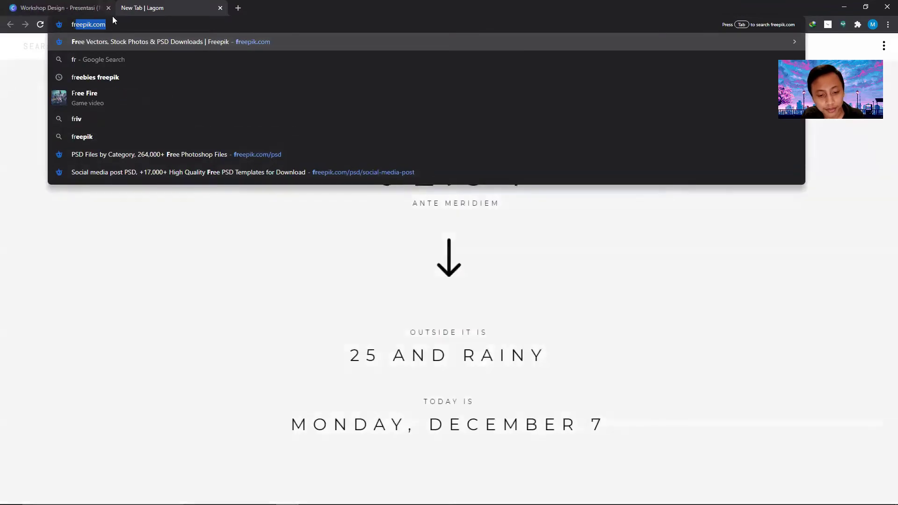
{"action": "left_click", "coordinate": [130, 45]}
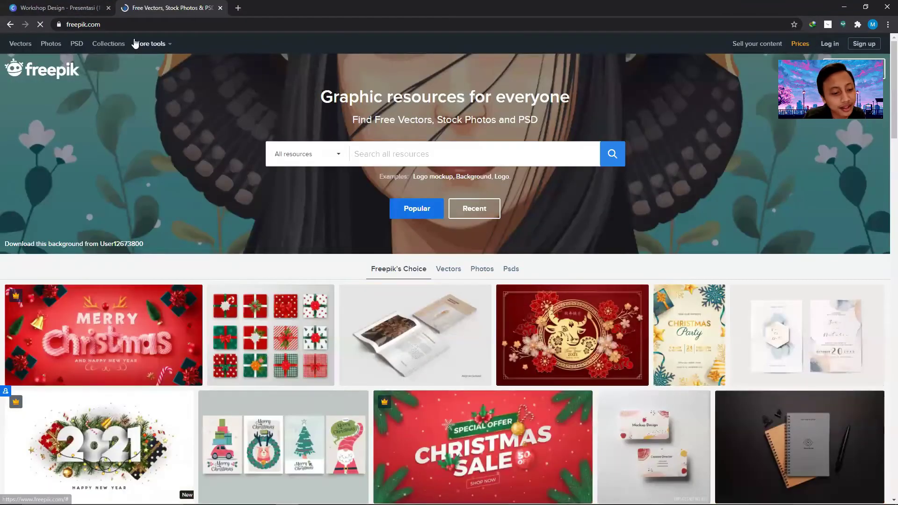
- Try to sign in to Freepik from its home page with the first suggested Google account
{"action": "scroll", "coordinate": [515, 304], "scroll_direction": "down", "scroll_amount": 1}
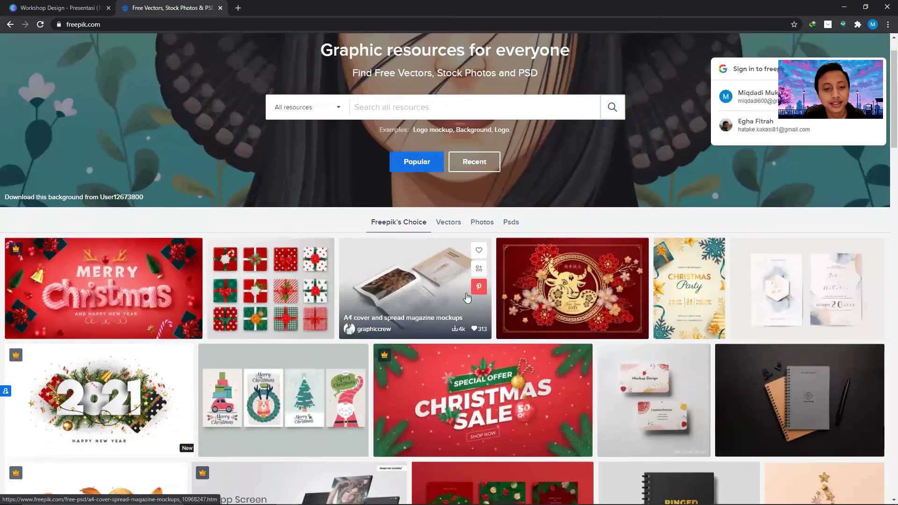
{"action": "scroll", "coordinate": [464, 290], "scroll_direction": "up", "scroll_amount": 1}
{"action": "left_click", "coordinate": [741, 97]}
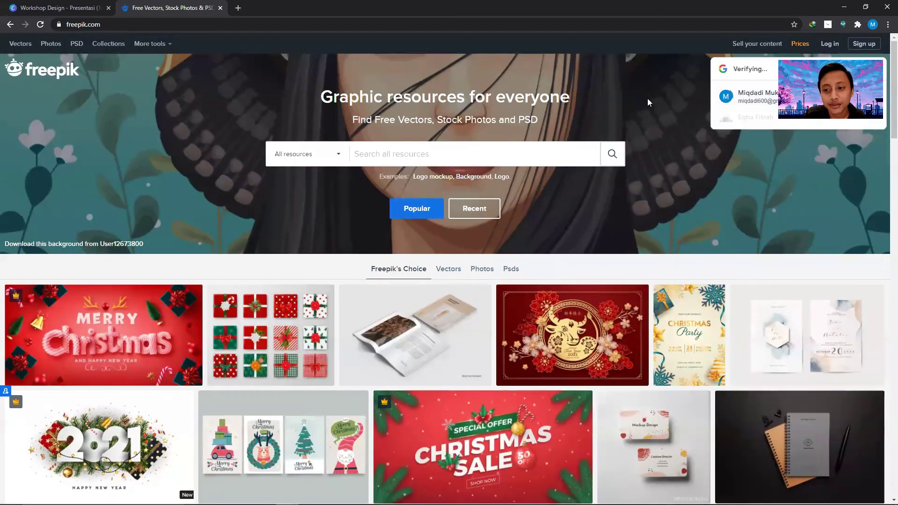
- Open Freepik's PSD category page and sign in there with the first suggested Google account
{"action": "left_click", "coordinate": [82, 49]}
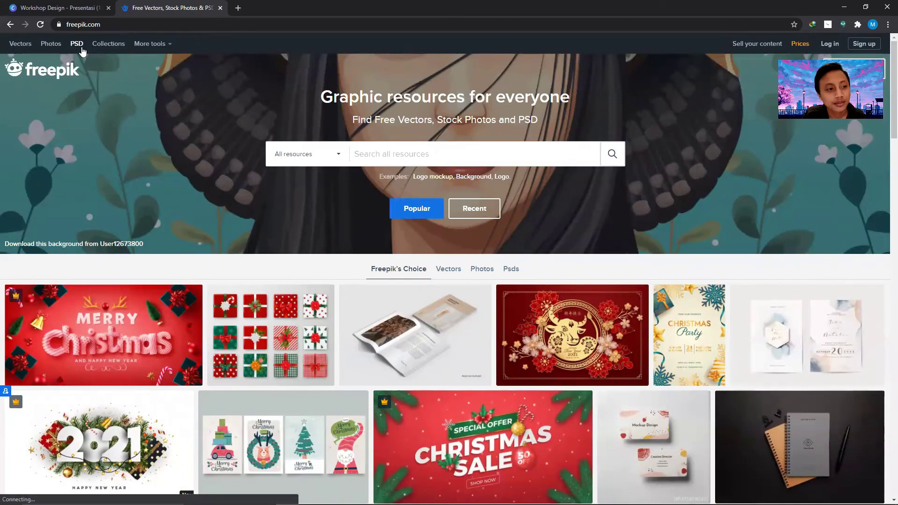
{"action": "scroll", "coordinate": [347, 222], "scroll_direction": "down", "scroll_amount": 5}
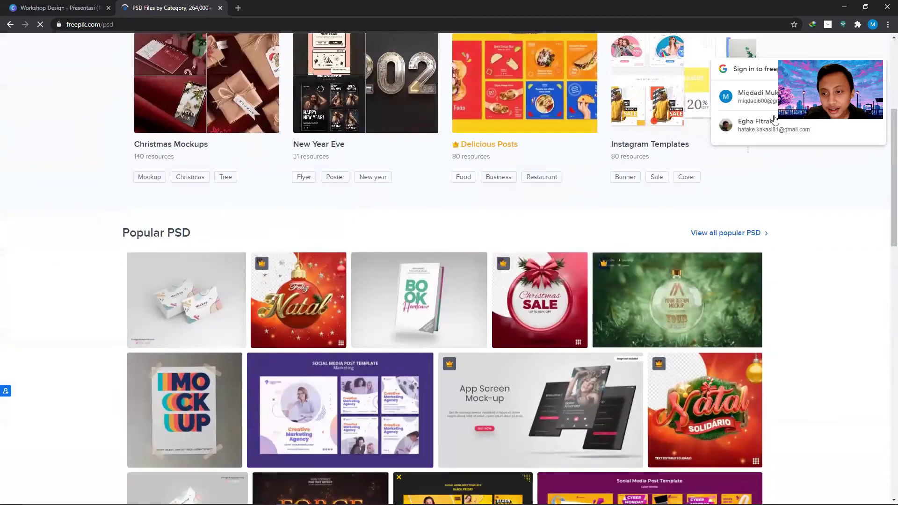
{"action": "scroll", "coordinate": [749, 108], "scroll_direction": "up", "scroll_amount": 5}
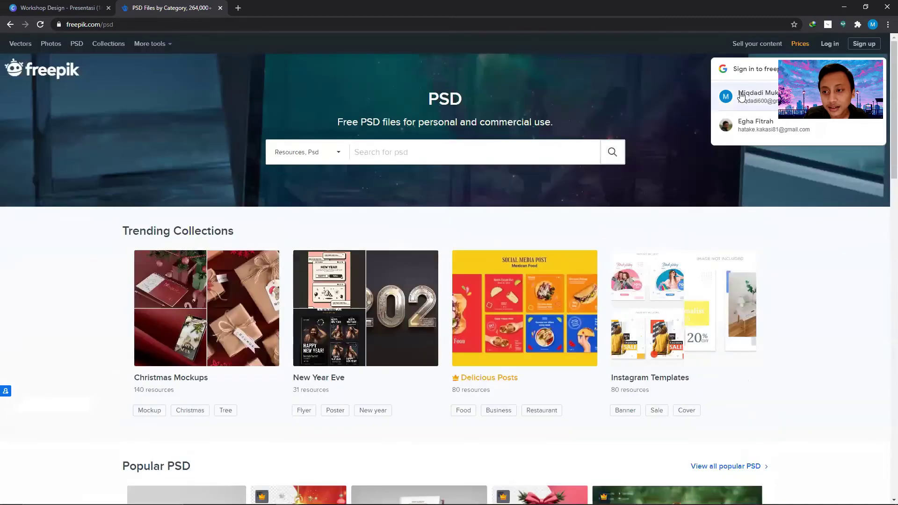
{"action": "left_click", "coordinate": [742, 96]}
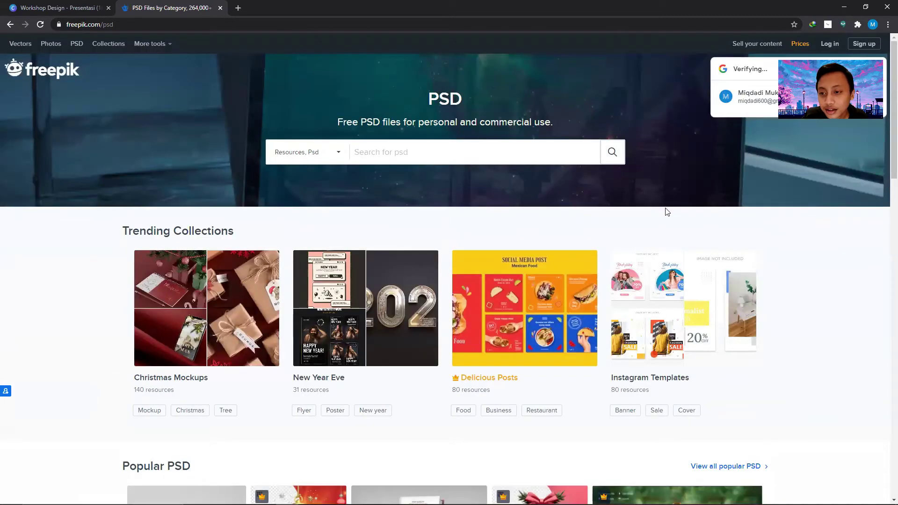
- Open the "Social media post" PSD collection from the page's main searches
{"action": "scroll", "coordinate": [537, 214], "scroll_direction": "down", "scroll_amount": 8}
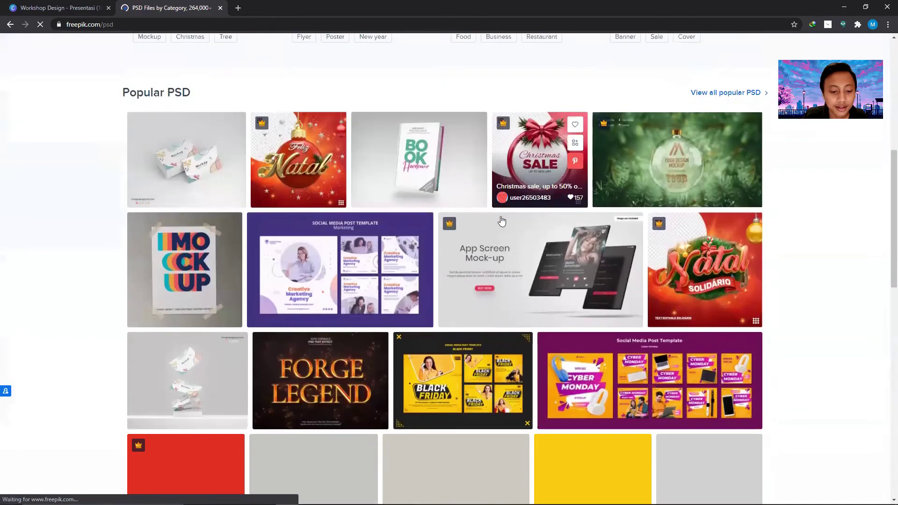
{"action": "scroll", "coordinate": [401, 205], "scroll_direction": "down", "scroll_amount": 10}
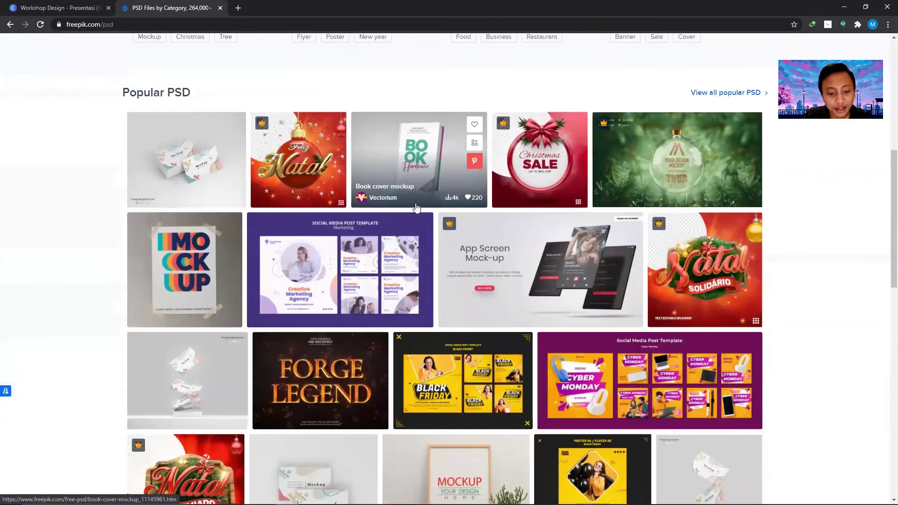
{"action": "scroll", "coordinate": [435, 202], "scroll_direction": "down", "scroll_amount": 6}
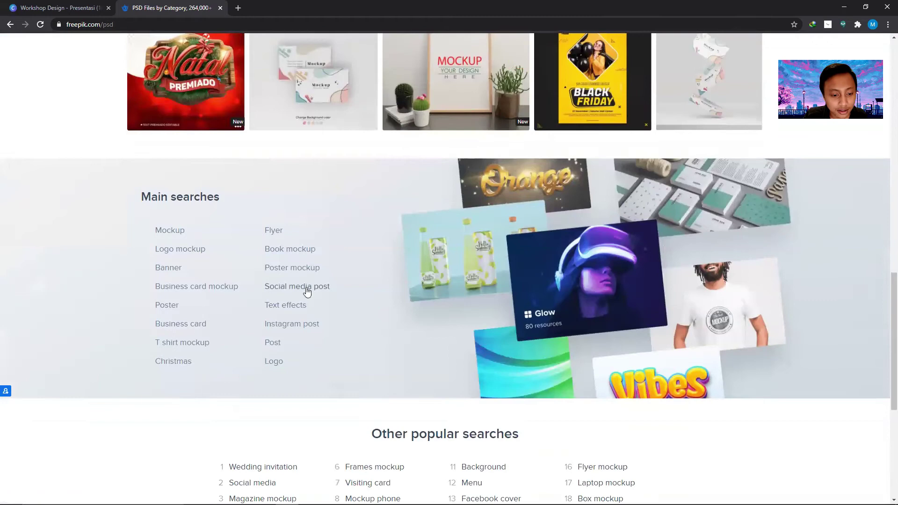
{"action": "left_click", "coordinate": [306, 288]}
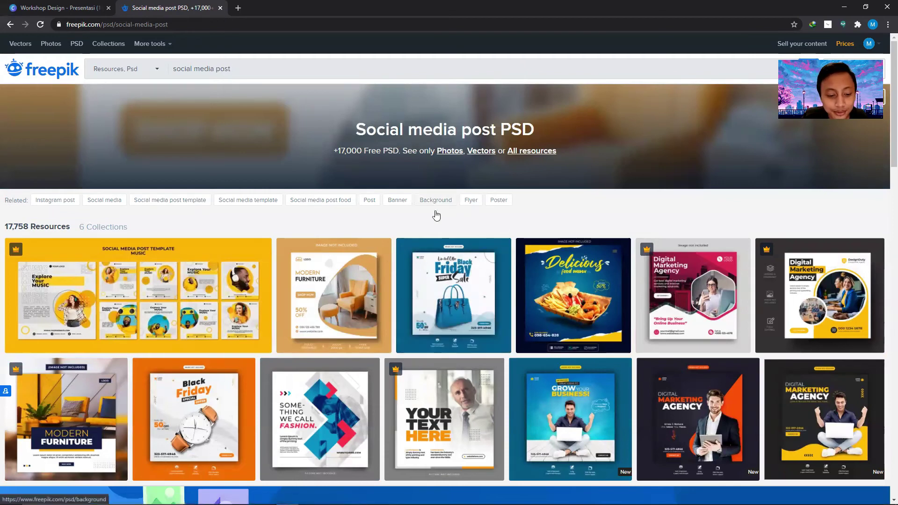
- Browse the social media post PSD results and open the free "Social media posts template with home decor business"
{"action": "scroll", "coordinate": [401, 308], "scroll_direction": "down", "scroll_amount": 3}
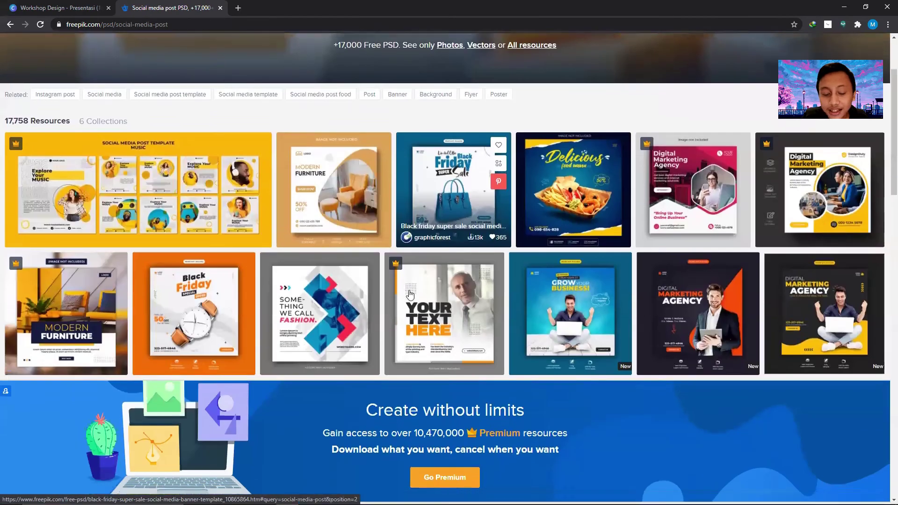
{"action": "scroll", "coordinate": [380, 269], "scroll_direction": "down", "scroll_amount": 4}
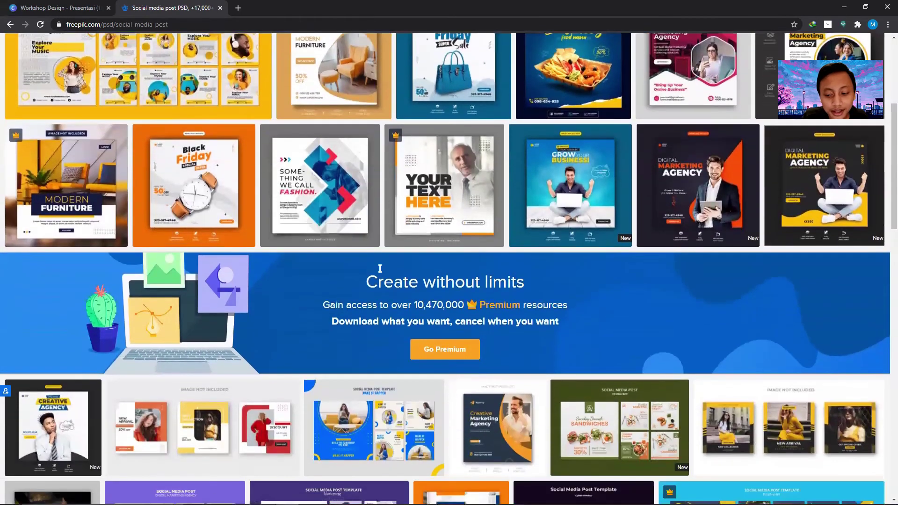
{"action": "scroll", "coordinate": [389, 256], "scroll_direction": "down", "scroll_amount": 2}
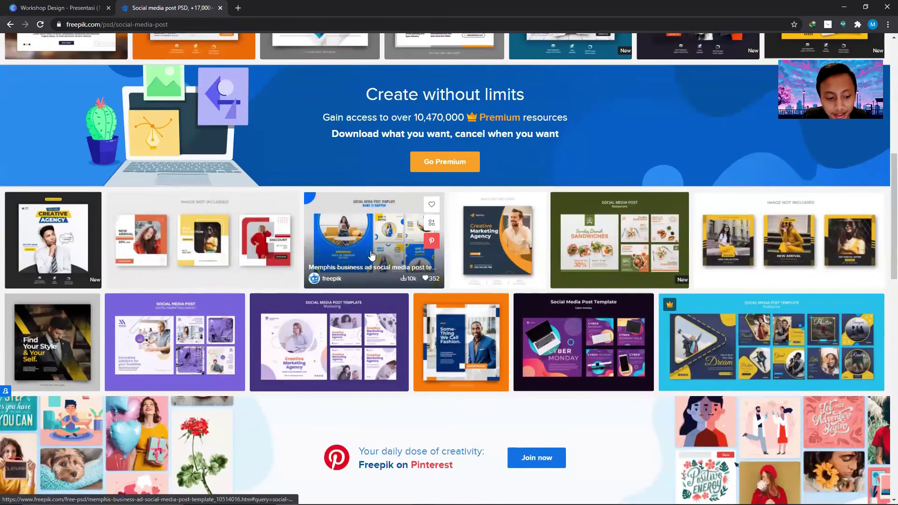
{"action": "scroll", "coordinate": [453, 233], "scroll_direction": "down", "scroll_amount": 6}
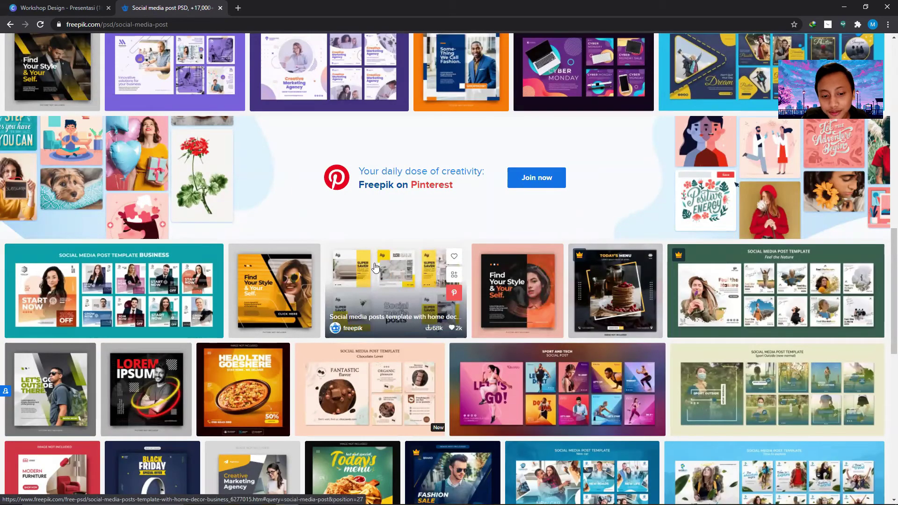
{"action": "scroll", "coordinate": [254, 234], "scroll_direction": "up", "scroll_amount": 3}
{"action": "scroll", "coordinate": [249, 229], "scroll_direction": "down", "scroll_amount": 10}
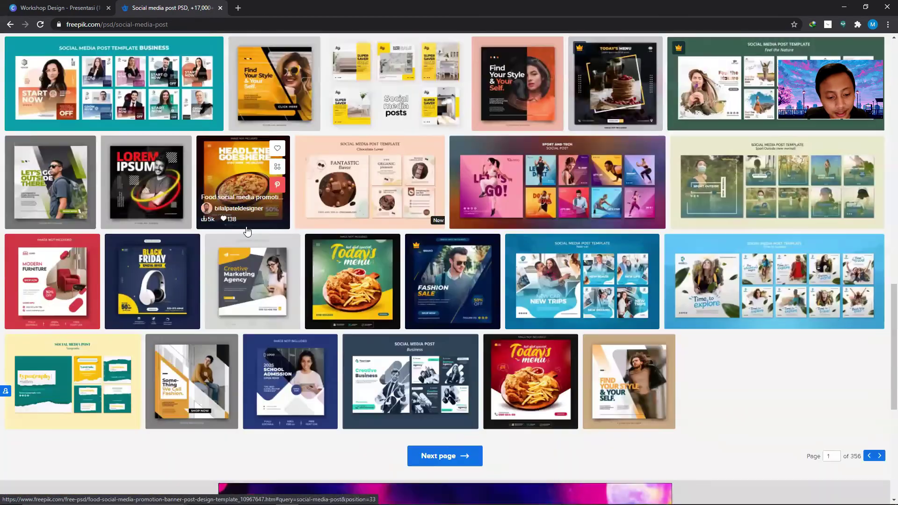
{"action": "scroll", "coordinate": [253, 214], "scroll_direction": "up", "scroll_amount": 3}
{"action": "scroll", "coordinate": [253, 214], "scroll_direction": "up", "scroll_amount": 8}
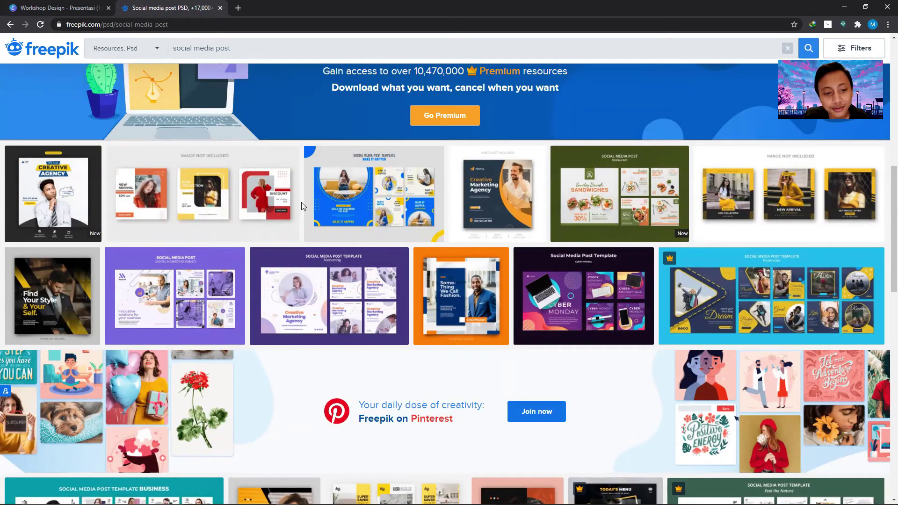
{"action": "scroll", "coordinate": [301, 202], "scroll_direction": "down", "scroll_amount": 3}
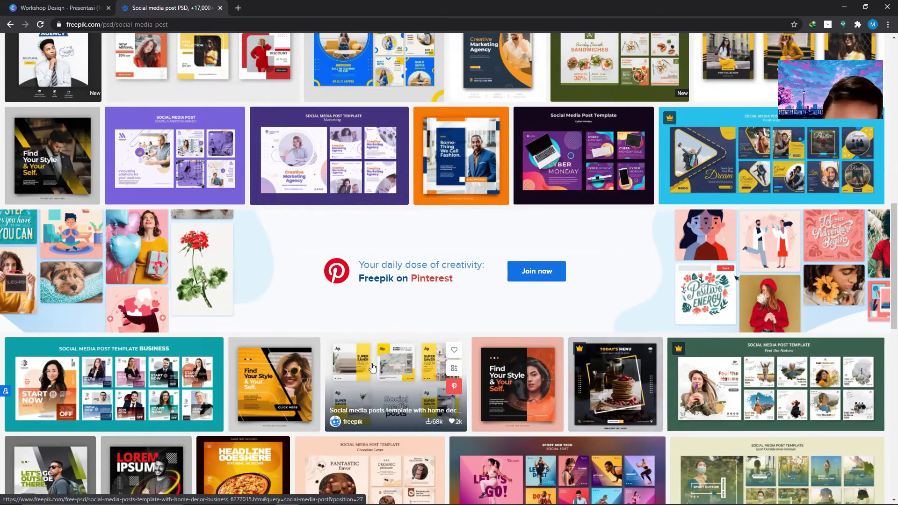
{"action": "left_click", "coordinate": [374, 372]}
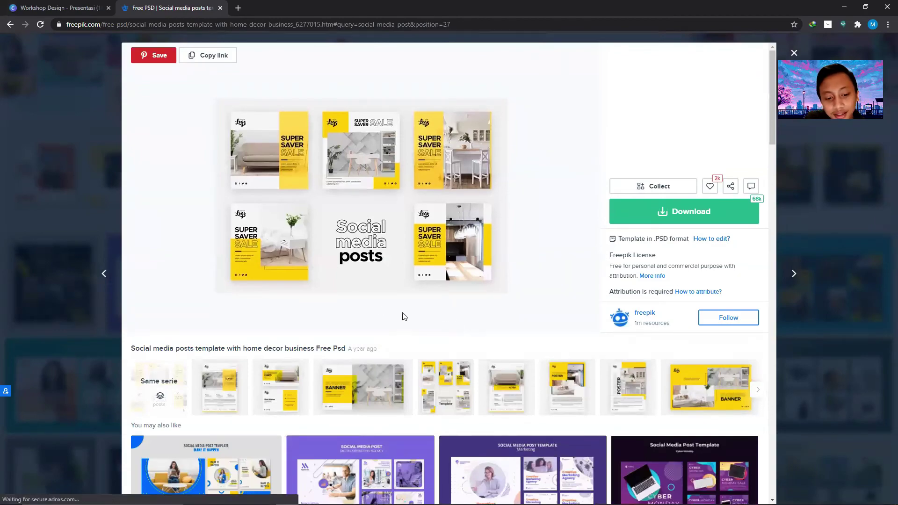
- Examine the related template suggestions below the home decor template and return to its preview
{"action": "scroll", "coordinate": [349, 204], "scroll_direction": "down", "scroll_amount": 13}
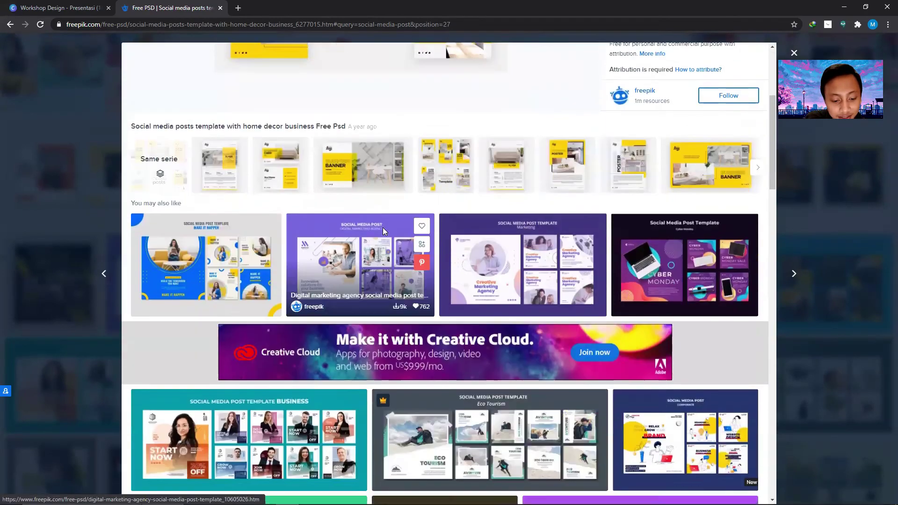
{"action": "scroll", "coordinate": [391, 247], "scroll_direction": "down", "scroll_amount": 9}
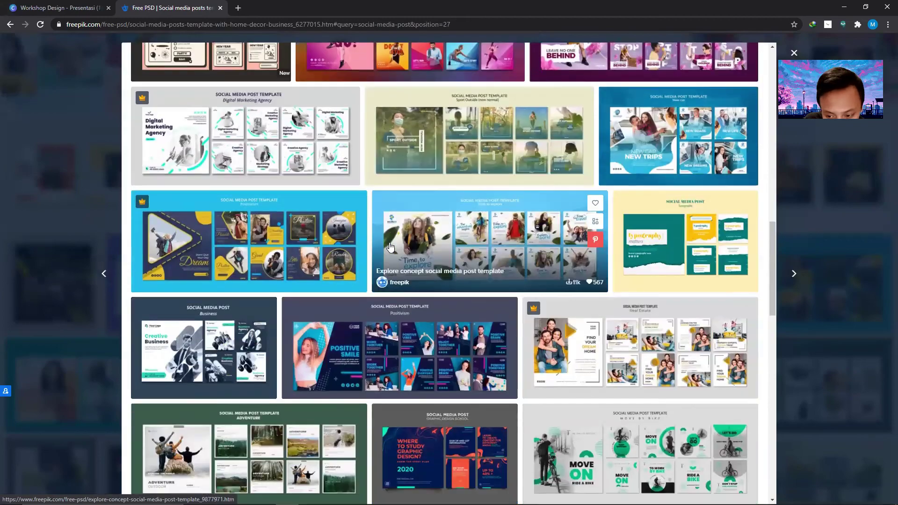
{"action": "scroll", "coordinate": [393, 250], "scroll_direction": "down", "scroll_amount": 4}
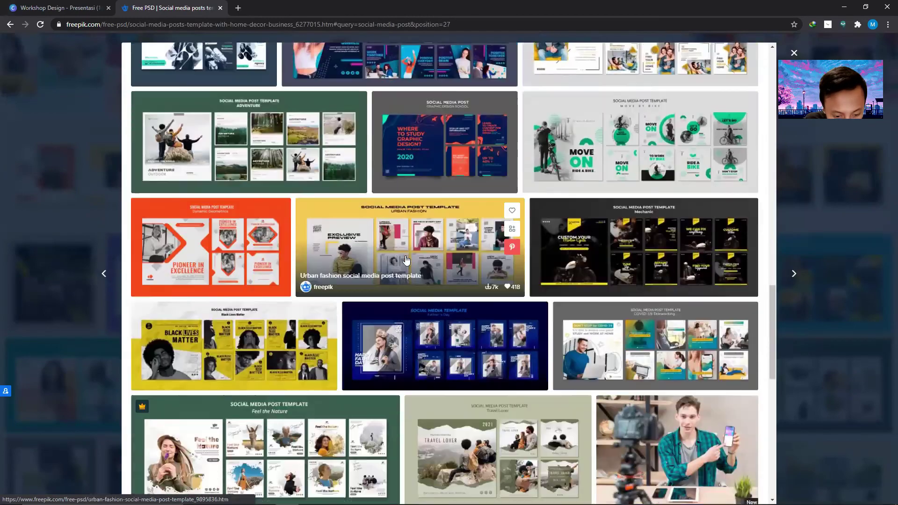
{"action": "scroll", "coordinate": [405, 258], "scroll_direction": "up", "scroll_amount": 8}
{"action": "scroll", "coordinate": [405, 260], "scroll_direction": "up", "scroll_amount": 18}
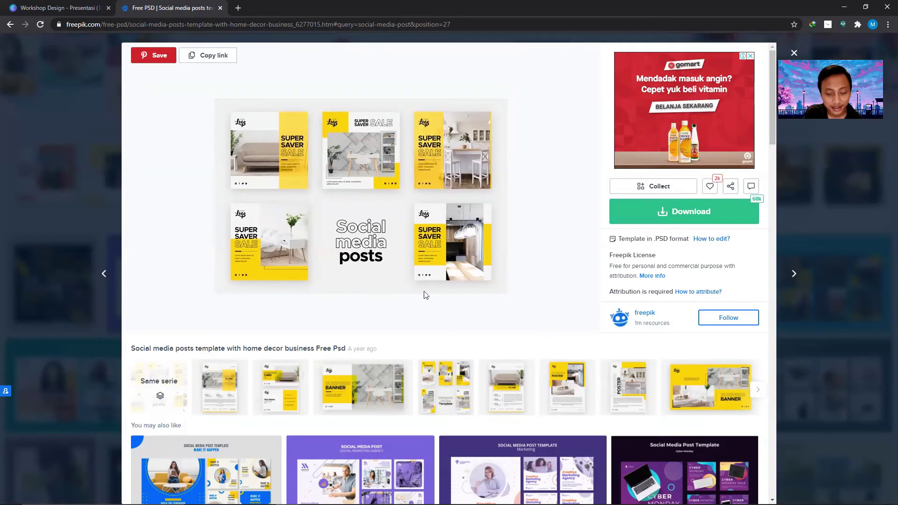
- Switch to Photoshop and create a new document from the recent 2000 x 2000 px preset at 300 ppi with a white background
{"action": "mouse_move", "coordinate": [445, 503]}
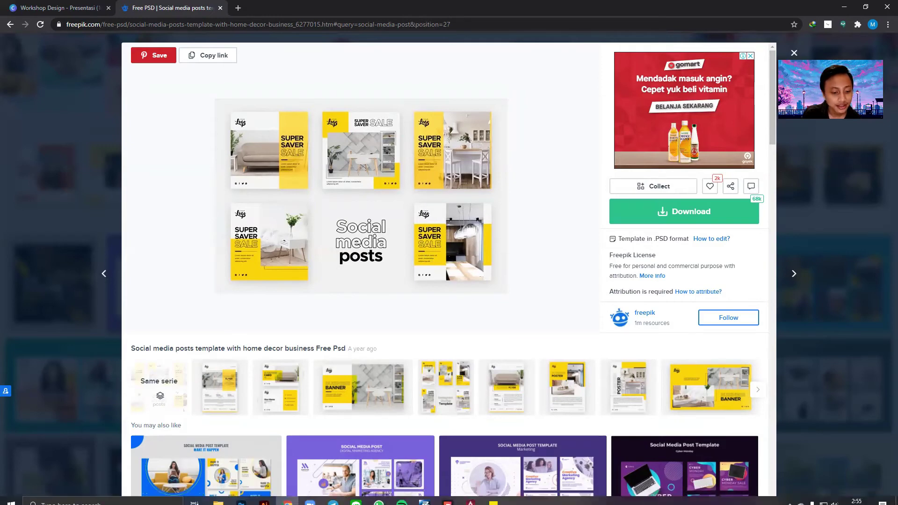
{"action": "left_click", "coordinate": [241, 496]}
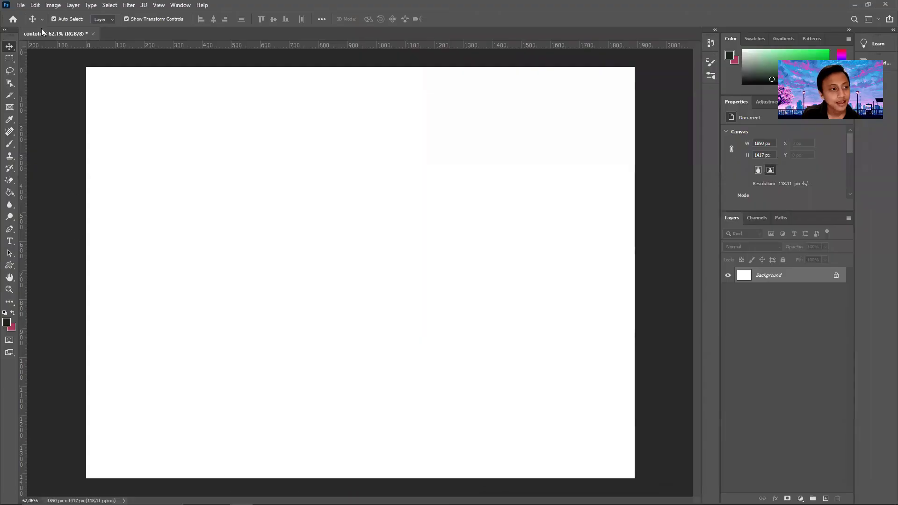
{"action": "left_click", "coordinate": [21, 5]}
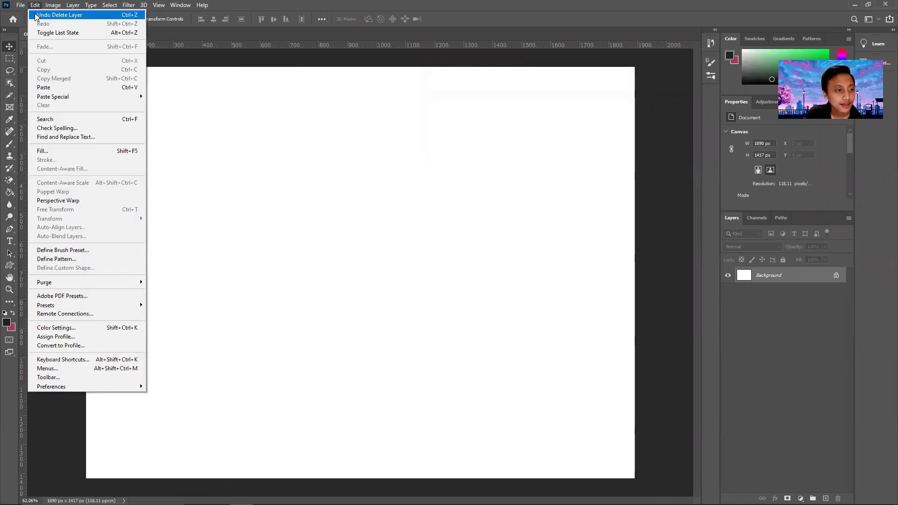
{"action": "left_click", "coordinate": [28, 15]}
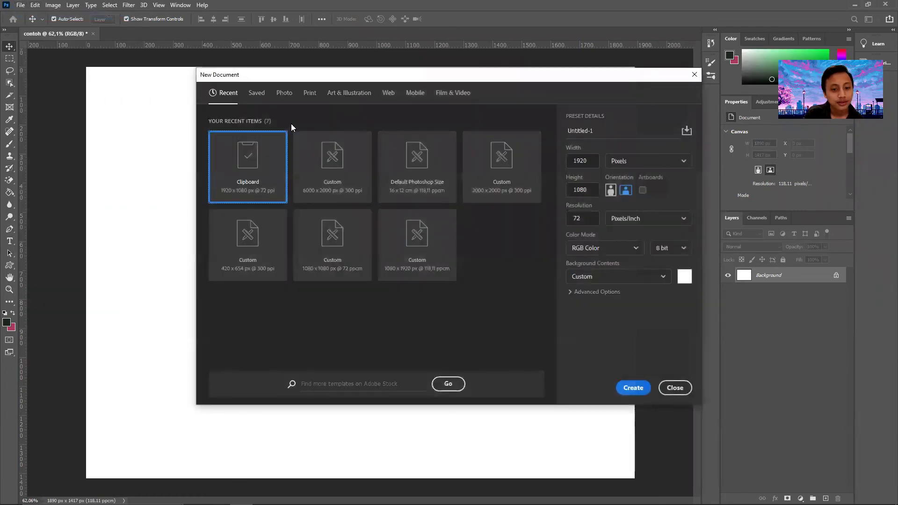
{"action": "left_click", "coordinate": [501, 169]}
{"action": "left_click", "coordinate": [633, 388]}
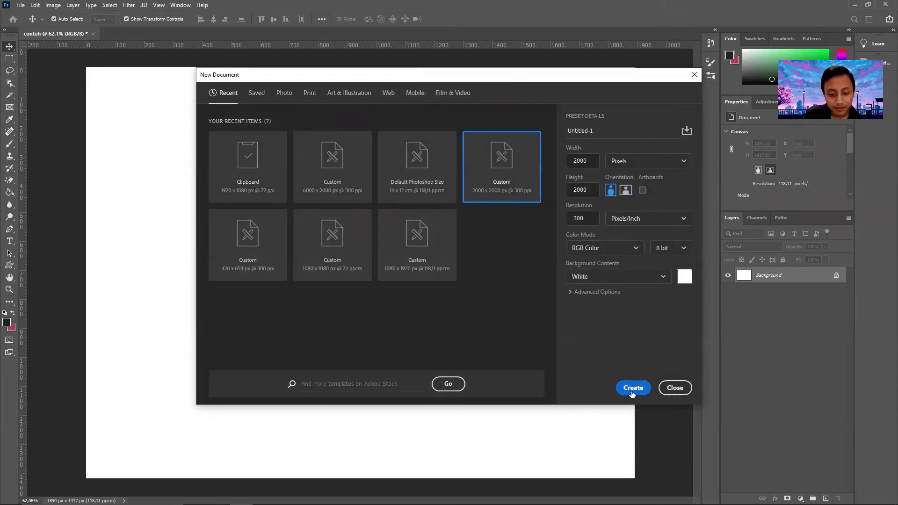
- Close the contoh document without saving its changes, leaving the new blank canvas open
{"action": "left_click", "coordinate": [93, 34]}
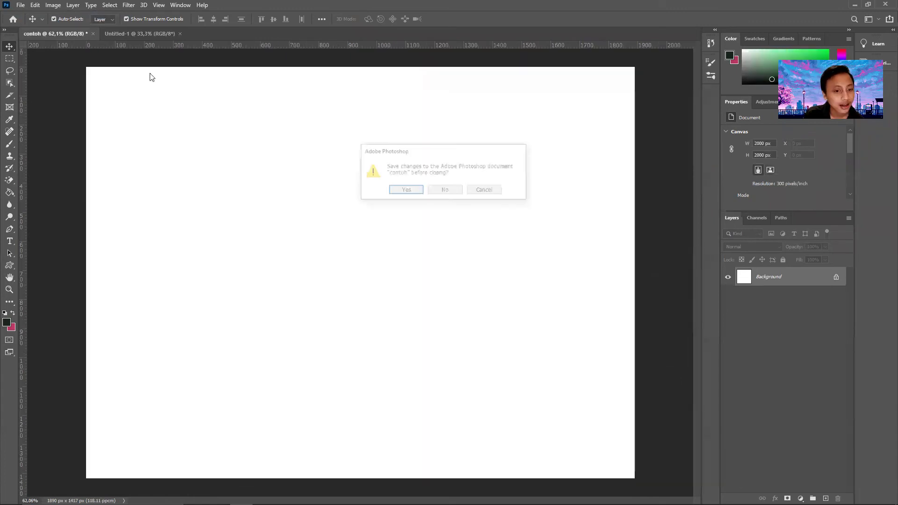
{"action": "left_click", "coordinate": [446, 192]}
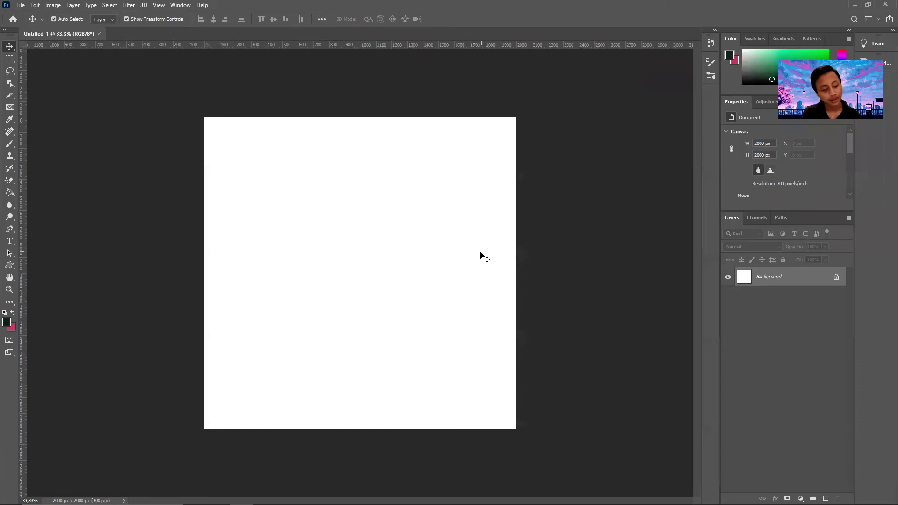
{"action": "scroll", "coordinate": [482, 256], "scroll_direction": "up", "scroll_amount": 5}
{"action": "scroll", "coordinate": [479, 260], "scroll_direction": "down", "scroll_amount": 4}
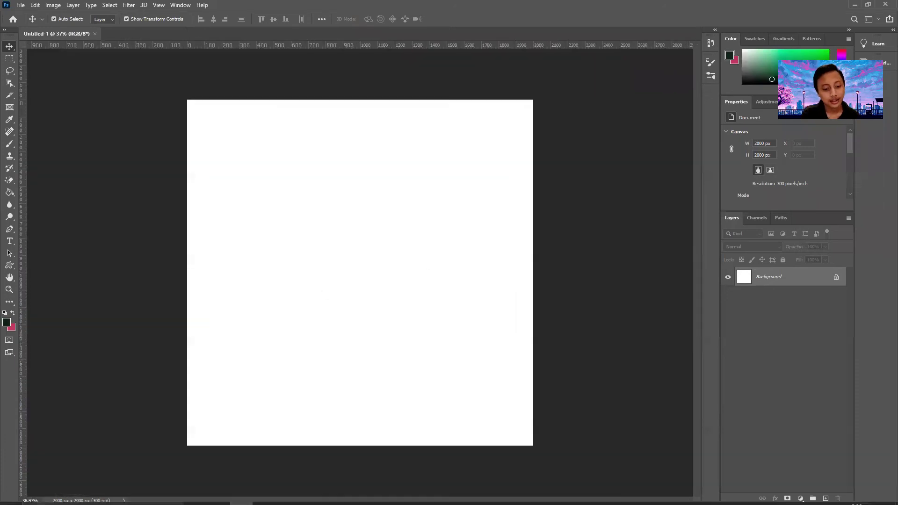
- Check the home decor template in Chrome, then place a horizontal and a vertical guide through the centre of the Photoshop canvas
{"action": "left_click", "coordinate": [287, 496]}
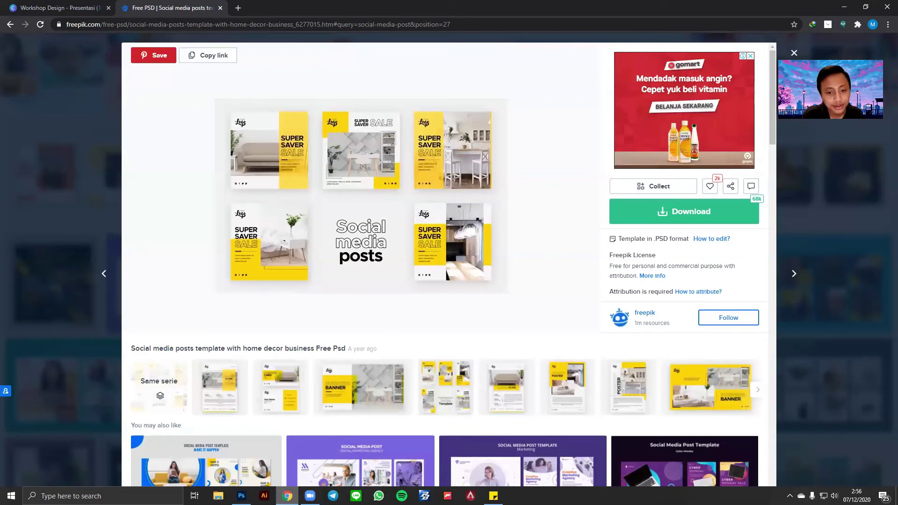
{"action": "left_click", "coordinate": [287, 496]}
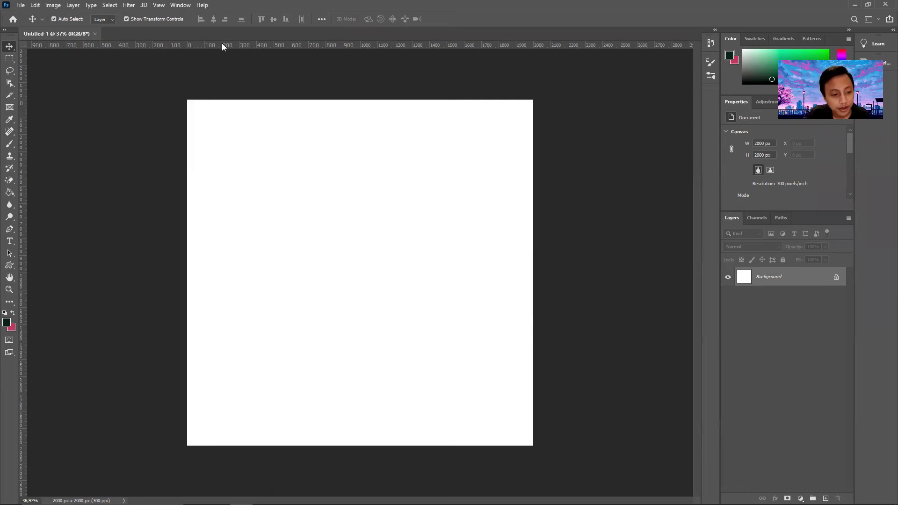
{"action": "left_click_drag", "start_coordinate": [245, 44], "coordinate": [273, 273]}
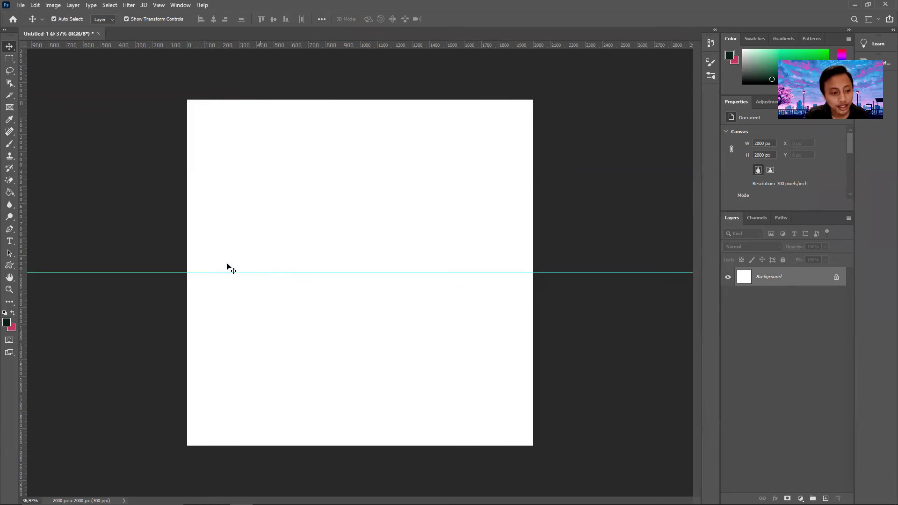
{"action": "left_click_drag", "start_coordinate": [25, 212], "coordinate": [360, 220]}
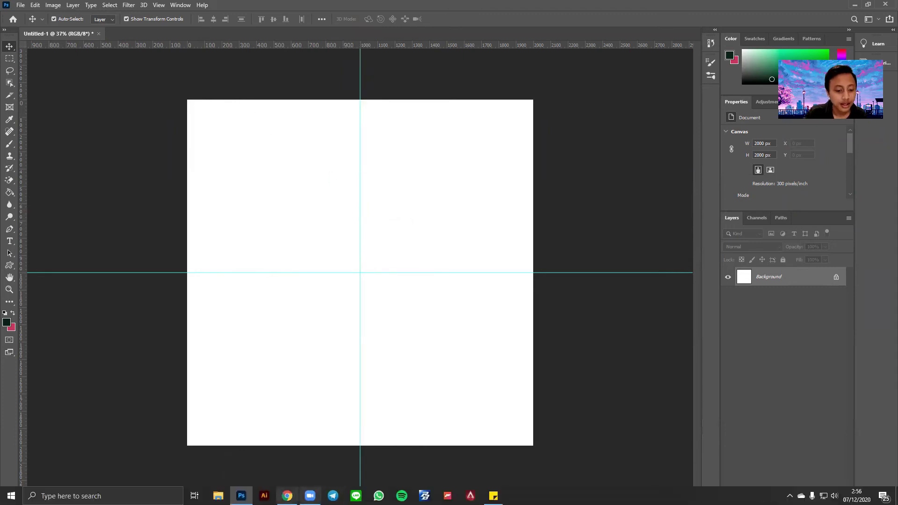
- Recheck the Chrome template, then add Photoshop guides along all four canvas edges and horizontally at about 500 px and 1500 px
{"action": "left_click", "coordinate": [288, 496]}
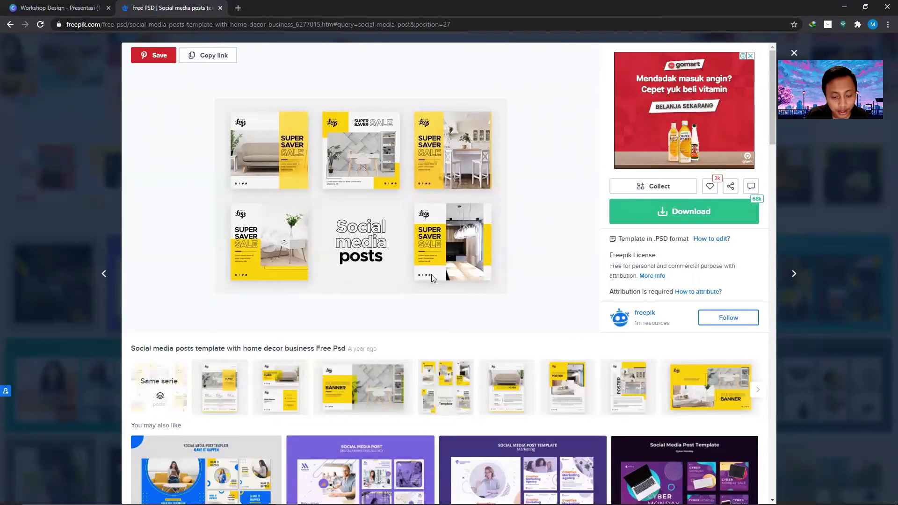
{"action": "left_click", "coordinate": [242, 496]}
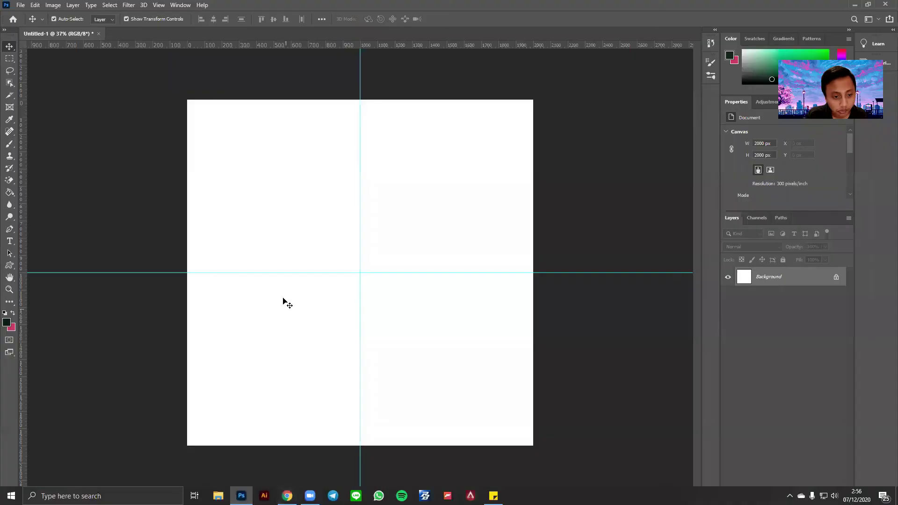
{"action": "left_click_drag", "start_coordinate": [212, 45], "coordinate": [240, 446]}
{"action": "left_click_drag", "start_coordinate": [24, 182], "coordinate": [187, 186]}
{"action": "left_click_drag", "start_coordinate": [26, 199], "coordinate": [533, 194]}
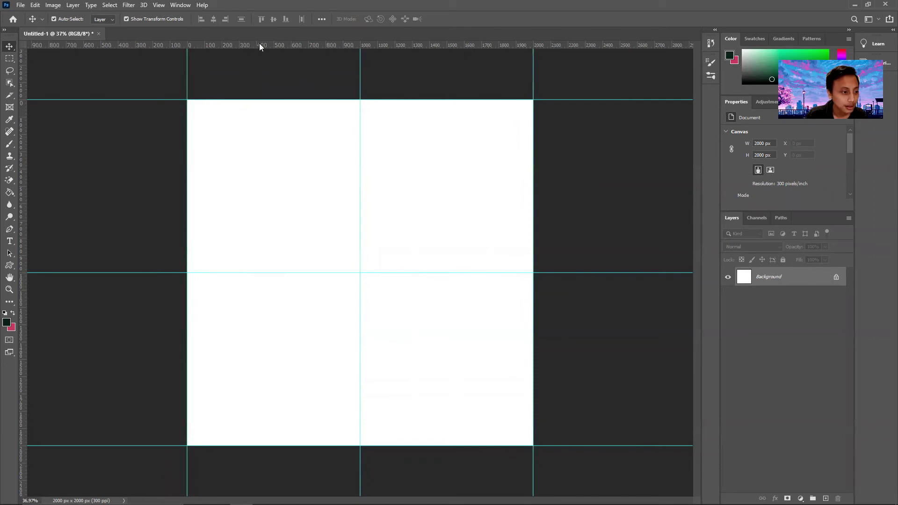
{"action": "left_click_drag", "start_coordinate": [259, 44], "coordinate": [254, 186]}
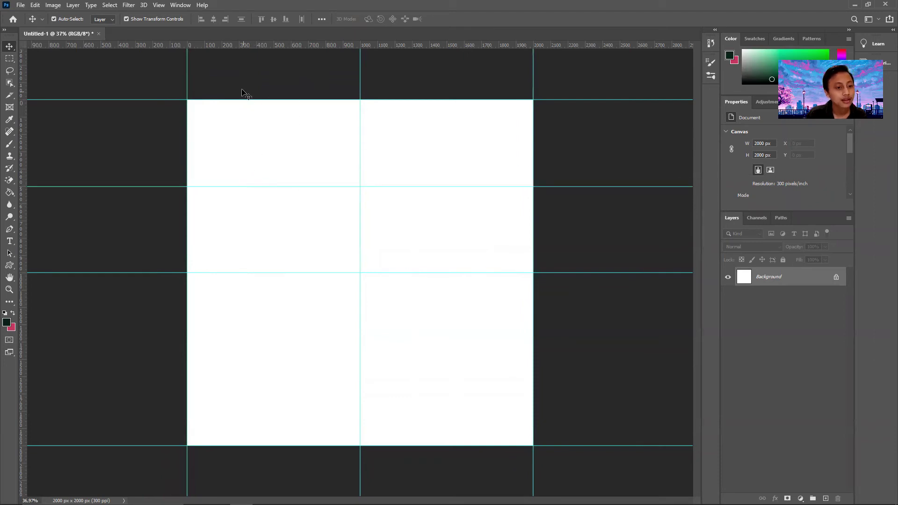
{"action": "left_click_drag", "start_coordinate": [247, 45], "coordinate": [243, 360]}
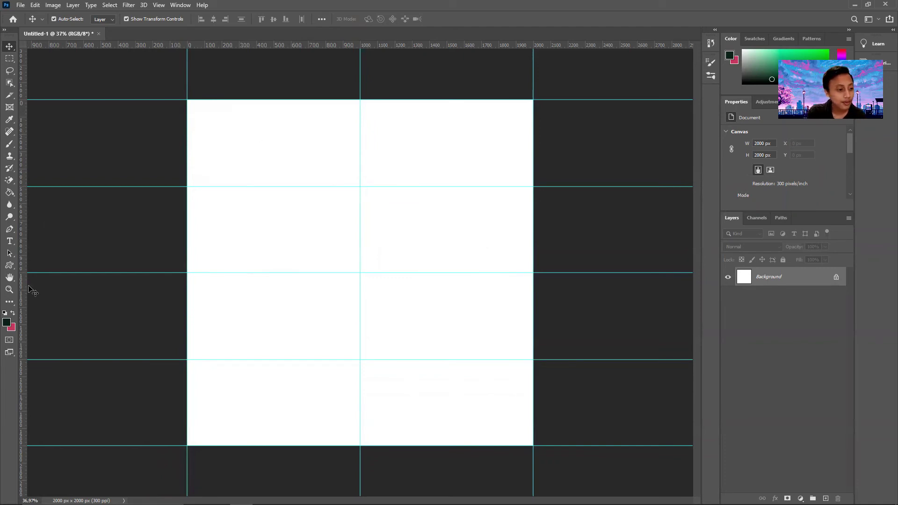
- Consult the Chrome template and, with Photoshop's Rectangle tool in Path mode, draw a path about 928 x 434 px in the canvas's upper-left area
{"action": "left_click", "coordinate": [10, 266]}
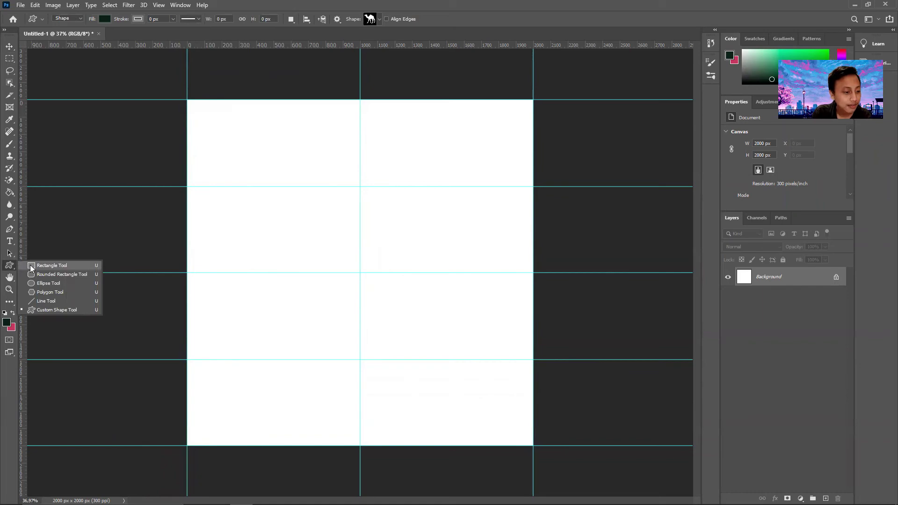
{"action": "left_click", "coordinate": [31, 265]}
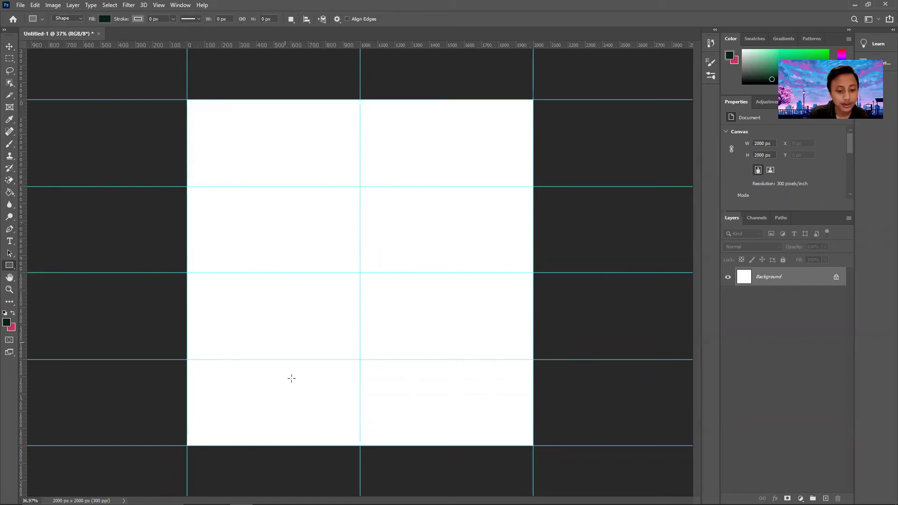
{"action": "left_click", "coordinate": [287, 496]}
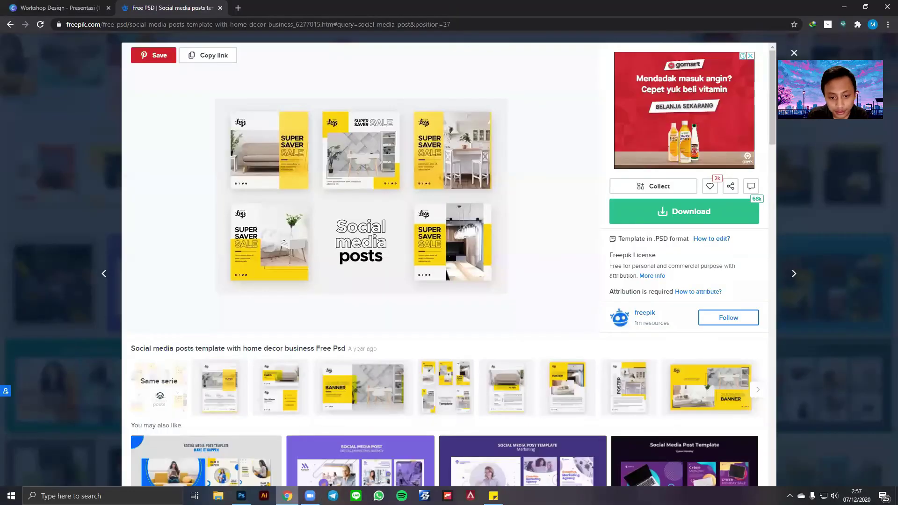
{"action": "left_click", "coordinate": [241, 496]}
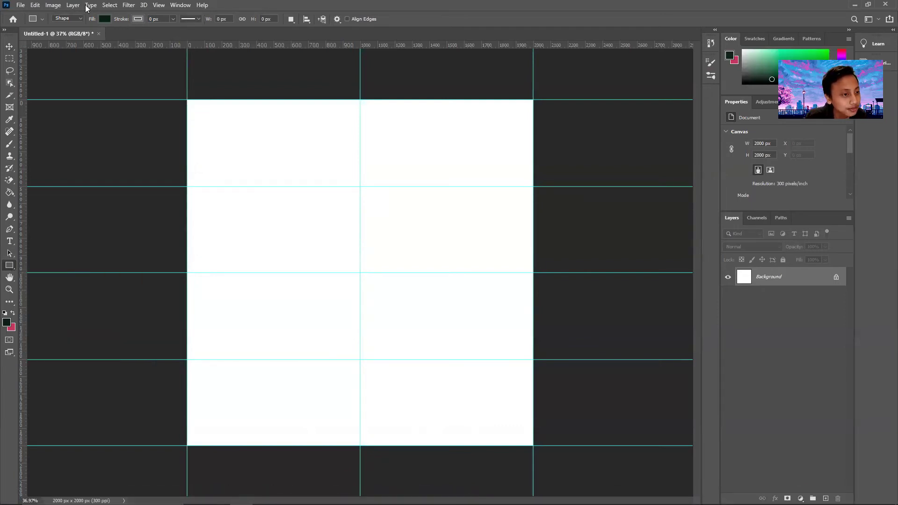
{"action": "left_click", "coordinate": [62, 18]}
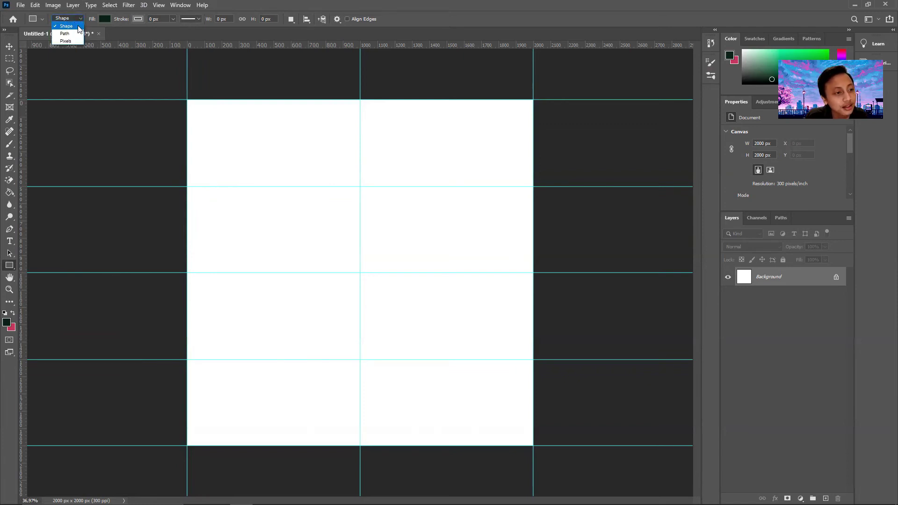
{"action": "left_click", "coordinate": [65, 33]}
{"action": "left_click_drag", "start_coordinate": [207, 146], "coordinate": [368, 221]}
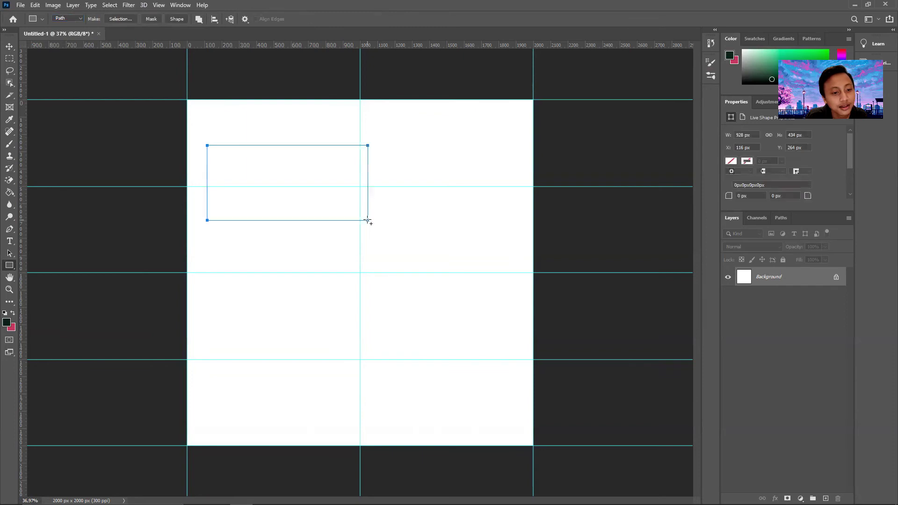
- Delete the drawn rectangle path and set the Rectangle tool to Shape mode
{"action": "key", "text": "Delete"}
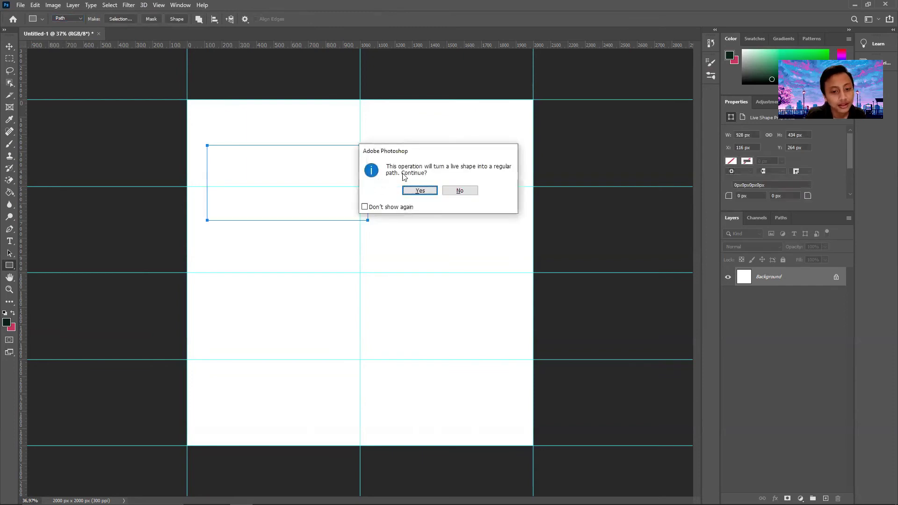
{"action": "left_click", "coordinate": [421, 191]}
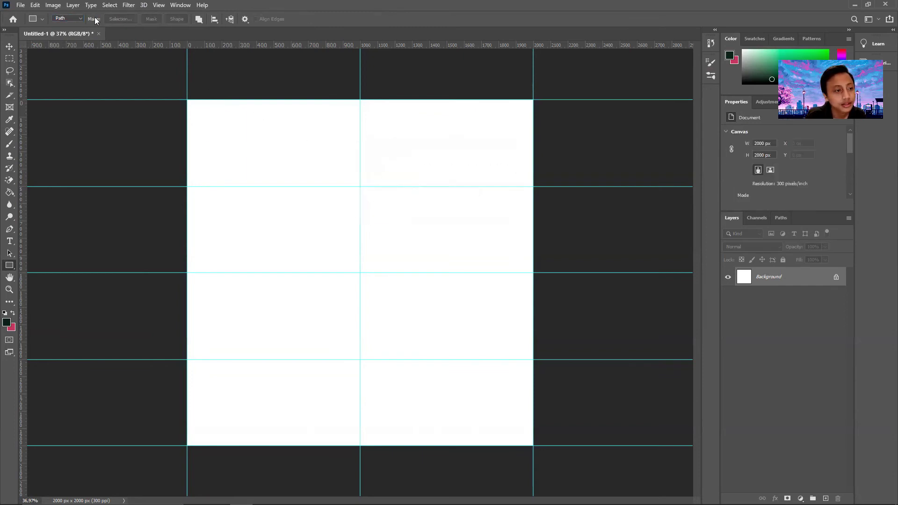
{"action": "left_click", "coordinate": [78, 18]}
{"action": "left_click", "coordinate": [77, 24]}
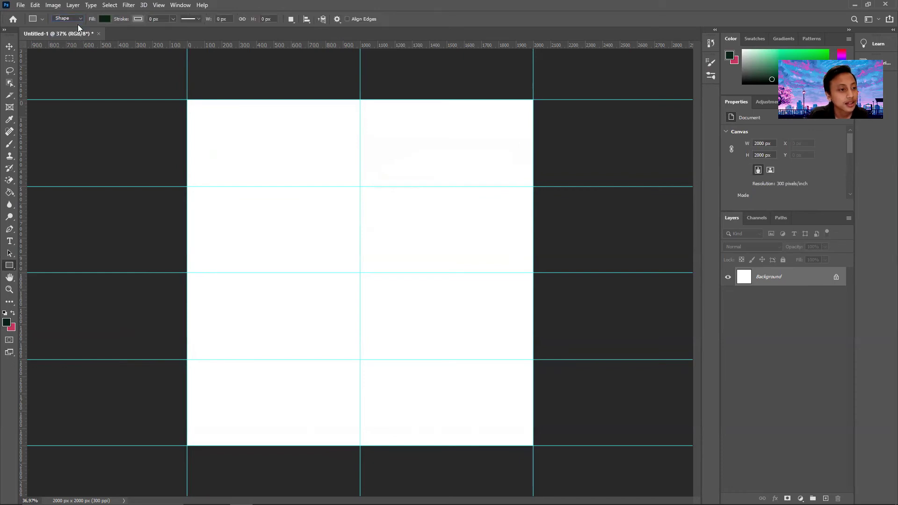
- Draw a yellow rectangle without stroke, about 2000 x 1001 px, across the canvas between the 500 px and 1500 px horizontal guides
{"action": "left_click", "coordinate": [104, 20]}
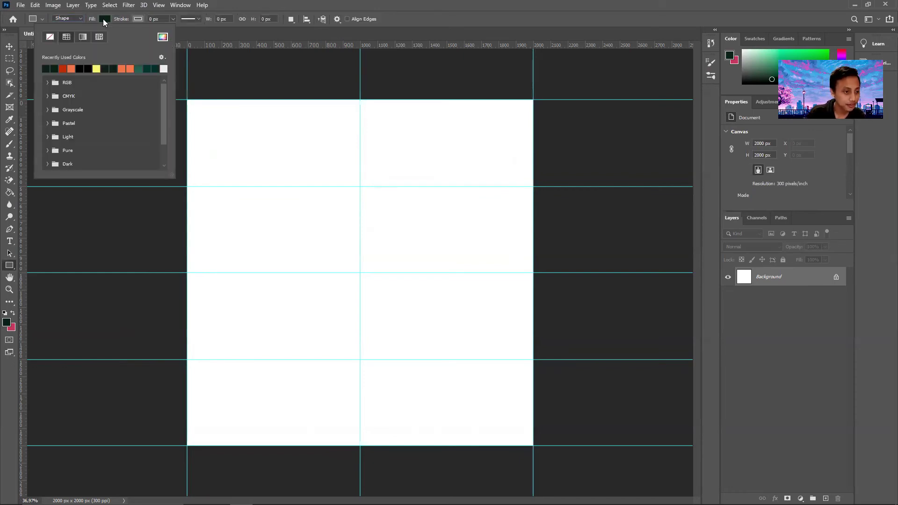
{"action": "left_click", "coordinate": [96, 69]}
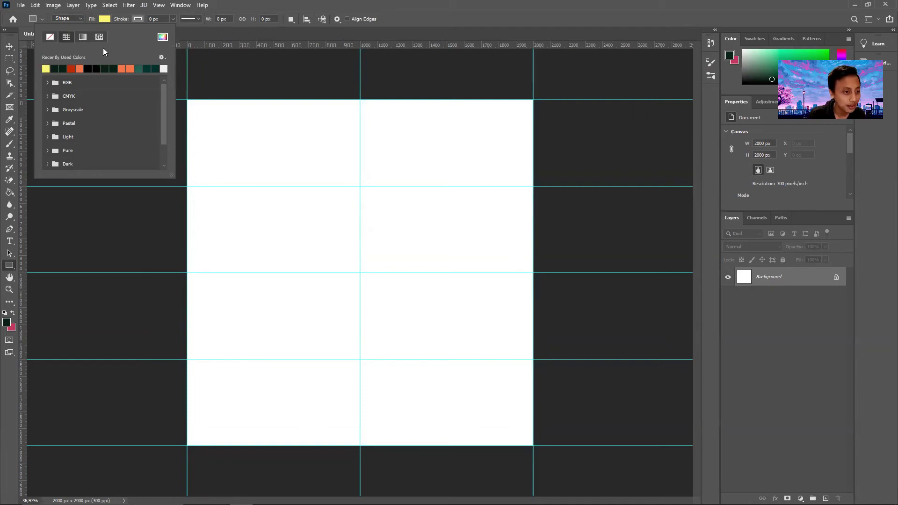
{"action": "left_click", "coordinate": [104, 18]}
{"action": "left_click", "coordinate": [138, 19]}
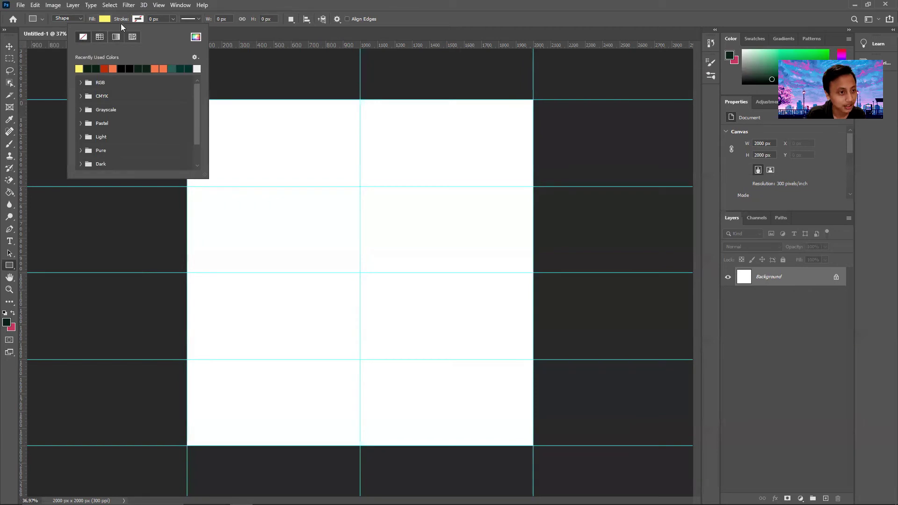
{"action": "left_click", "coordinate": [138, 20]}
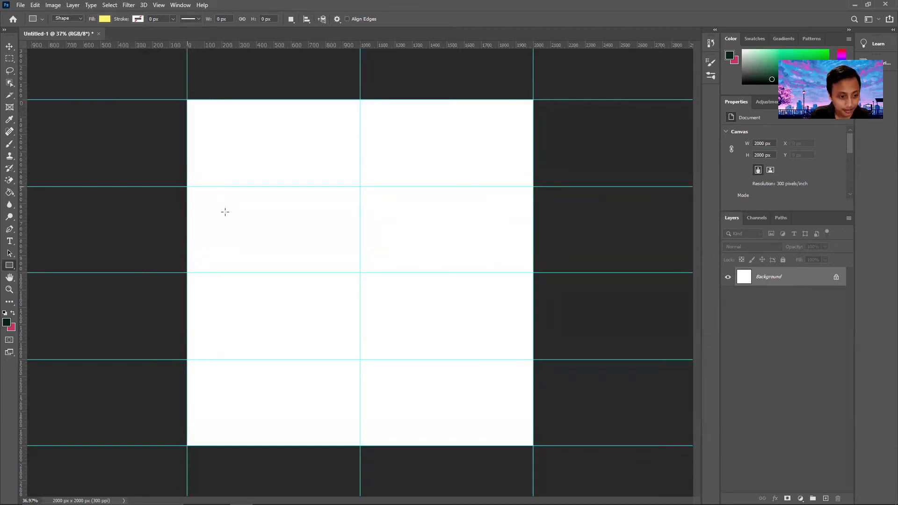
{"action": "left_click_drag", "start_coordinate": [187, 187], "coordinate": [534, 357]}
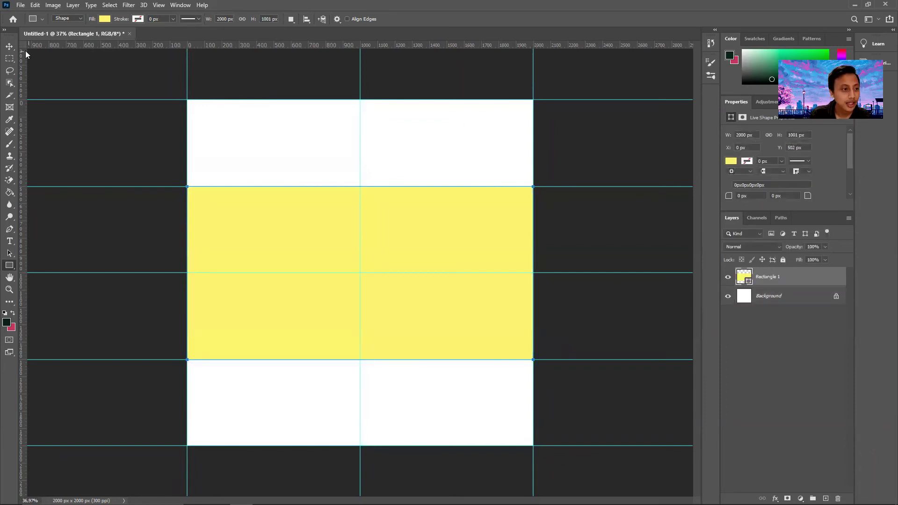
- Check the home decor template in Chrome, then add a vertical guide at about 1800 px on the Photoshop canvas
{"action": "left_click", "coordinate": [9, 47]}
{"action": "mouse_move", "coordinate": [529, 504]}
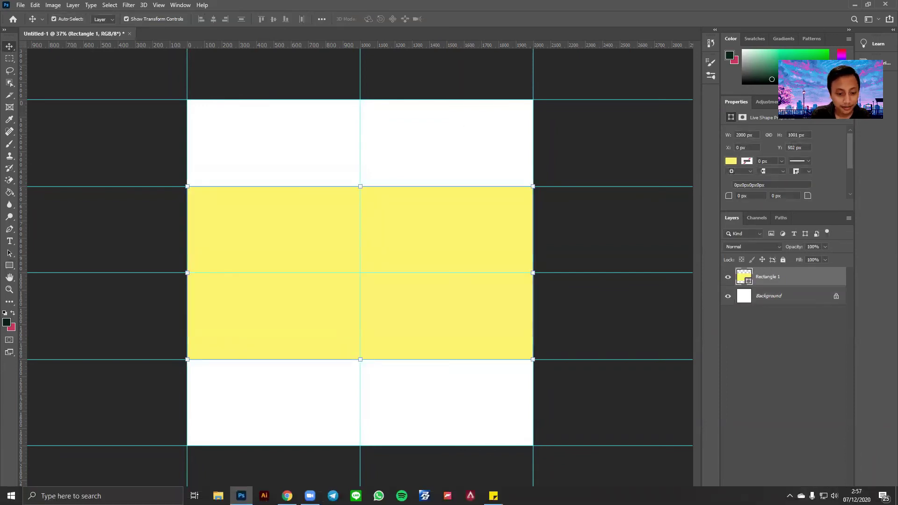
{"action": "left_click", "coordinate": [288, 496]}
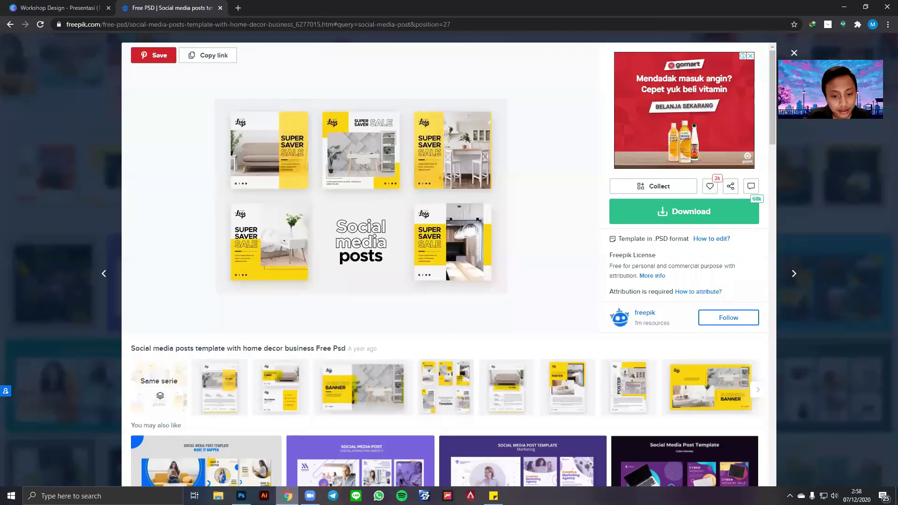
{"action": "left_click", "coordinate": [242, 496]}
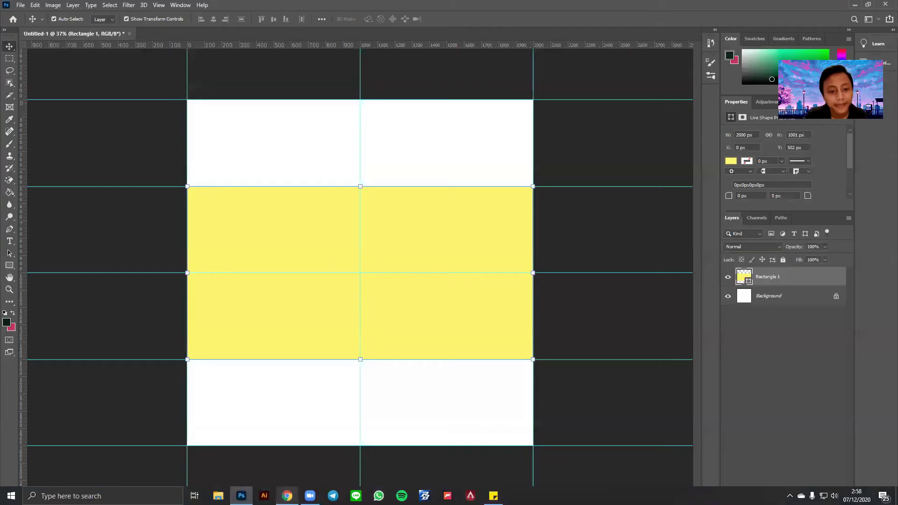
{"action": "left_click", "coordinate": [114, 293]}
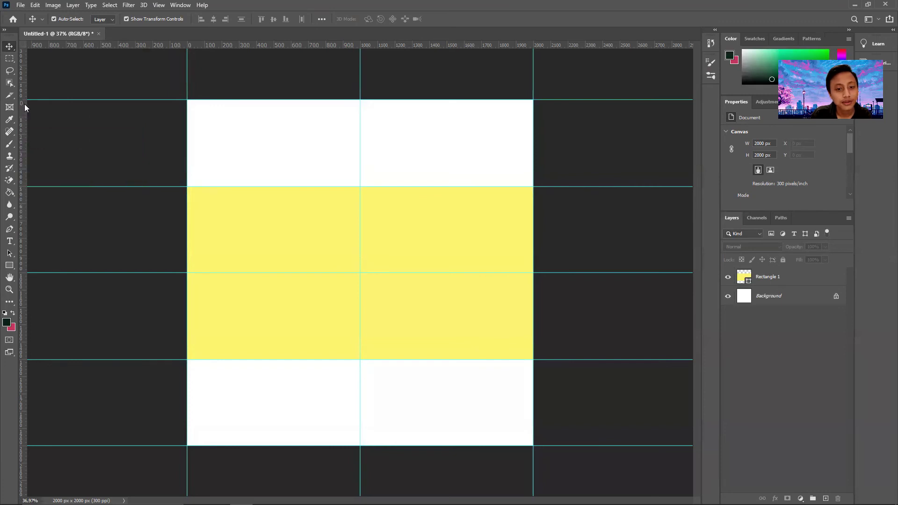
{"action": "left_click_drag", "start_coordinate": [24, 107], "coordinate": [500, 158]}
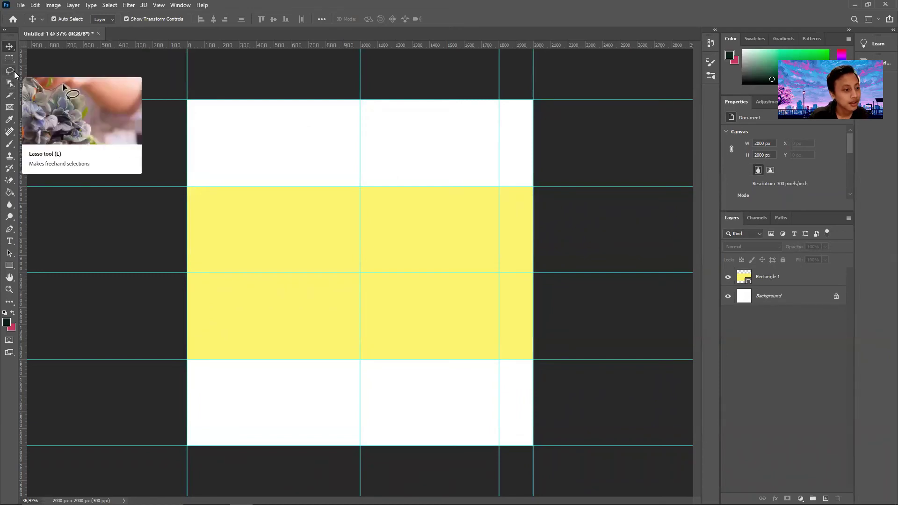
- Draw a rectangular frame about 803 x 2000 px from the centre guide to the 1800 px guide, spanning the full canvas height
{"action": "left_click", "coordinate": [9, 111]}
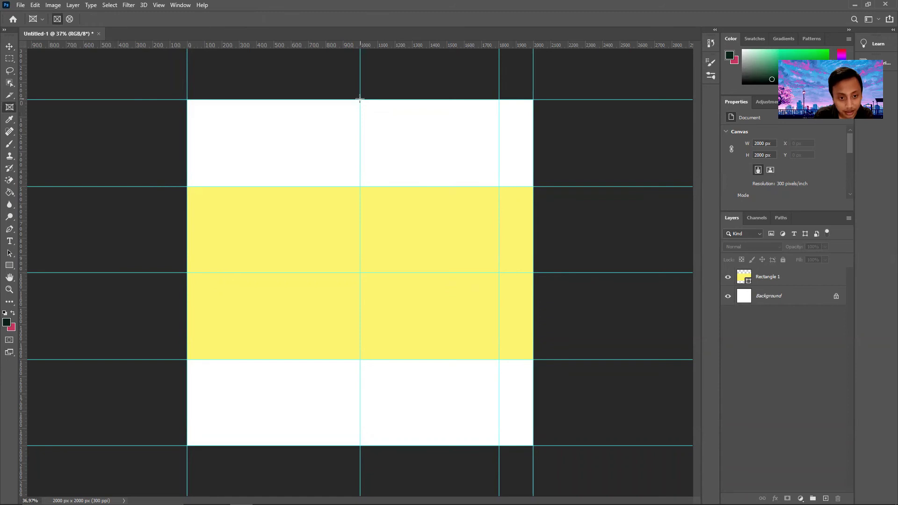
{"action": "left_click_drag", "start_coordinate": [359, 99], "coordinate": [497, 445]}
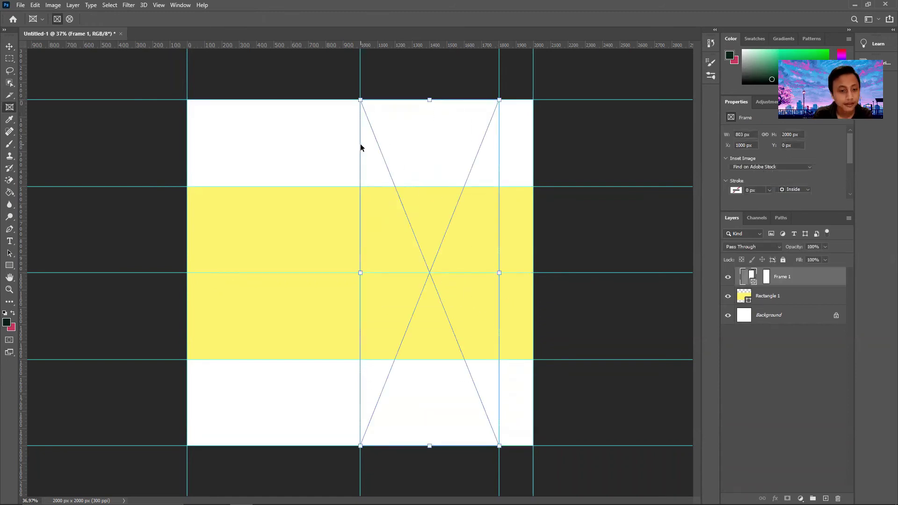
{"action": "left_click", "coordinate": [6, 48]}
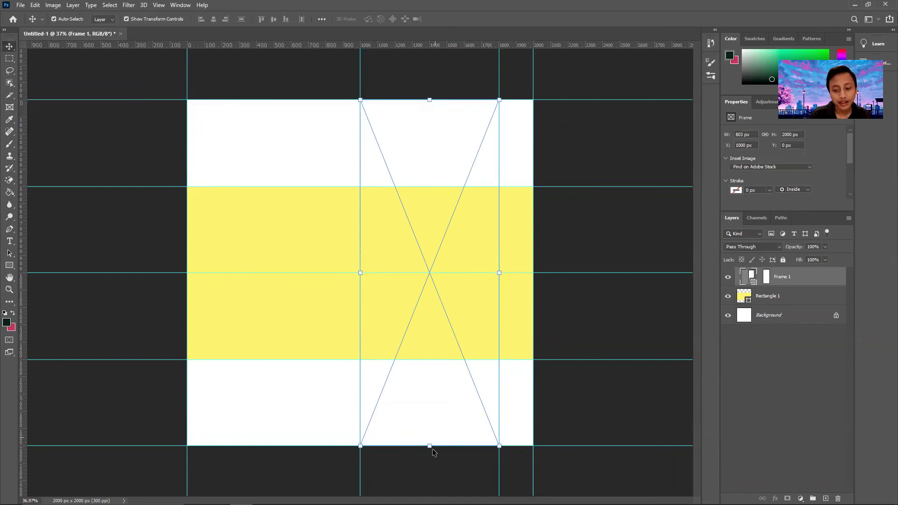
- Place the pexels fireworks photo from the desktop into the tall frame and deselect it
{"action": "mouse_move", "coordinate": [629, 504]}
{"action": "key", "text": "super+d"}
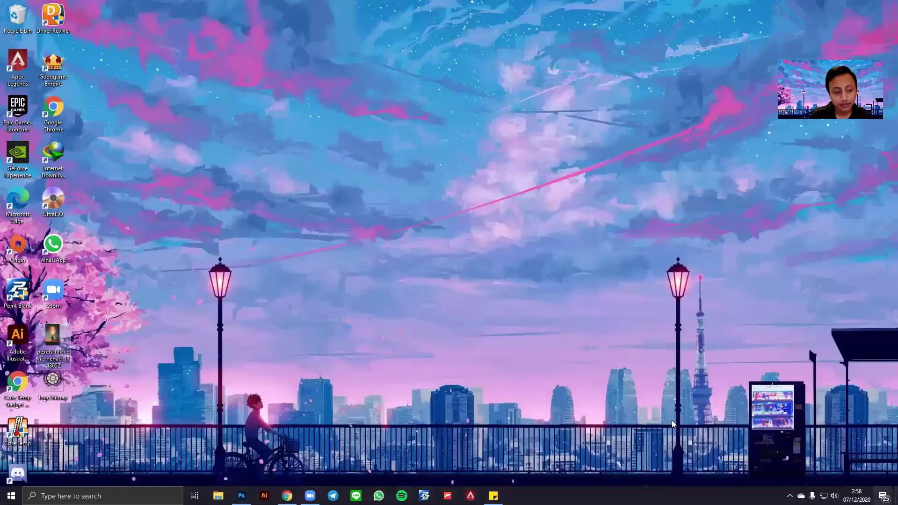
{"action": "left_click_drag", "start_coordinate": [52, 336], "coordinate": [393, 245]}
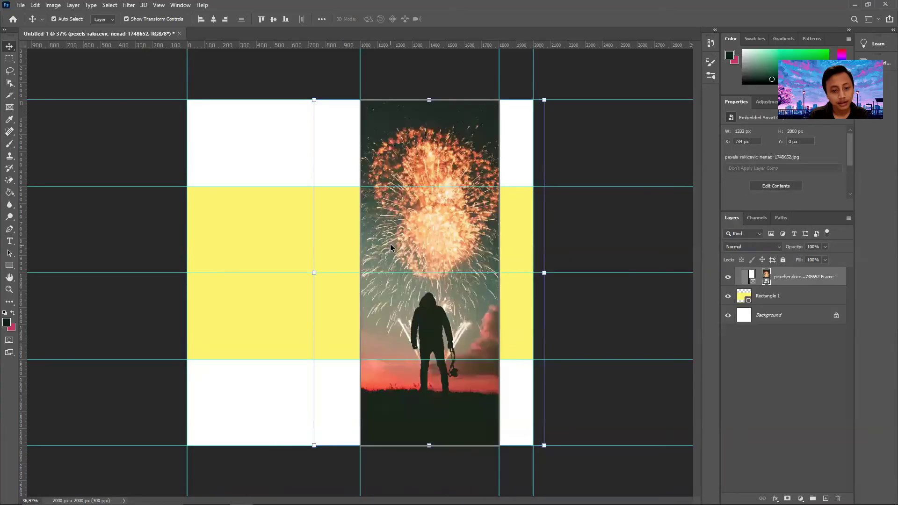
{"action": "left_click", "coordinate": [75, 127]}
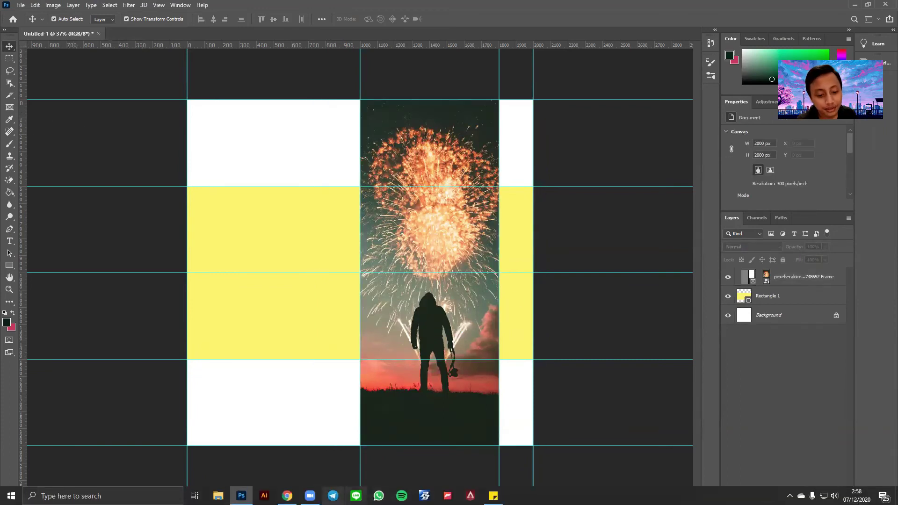
- Recheck the Chrome template, then place the logo himap image from the desktop onto the Photoshop canvas
{"action": "left_click", "coordinate": [288, 496]}
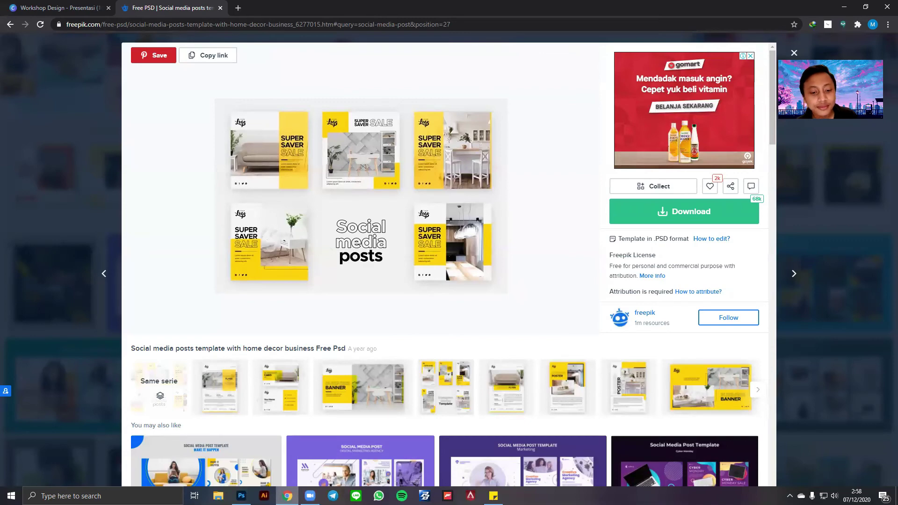
{"action": "key", "text": "alt+Tab"}
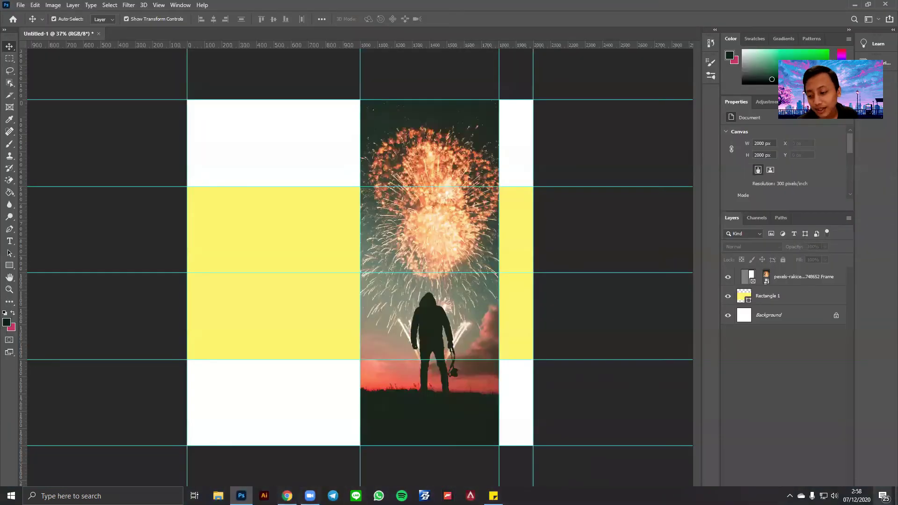
{"action": "key", "text": "super+d"}
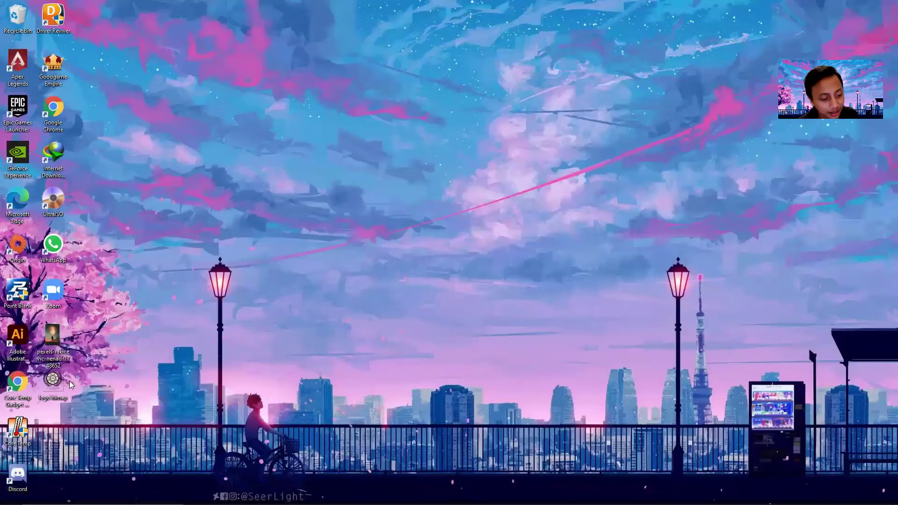
{"action": "left_click", "coordinate": [48, 386]}
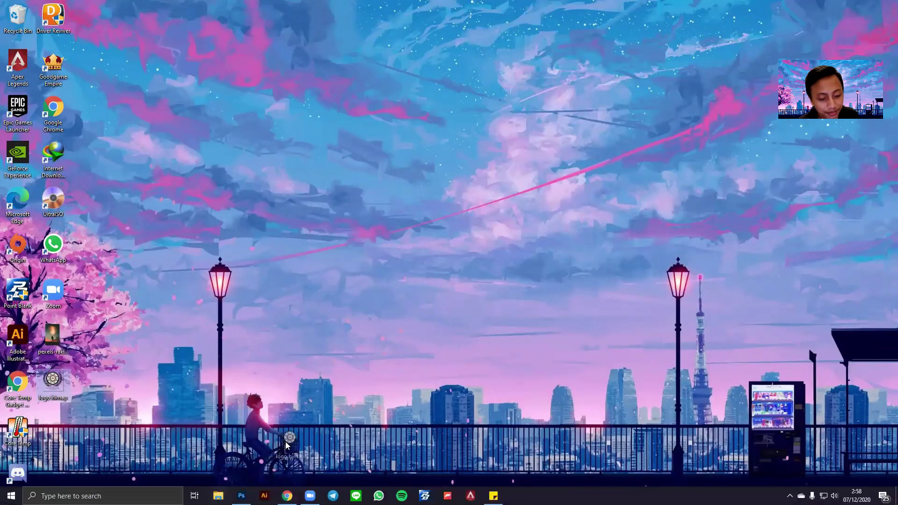
{"action": "left_click", "coordinate": [242, 497]}
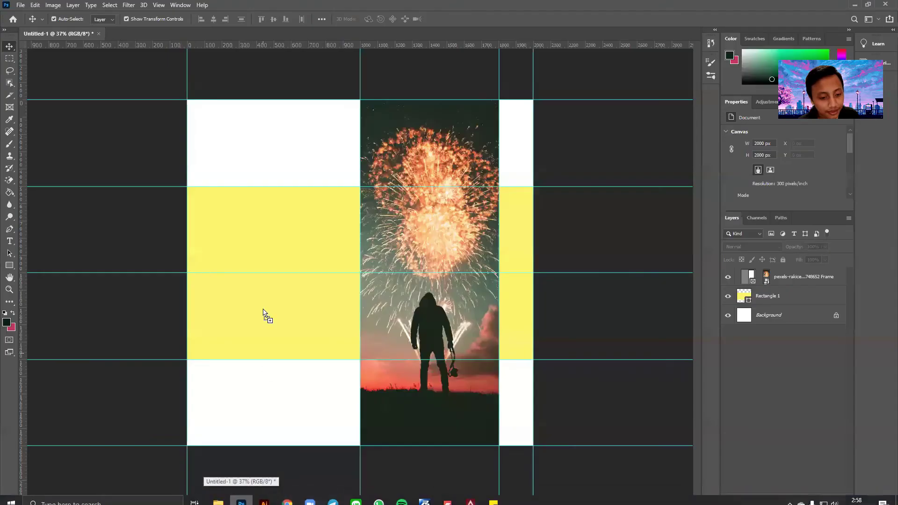
{"action": "left_click_drag", "start_coordinate": [258, 191], "coordinate": [251, 161]}
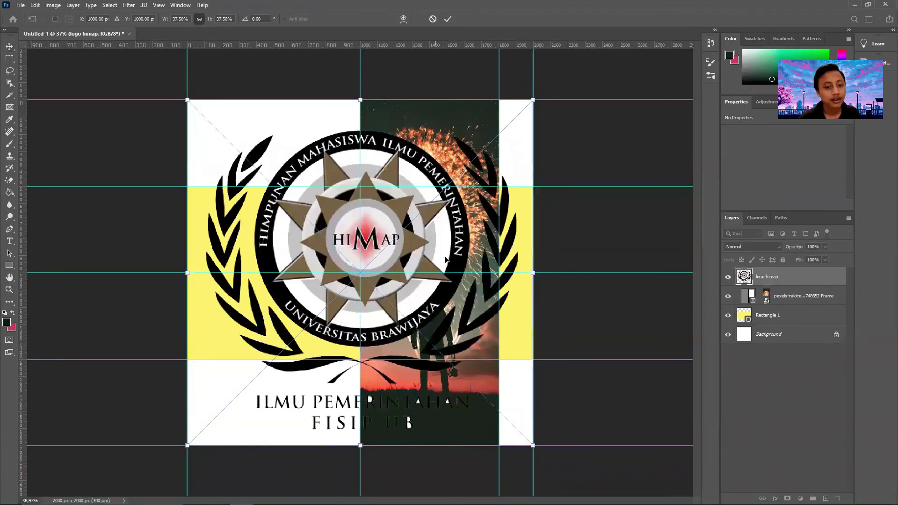
- Scale the placed logo down to about 456 x 436 px and position it near the canvas centre
{"action": "left_click_drag", "start_coordinate": [534, 447], "coordinate": [257, 209]}
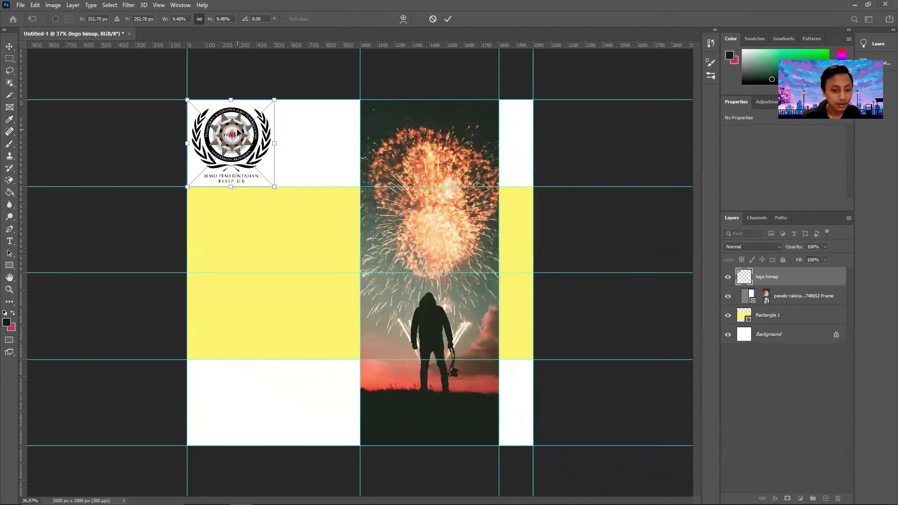
{"action": "left_click_drag", "start_coordinate": [238, 132], "coordinate": [366, 250]}
{"action": "left_click", "coordinate": [448, 19]}
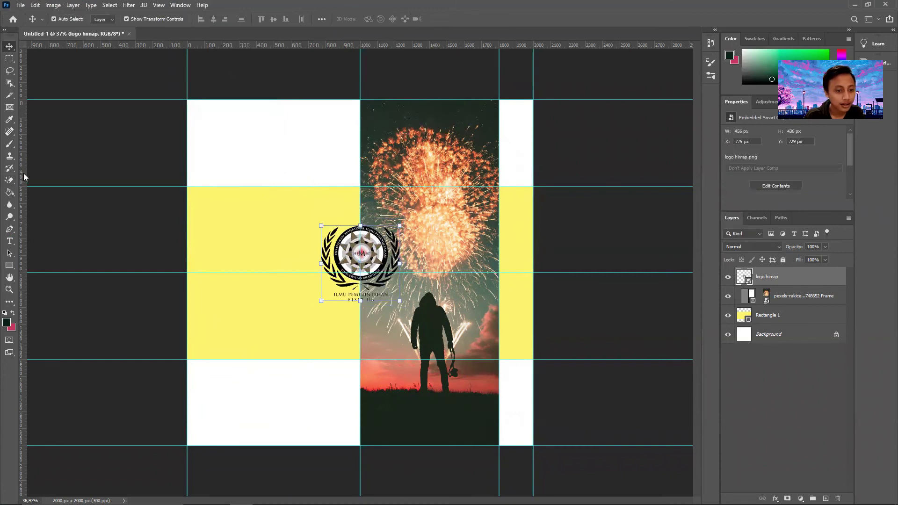
- Add a vertical guide at about 500 px, then scale the logo to 7.50% and centre it in the canvas's upper-left square
{"action": "left_click_drag", "start_coordinate": [24, 177], "coordinate": [274, 194]}
{"action": "left_click_drag", "start_coordinate": [337, 258], "coordinate": [215, 133]}
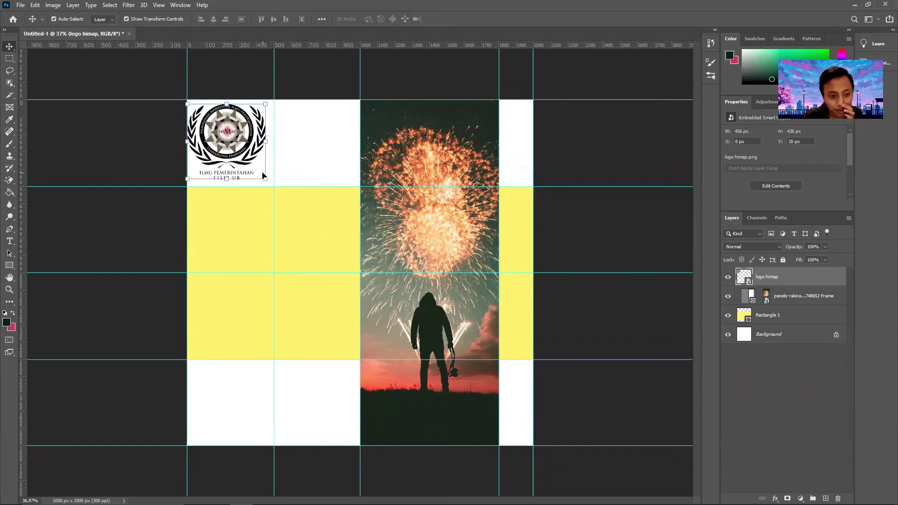
{"action": "left_click_drag", "start_coordinate": [264, 177], "coordinate": [247, 160]}
{"action": "left_click_drag", "start_coordinate": [213, 118], "coordinate": [231, 134]}
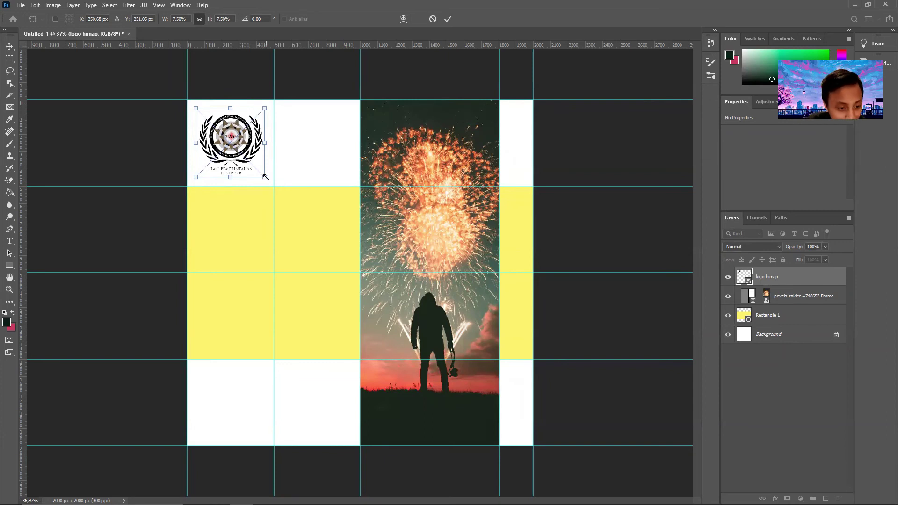
- Scale the logo to about 271 x 259 px, recentre it in the canvas's upper-left square and deselect it
{"action": "left_click_drag", "start_coordinate": [265, 178], "coordinate": [250, 158]}
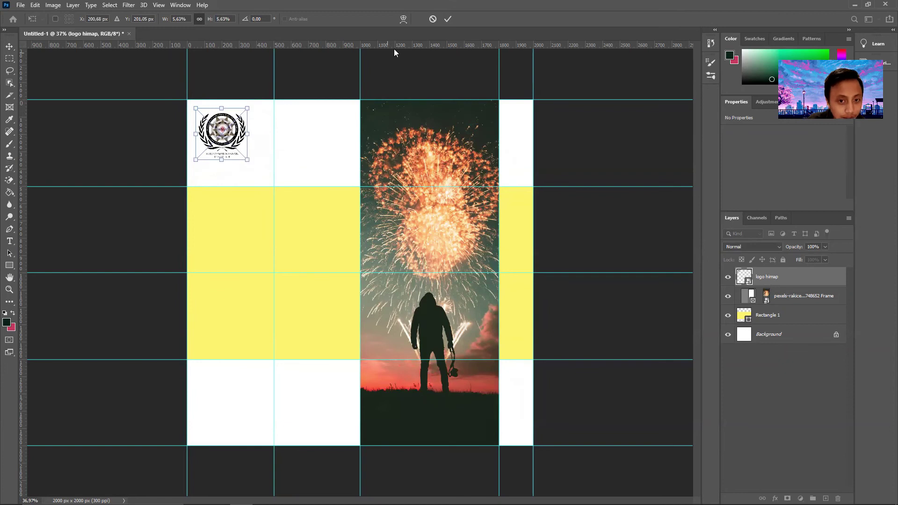
{"action": "left_click", "coordinate": [448, 19]}
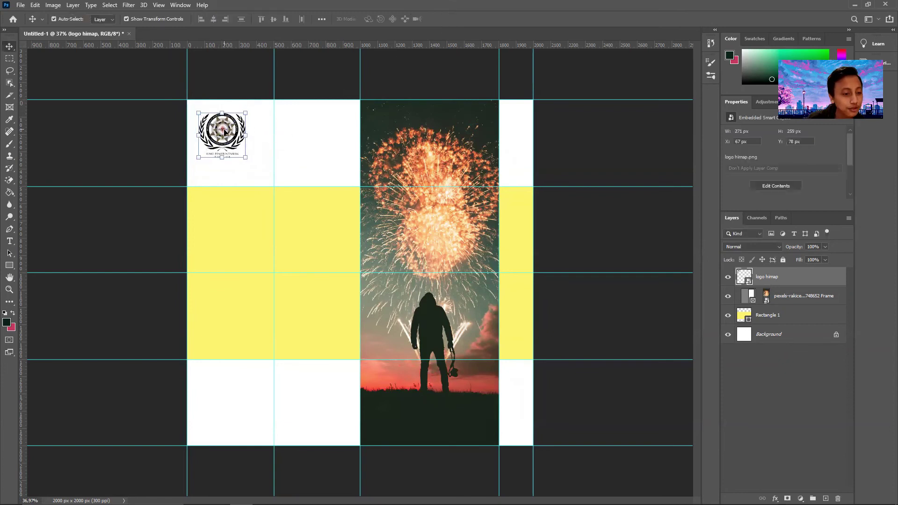
{"action": "left_click_drag", "start_coordinate": [222, 130], "coordinate": [231, 139]}
{"action": "left_click", "coordinate": [590, 146]}
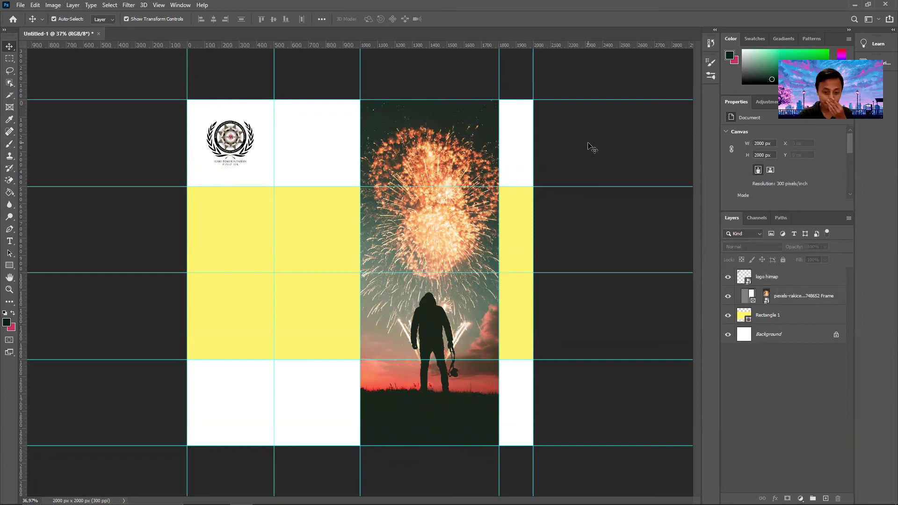
- Recheck the home decor template's text layout in Chrome, then return to Photoshop
{"action": "mouse_move", "coordinate": [241, 503]}
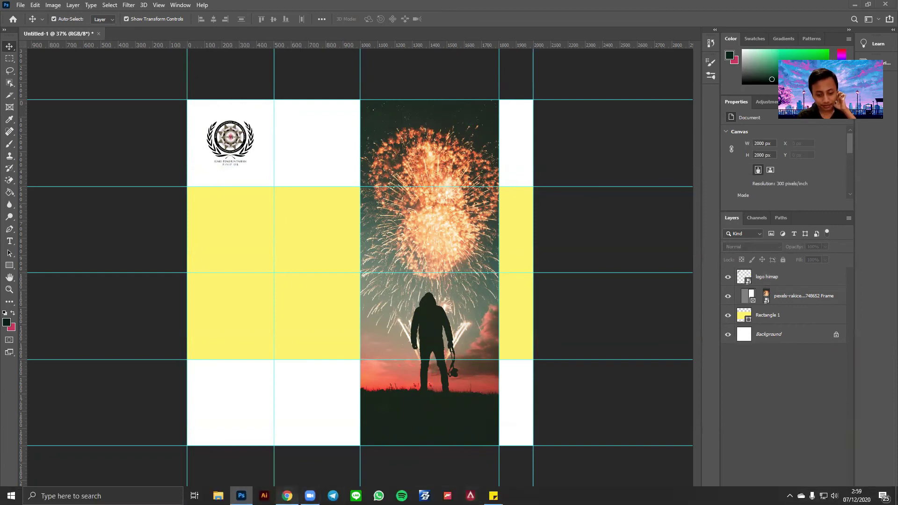
{"action": "left_click", "coordinate": [287, 496]}
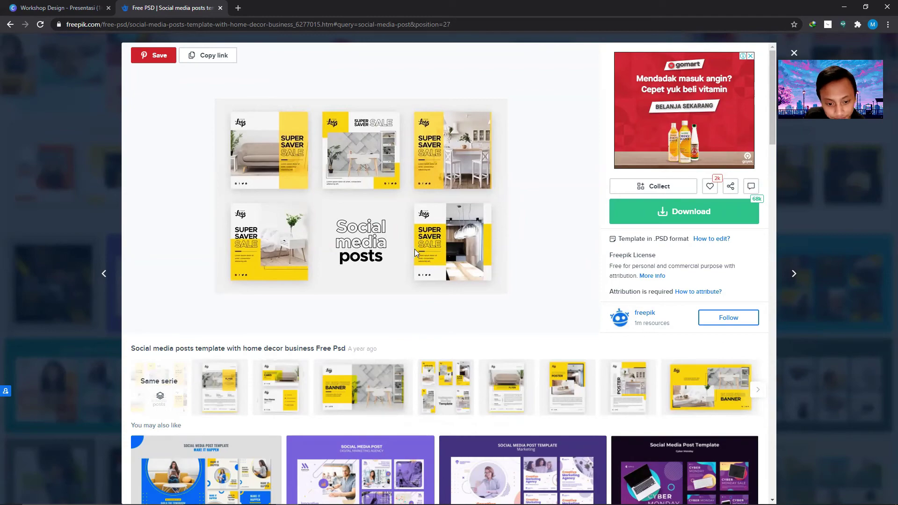
{"action": "mouse_move", "coordinate": [424, 504]}
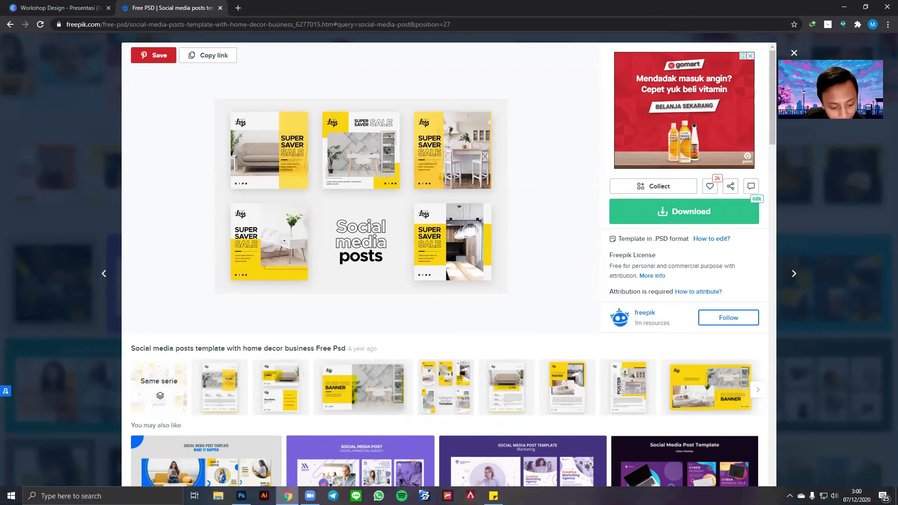
{"action": "left_click", "coordinate": [241, 496]}
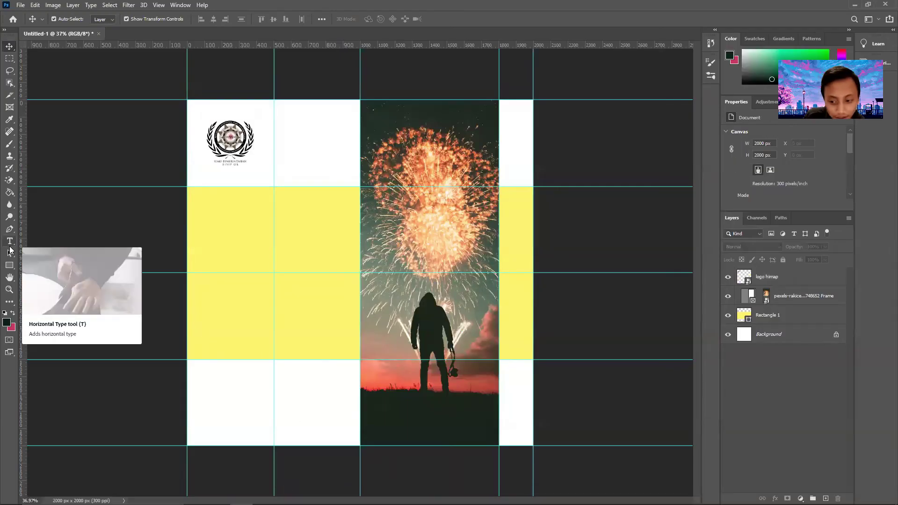
- Create a new layer above the logo and add the two-line text HAPPY NEW in the yellow band beneath the logo
{"action": "left_click", "coordinate": [10, 242]}
{"action": "left_click", "coordinate": [814, 281]}
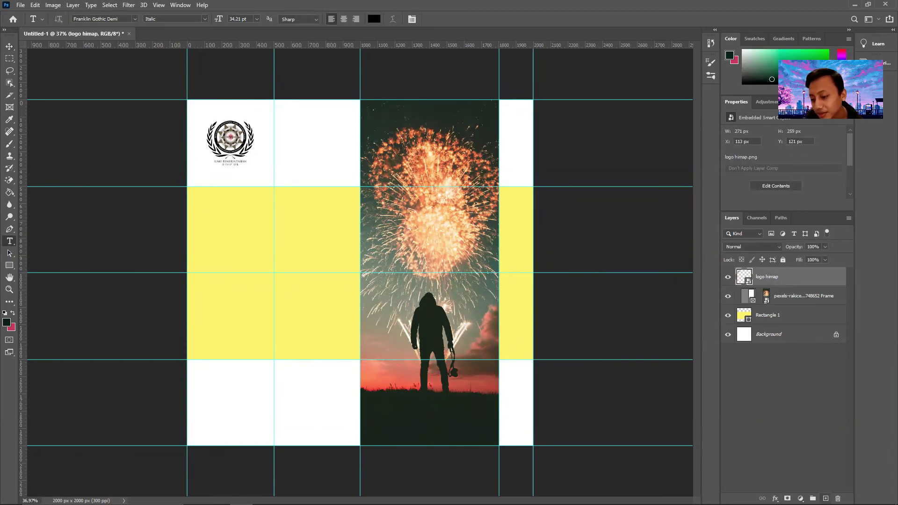
{"action": "left_click", "coordinate": [826, 499]}
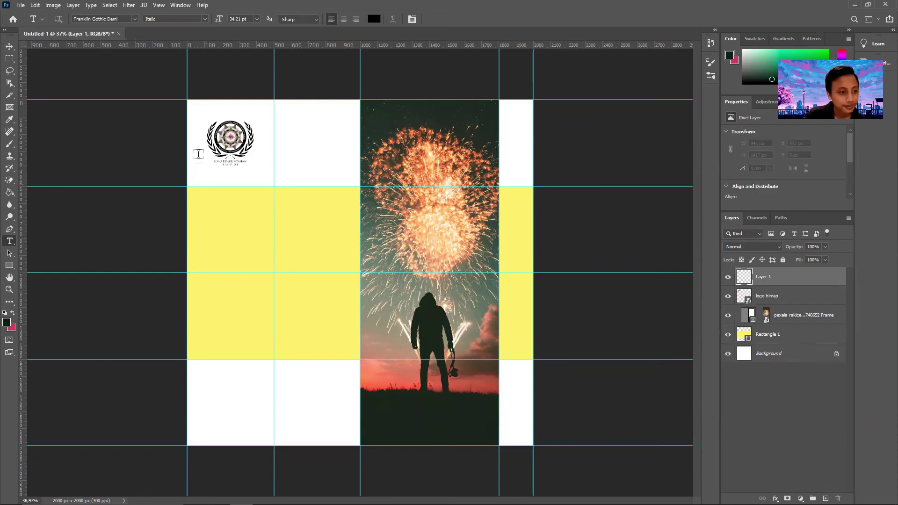
{"action": "left_click", "coordinate": [234, 211]}
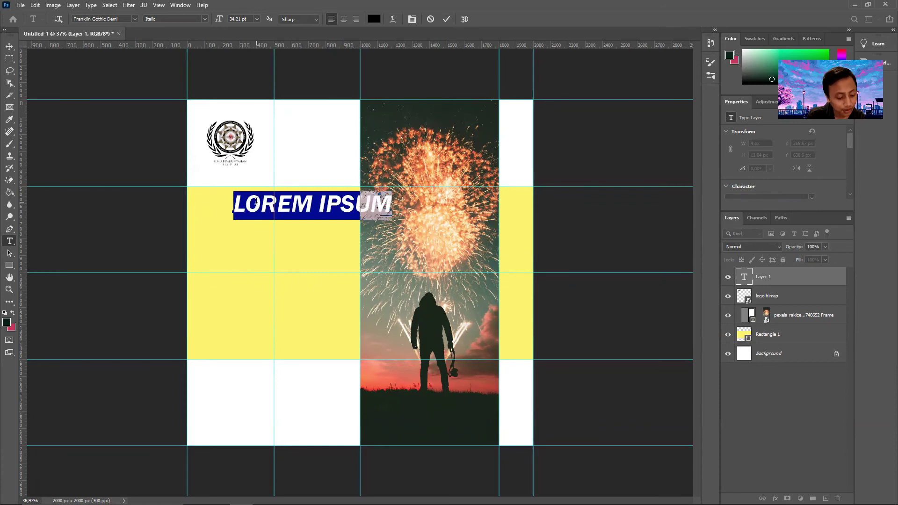
{"action": "type", "text": "HA"}
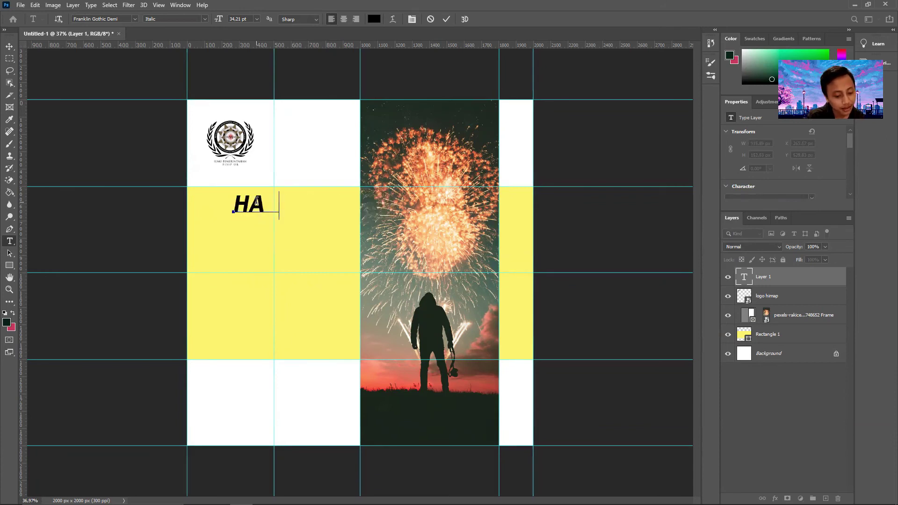
{"action": "type", "text": "PPU"}
{"action": "key", "text": "BackSpace"}
{"action": "type", "text": "Y"}
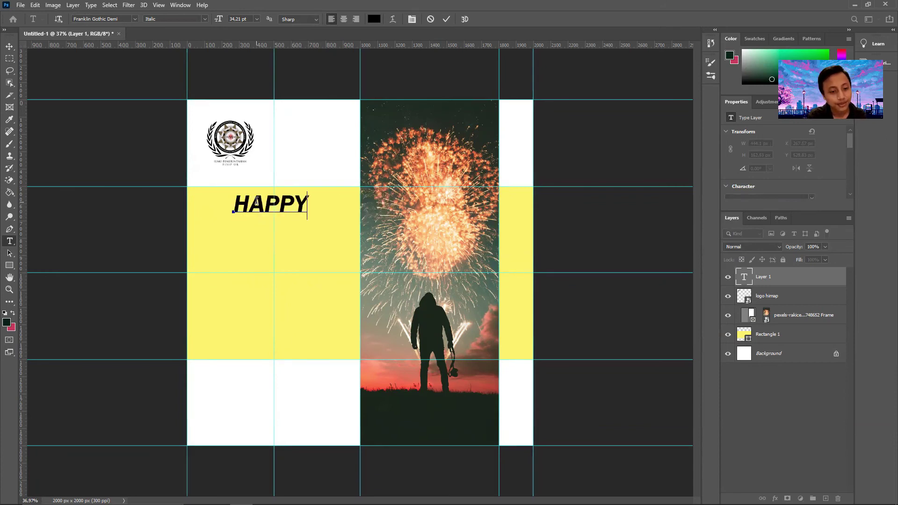
{"action": "key", "text": "Return"}
{"action": "type", "text": "NEW"}
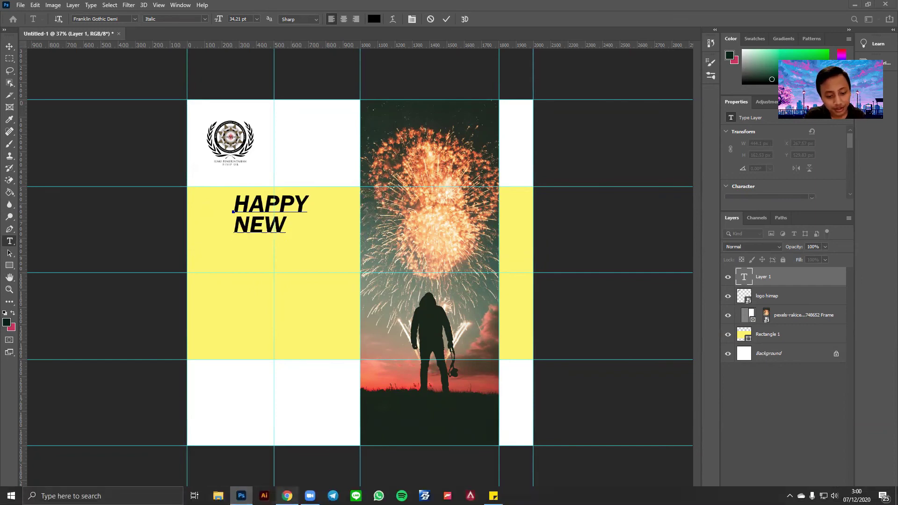
- Recheck the Chrome template, then change the HAPPY NEW text to the Regular font style and commit it
{"action": "left_click", "coordinate": [287, 496]}
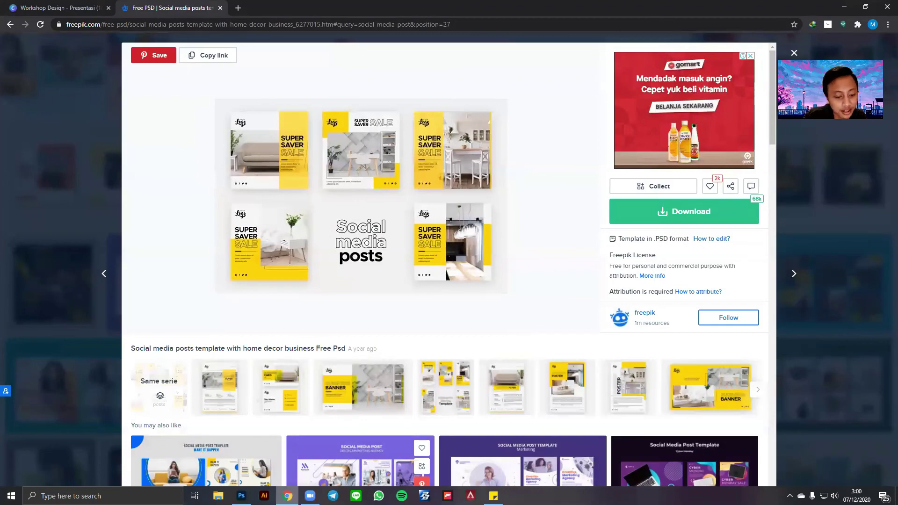
{"action": "left_click", "coordinate": [287, 496]}
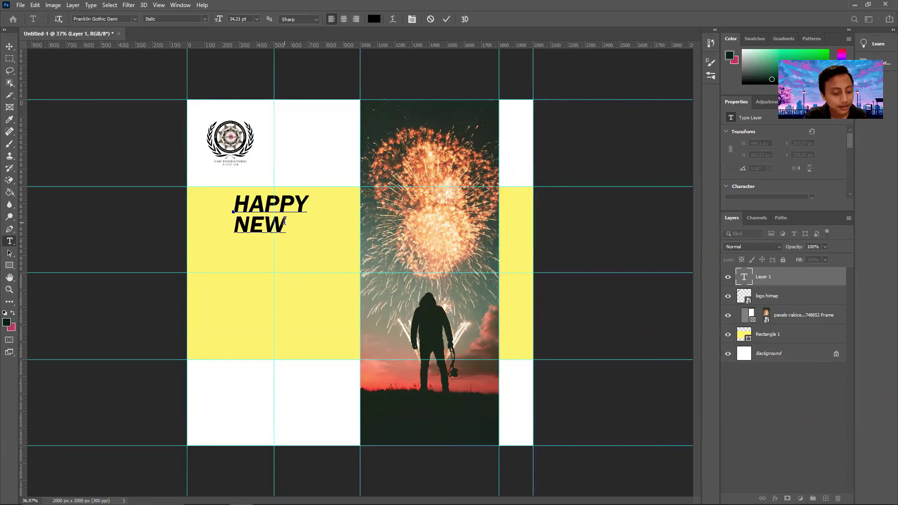
{"action": "left_click_drag", "start_coordinate": [284, 221], "coordinate": [217, 203]}
{"action": "left_click", "coordinate": [206, 16]}
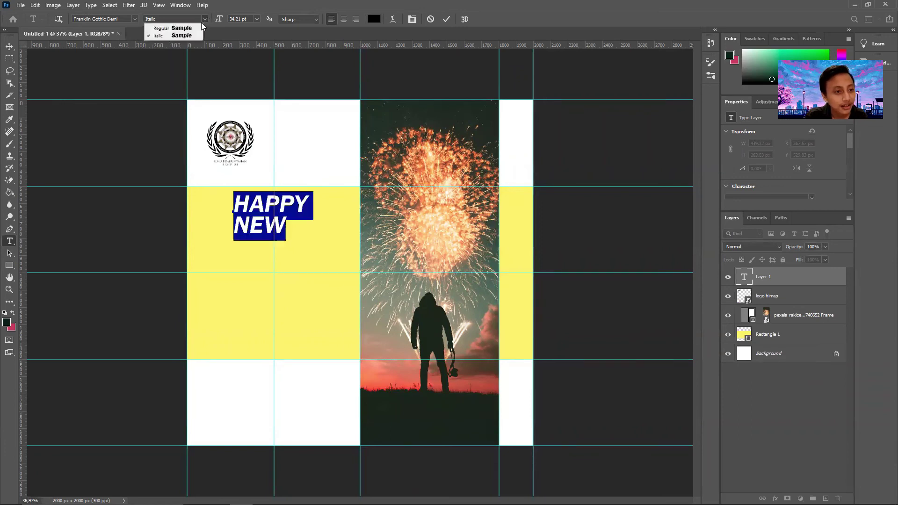
{"action": "left_click", "coordinate": [188, 27]}
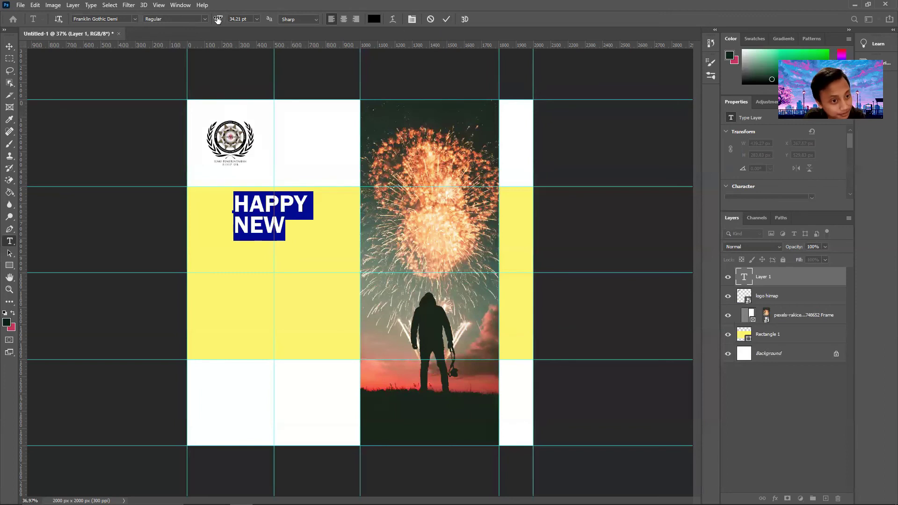
{"action": "left_click", "coordinate": [444, 20]}
- Enlarge the HAPPY NEW text to about 753 x 498 px, place it at about X 113, Y 527 px and deselect it
{"action": "left_click", "coordinate": [9, 46]}
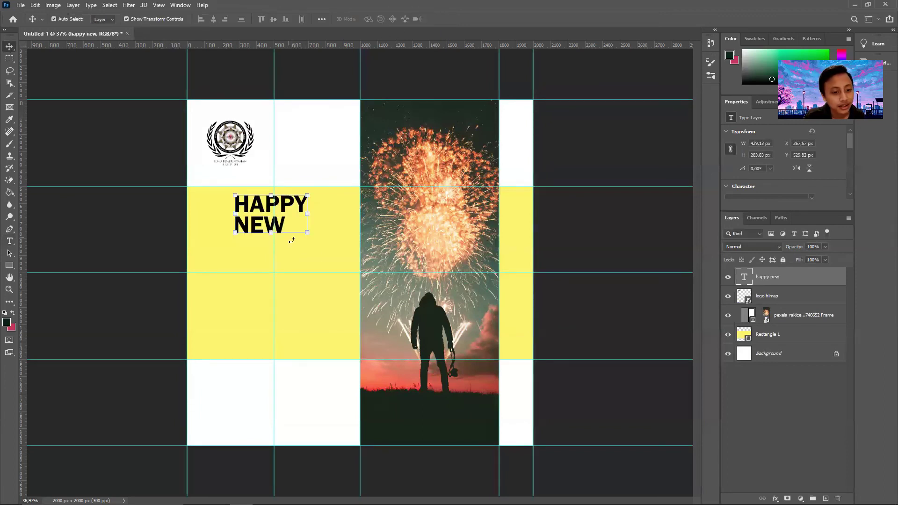
{"action": "left_click_drag", "start_coordinate": [307, 232], "coordinate": [351, 274]}
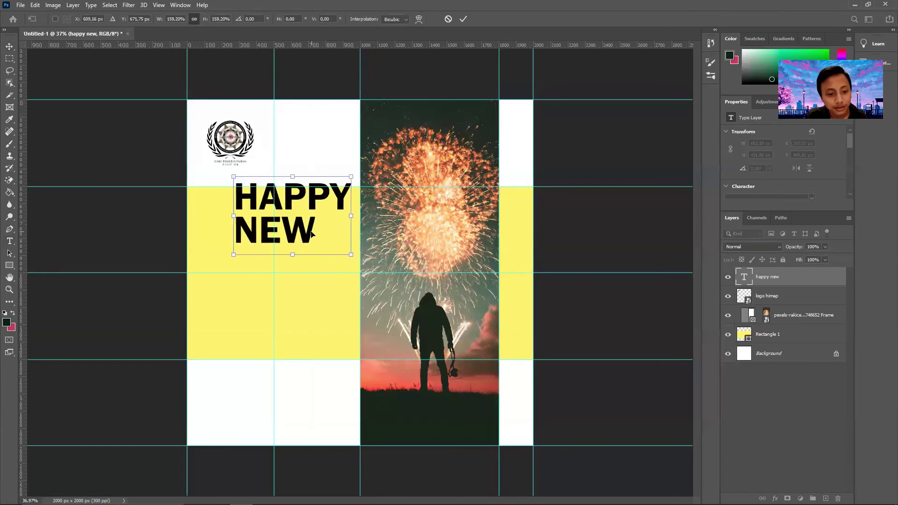
{"action": "left_click_drag", "start_coordinate": [307, 237], "coordinate": [281, 244]}
{"action": "left_click_drag", "start_coordinate": [326, 265], "coordinate": [337, 273]}
{"action": "left_click", "coordinate": [463, 21]}
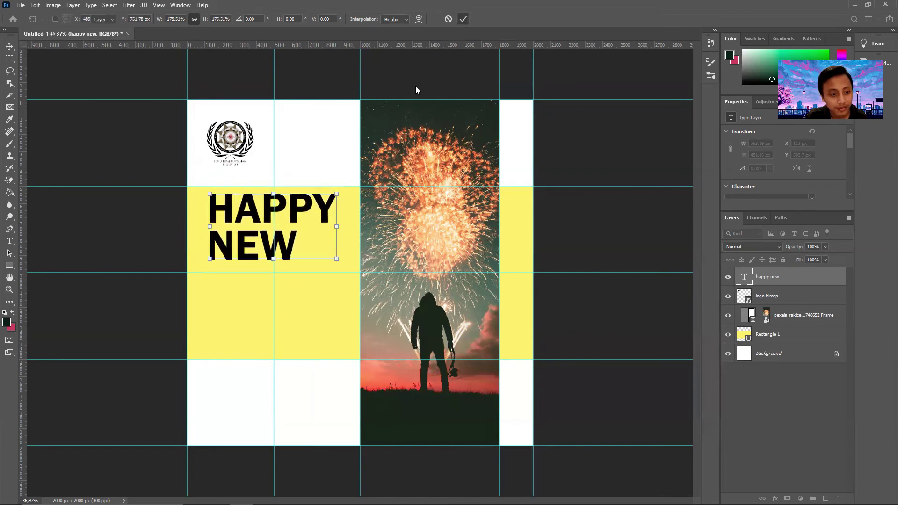
{"action": "left_click_drag", "start_coordinate": [255, 218], "coordinate": [256, 222]}
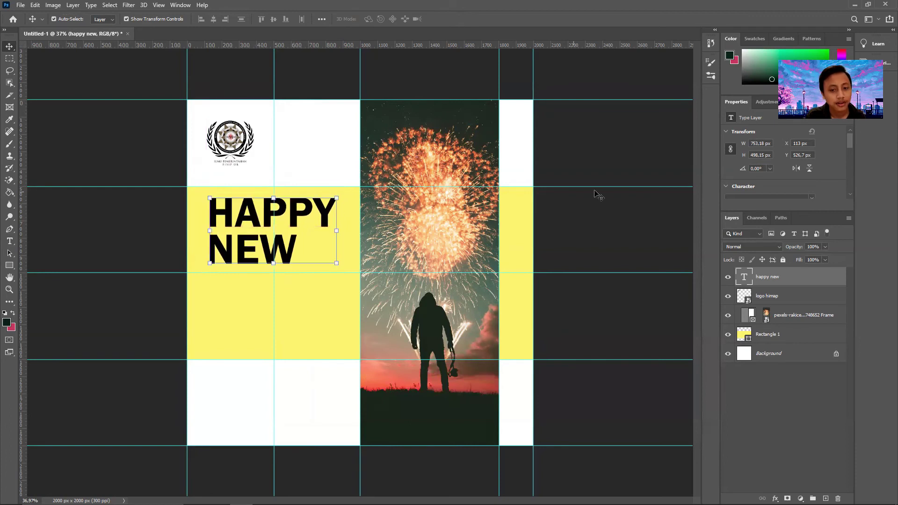
{"action": "left_click", "coordinate": [593, 162]}
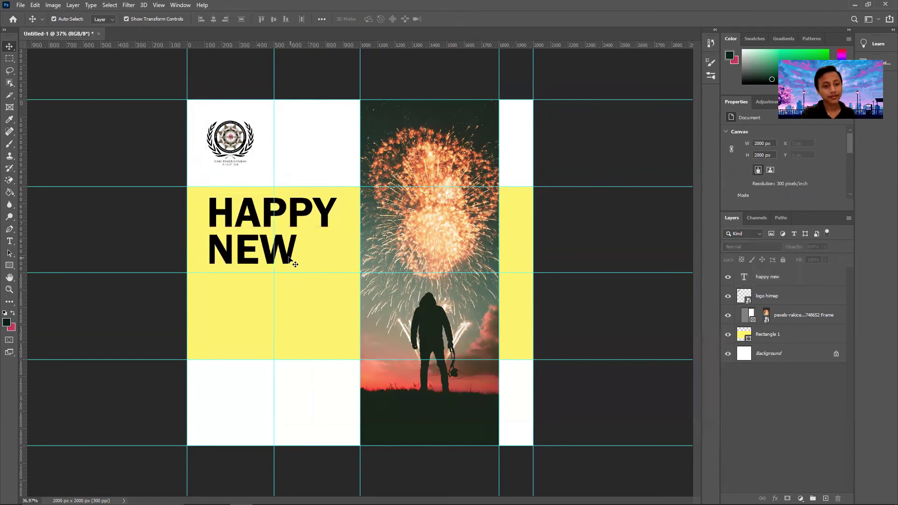
- Duplicate the HAPPY NEW text layer, move the copy directly below the original and replace its text with YEAR
{"action": "left_click", "coordinate": [260, 244]}
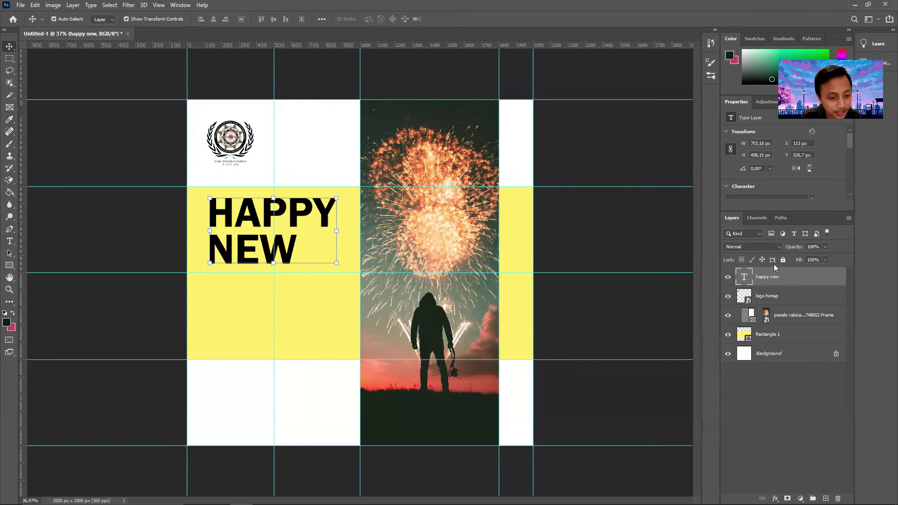
{"action": "key", "text": "ctrl+j"}
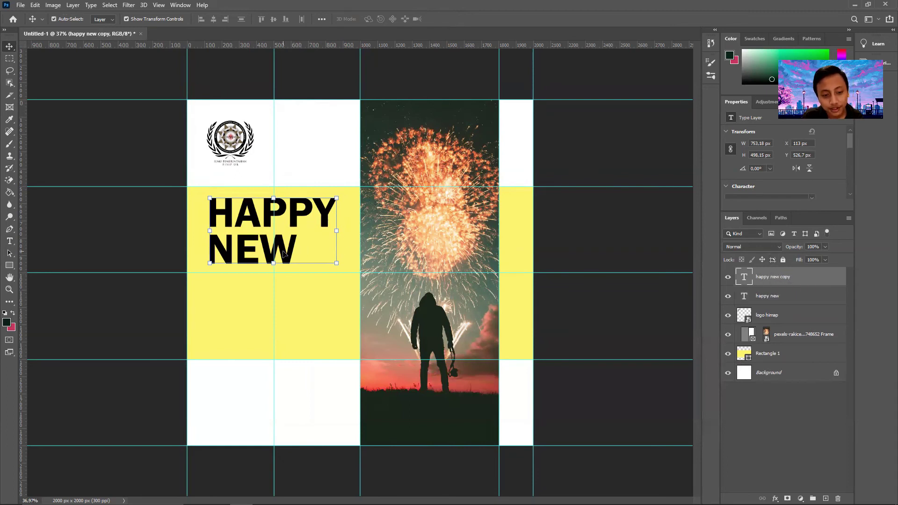
{"action": "left_click_drag", "start_coordinate": [283, 254], "coordinate": [283, 327]}
{"action": "left_click", "coordinate": [9, 241]}
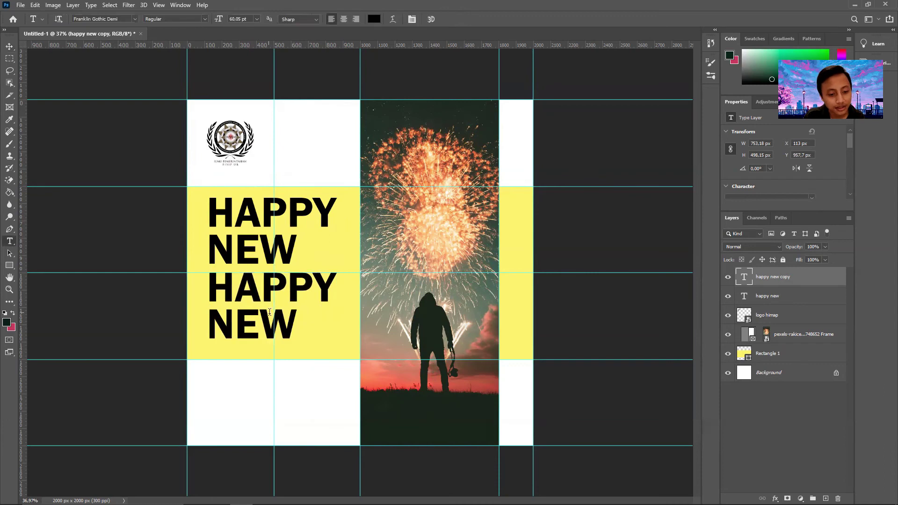
{"action": "left_click_drag", "start_coordinate": [288, 330], "coordinate": [179, 295]}
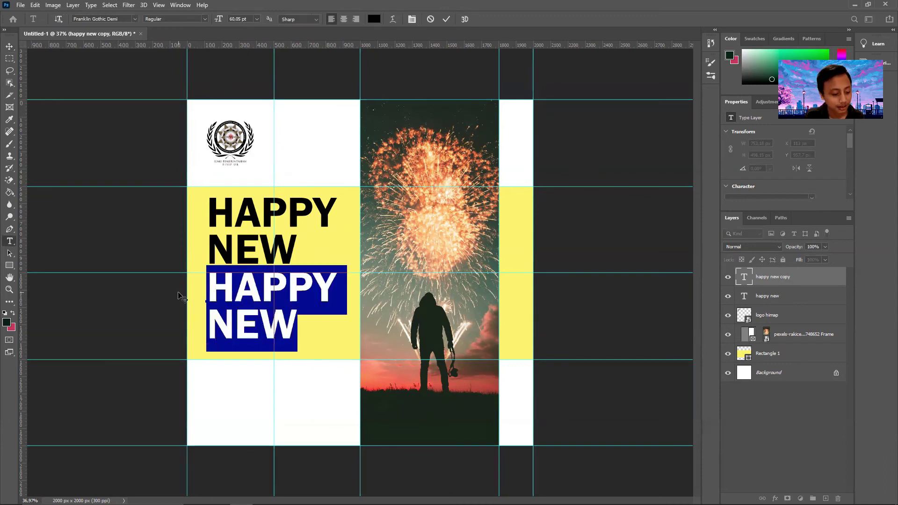
{"action": "type", "text": "YEAR"}
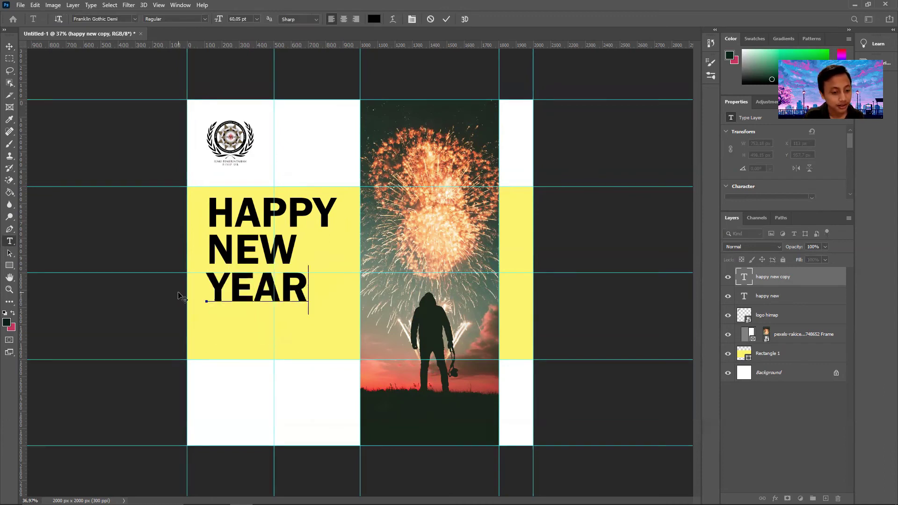
{"action": "left_click", "coordinate": [443, 21]}
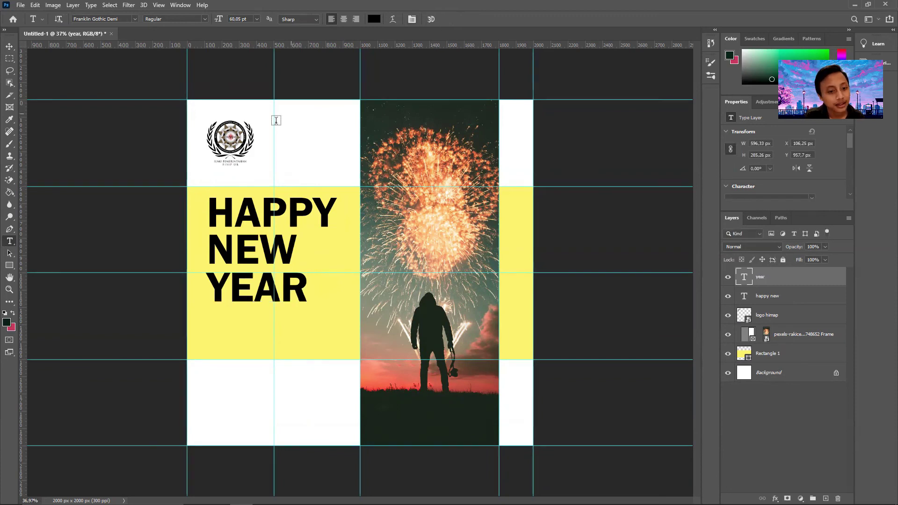
{"action": "left_click", "coordinate": [9, 46]}
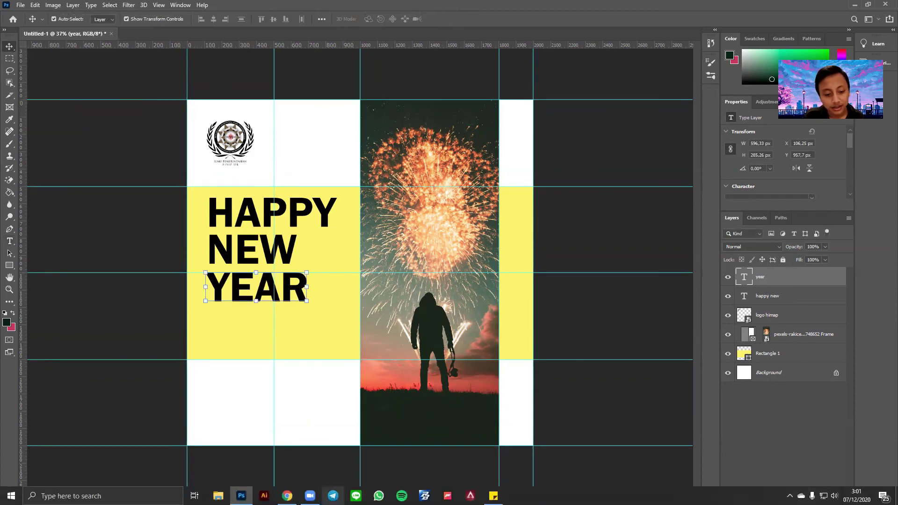
- Recheck the Chrome template, then apply a black 7 px outside Stroke effect to the YEAR text layer
{"action": "left_click", "coordinate": [290, 495]}
{"action": "left_click", "coordinate": [290, 494]}
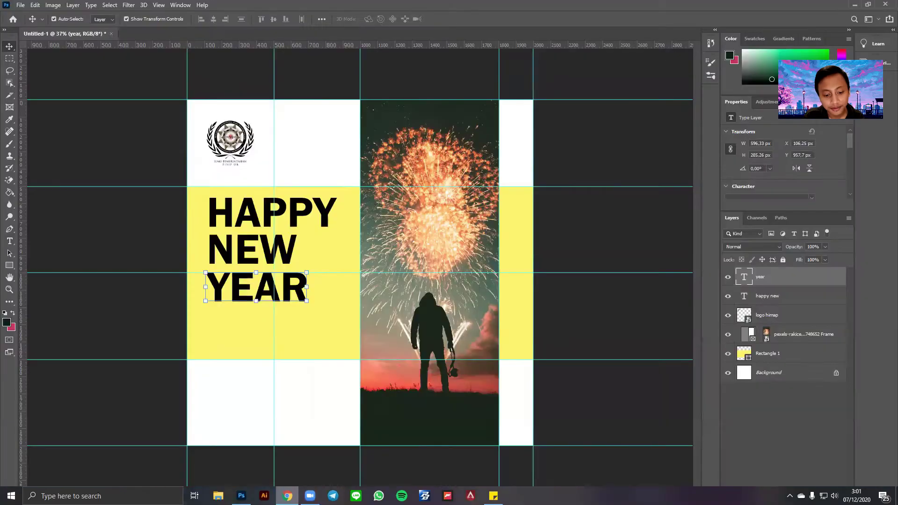
{"action": "right_click", "coordinate": [767, 280]}
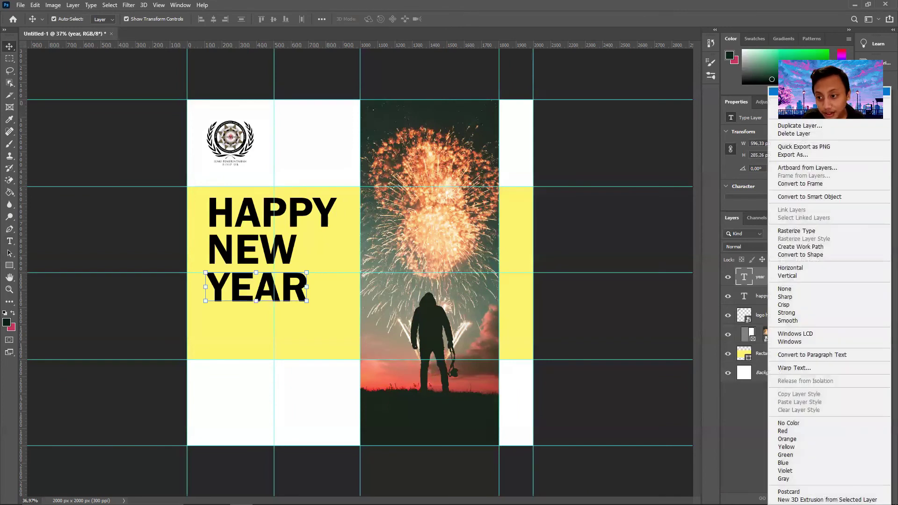
{"action": "left_click", "coordinate": [805, 91]}
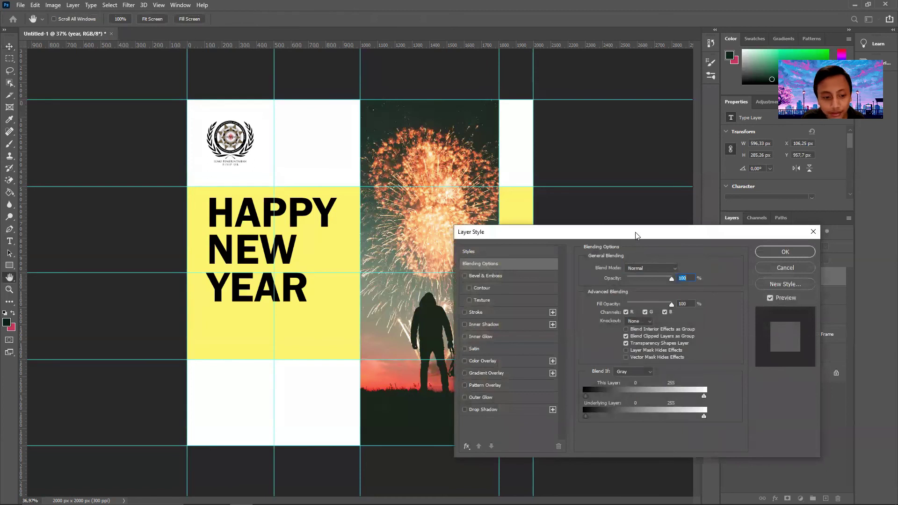
{"action": "left_click_drag", "start_coordinate": [635, 233], "coordinate": [720, 144]}
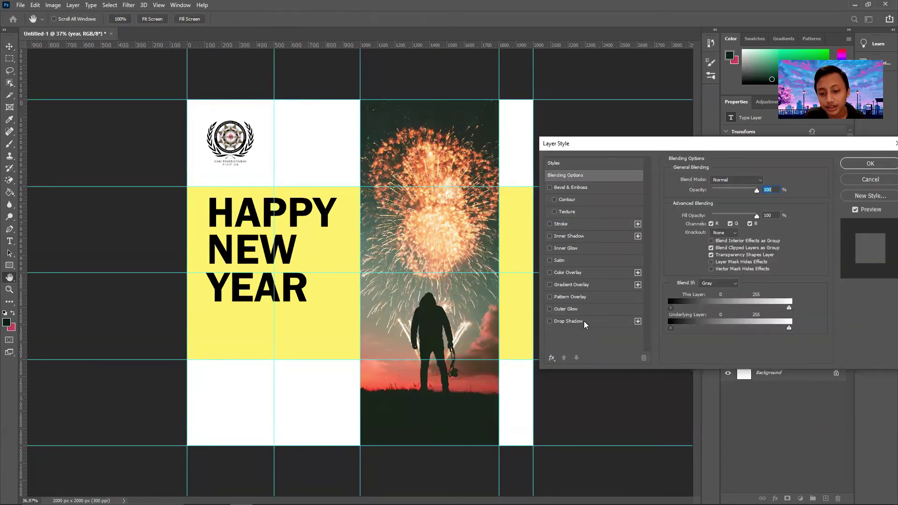
{"action": "left_click", "coordinate": [560, 224]}
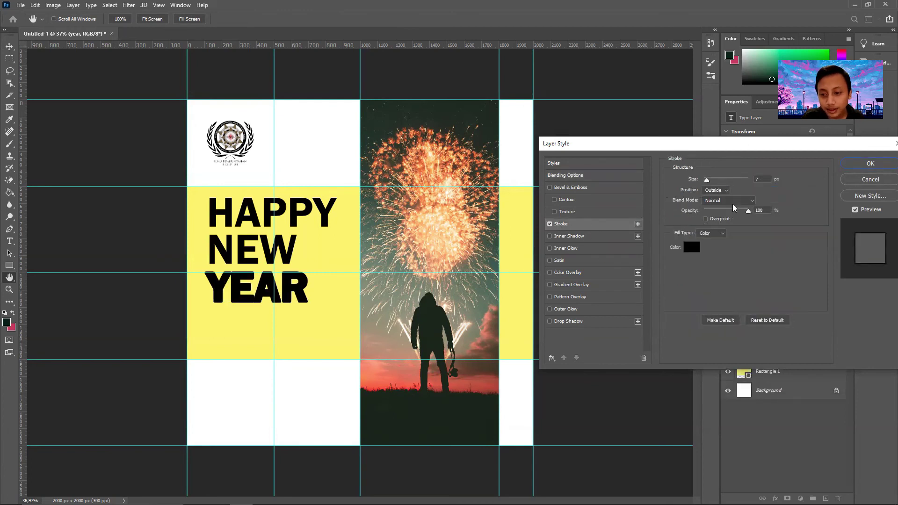
{"action": "mouse_move", "coordinate": [707, 181]}
{"action": "left_mouse_down"}
{"action": "mouse_move", "coordinate": [752, 181]}
{"action": "mouse_move", "coordinate": [675, 179]}
{"action": "left_mouse_up"}
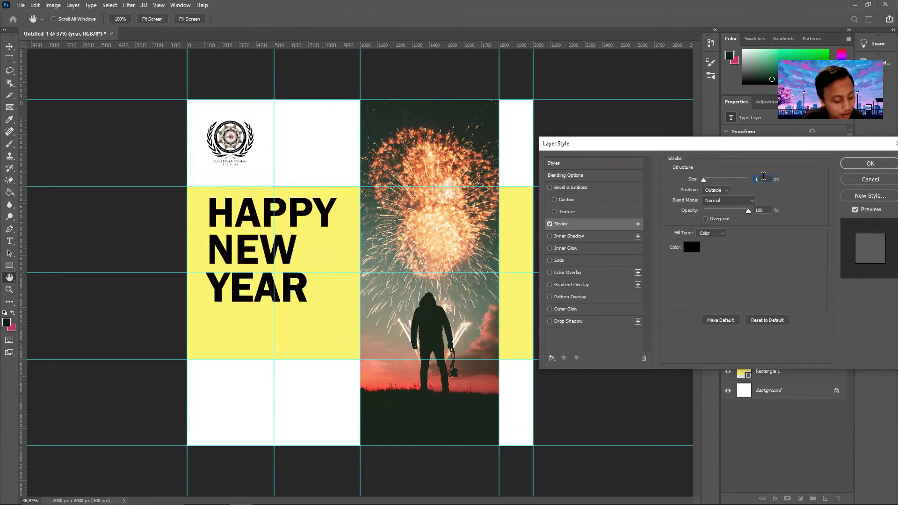
{"action": "type", "text": "7"}
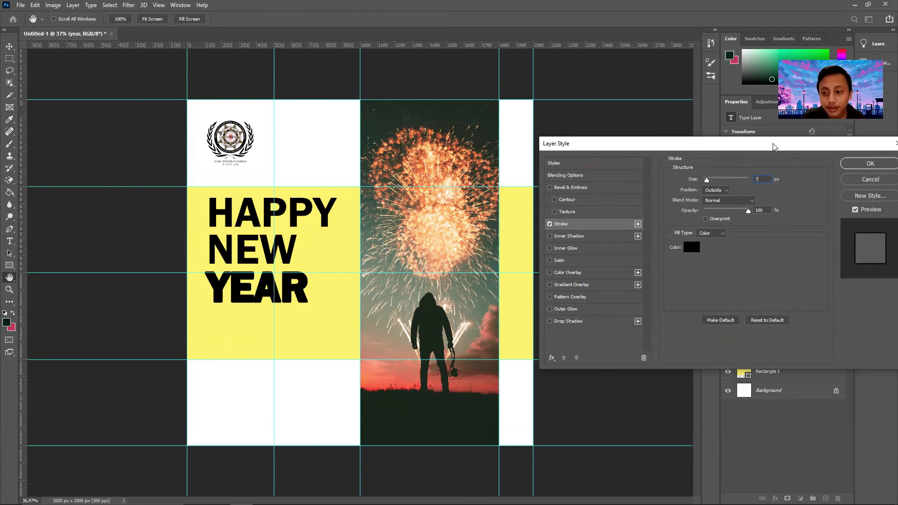
{"action": "left_click_drag", "start_coordinate": [774, 145], "coordinate": [683, 157]}
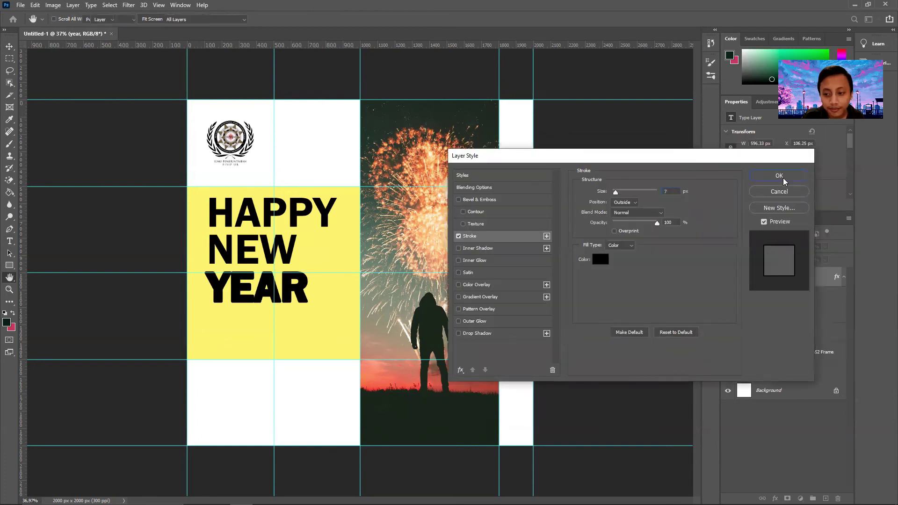
{"action": "left_click", "coordinate": [779, 176]}
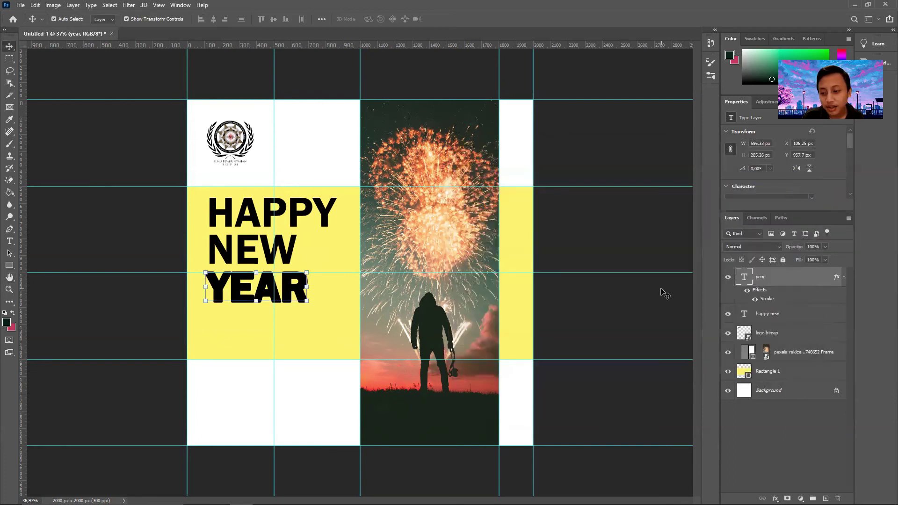
- Reduce the YEAR text layer's fill to 0% so only its stroke outline shows, and deselect it
{"action": "left_click", "coordinate": [825, 259]}
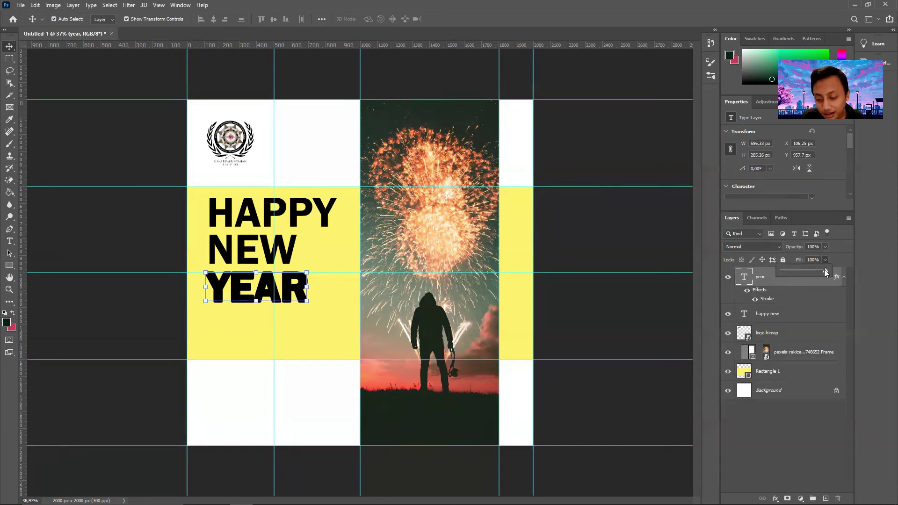
{"action": "left_click_drag", "start_coordinate": [802, 269], "coordinate": [769, 272]}
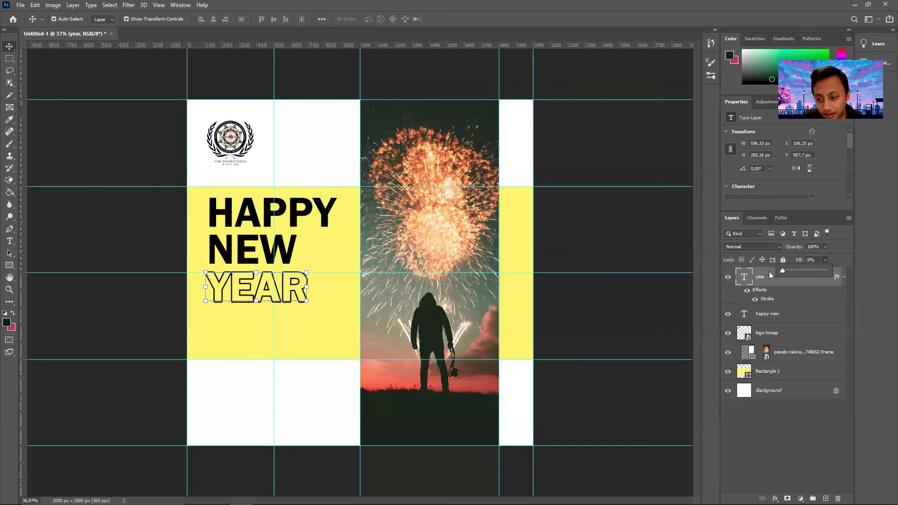
{"action": "left_click", "coordinate": [594, 218]}
{"action": "left_click", "coordinate": [593, 222]}
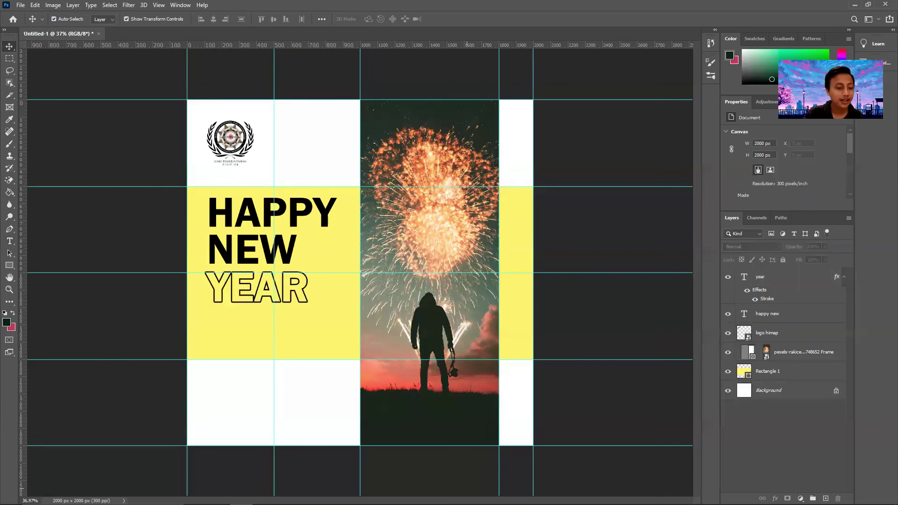
- Recheck the Freepik template in Chrome for the divider beneath the headline, zooming in on the YEAR area in Photoshop between views
{"action": "left_click", "coordinate": [287, 495]}
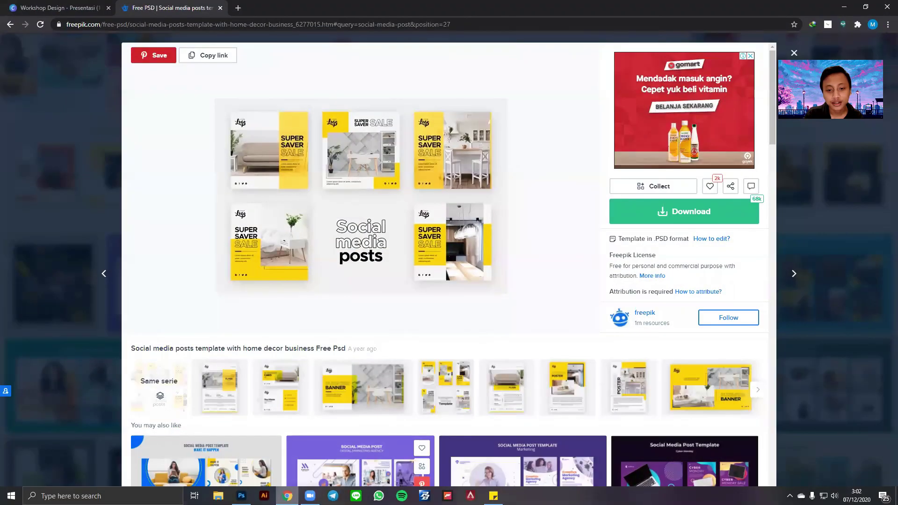
{"action": "left_click", "coordinate": [241, 496]}
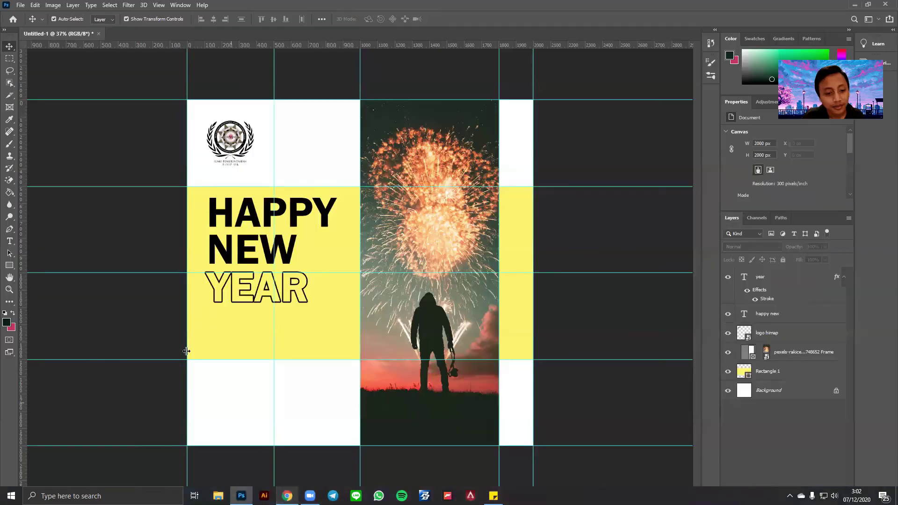
{"action": "scroll", "coordinate": [148, 318], "scroll_direction": "up", "scroll_amount": 6}
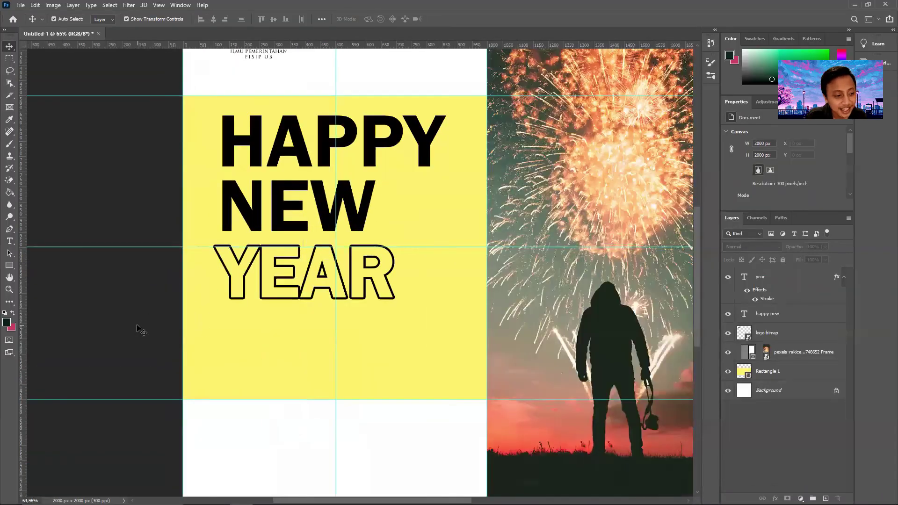
{"action": "scroll", "coordinate": [136, 329], "scroll_direction": "up", "scroll_amount": 1}
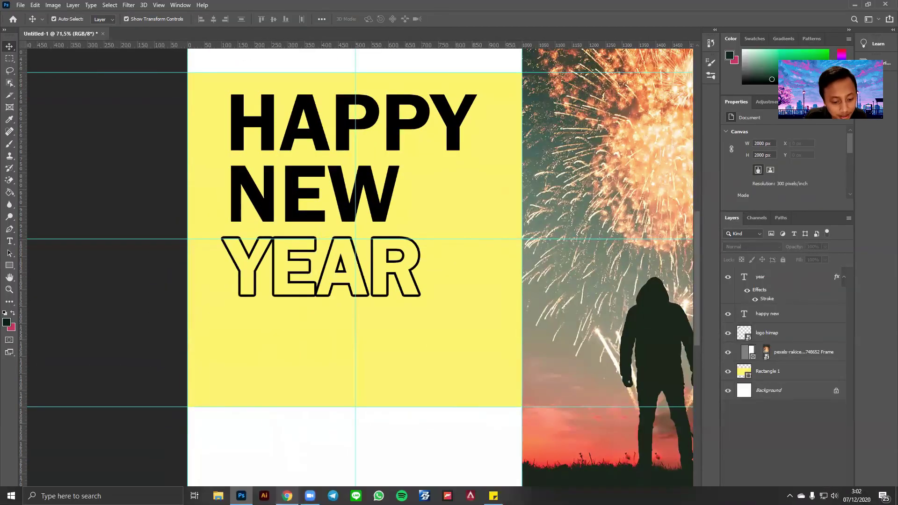
{"action": "left_click", "coordinate": [288, 496]}
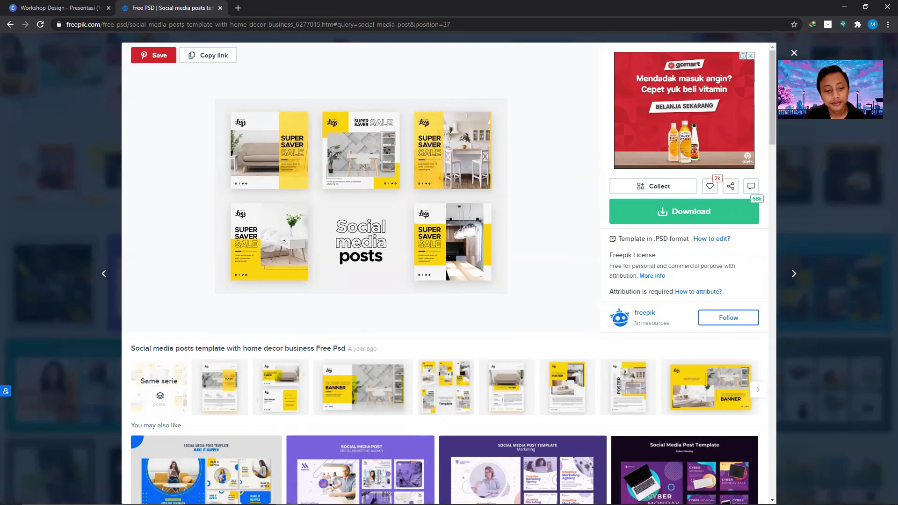
{"action": "left_click", "coordinate": [242, 496]}
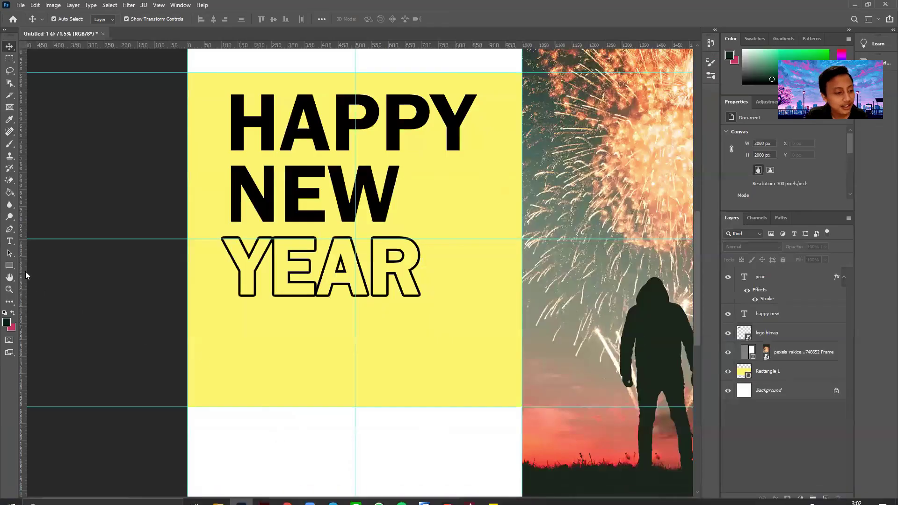
- Draw a black (000000) rectangle bar about 200 x 15 px below YEAR and place it at about X 113, Y 1266 px
{"action": "left_click", "coordinate": [15, 267]}
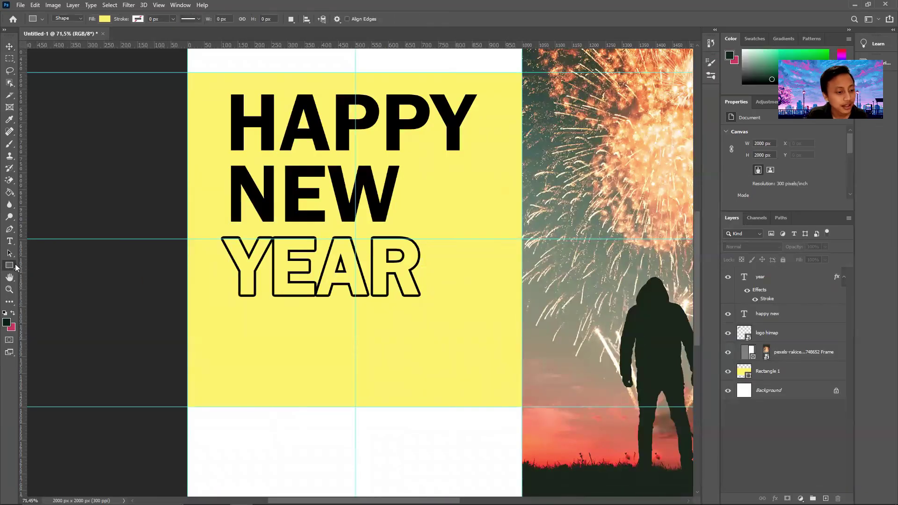
{"action": "left_click", "coordinate": [104, 19]}
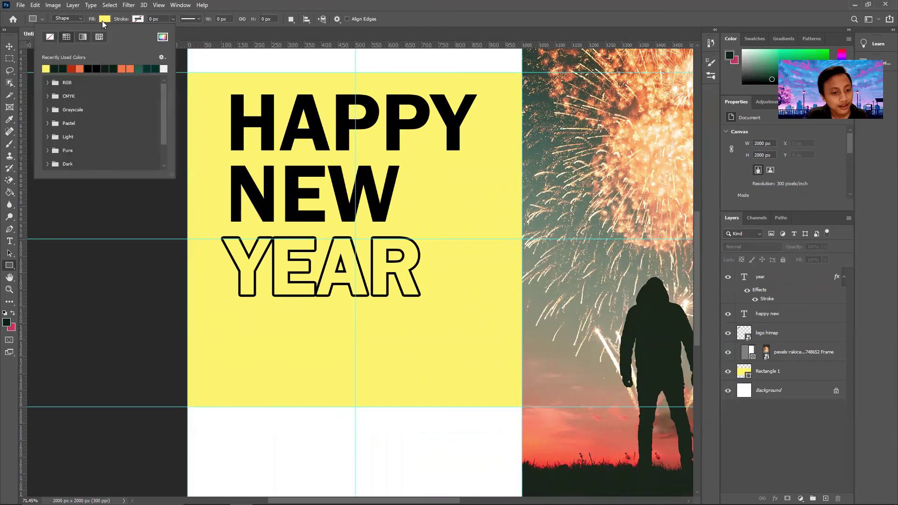
{"action": "left_click", "coordinate": [163, 36]}
{"action": "type", "text": "000000"}
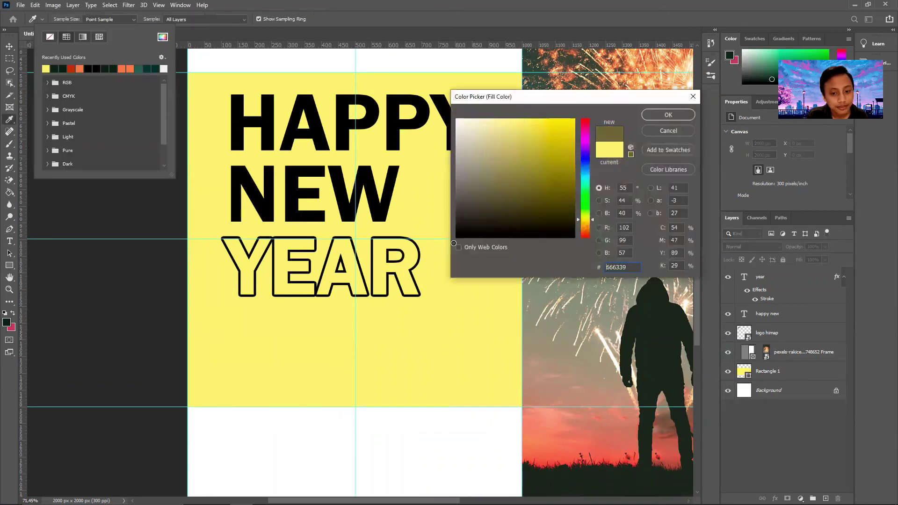
{"action": "left_click", "coordinate": [669, 116]}
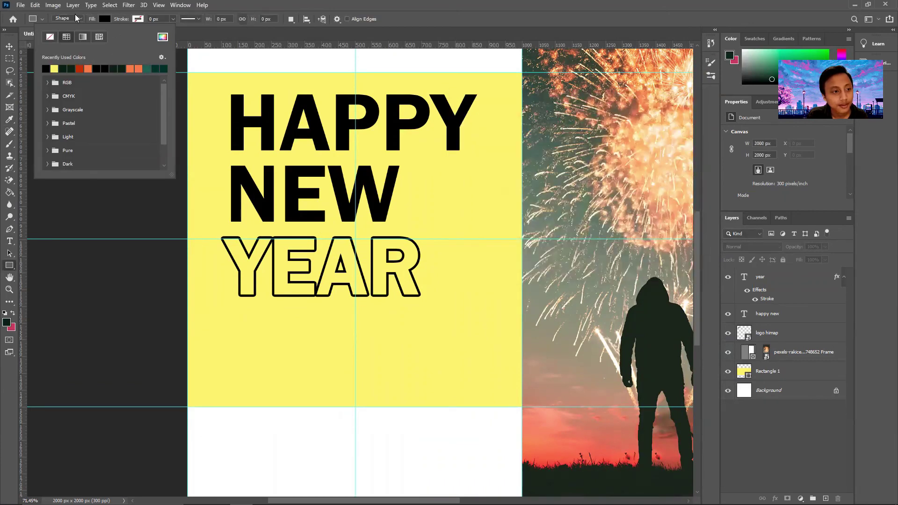
{"action": "left_click", "coordinate": [105, 20]}
{"action": "scroll", "coordinate": [185, 365], "scroll_direction": "up", "scroll_amount": 2}
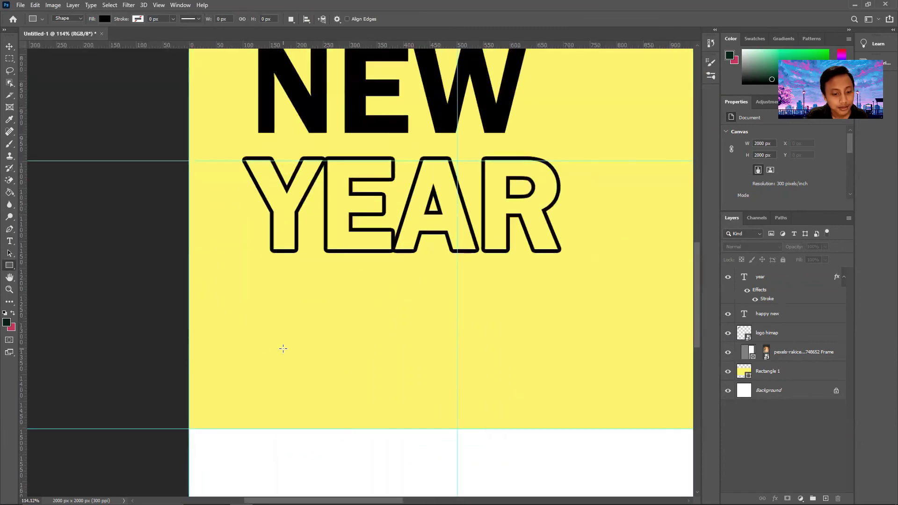
{"action": "scroll", "coordinate": [267, 345], "scroll_direction": "up", "scroll_amount": 3}
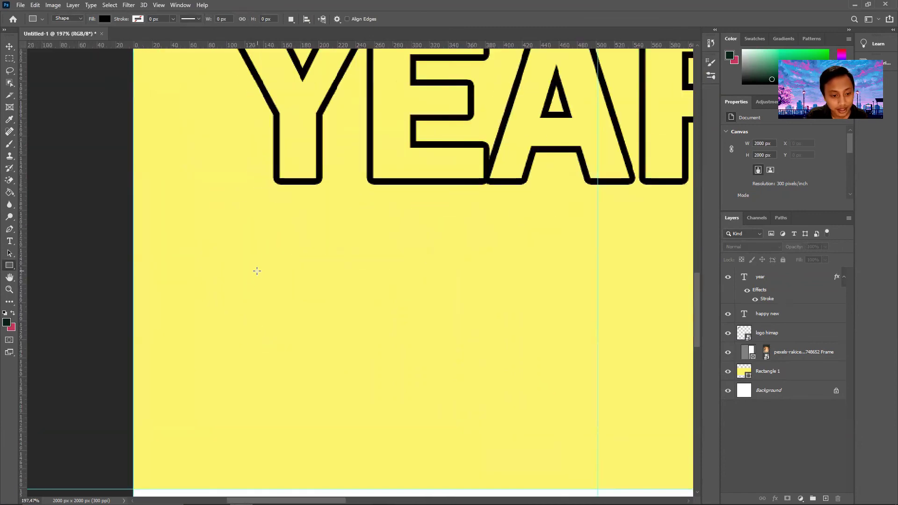
{"action": "left_click_drag", "start_coordinate": [251, 271], "coordinate": [435, 283]}
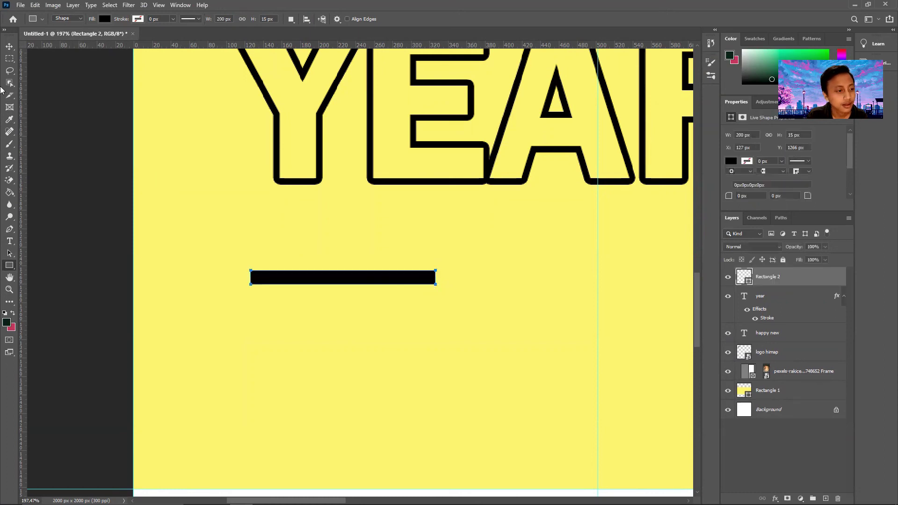
{"action": "left_click", "coordinate": [14, 51]}
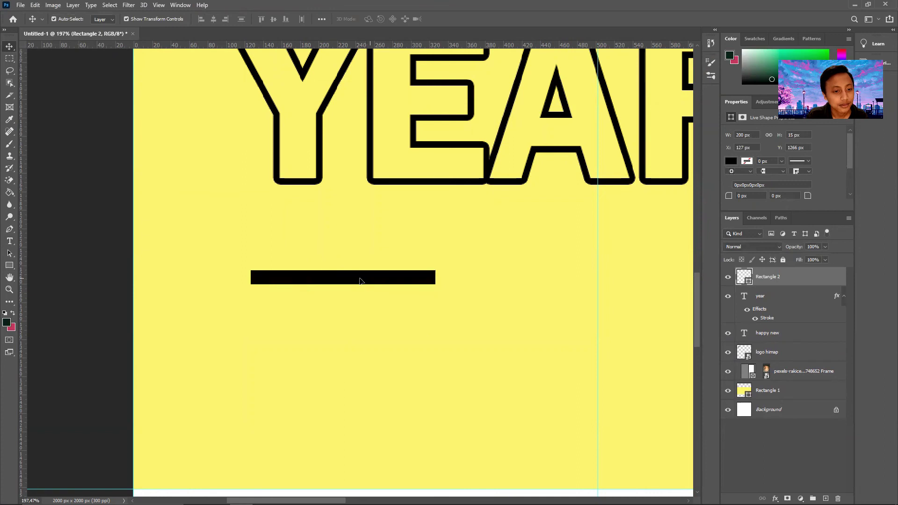
{"action": "mouse_move", "coordinate": [362, 279]}
{"action": "left_mouse_down"}
{"action": "mouse_move", "coordinate": [345, 281]}
{"action": "mouse_move", "coordinate": [359, 281]}
{"action": "left_mouse_up"}
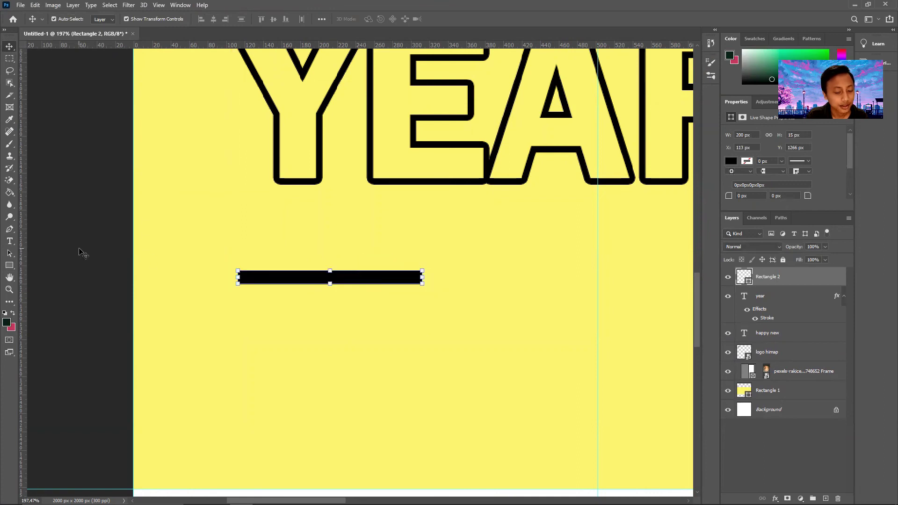
- Draw a thin black rectangle line about 375 x 2 px extending from just beyond the thick bar's right end, vertically centred on it
{"action": "scroll", "coordinate": [82, 252], "scroll_direction": "right", "scroll_amount": 5}
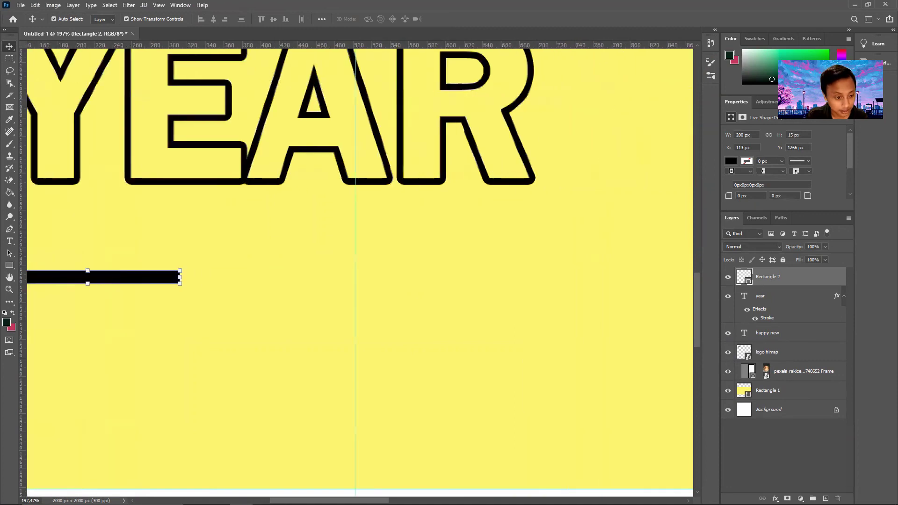
{"action": "scroll", "coordinate": [301, 407], "scroll_direction": "left", "scroll_amount": 2}
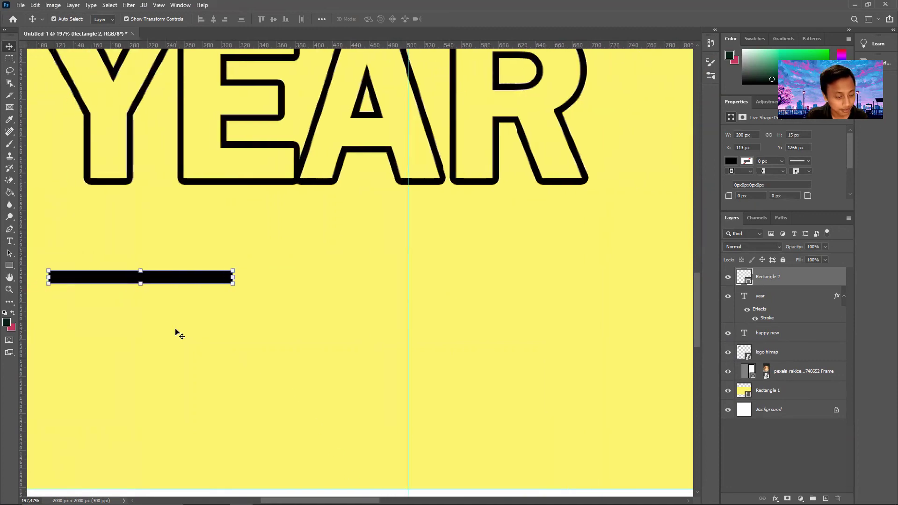
{"action": "left_click", "coordinate": [9, 265]}
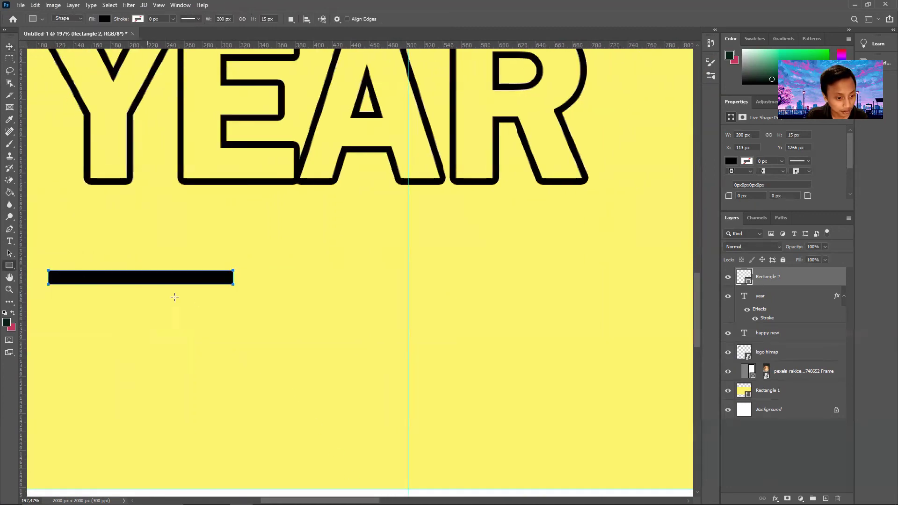
{"action": "scroll", "coordinate": [257, 281], "scroll_direction": "up", "scroll_amount": 3}
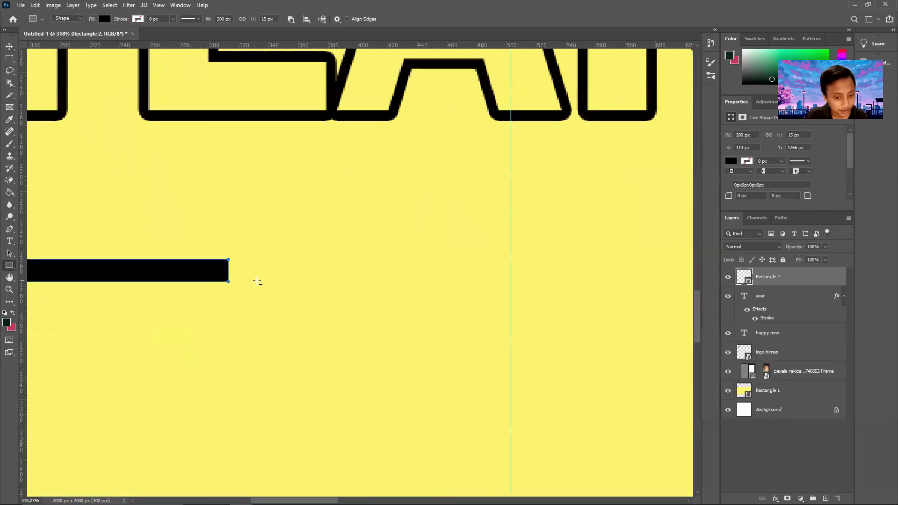
{"action": "scroll", "coordinate": [257, 281], "scroll_direction": "down", "scroll_amount": 2}
{"action": "left_click_drag", "start_coordinate": [243, 273], "coordinate": [624, 274]}
{"action": "left_click", "coordinate": [10, 46]}
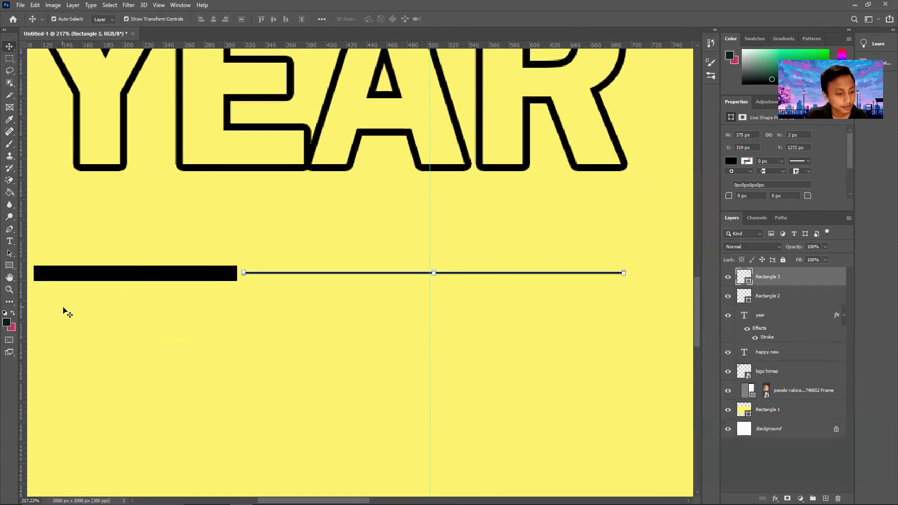
- Move the thin line against the thick bar's right end, at about X 312 px, and deselect it
{"action": "scroll", "coordinate": [72, 311], "scroll_direction": "up", "scroll_amount": 5}
{"action": "scroll", "coordinate": [515, 253], "scroll_direction": "up", "scroll_amount": 3}
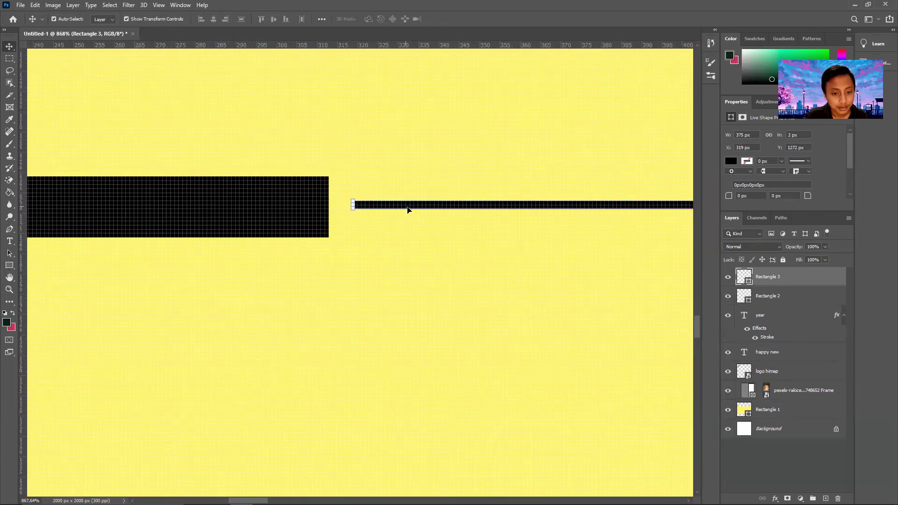
{"action": "left_click_drag", "start_coordinate": [406, 207], "coordinate": [388, 208]}
{"action": "scroll", "coordinate": [421, 215], "scroll_direction": "down", "scroll_amount": 8}
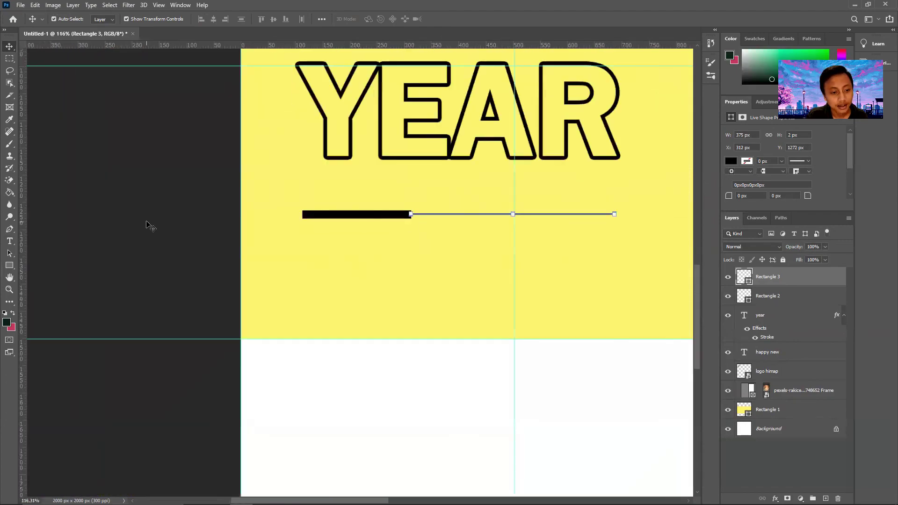
{"action": "left_click", "coordinate": [146, 224]}
{"action": "scroll", "coordinate": [265, 198], "scroll_direction": "down", "scroll_amount": 8}
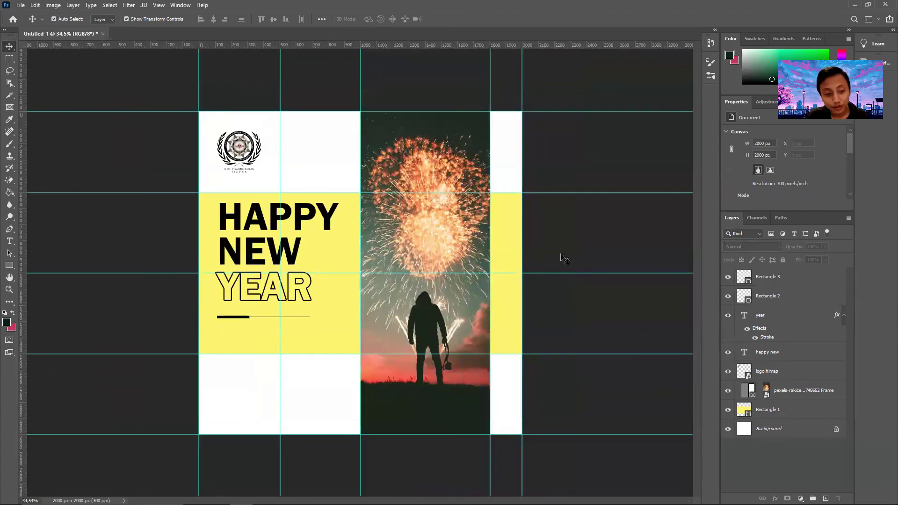
- Select the two divider shapes with the YEAR and HAPPY NEW text layers, try moving them together, then undo the move and deselect
{"action": "left_click", "coordinate": [786, 280]}
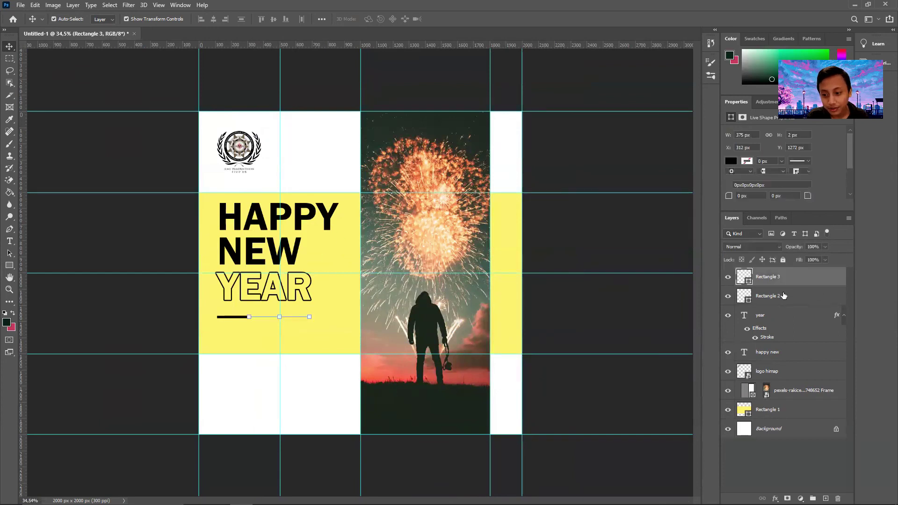
{"action": "left_click", "coordinate": [784, 296], "text": "ctrl"}
{"action": "left_click", "coordinate": [777, 313], "text": "ctrl"}
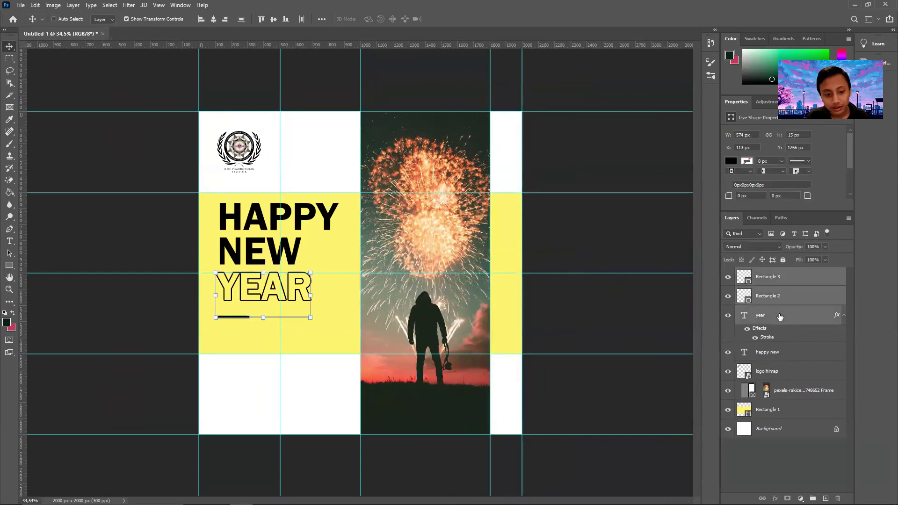
{"action": "left_click", "coordinate": [653, 302]}
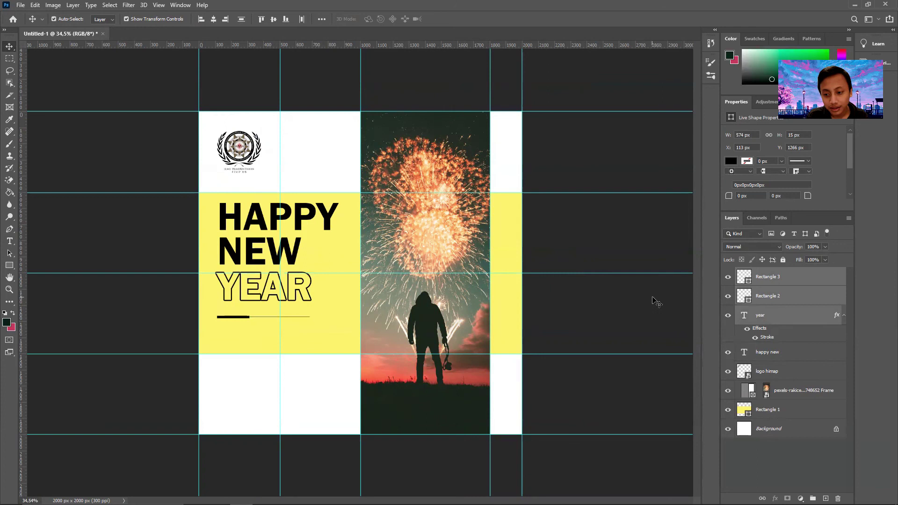
{"action": "left_click", "coordinate": [783, 279]}
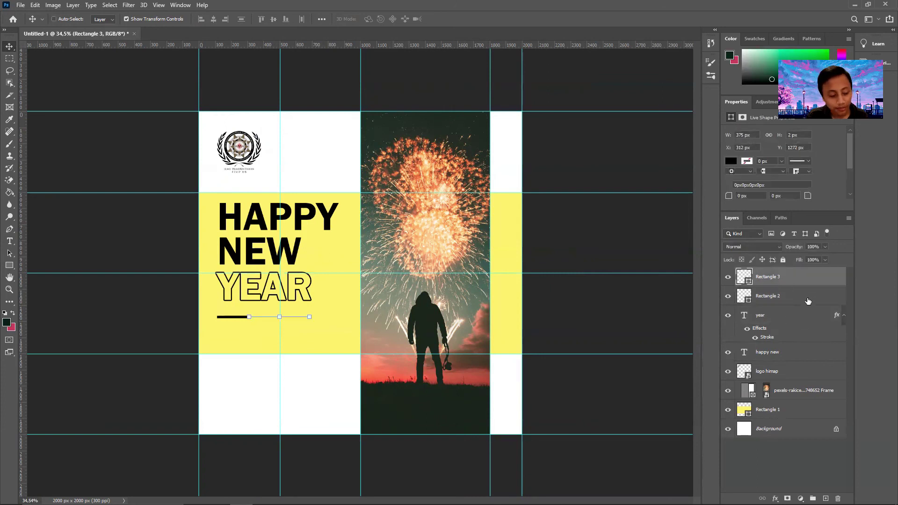
{"action": "left_click", "coordinate": [794, 297], "text": "shift"}
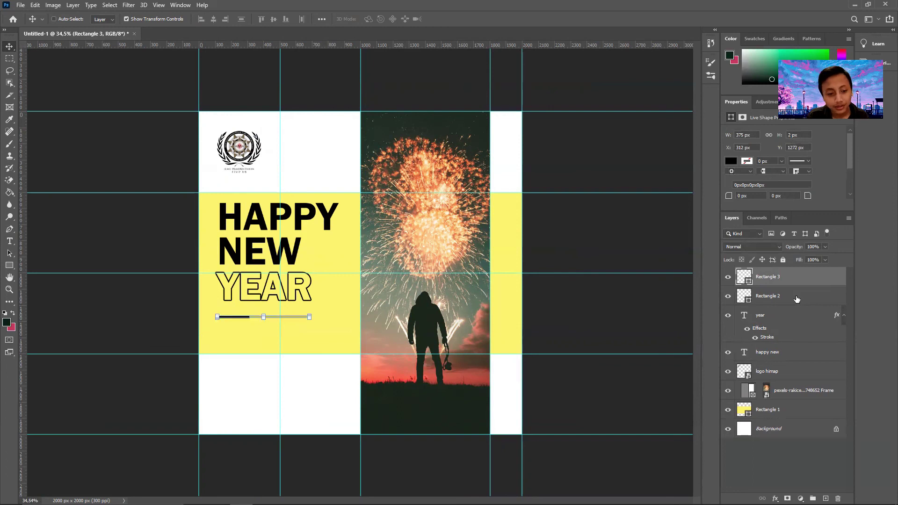
{"action": "left_click", "coordinate": [778, 315], "text": "shift"}
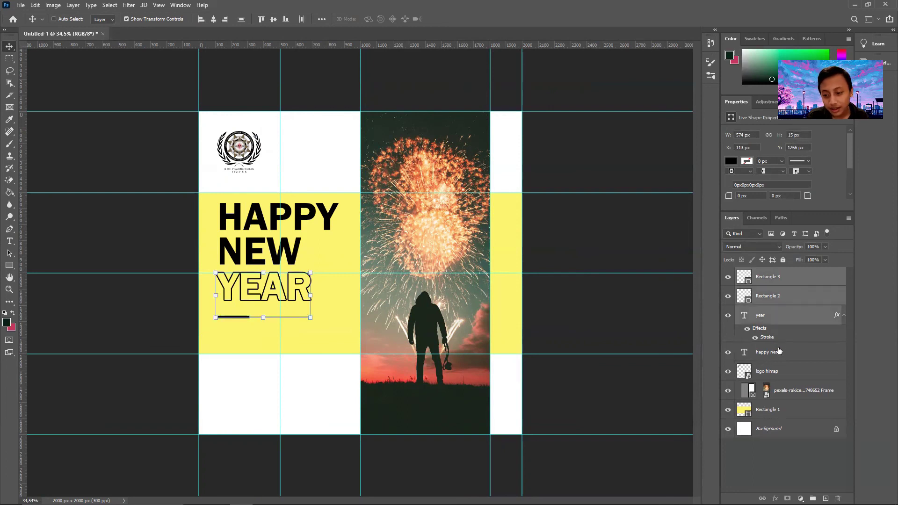
{"action": "left_click", "coordinate": [778, 352], "text": "shift"}
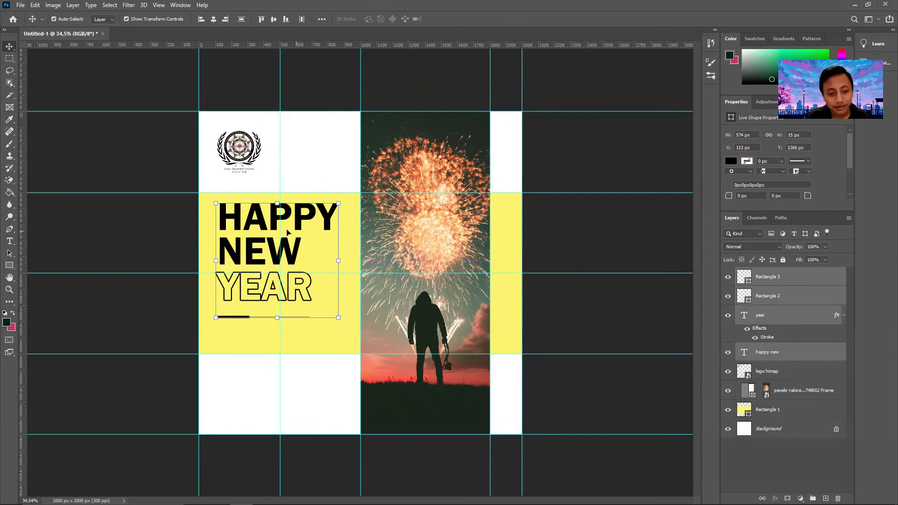
{"action": "mouse_move", "coordinate": [275, 261]}
{"action": "left_mouse_down"}
{"action": "mouse_move", "coordinate": [306, 269]}
{"action": "mouse_move", "coordinate": [289, 244]}
{"action": "mouse_move", "coordinate": [259, 252]}
{"action": "mouse_move", "coordinate": [291, 262]}
{"action": "left_mouse_up"}
{"action": "key", "text": "ctrl+z"}
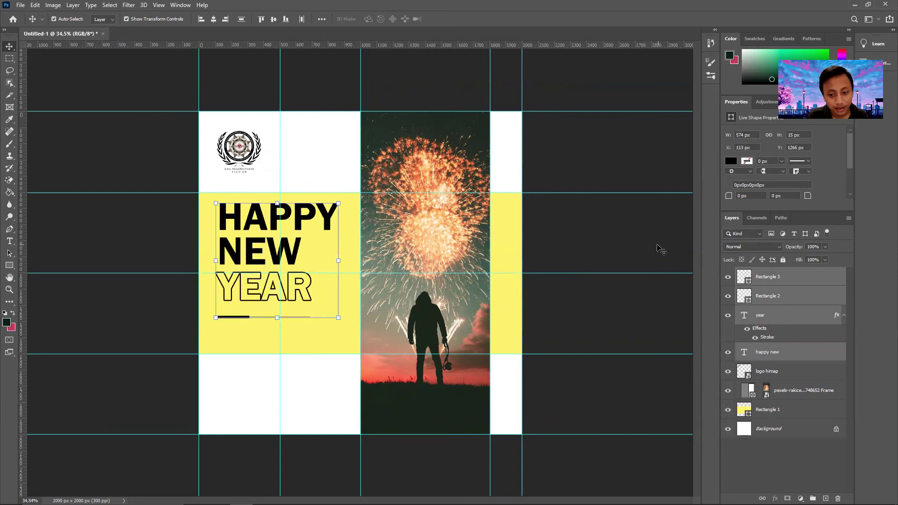
{"action": "left_click", "coordinate": [629, 246]}
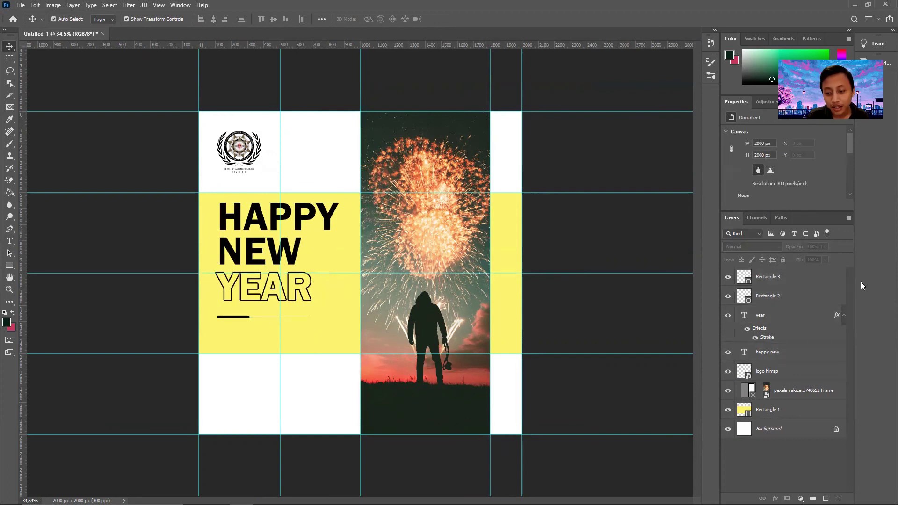
{"action": "left_click", "coordinate": [787, 280]}
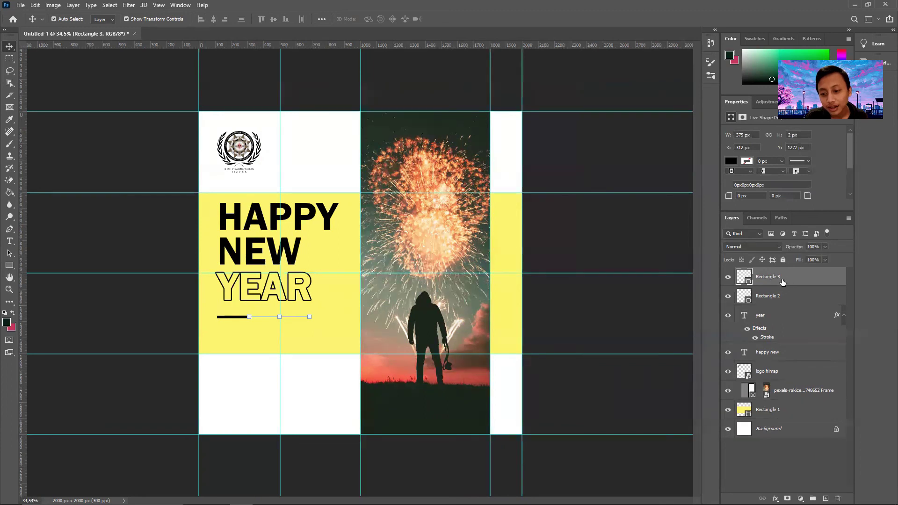
{"action": "left_click", "coordinate": [776, 317], "text": "ctrl"}
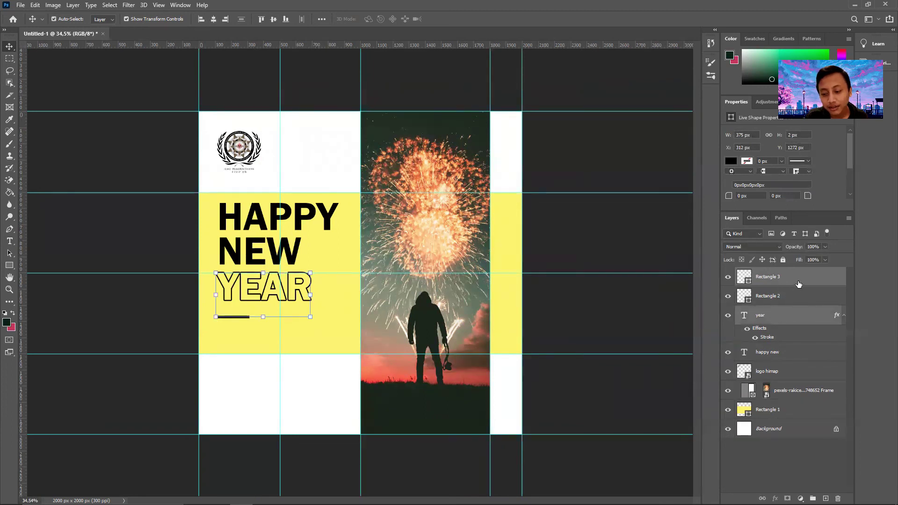
{"action": "left_click", "coordinate": [639, 317]}
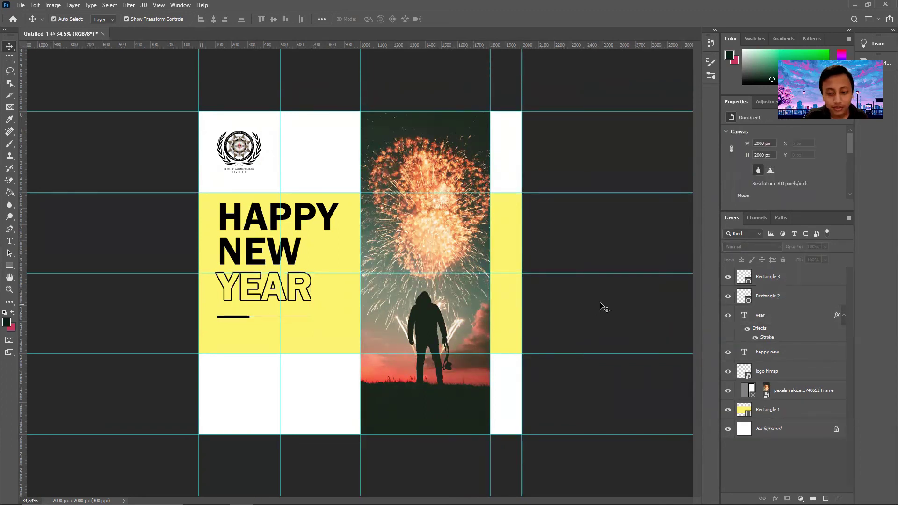
- Select both divider shapes with the YEAR and HAPPY NEW text layers, shift them slightly right so the divider starts at X 120 px, and deselect
{"action": "left_click", "coordinate": [792, 280]}
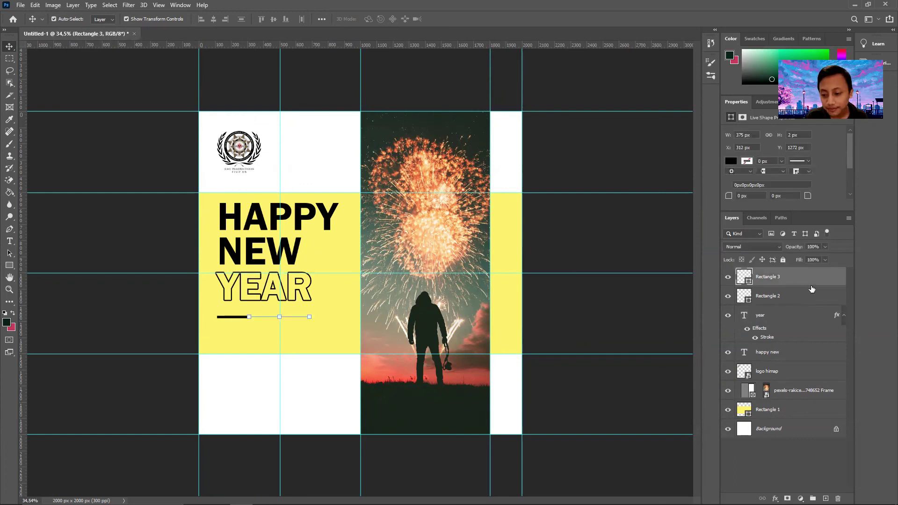
{"action": "left_click", "coordinate": [784, 354], "text": "shift"}
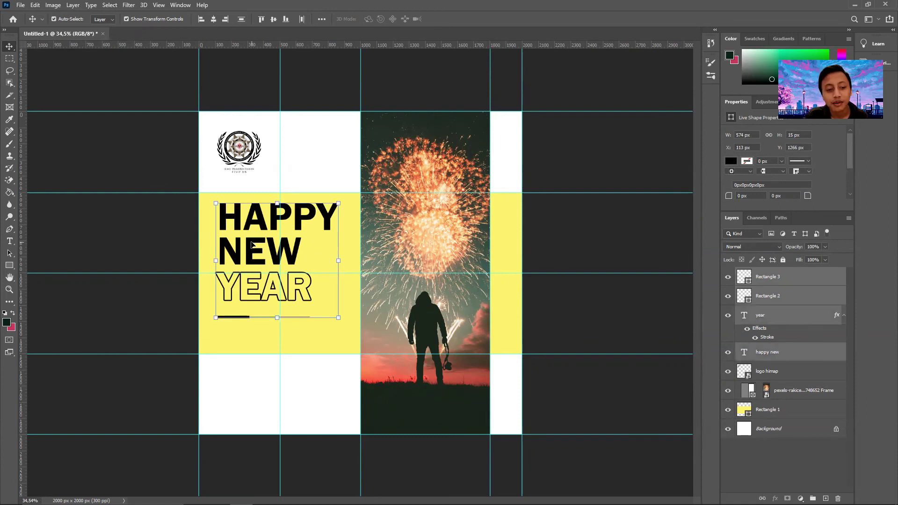
{"action": "mouse_move", "coordinate": [250, 251]}
{"action": "left_mouse_down"}
{"action": "mouse_move", "coordinate": [256, 264]}
{"action": "mouse_move", "coordinate": [243, 261]}
{"action": "mouse_move", "coordinate": [250, 255]}
{"action": "left_mouse_up"}
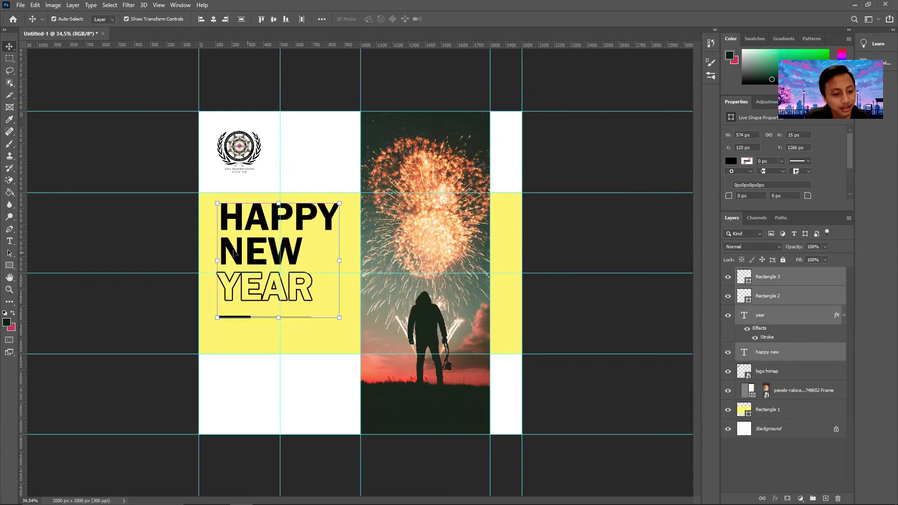
{"action": "left_click", "coordinate": [154, 238]}
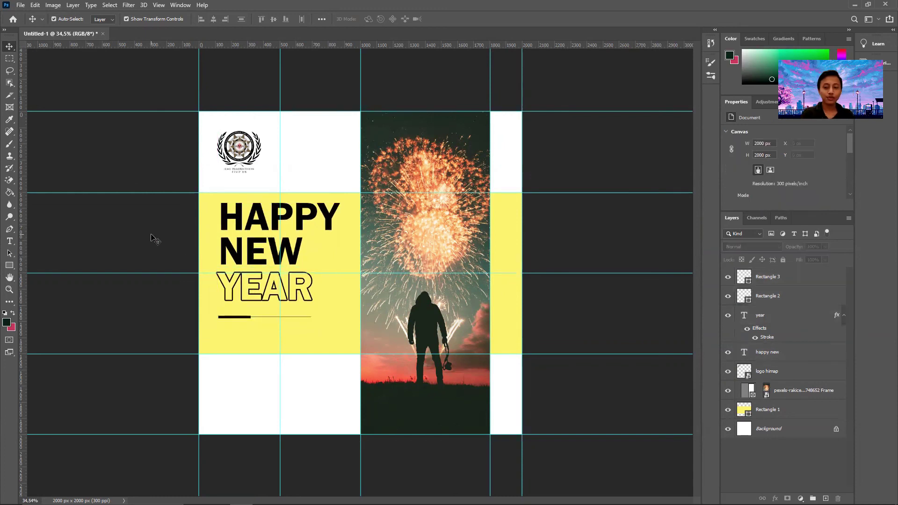
- Add the text 2021 below the divider line in black Franklin Gothic Demi Italic at 34.21 pt
{"action": "left_click", "coordinate": [15, 243]}
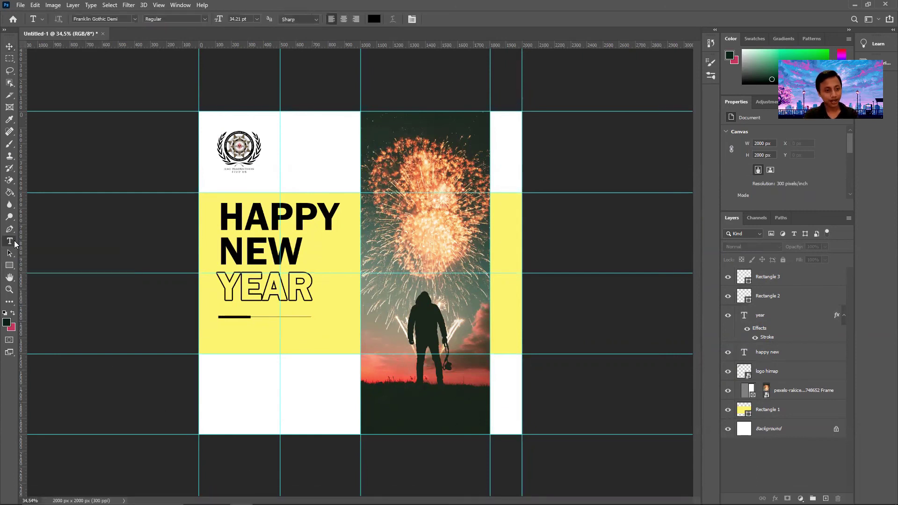
{"action": "left_click", "coordinate": [206, 19]}
{"action": "left_click", "coordinate": [199, 32]}
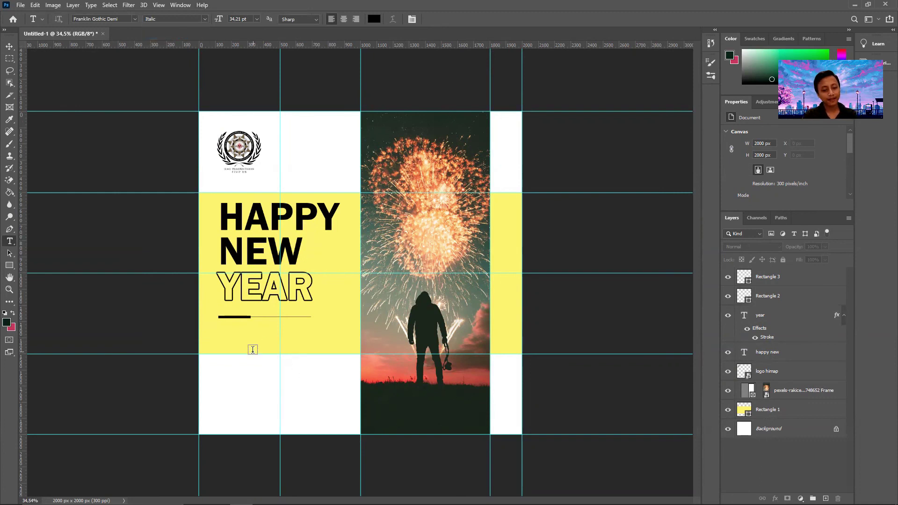
{"action": "left_click", "coordinate": [250, 350]}
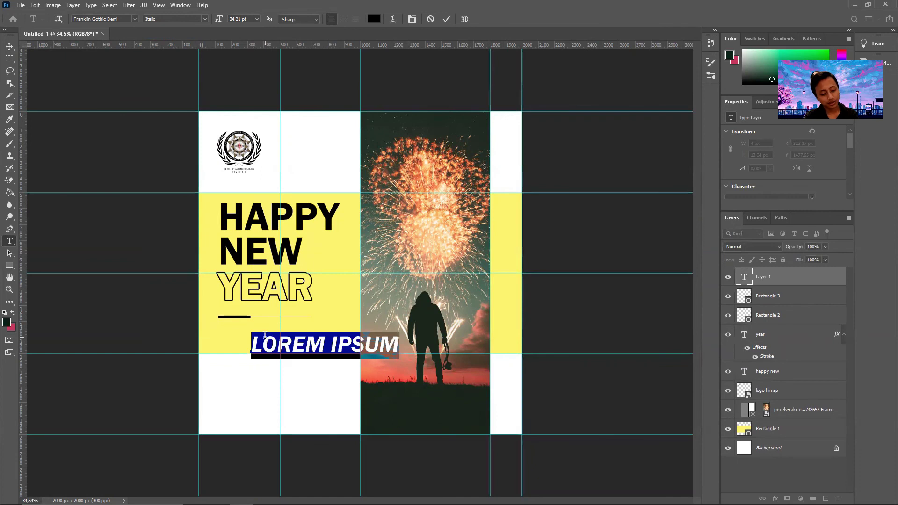
{"action": "type", "text": "20"}
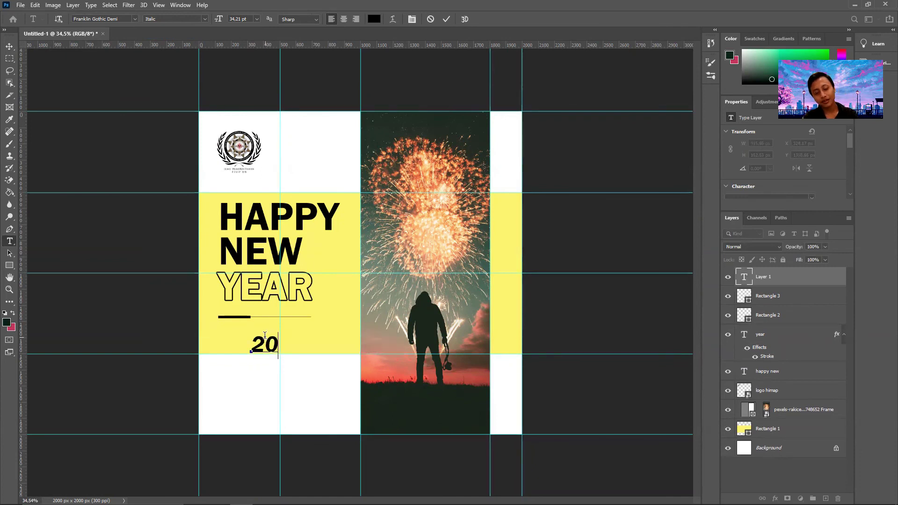
{"action": "type", "text": "21"}
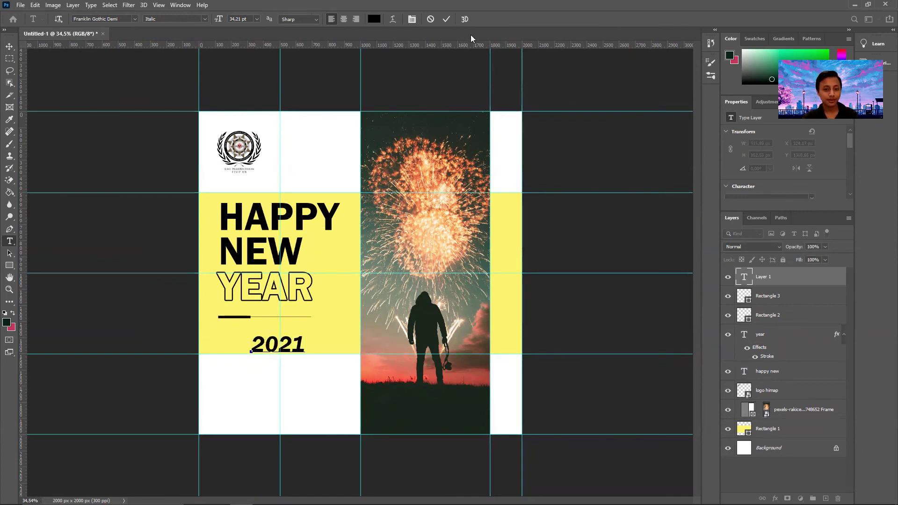
{"action": "left_click", "coordinate": [444, 19]}
- Move the 2021 text closely beneath the divider, to about X 137, Y 1311 px, and deselect it
{"action": "left_click", "coordinate": [8, 47]}
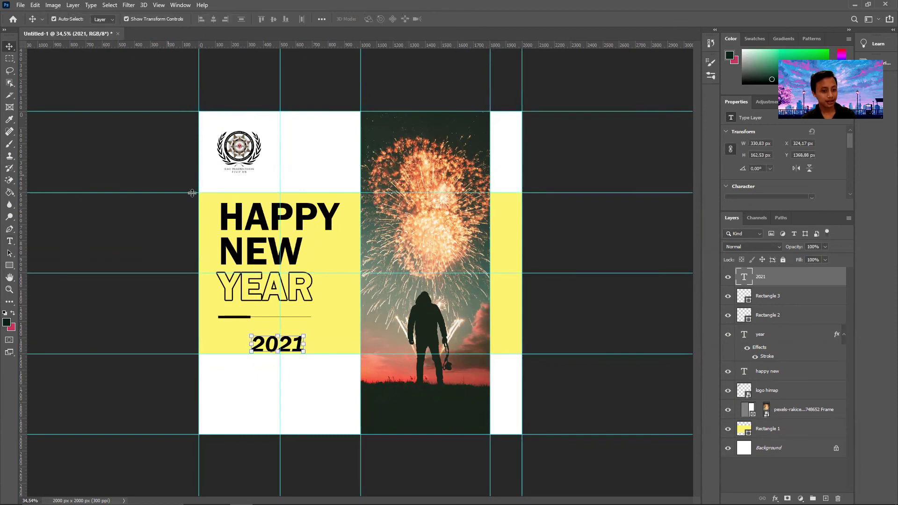
{"action": "left_click_drag", "start_coordinate": [289, 346], "coordinate": [259, 341]}
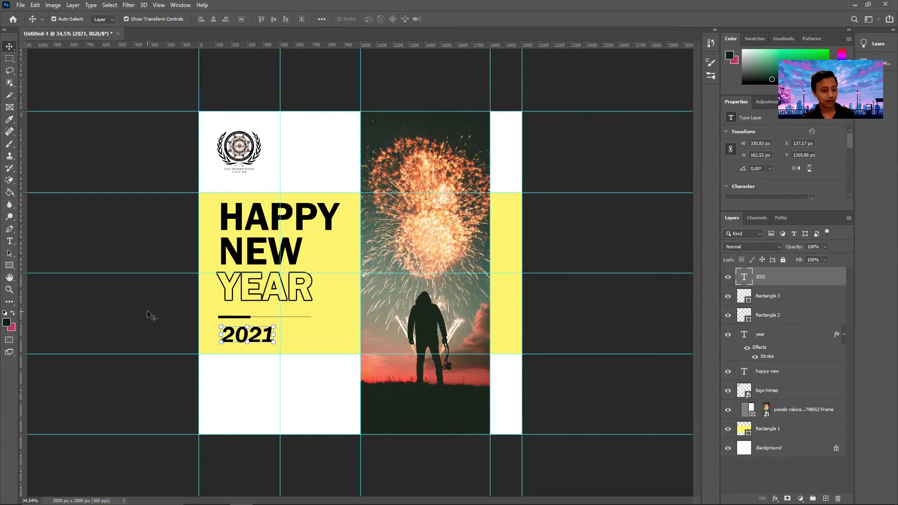
{"action": "left_click", "coordinate": [149, 305]}
{"action": "scroll", "coordinate": [165, 305], "scroll_direction": "down", "scroll_amount": 3}
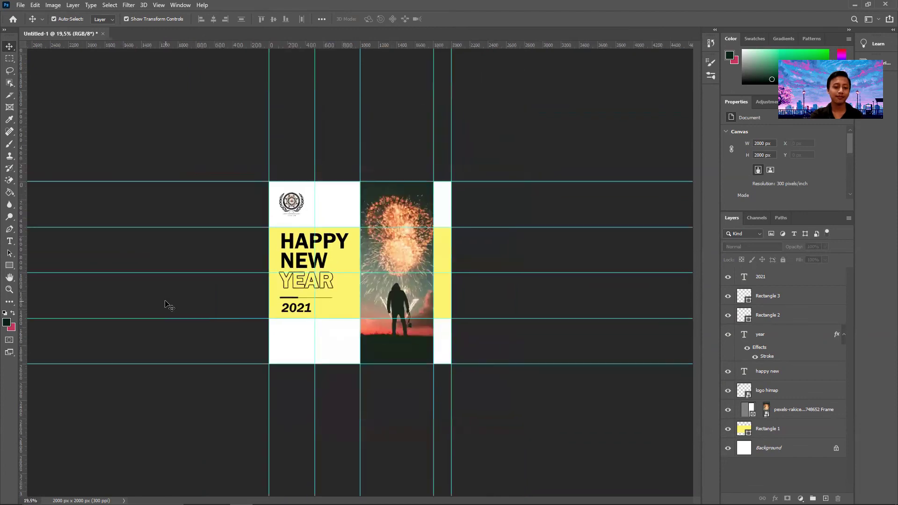
{"action": "scroll", "coordinate": [164, 305], "scroll_direction": "up", "scroll_amount": 6}
{"action": "scroll", "coordinate": [166, 304], "scroll_direction": "down", "scroll_amount": 3}
{"action": "scroll", "coordinate": [166, 304], "scroll_direction": "up", "scroll_amount": 1}
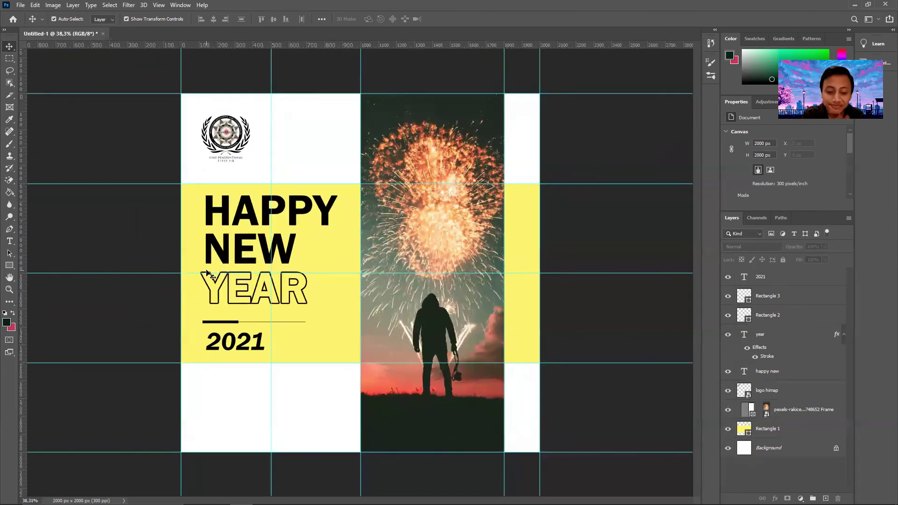
- Switch to Chrome to examine the Freepik home decor template and return to Photoshop to compare it with the post's layout
{"action": "left_click", "coordinate": [288, 496]}
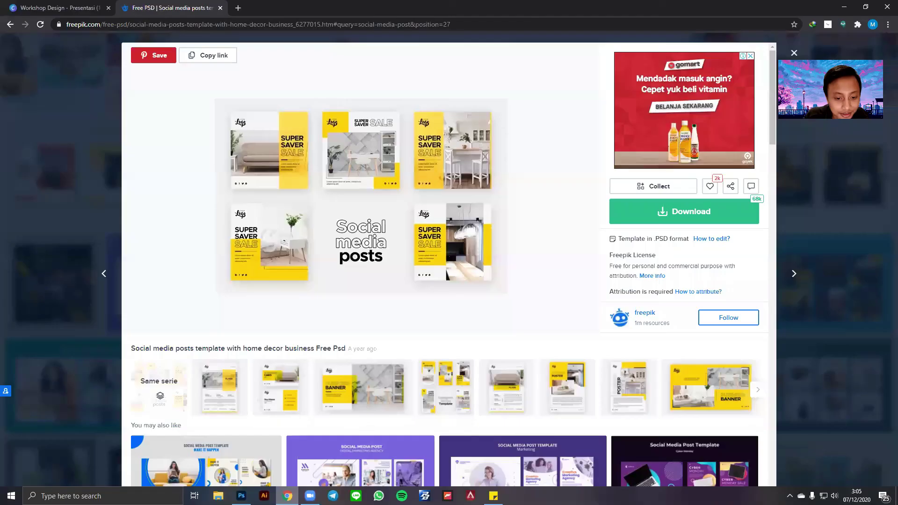
{"action": "left_click", "coordinate": [288, 496]}
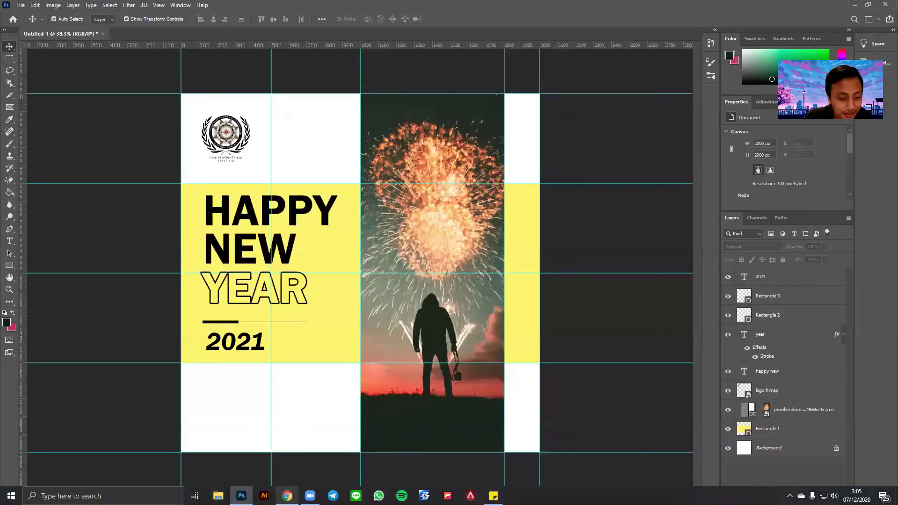
{"action": "left_click", "coordinate": [288, 496]}
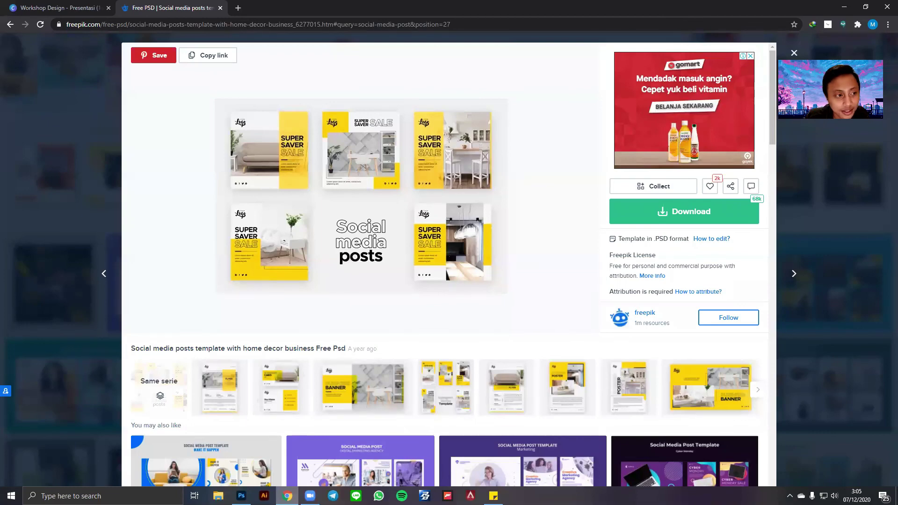
{"action": "left_click", "coordinate": [288, 496]}
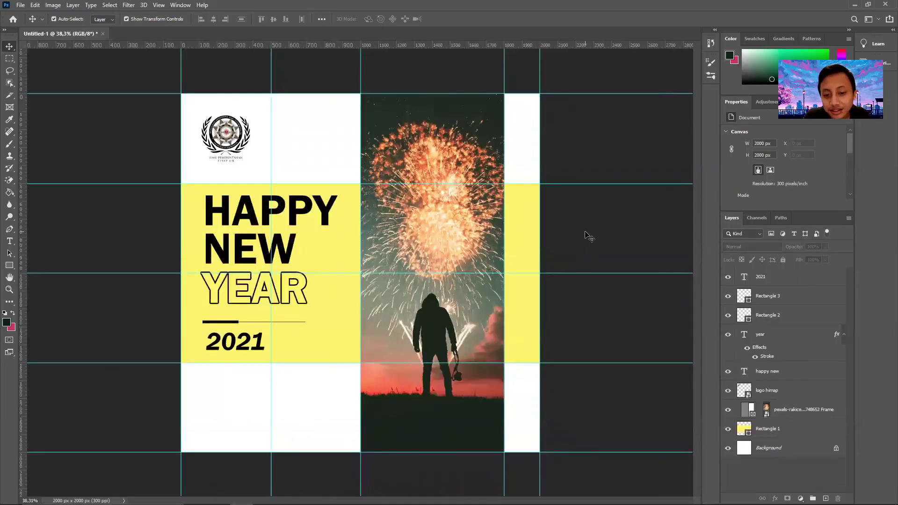